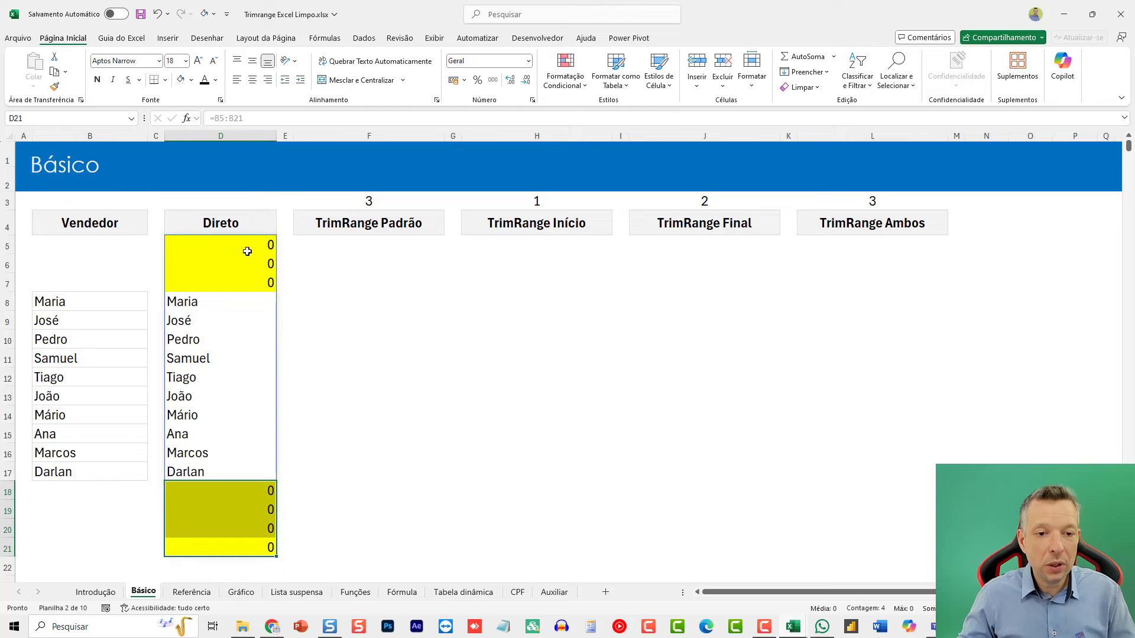
Enter =TRIMRANGE(B5:B21) in cell F5 under TrimRange Padrão to trim the Vendedor range with default settings
{"action": "left_click", "coordinate": [388, 244]}
{"action": "type", "text": "="}
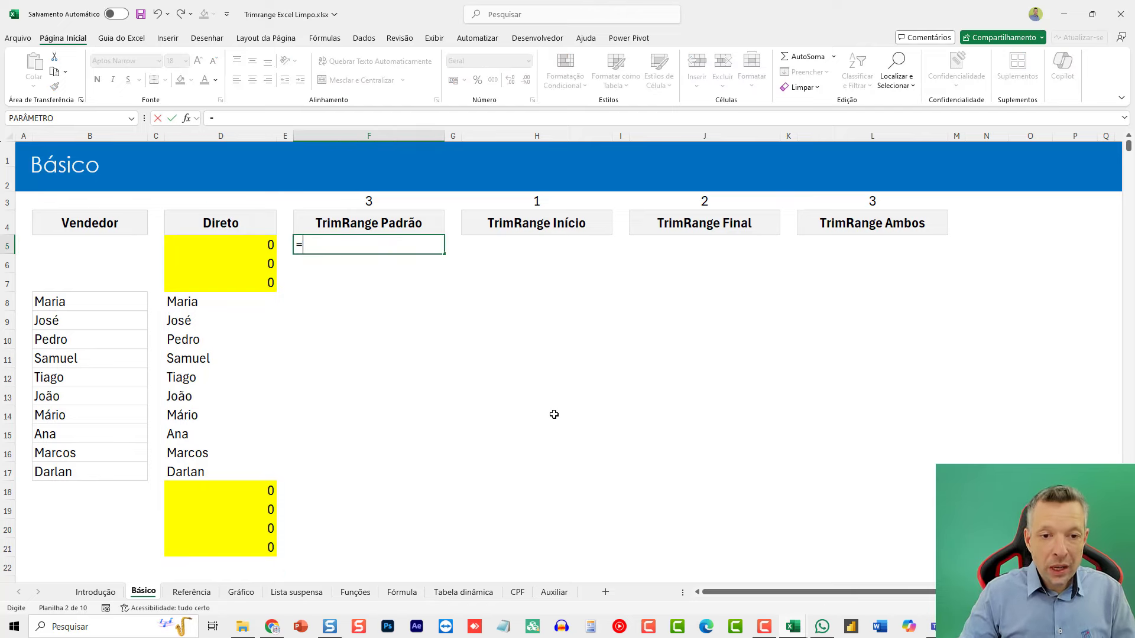
{"action": "type", "text": "trim"}
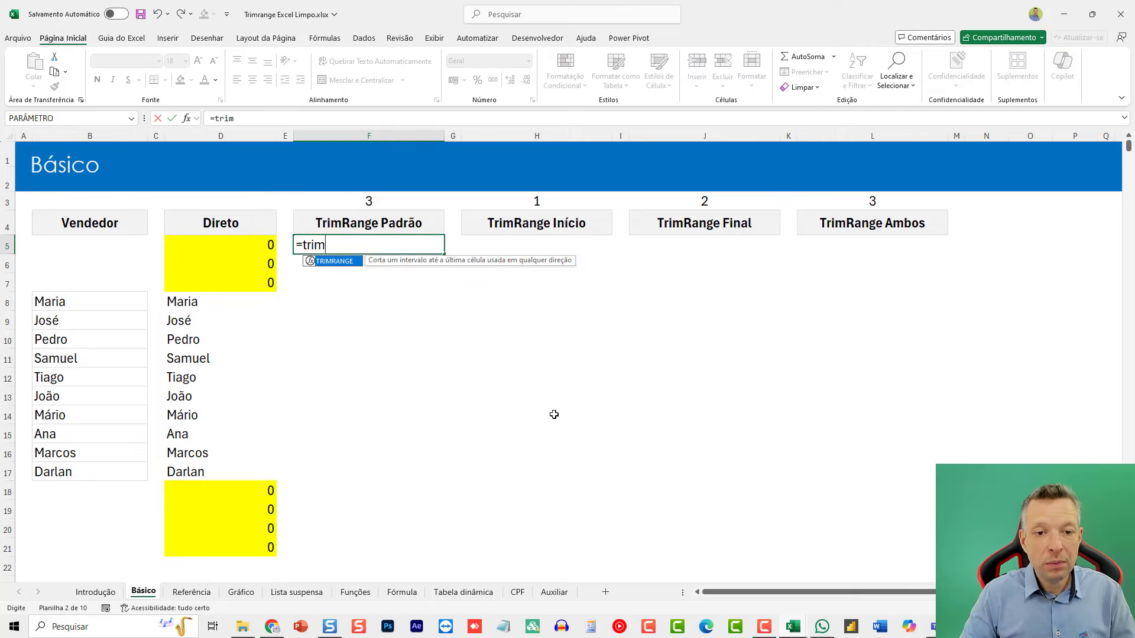
{"action": "key", "text": "Tab"}
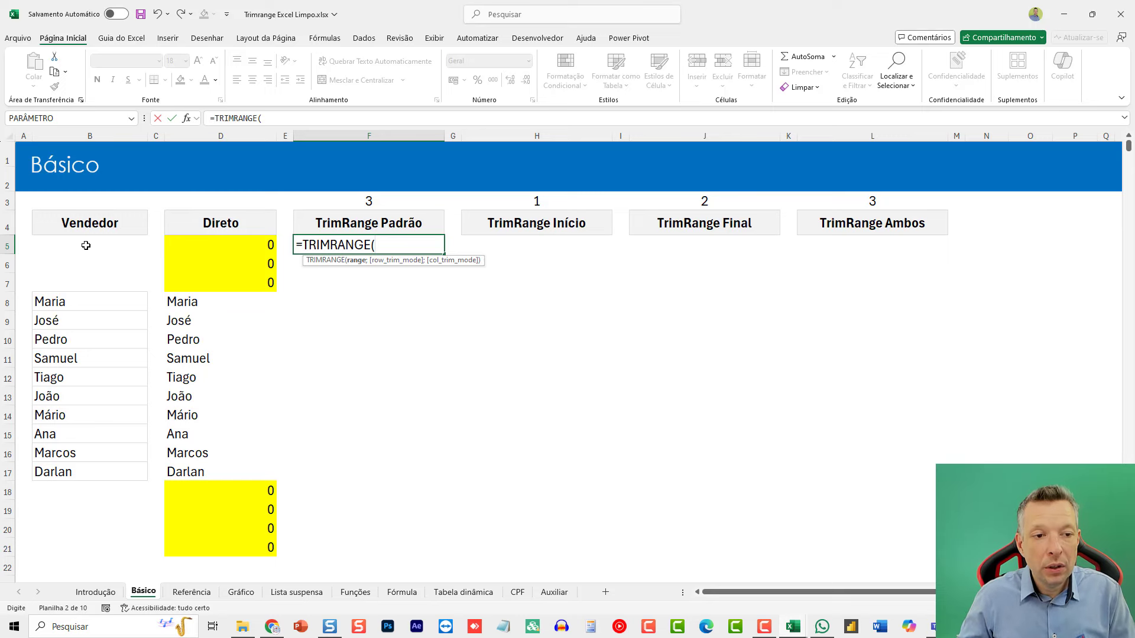
{"action": "left_click_drag", "start_coordinate": [83, 244], "coordinate": [151, 526]}
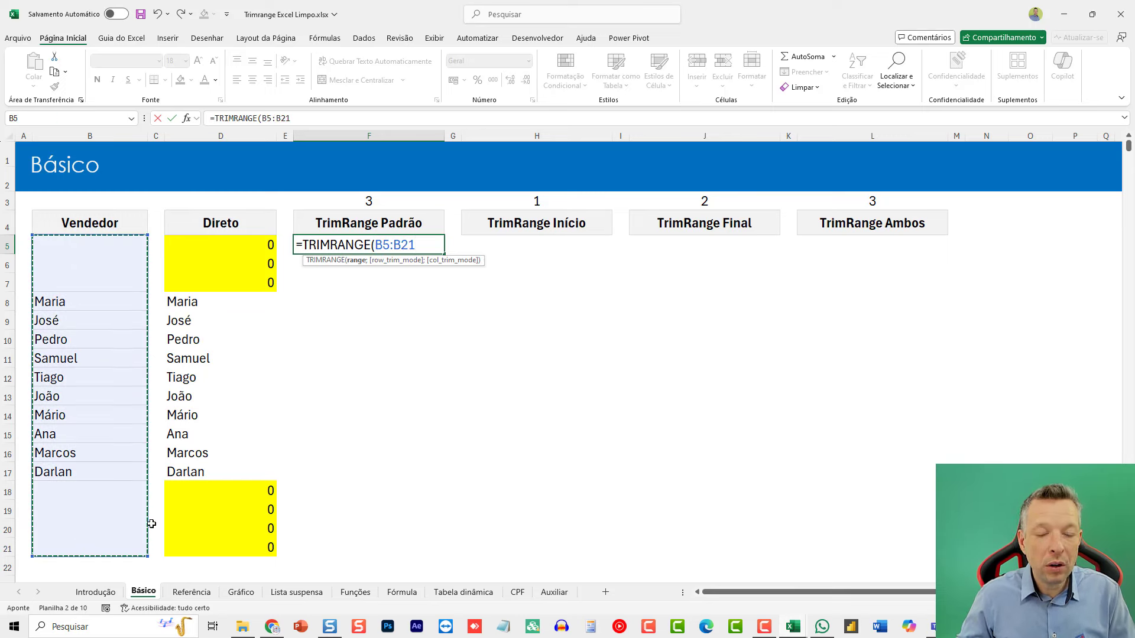
{"action": "key", "text": "Return"}
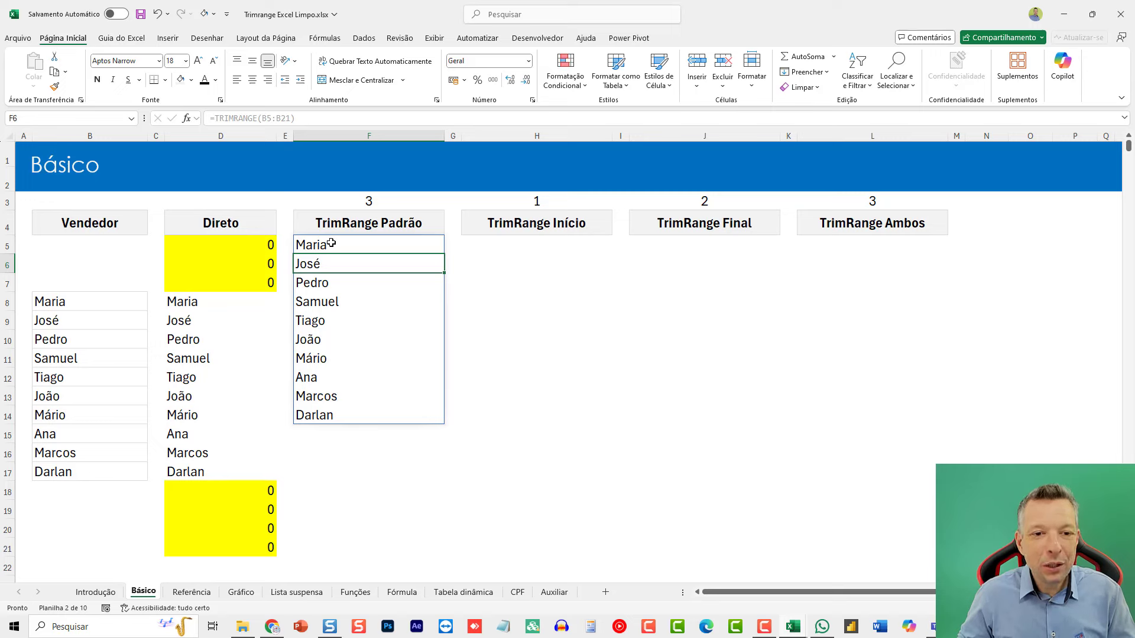
Compare the zero rows under Direto and the blank Vendedor cells with the trimmed list under TrimRange Padrão
{"action": "left_click_drag", "start_coordinate": [331, 243], "coordinate": [255, 282]}
{"action": "left_click_drag", "start_coordinate": [245, 491], "coordinate": [235, 548]}
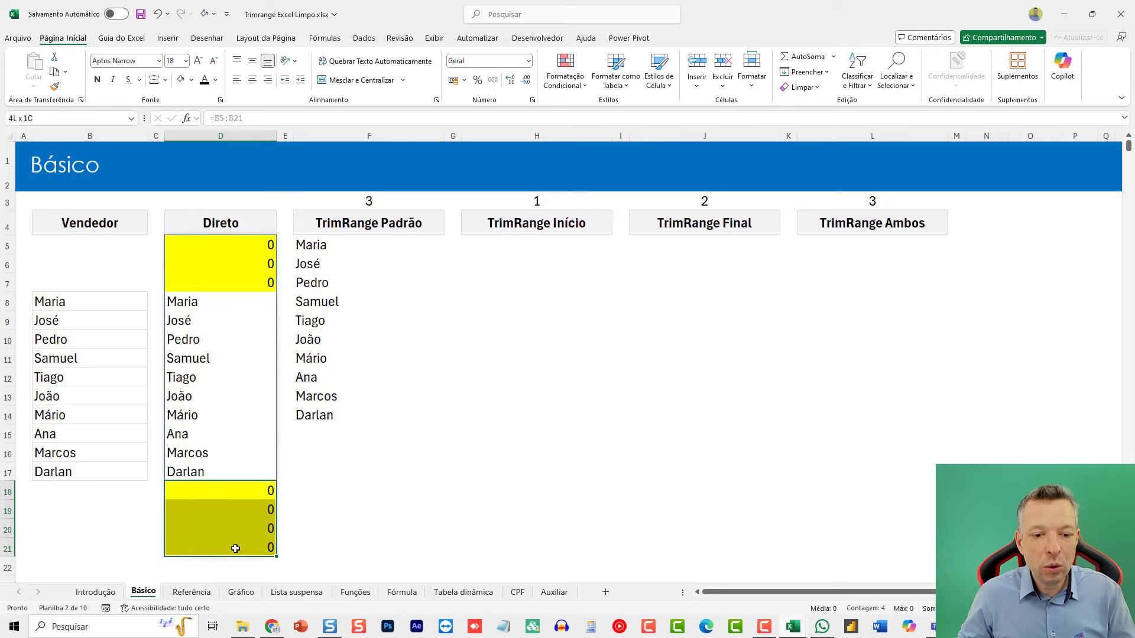
{"action": "left_click_drag", "start_coordinate": [83, 495], "coordinate": [123, 548]}
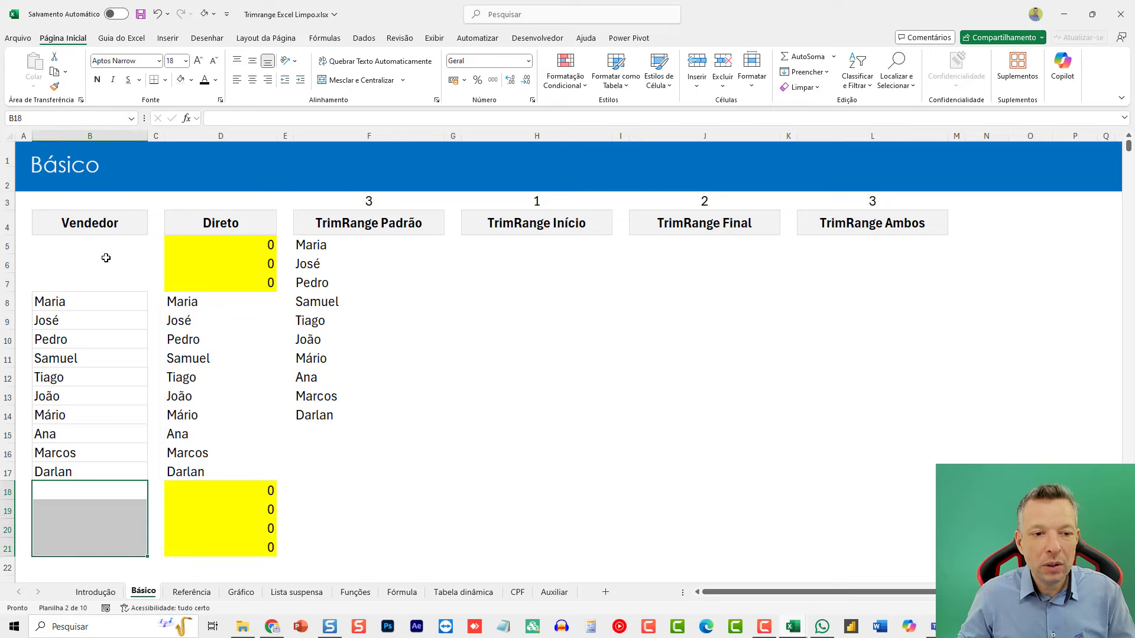
{"action": "left_click_drag", "start_coordinate": [106, 243], "coordinate": [115, 282]}
{"action": "left_click_drag", "start_coordinate": [340, 240], "coordinate": [337, 363]}
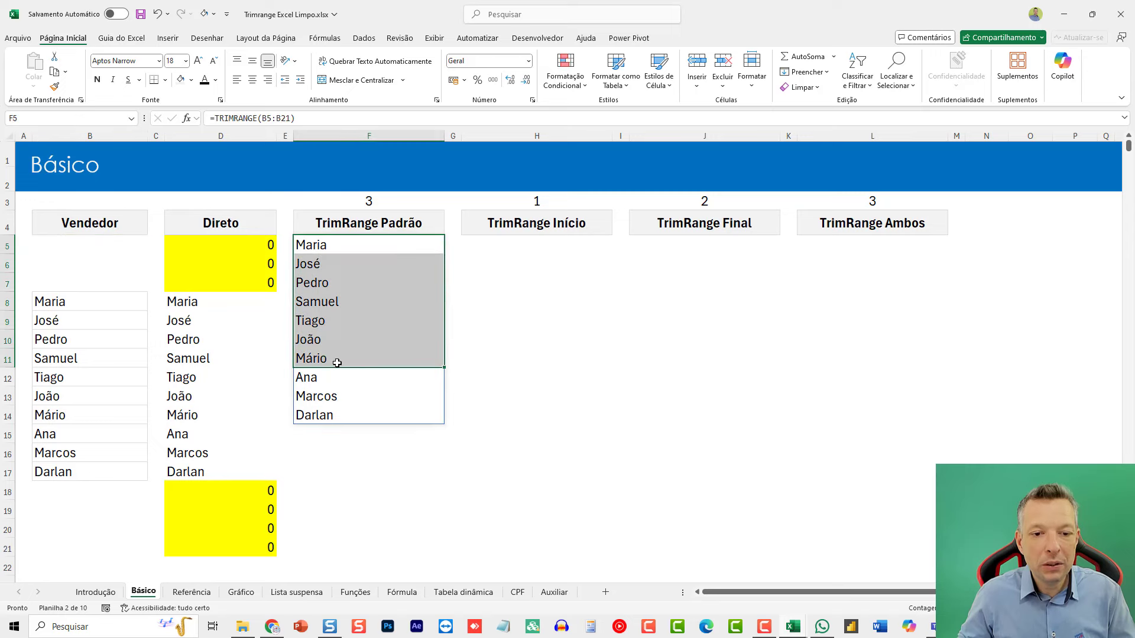
{"action": "left_click", "coordinate": [337, 413]}
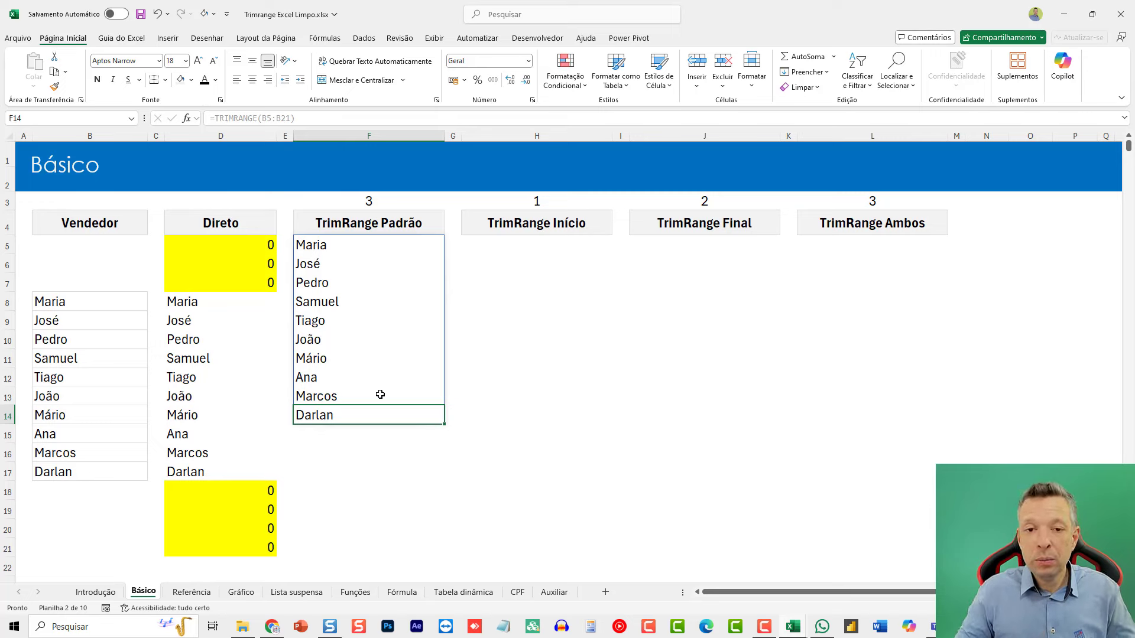
Enter =TRIMRANGE(B5:B21;1) in cell H5 under TrimRange Início to trim only the leading blank rows
{"action": "left_click", "coordinate": [541, 243]}
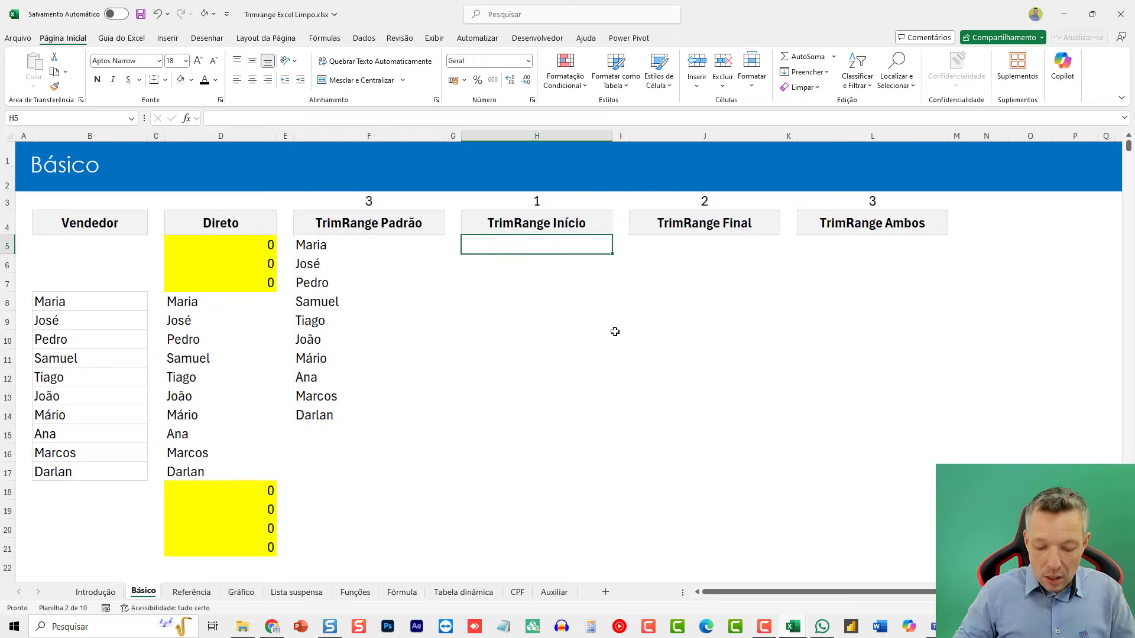
{"action": "type", "text": "=trim"}
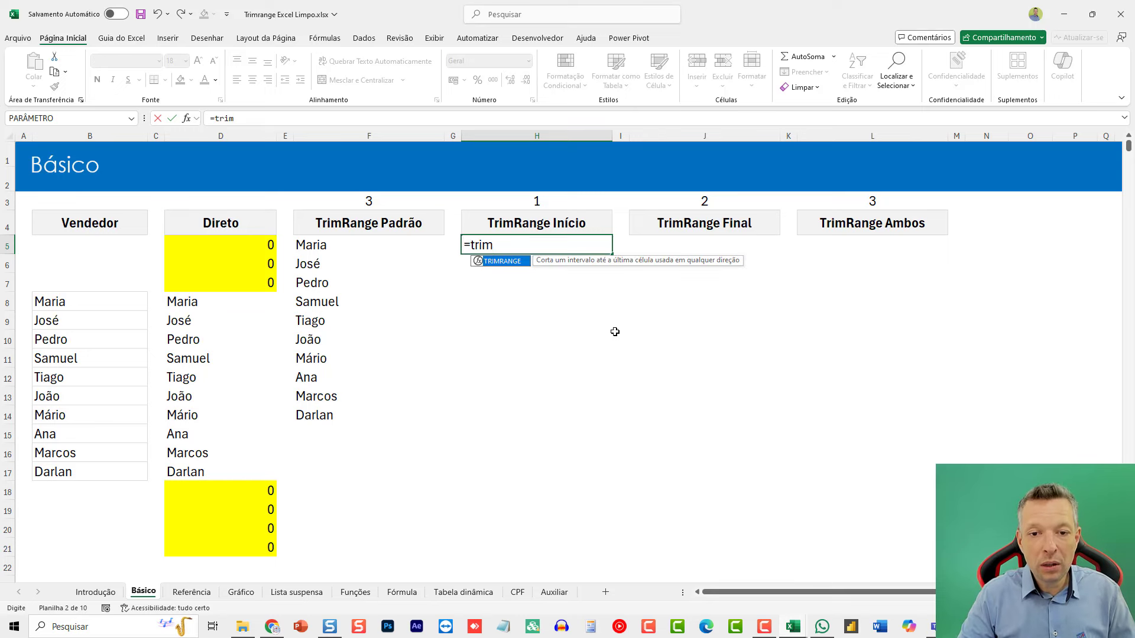
{"action": "key", "text": "Tab"}
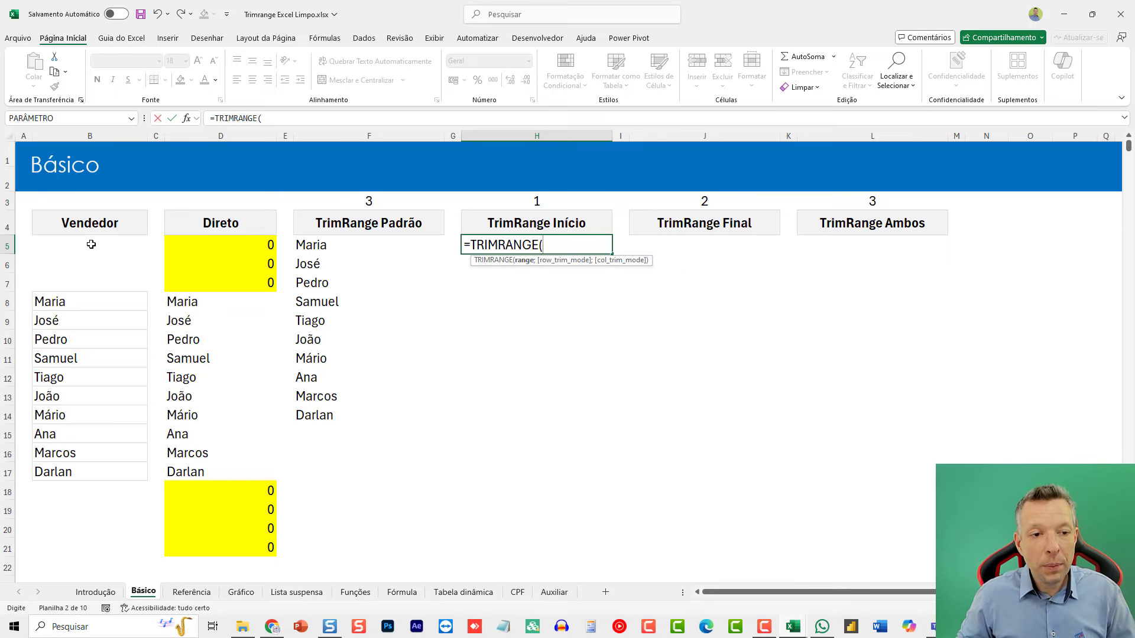
{"action": "left_click_drag", "start_coordinate": [93, 244], "coordinate": [72, 545]}
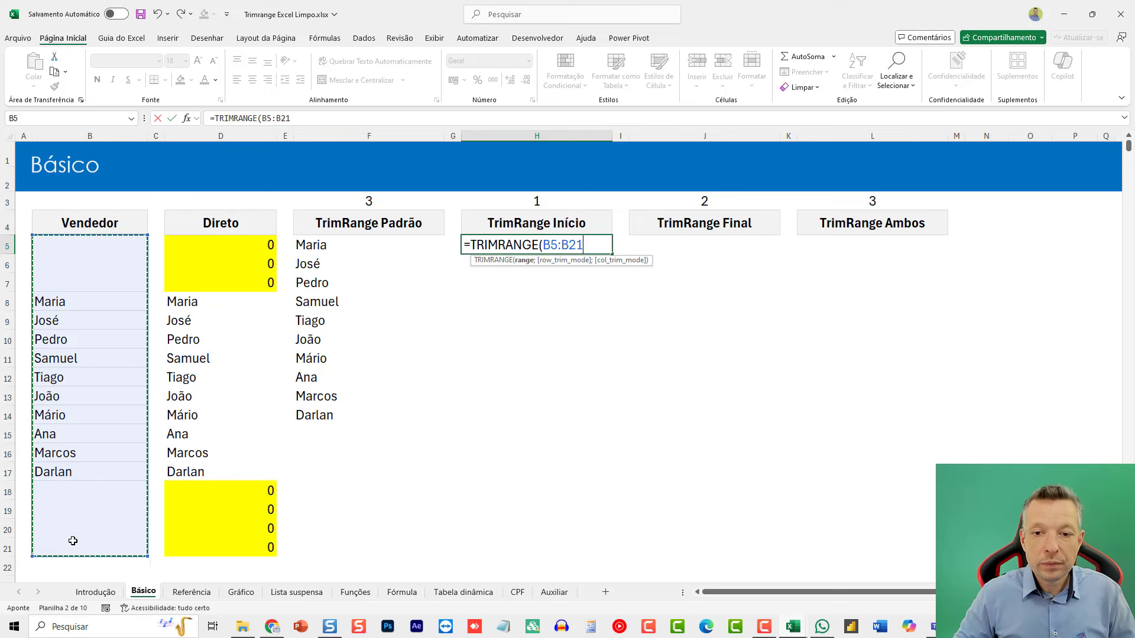
{"action": "type", "text": ";"}
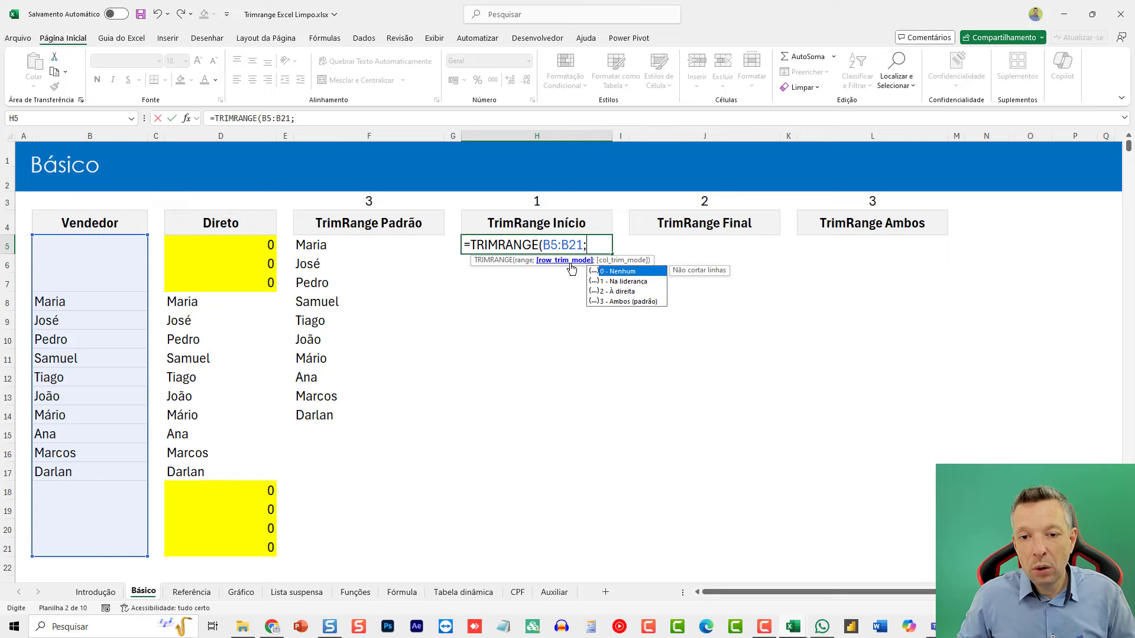
{"action": "left_click", "coordinate": [651, 283]}
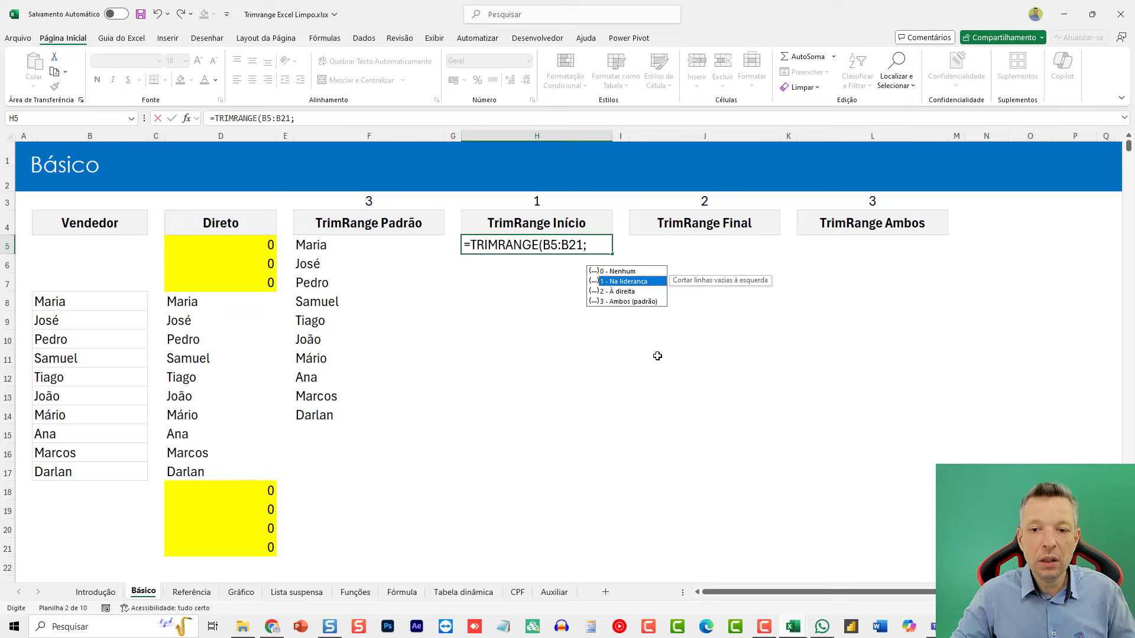
{"action": "type", "text": "1"}
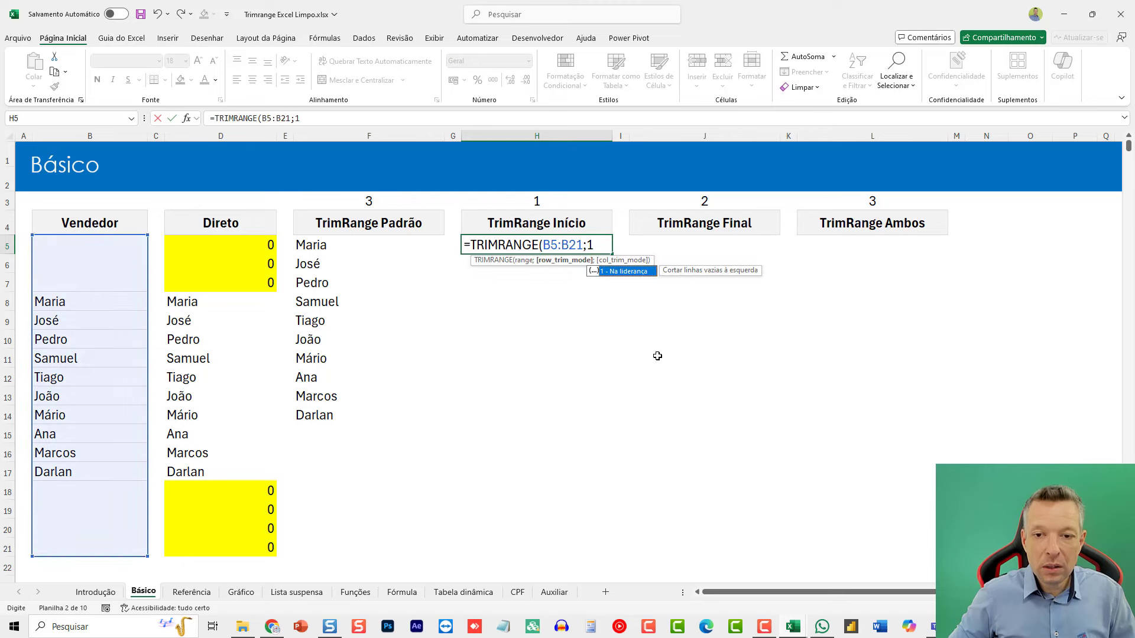
{"action": "key", "text": "ctrl+Return"}
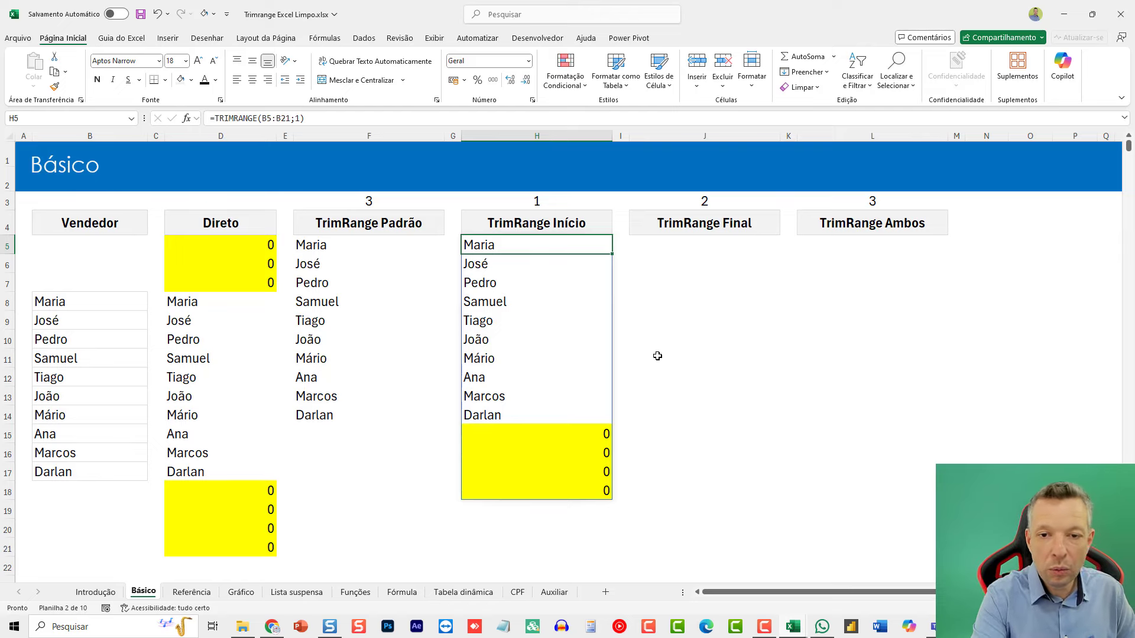
Enter =TRIMRANGE(B5:B21;2) in cell J5 under TrimRange Final to trim only the trailing blank rows
{"action": "key", "text": "Right"}
{"action": "key", "text": "Right"}
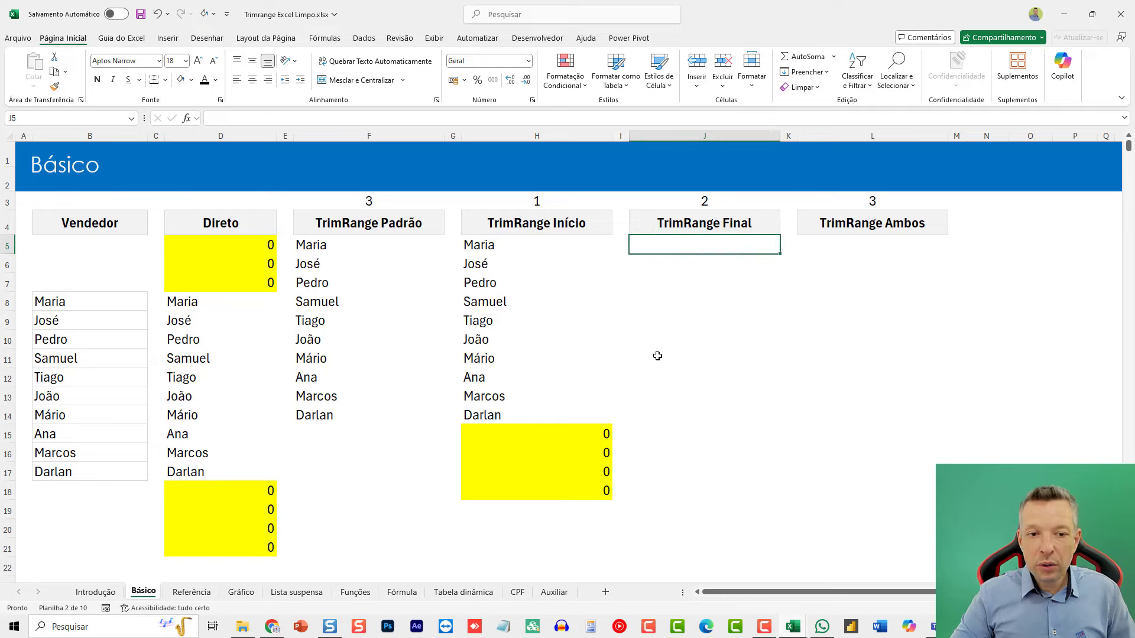
{"action": "type", "text": "=trim"}
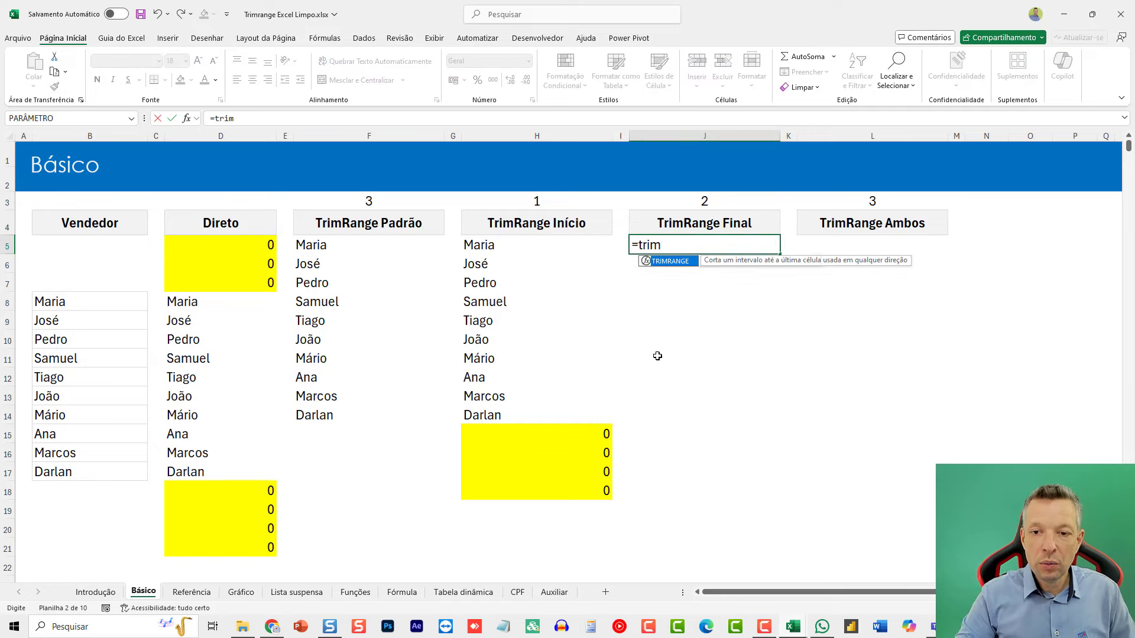
{"action": "key", "text": "Tab"}
{"action": "left_click_drag", "start_coordinate": [104, 246], "coordinate": [71, 540]}
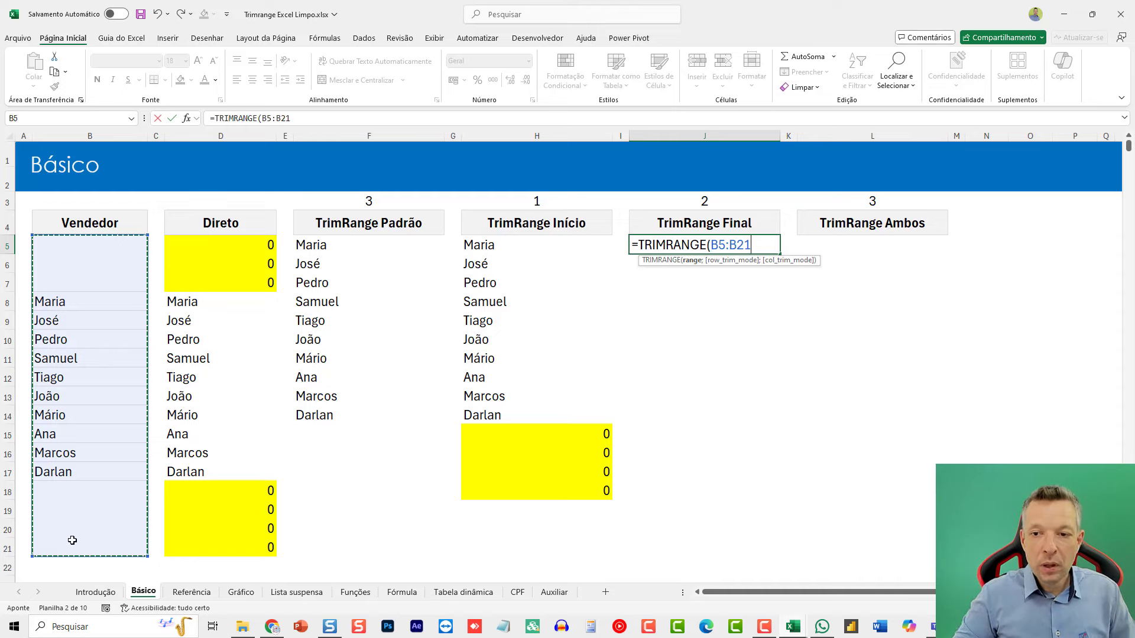
{"action": "type", "text": ";2)"}
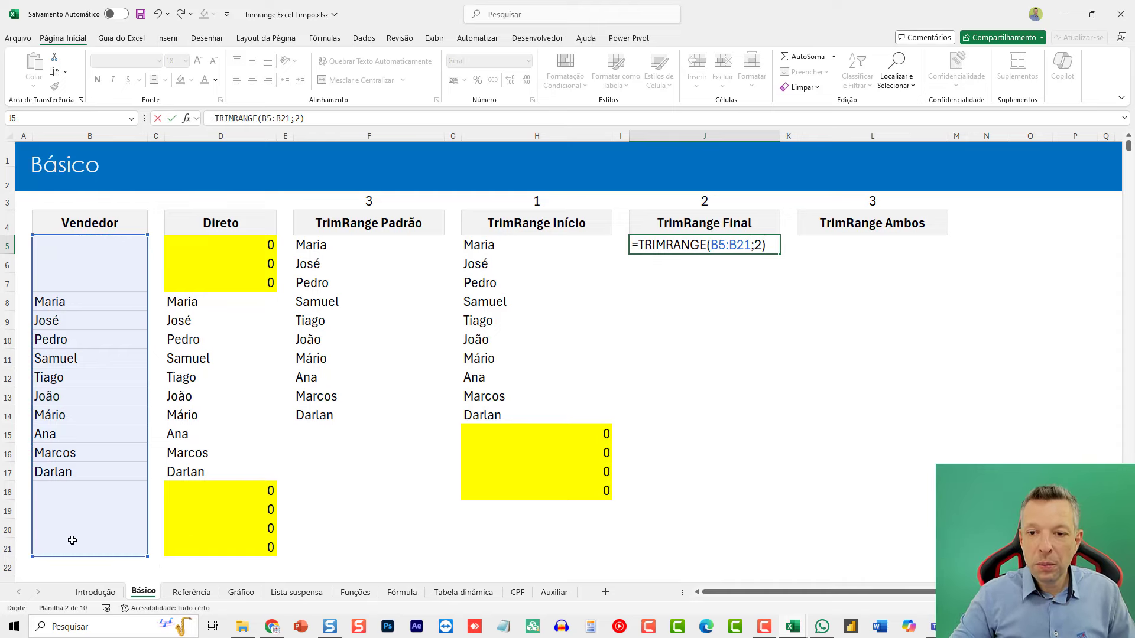
{"action": "key", "text": "ctrl+Return"}
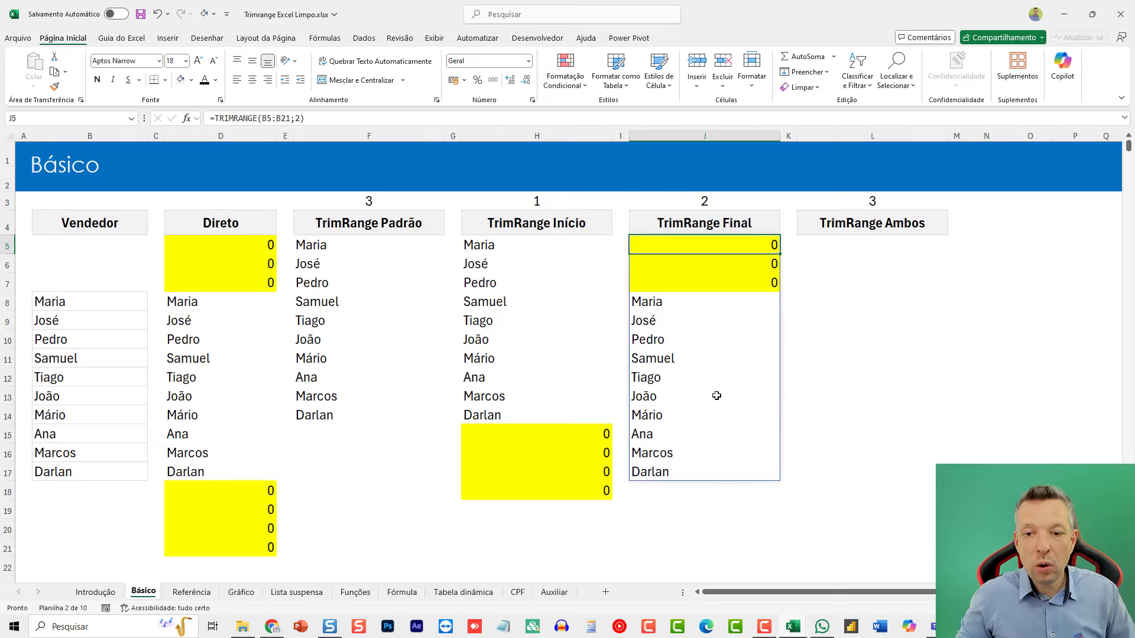
Check the zero rows under TrimRange Início and compare its formula with the one under TrimRange Final
{"action": "left_click_drag", "start_coordinate": [557, 431], "coordinate": [528, 479]}
{"action": "left_click", "coordinate": [503, 244]}
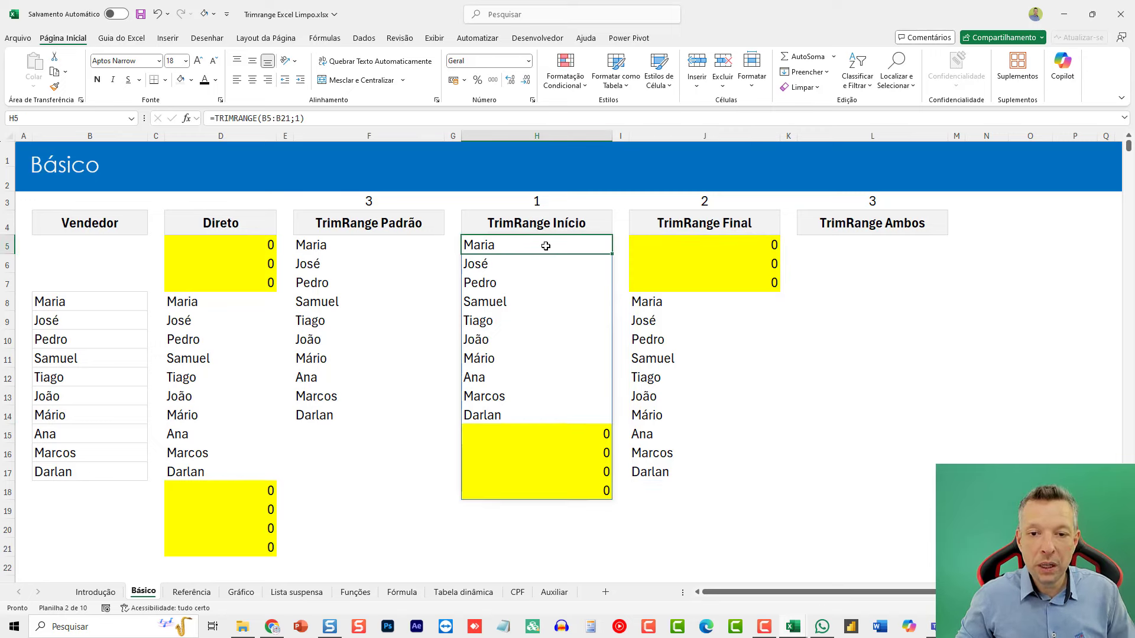
{"action": "left_click", "coordinate": [704, 248]}
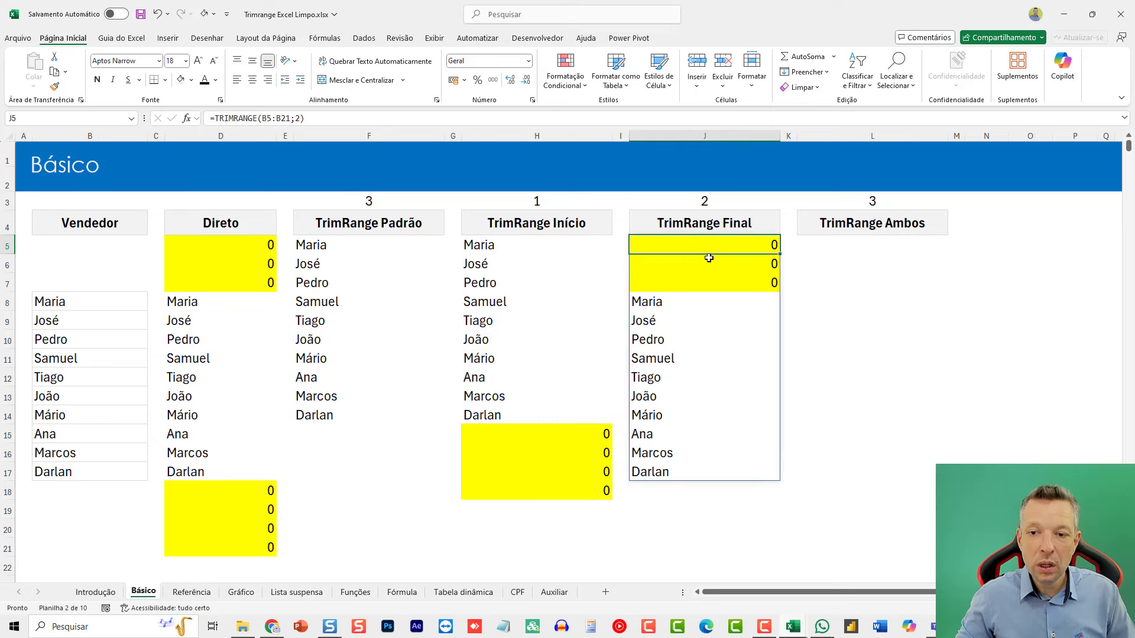
Enter =TRIMRANGE(B5:B21;3) in cell L5 under TrimRange Ambos to trim blank rows at both ends
{"action": "left_click", "coordinate": [872, 248]}
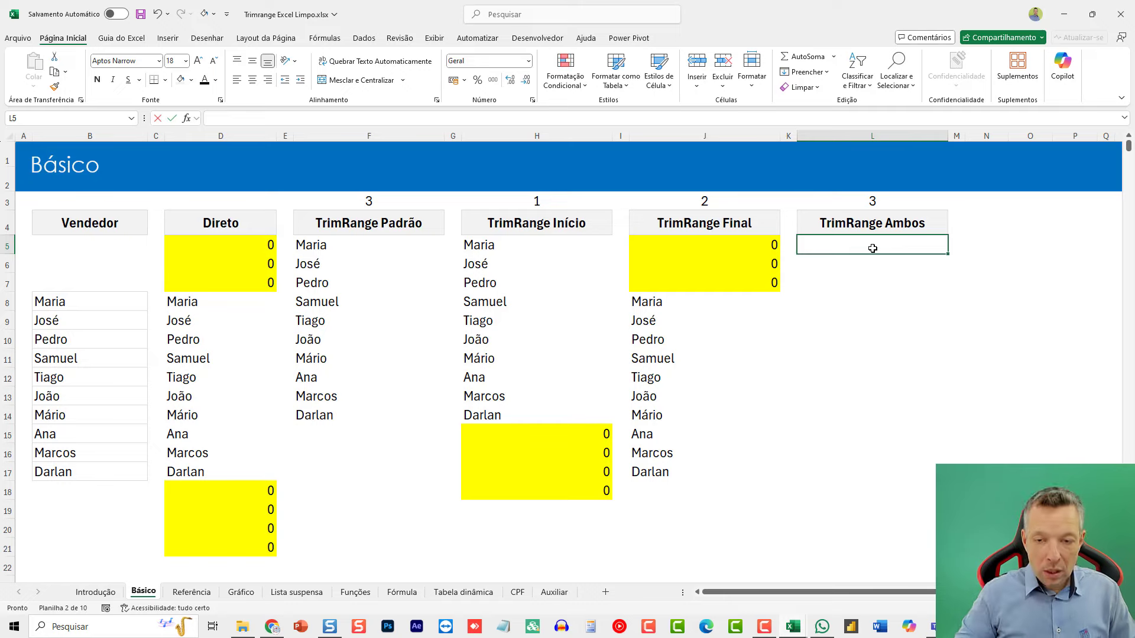
{"action": "type", "text": "=TRIMRANGE("}
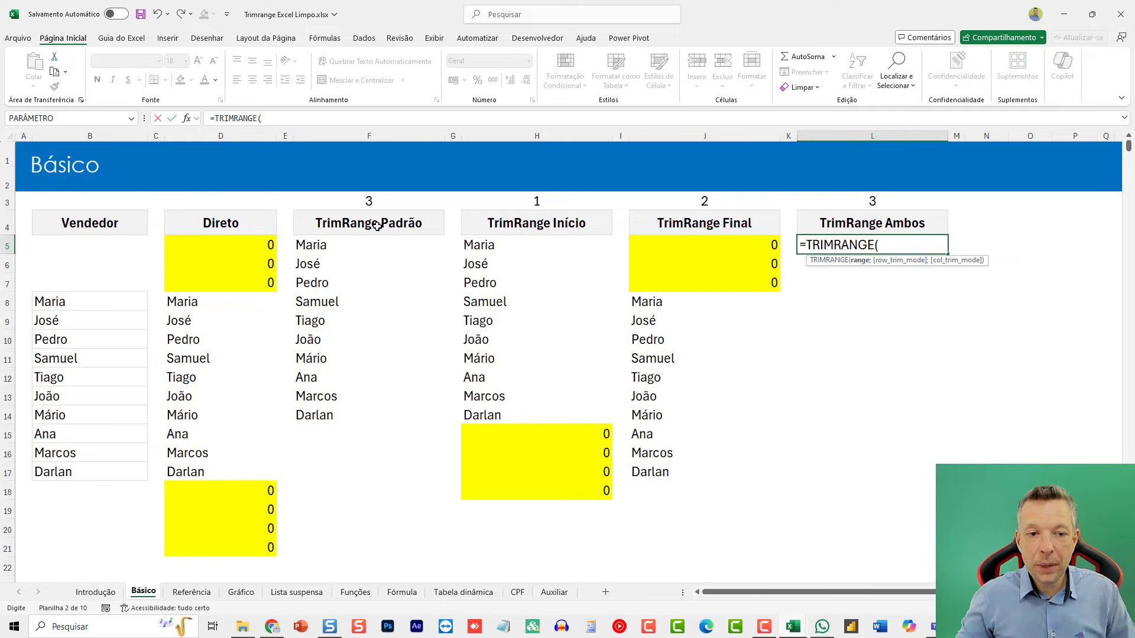
{"action": "left_click_drag", "start_coordinate": [105, 243], "coordinate": [79, 540]}
{"action": "type", "text": ")"}
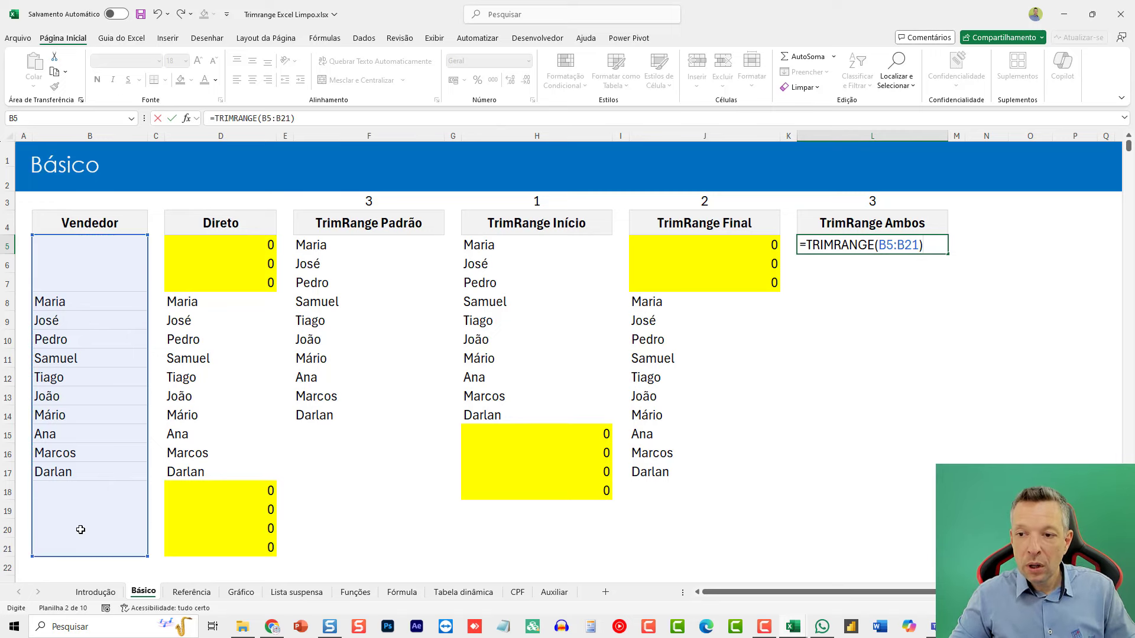
{"action": "key", "text": "Left"}
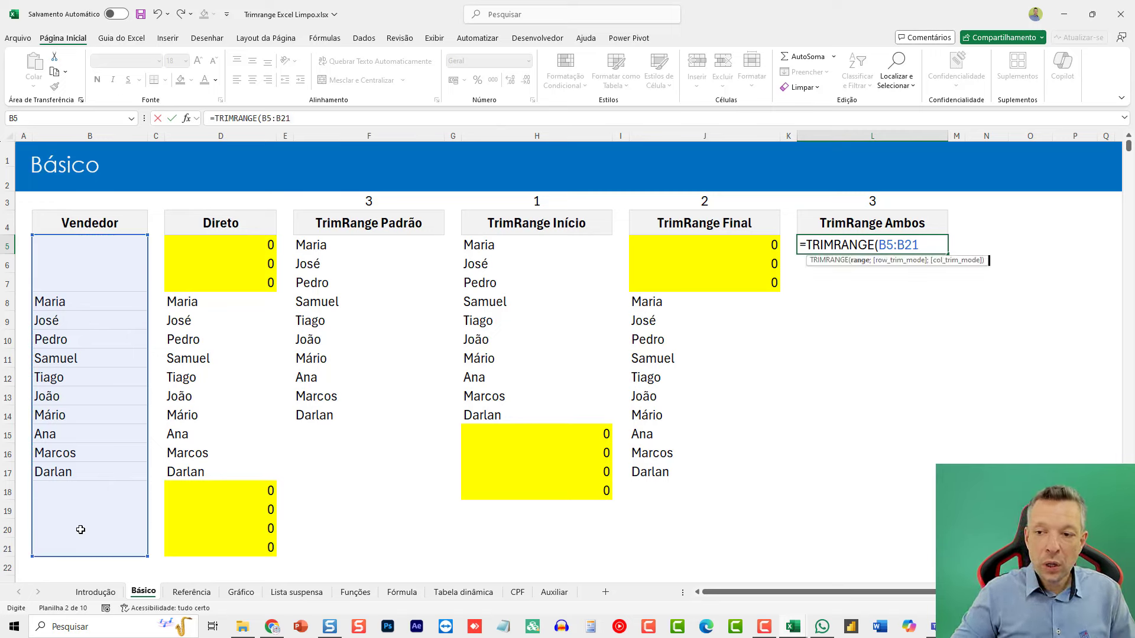
{"action": "type", "text": ";3"}
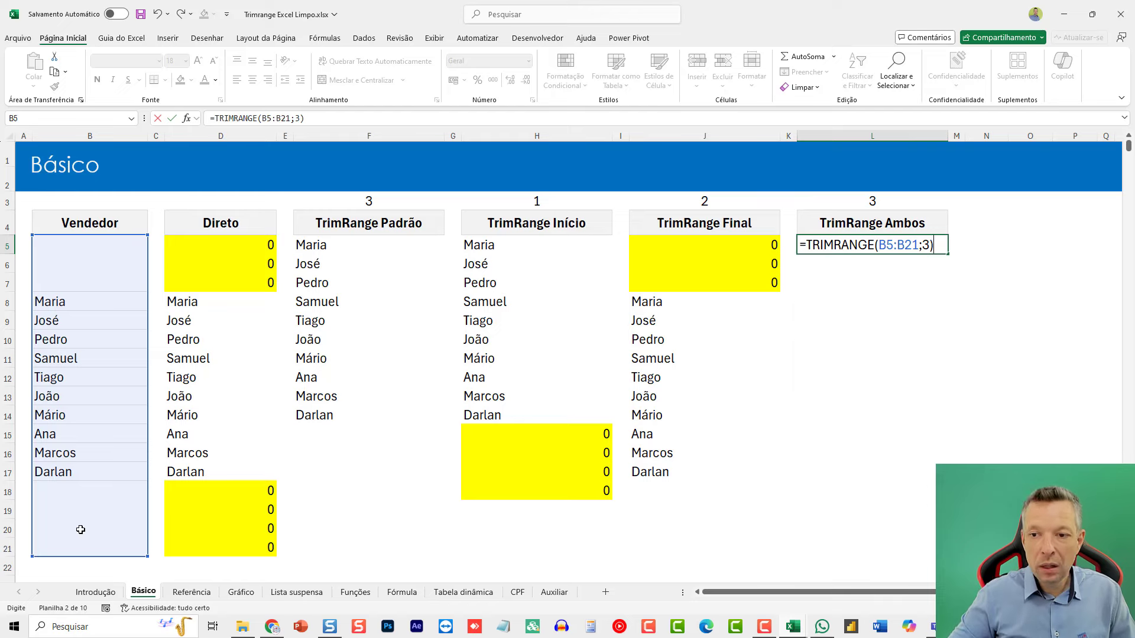
{"action": "key", "text": "ctrl+Return"}
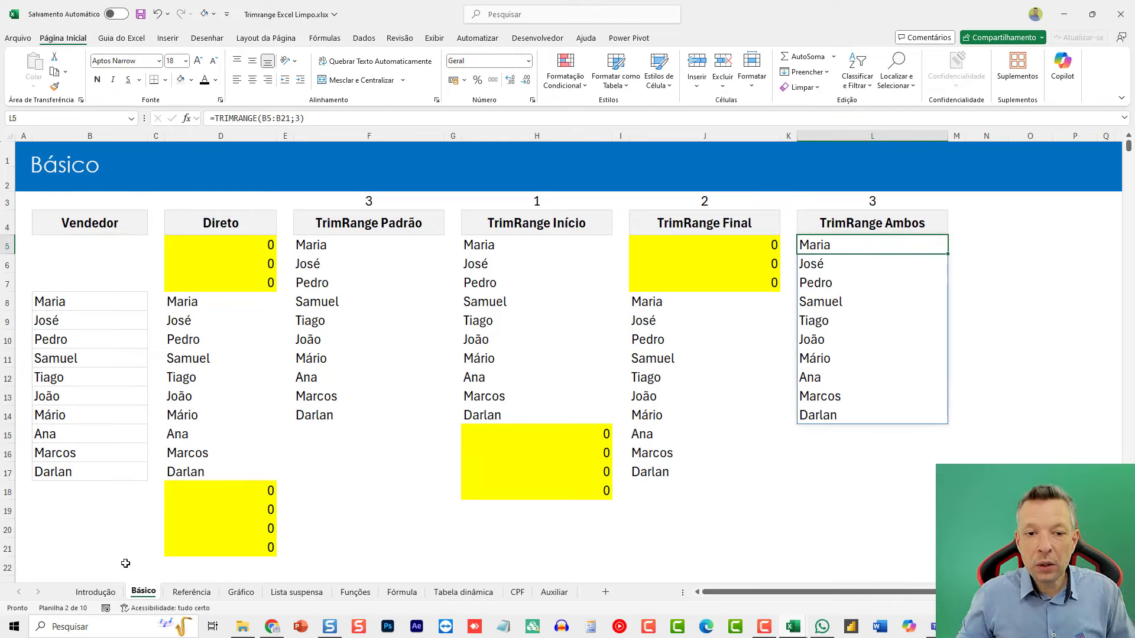
{"action": "left_click", "coordinate": [329, 260]}
{"action": "left_click", "coordinate": [890, 288]}
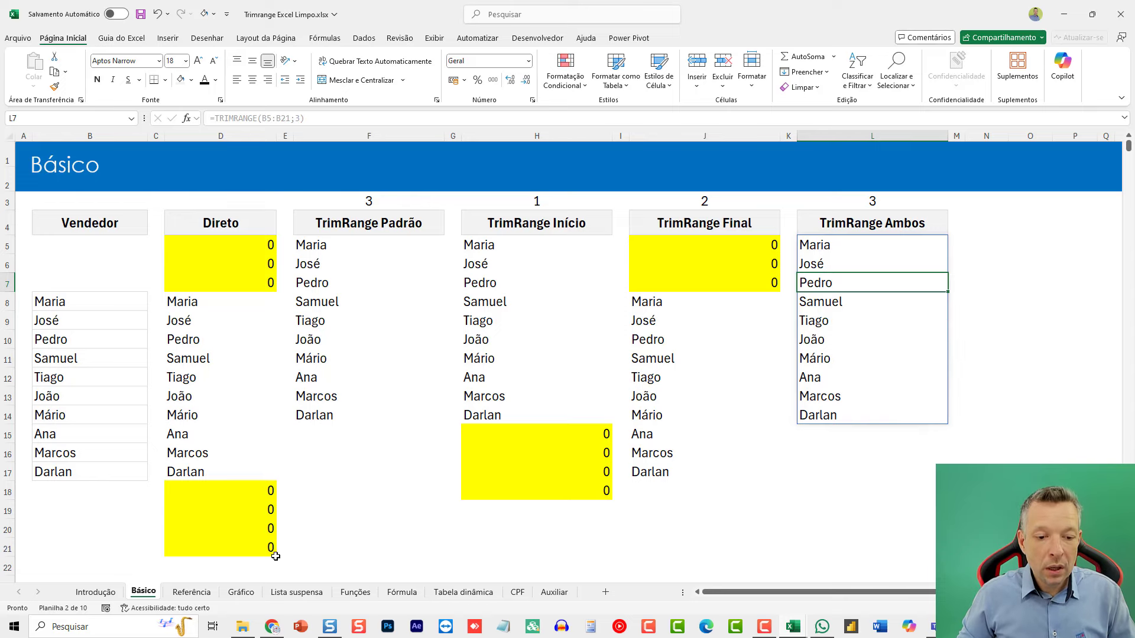
On the Referência sheet, enter the direct range reference =B5:B14 in cell D5 under Direto
{"action": "left_click", "coordinate": [191, 592]}
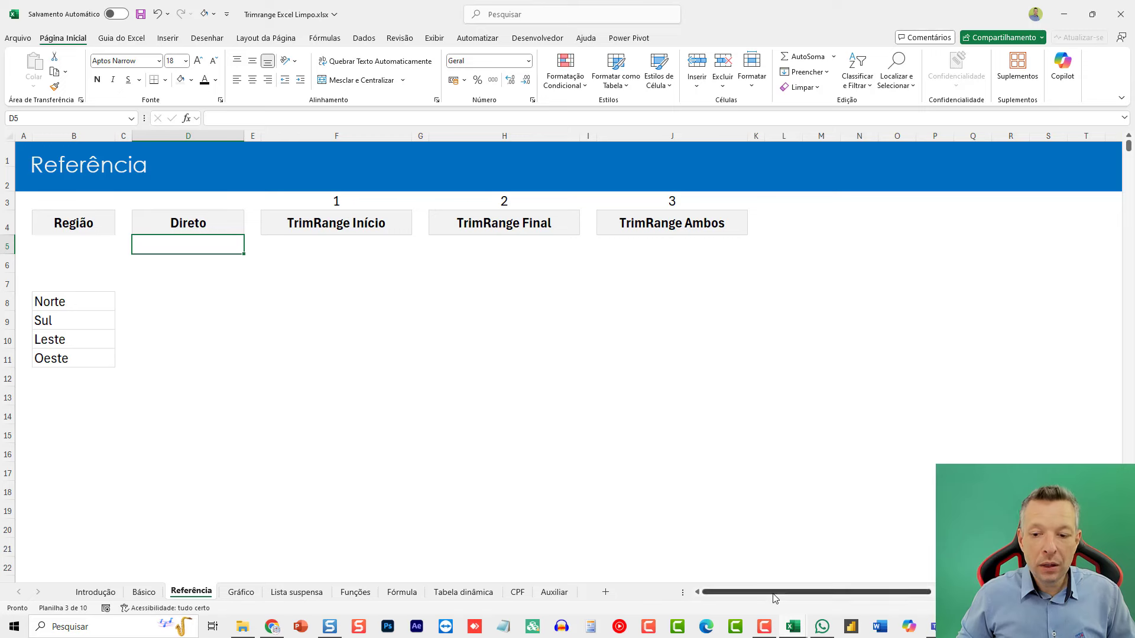
{"action": "scroll", "coordinate": [741, 538], "scroll_direction": "up", "scroll_amount": 2, "text": "ctrl"}
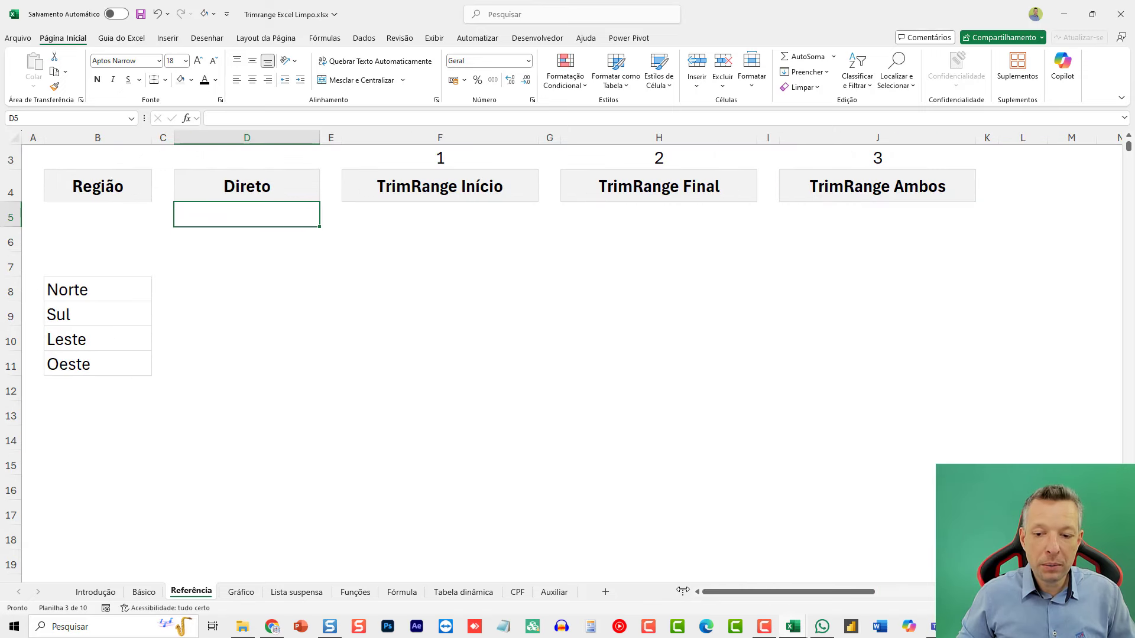
{"action": "scroll", "coordinate": [630, 519], "scroll_direction": "up", "scroll_amount": 1}
{"action": "type", "text": "="}
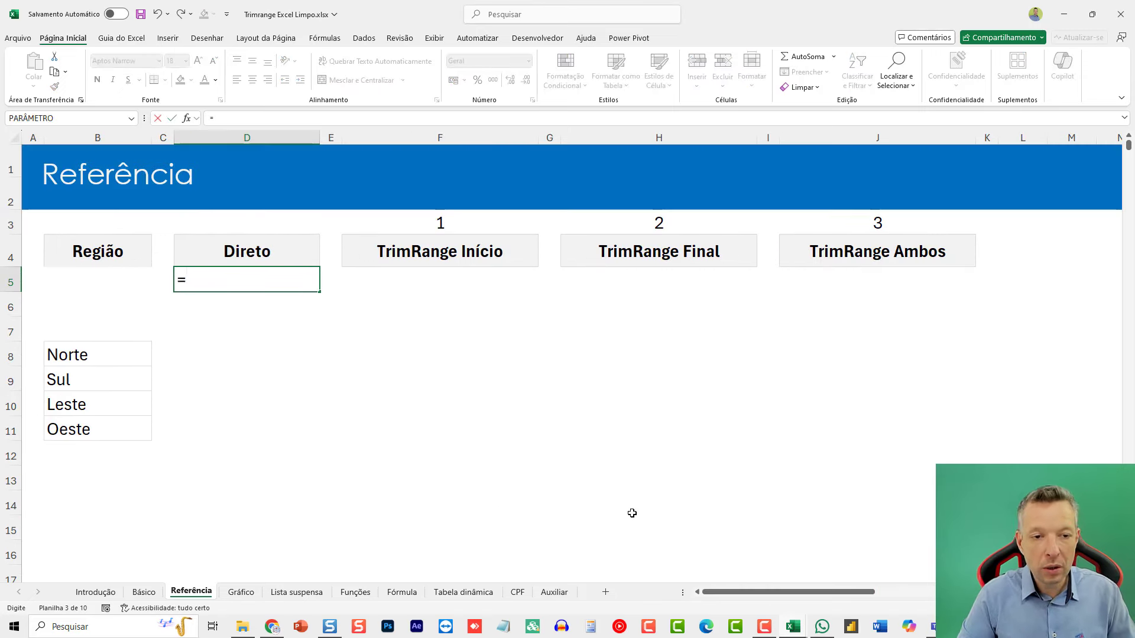
{"action": "left_click_drag", "start_coordinate": [102, 273], "coordinate": [76, 502]}
{"action": "key", "text": "Return"}
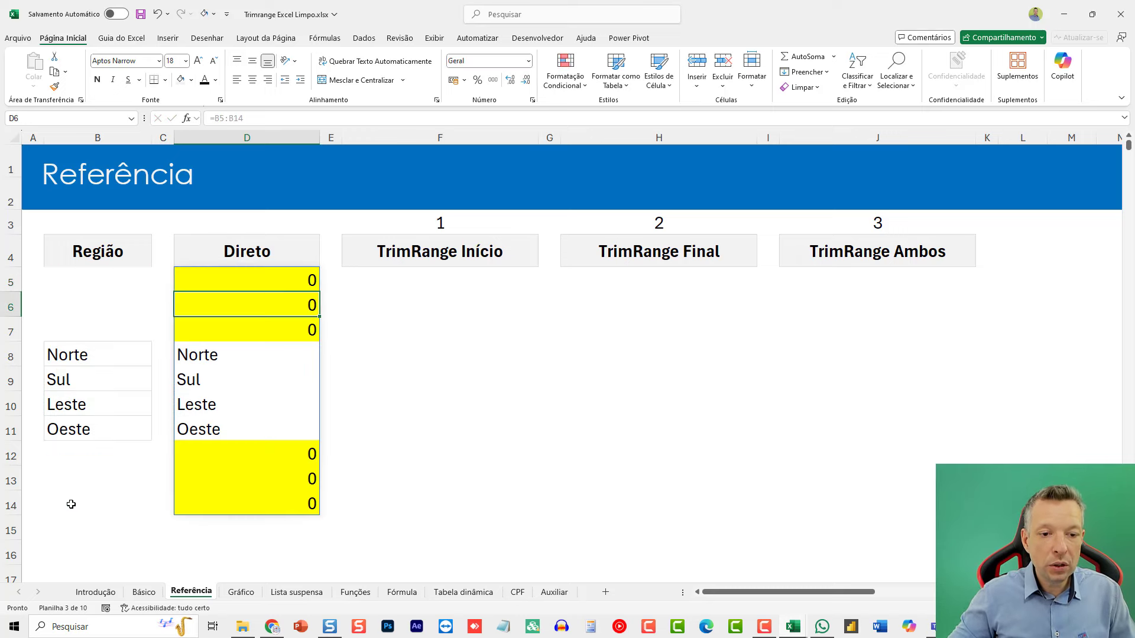
Enter =B5.:B14 in cell F5 under TrimRange Início to trim only the leading blank rows
{"action": "left_click", "coordinate": [433, 290]}
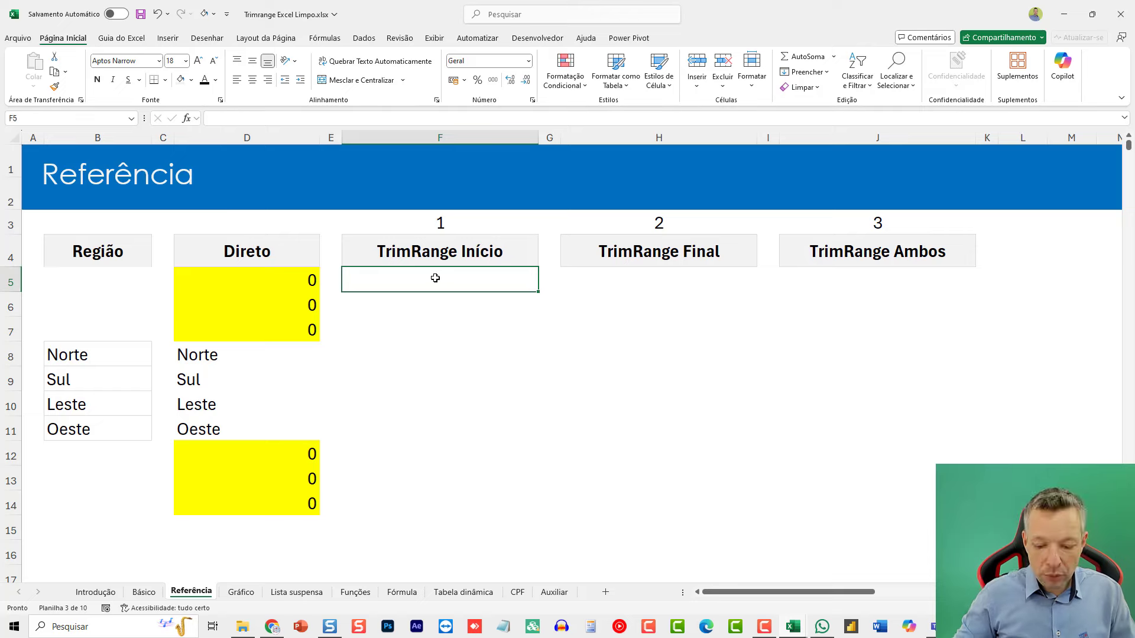
{"action": "type", "text": "="}
{"action": "left_click_drag", "start_coordinate": [102, 277], "coordinate": [97, 497]}
{"action": "key", "text": "F2"}
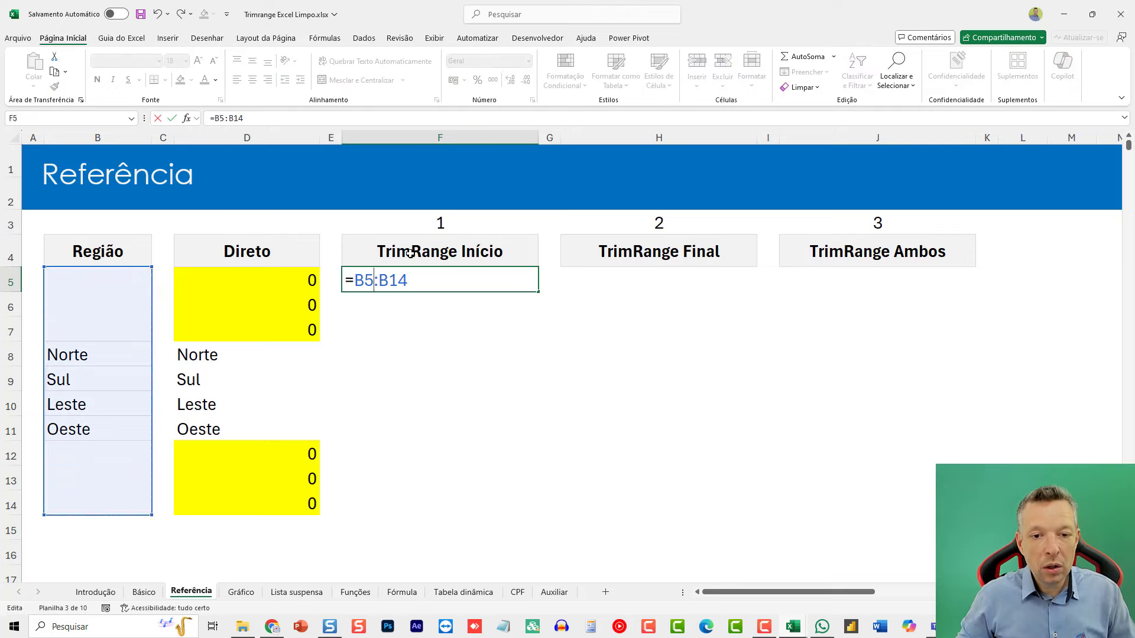
{"action": "type", "text": "."}
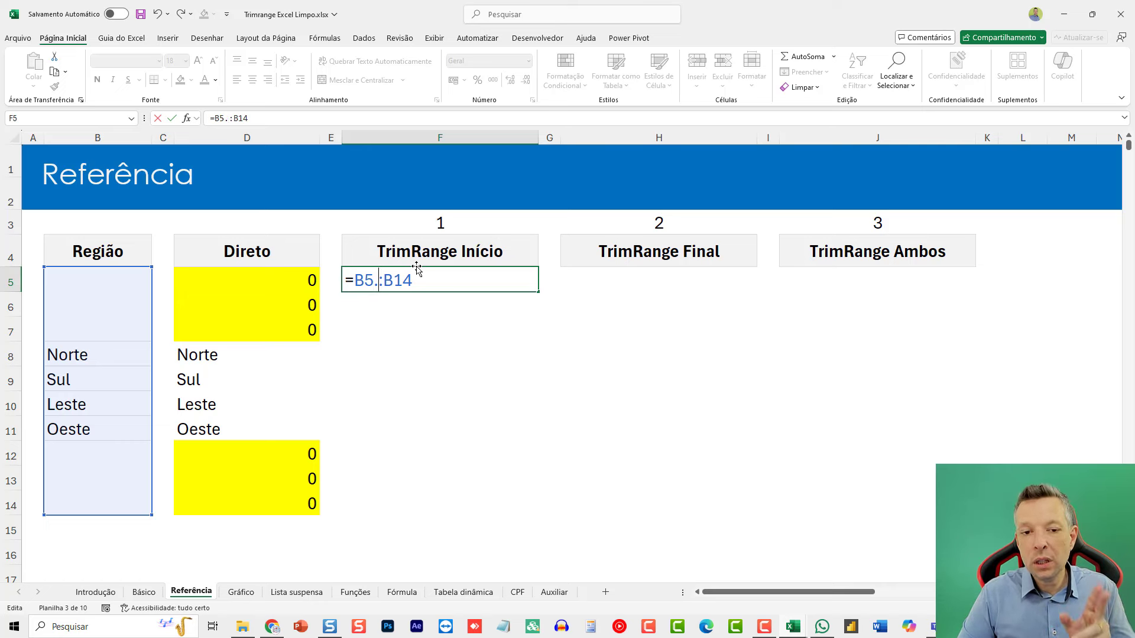
{"action": "key", "text": "ctrl+Return"}
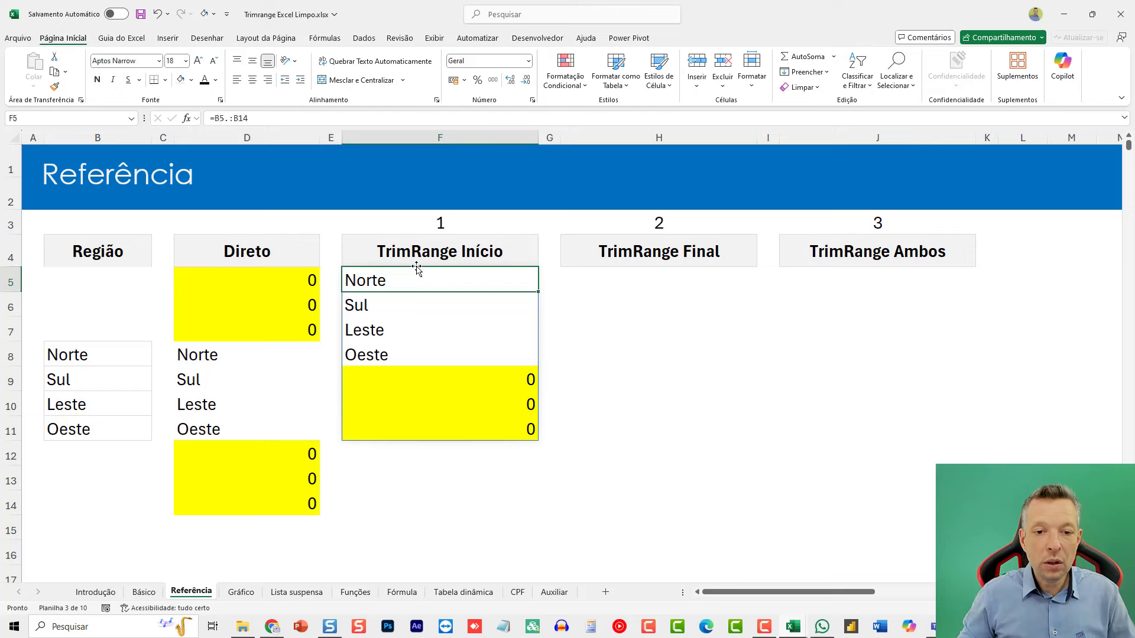
Reuse the TrimRange Início formula in cell H5 under TrimRange Final, changed to =B5:.B14 to trim only the trailing blank rows
{"action": "double_click", "coordinate": [443, 282]}
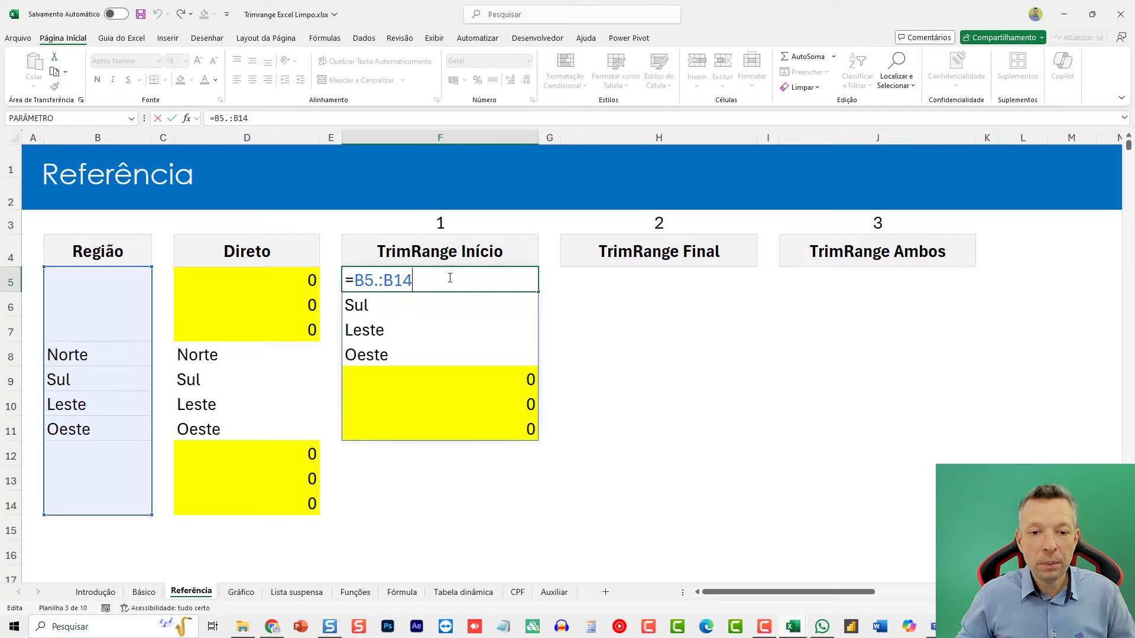
{"action": "left_click", "coordinate": [654, 282]}
{"action": "type", "text": "=B5:B14"}
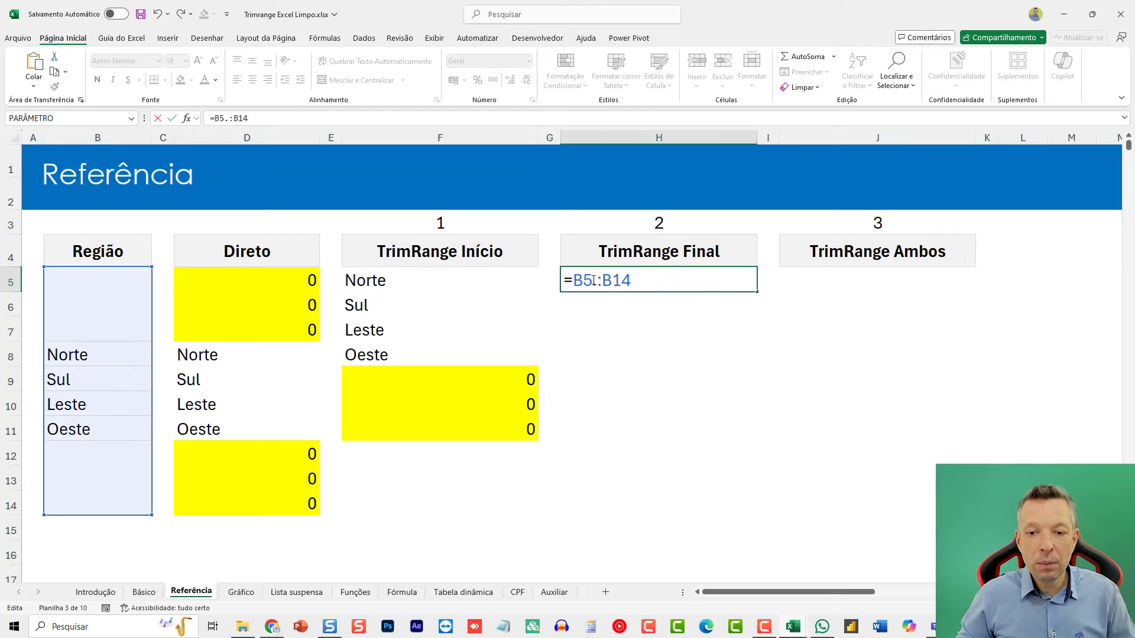
{"action": "key", "text": "Left"}
{"action": "key", "text": "Left"}
{"action": "key", "text": "Left"}
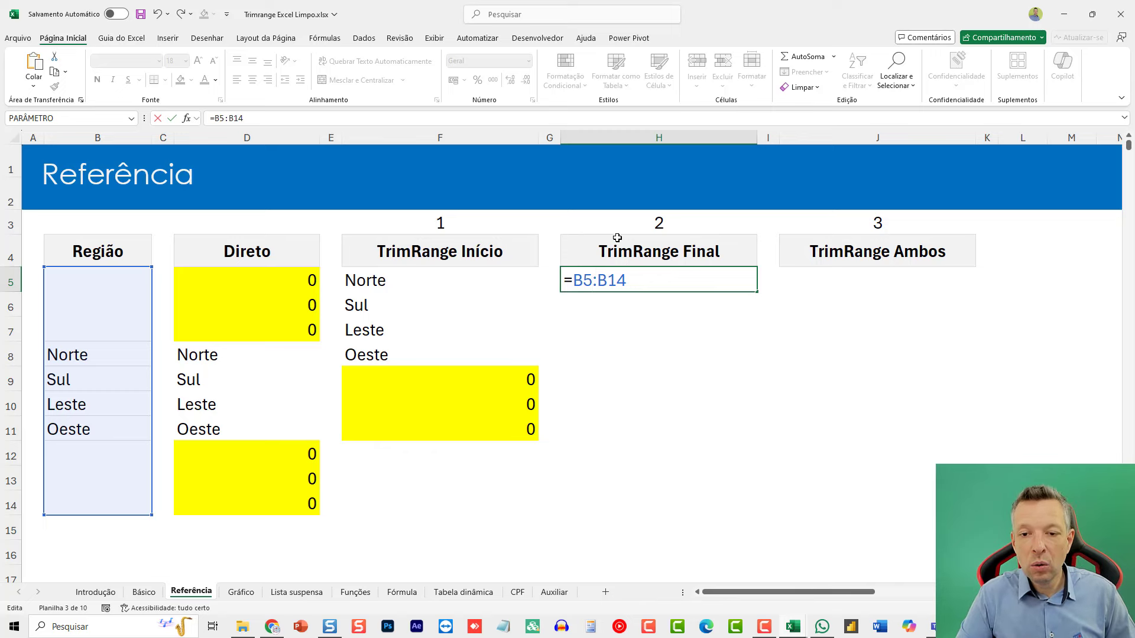
{"action": "type", "text": "."}
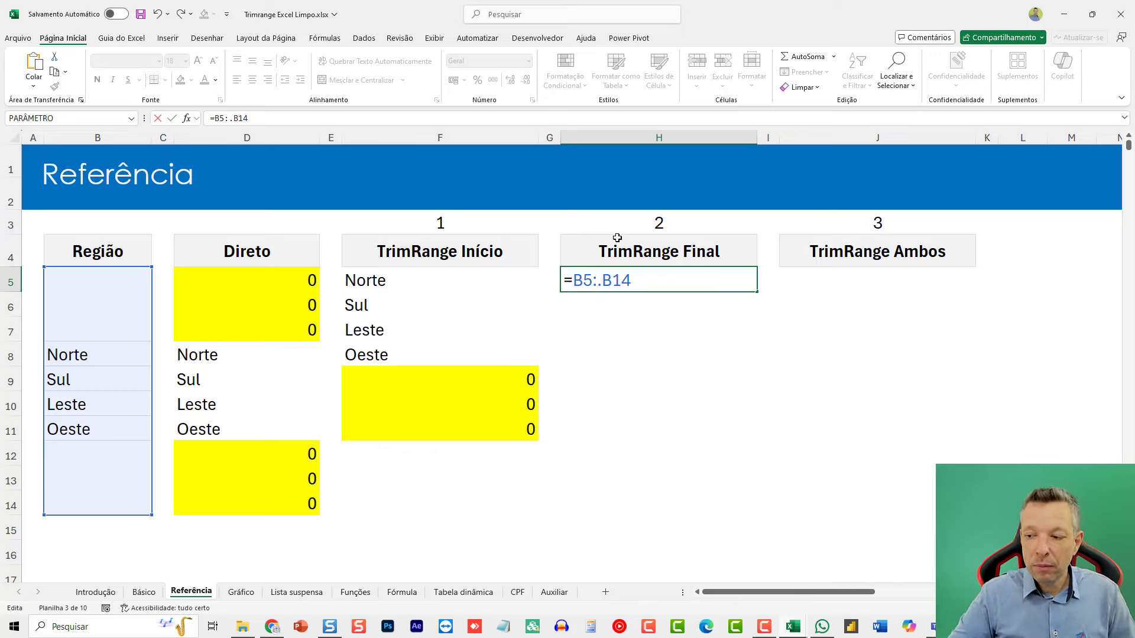
{"action": "key", "text": "ctrl+Return"}
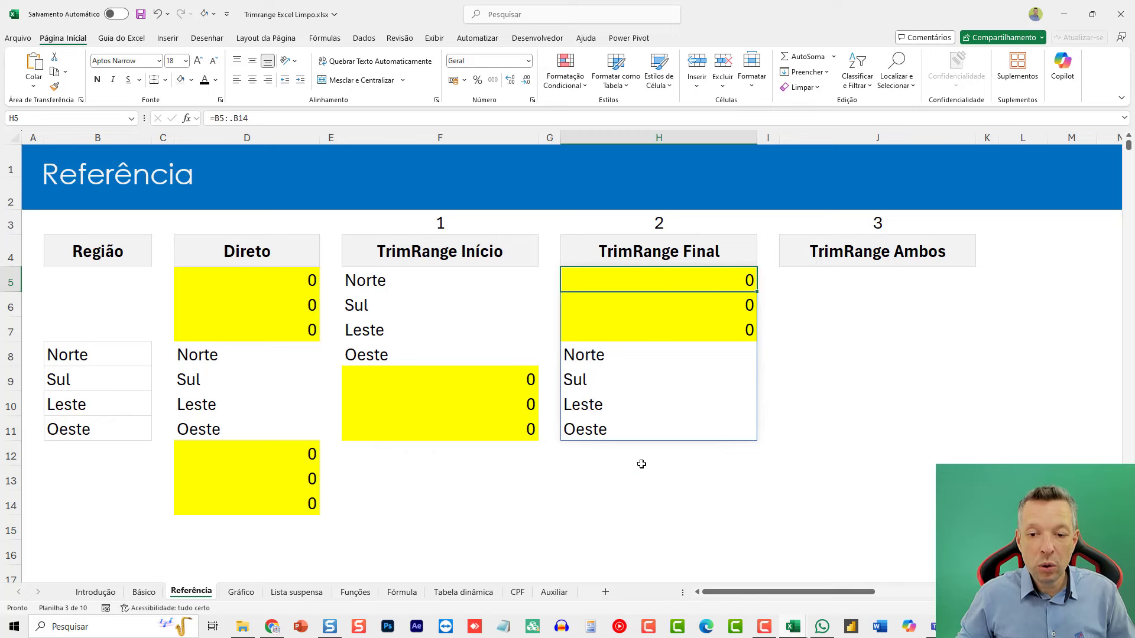
Enter =B5.:.B14 in cell J5 under TrimRange Ambos to trim blank rows at both ends, and review the formula
{"action": "left_click", "coordinate": [850, 275]}
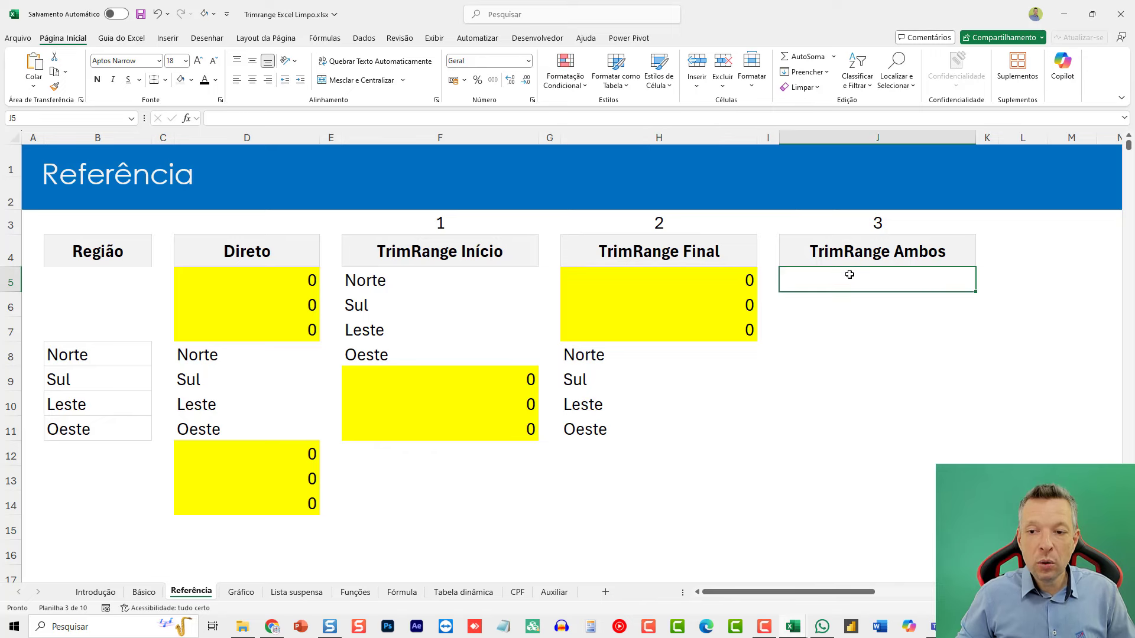
{"action": "type", "text": "=B5.:B14"}
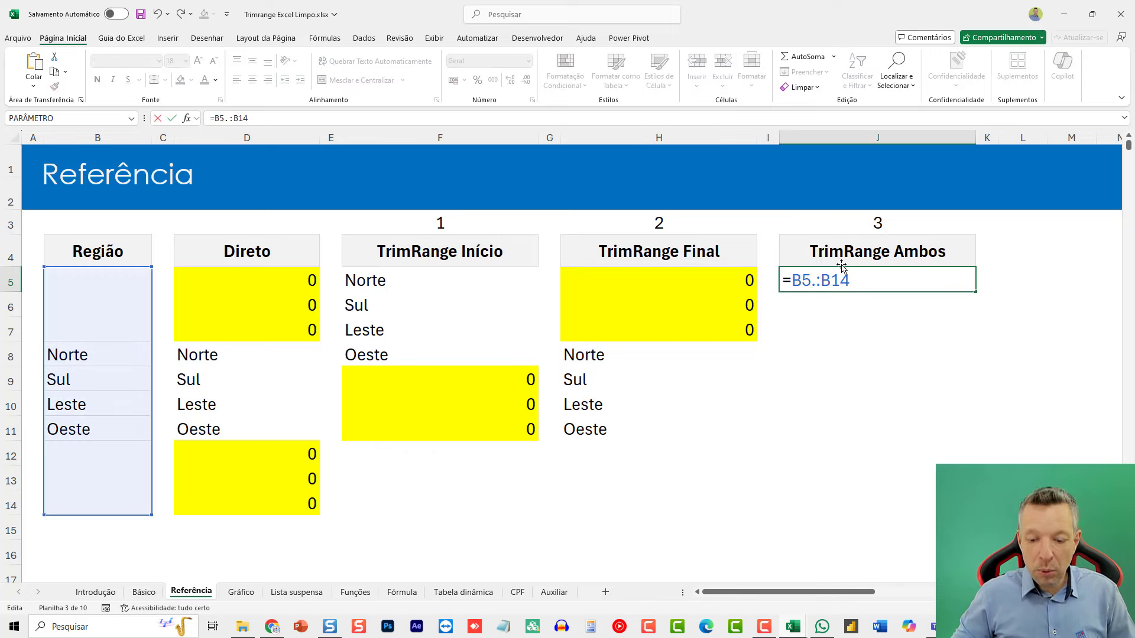
{"action": "type", "text": "."}
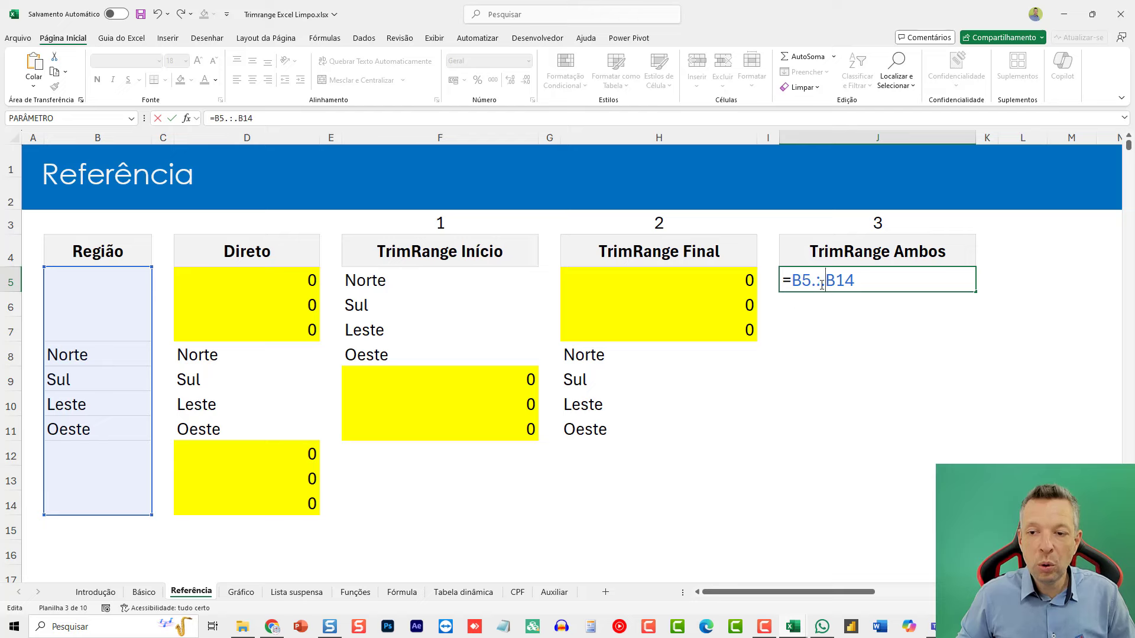
{"action": "key", "text": "Return"}
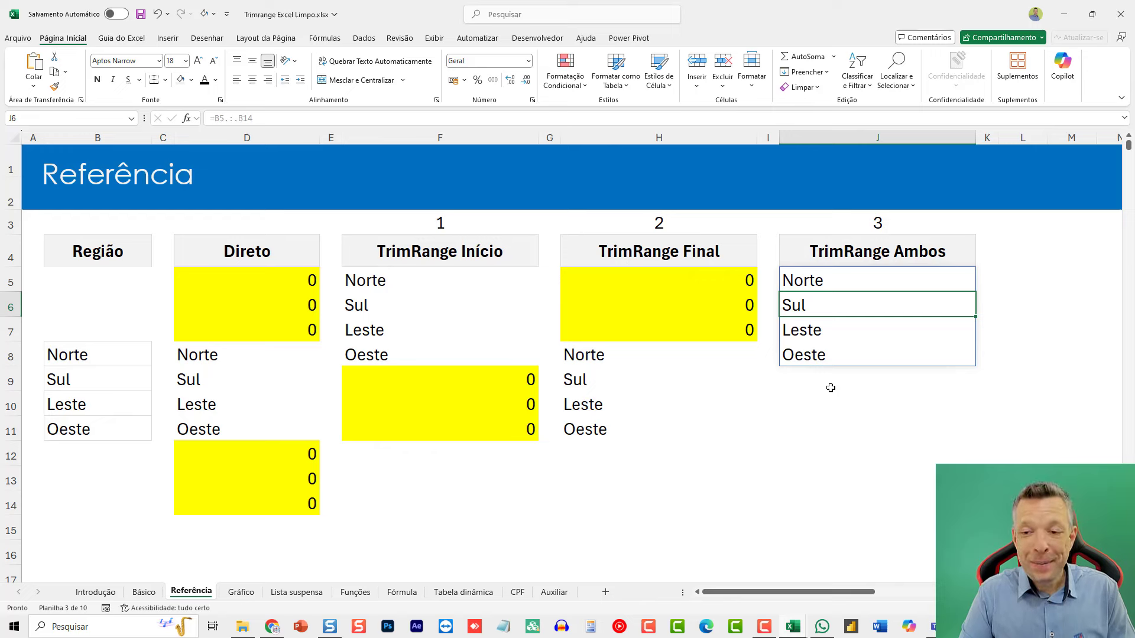
{"action": "key", "text": "Up"}
{"action": "key", "text": "F2"}
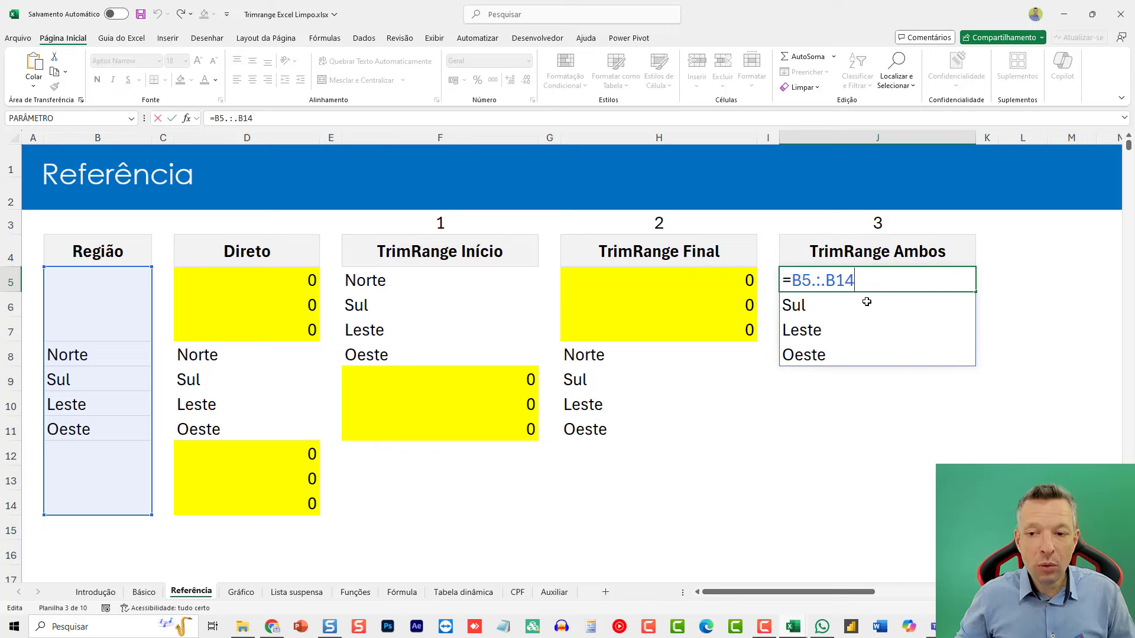
{"action": "mouse_move", "coordinate": [828, 282]}
{"action": "left_mouse_down"}
{"action": "mouse_move", "coordinate": [808, 284]}
{"action": "mouse_move", "coordinate": [827, 283]}
{"action": "left_mouse_up"}
{"action": "key", "text": "ctrl+Return"}
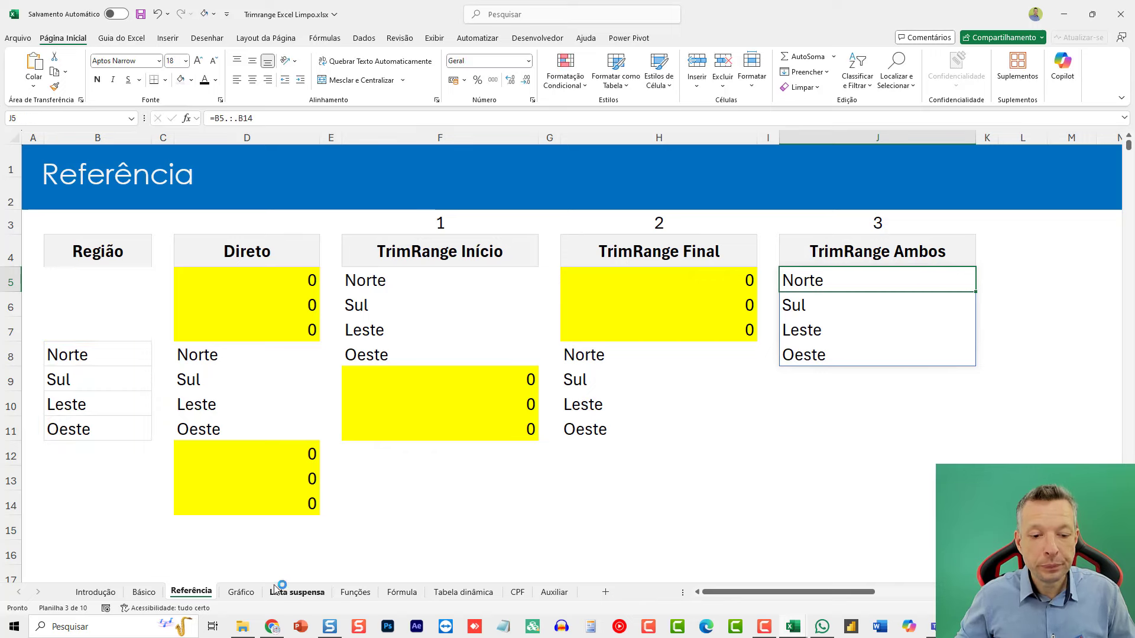
On the Gráfico sheet, insert a default column chart from B4:D17 and narrow its source to the Vendedor and Interno columns
{"action": "left_click", "coordinate": [241, 593]}
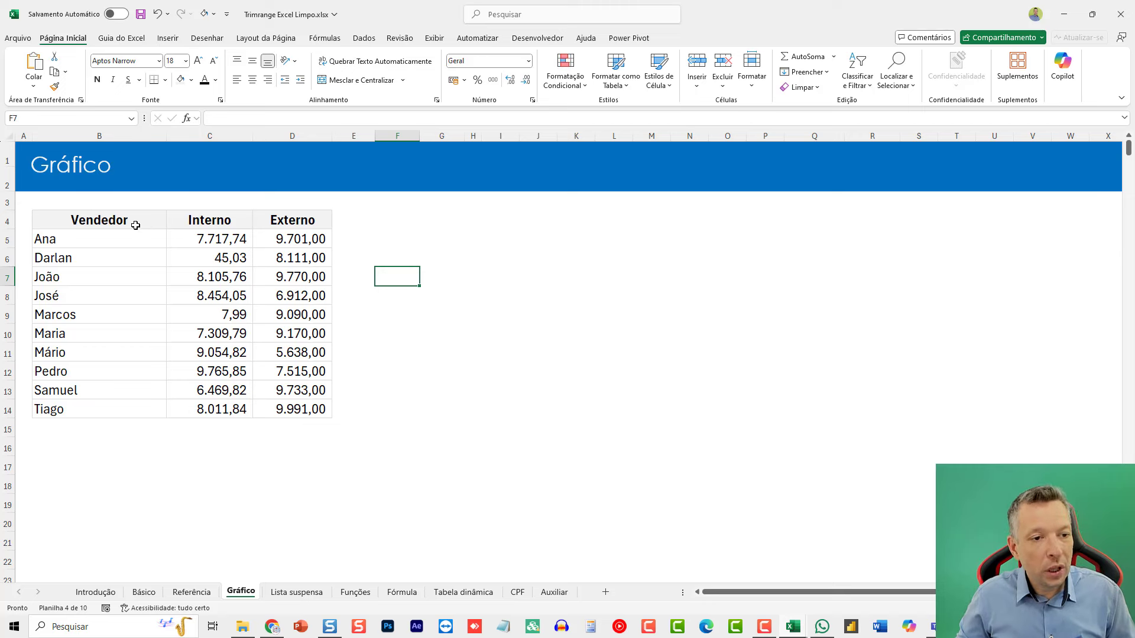
{"action": "left_click_drag", "start_coordinate": [132, 221], "coordinate": [285, 421]}
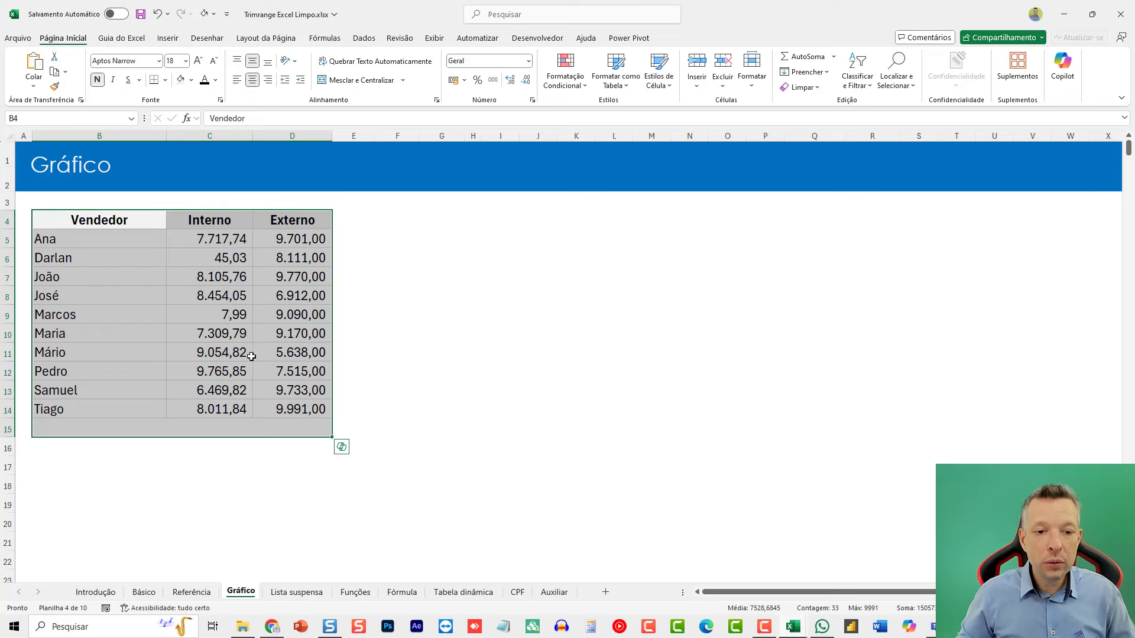
{"action": "left_click_drag", "start_coordinate": [90, 225], "coordinate": [288, 462]}
{"action": "key", "text": "alt+F1"}
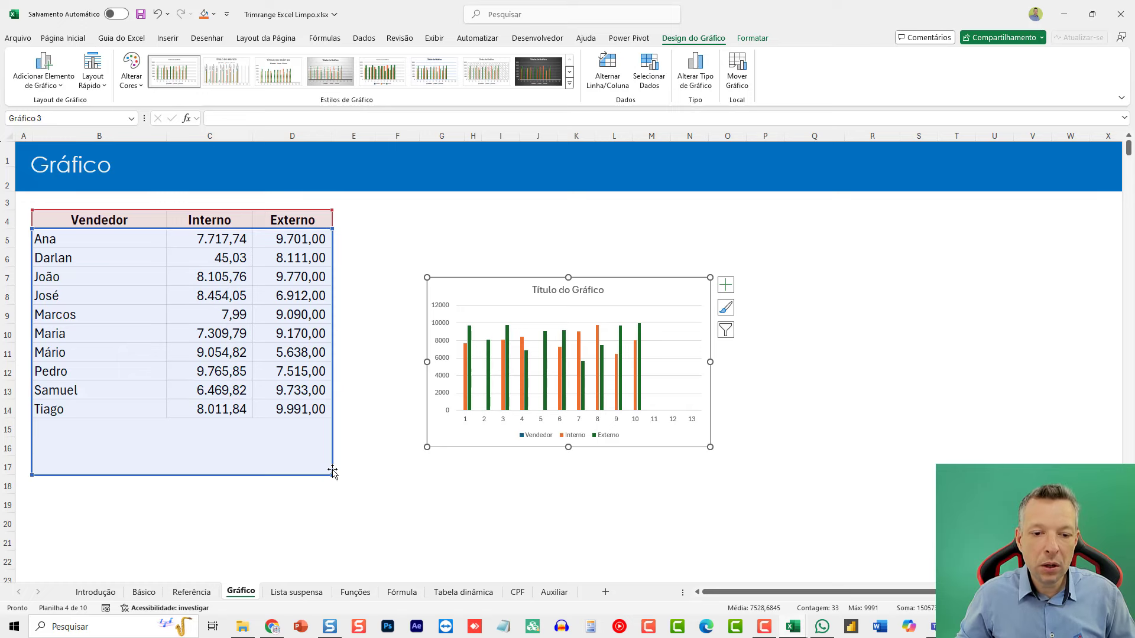
{"action": "left_click_drag", "start_coordinate": [304, 473], "coordinate": [272, 471]}
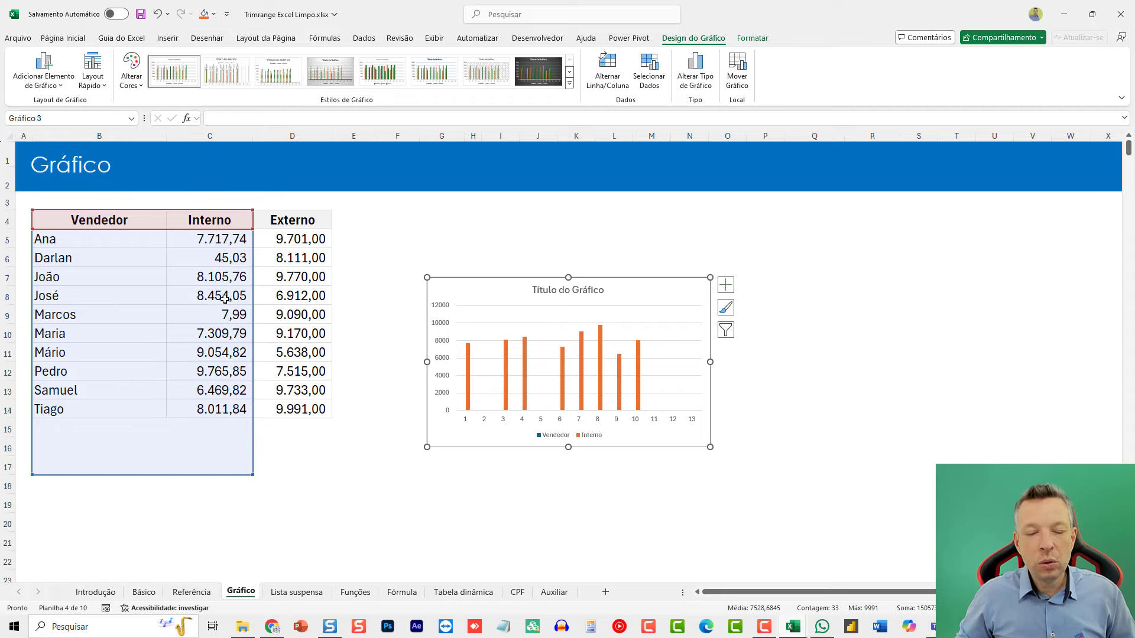
Try the direct reference =B4:C14 in cell Q7 beside the chart and clear it again
{"action": "left_click", "coordinate": [830, 280]}
{"action": "type", "text": "="}
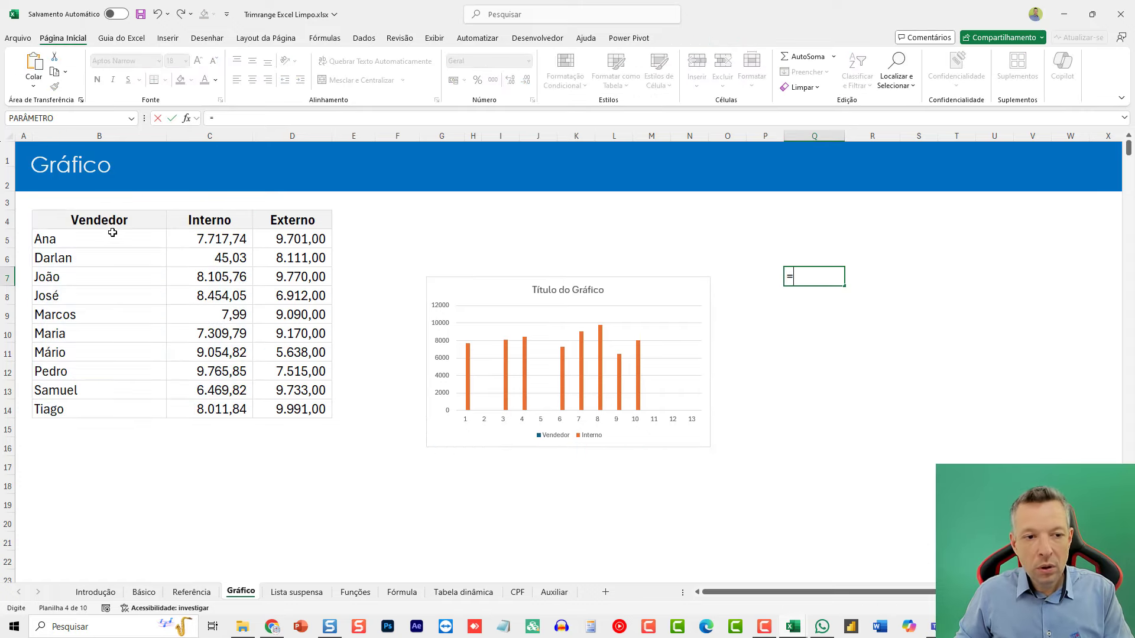
{"action": "left_click_drag", "start_coordinate": [93, 241], "coordinate": [159, 262]}
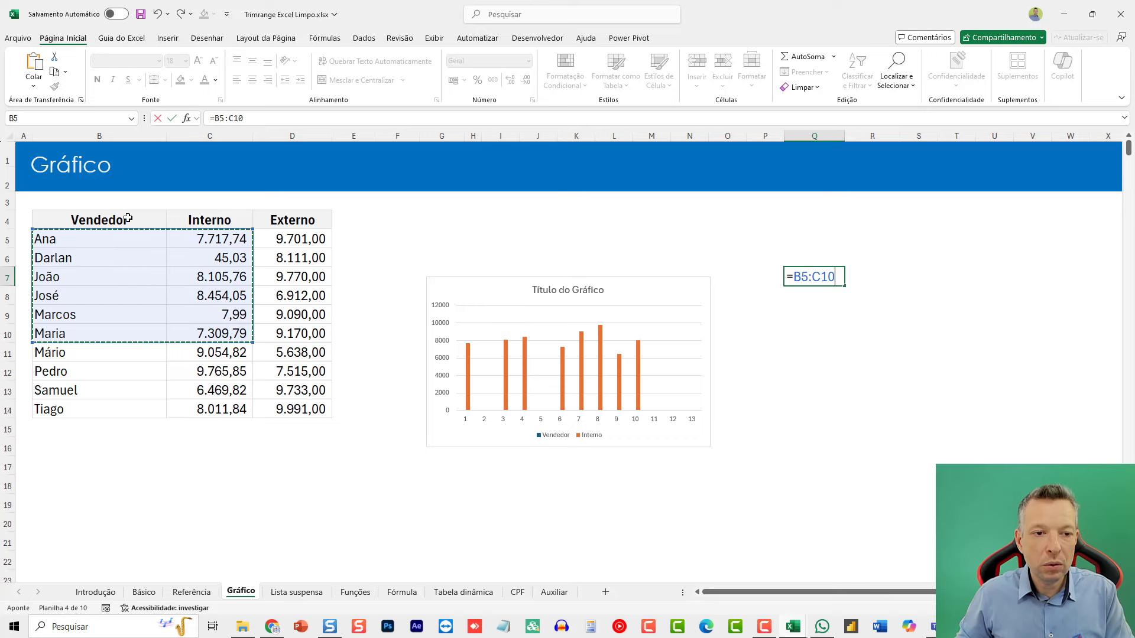
{"action": "left_click_drag", "start_coordinate": [88, 220], "coordinate": [198, 408]}
{"action": "key", "text": "Return"}
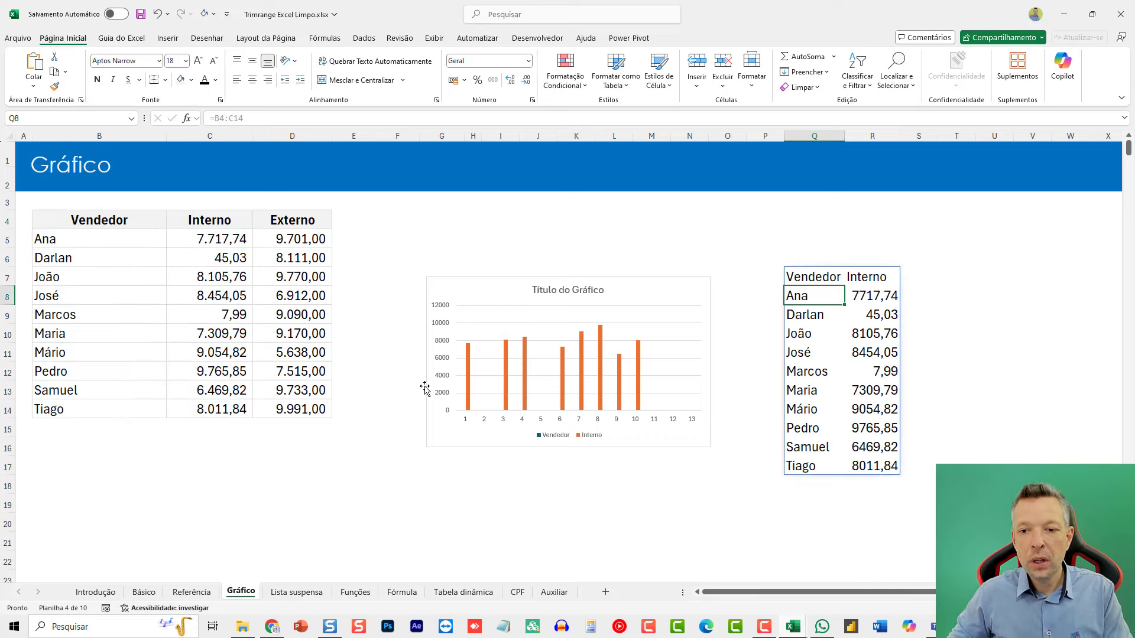
{"action": "key", "text": "Up"}
{"action": "key", "text": "Delete"}
Try to set the chart's data range to =Gráfico!$B$4.:.$C$17 so that blank rows are trimmed
{"action": "left_click", "coordinate": [466, 284]}
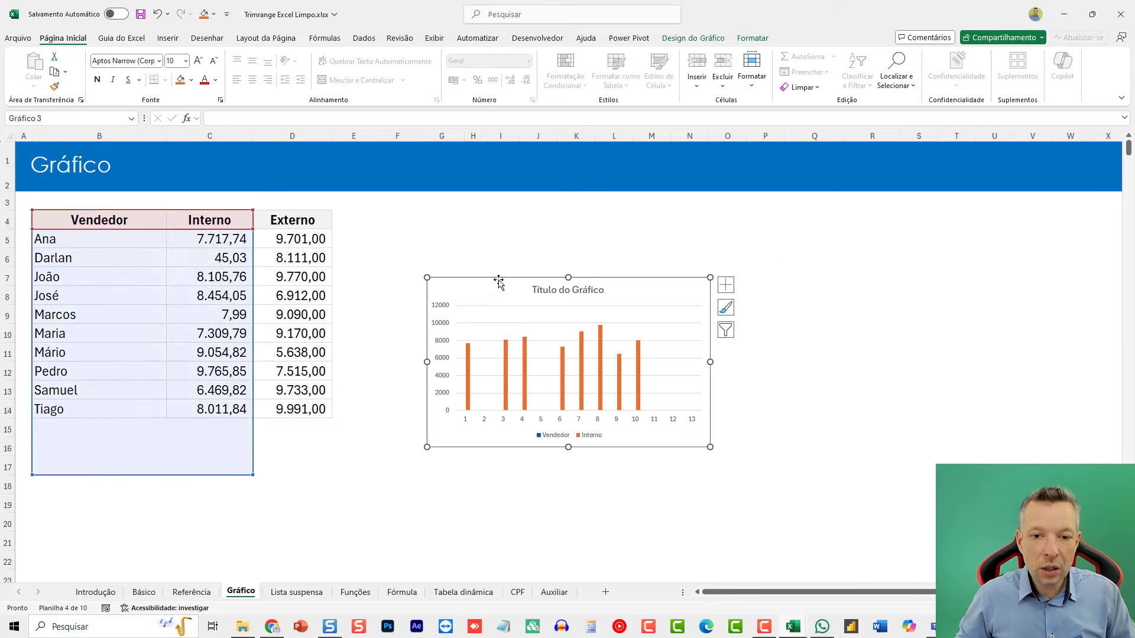
{"action": "left_click", "coordinate": [693, 38]}
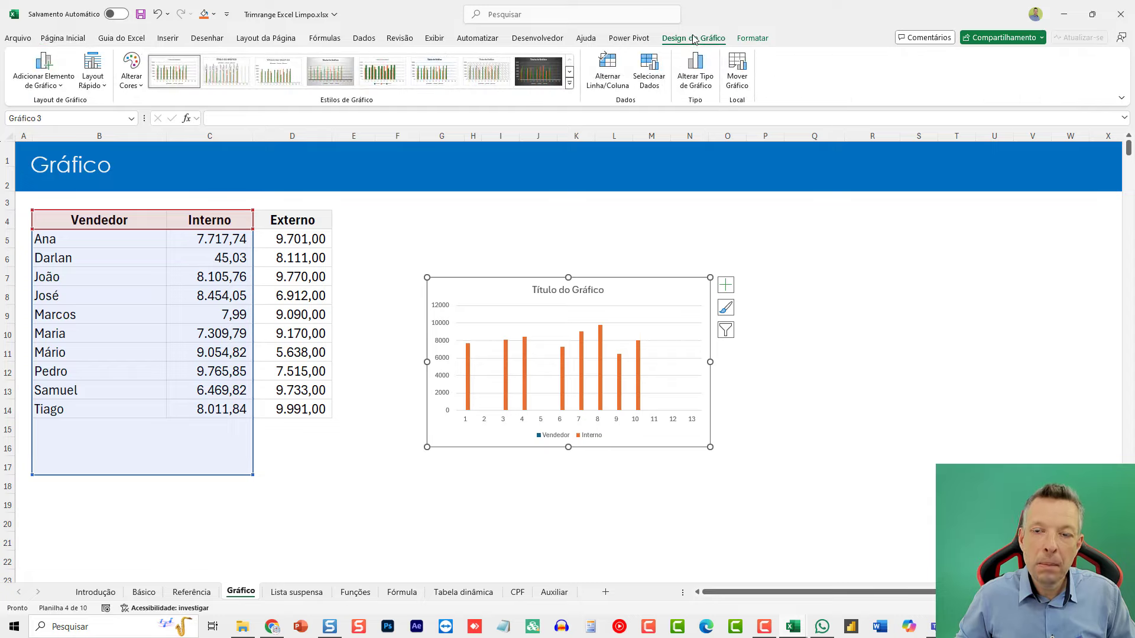
{"action": "left_click", "coordinate": [649, 68]}
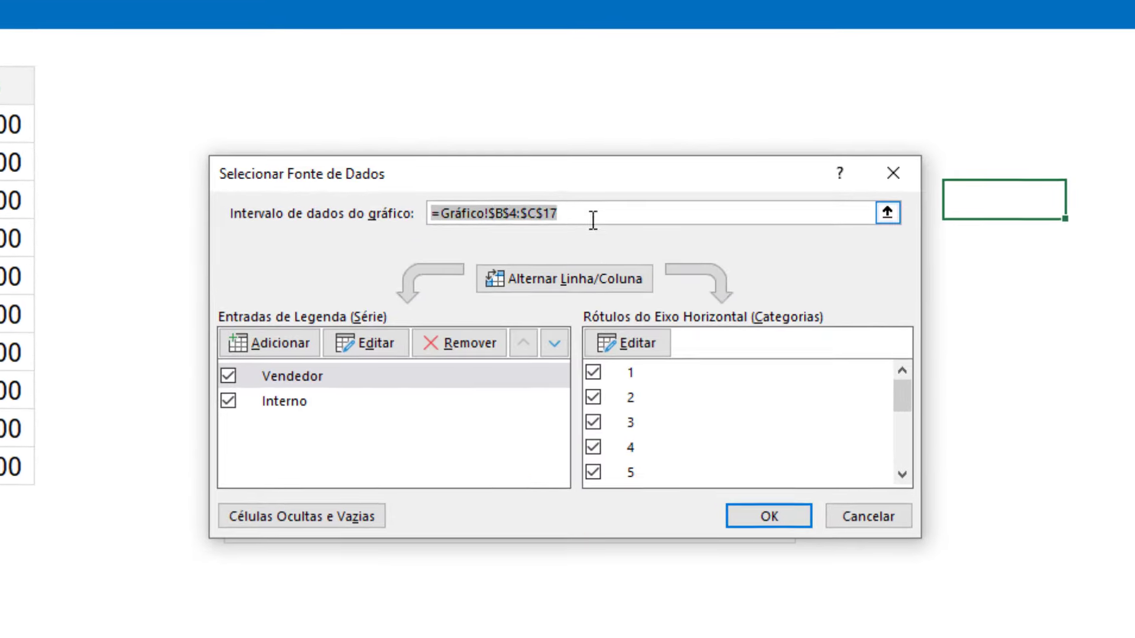
{"action": "left_click", "coordinate": [190, 263]}
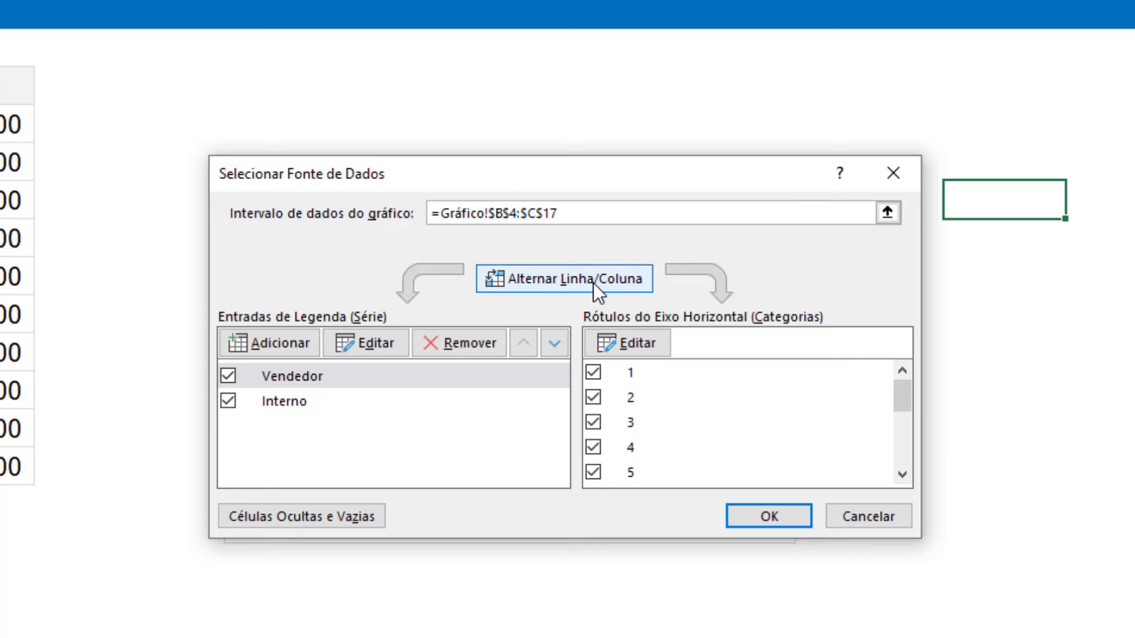
{"action": "type", "text": "."}
{"action": "left_click", "coordinate": [760, 509]}
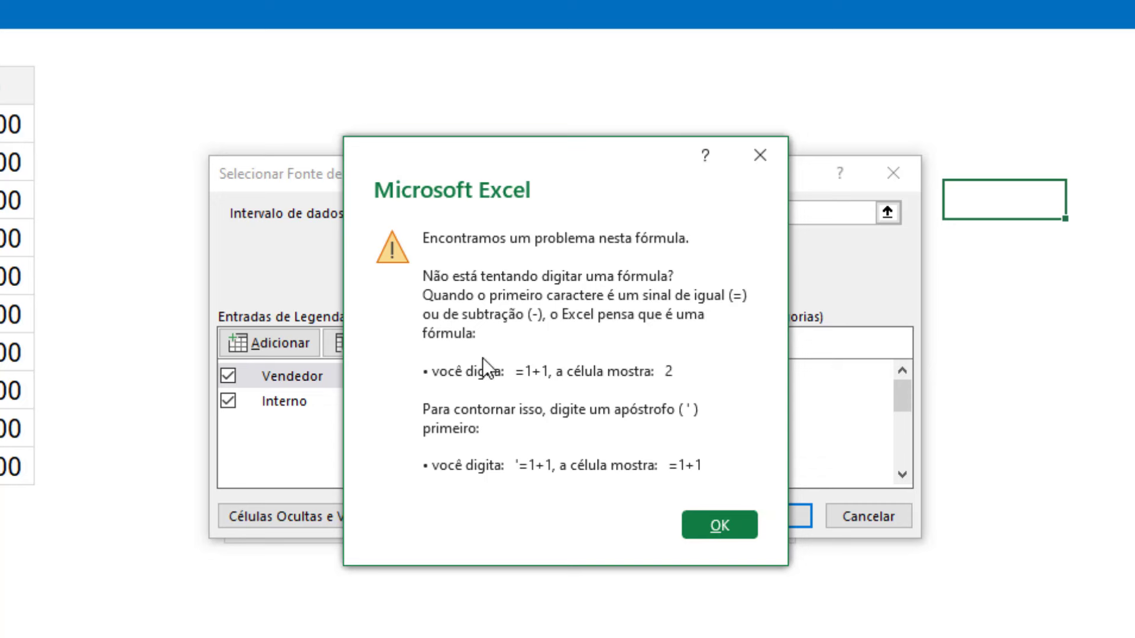
{"action": "left_click", "coordinate": [761, 155]}
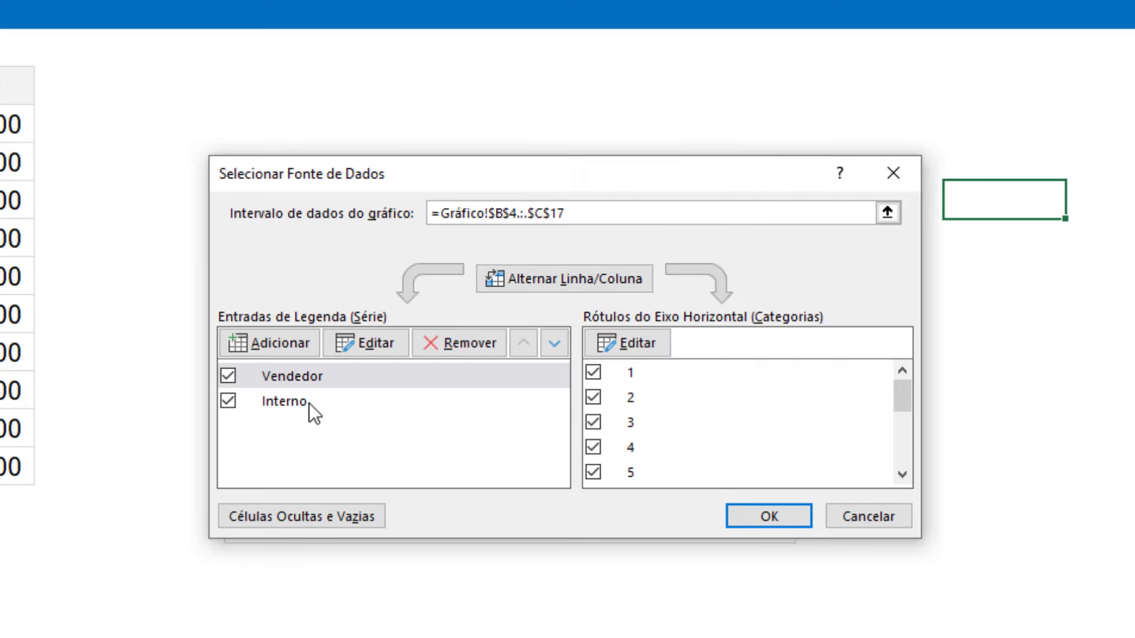
Remove the dots from the chart's data range to restore =Gráfico!$B$4:$C$17, and apply it
{"action": "left_click", "coordinate": [519, 213]}
{"action": "key", "text": "Delete"}
{"action": "key", "text": "Delete"}
{"action": "key", "text": "Right"}
{"action": "key", "text": "Return"}
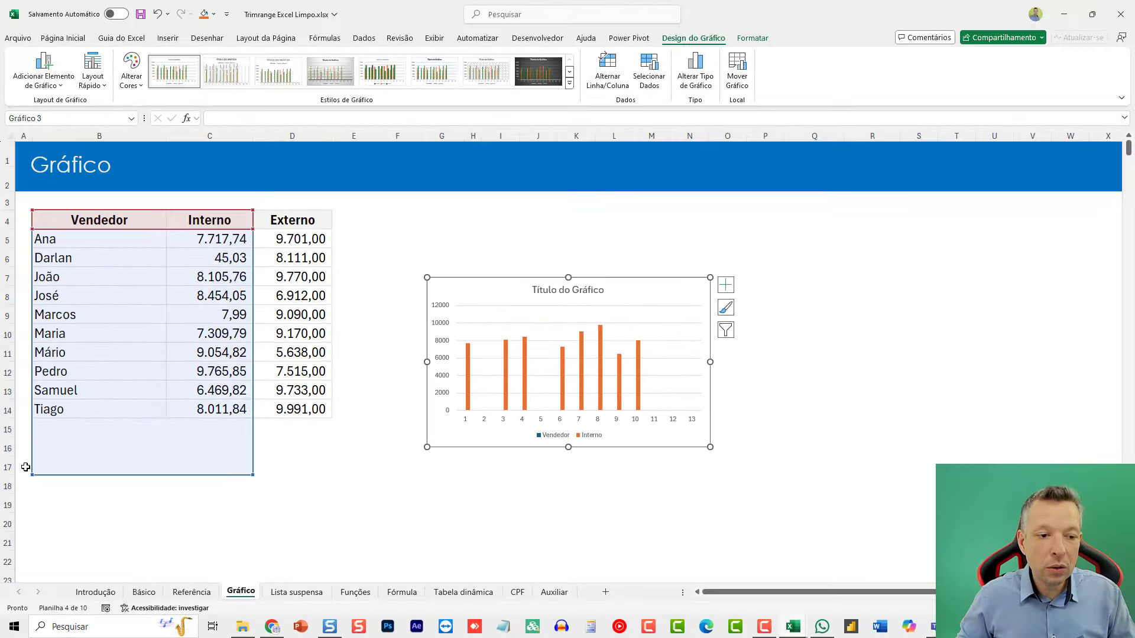
Narrow the chart's source to the Interno column, C4:C17, and open its data source settings
{"action": "left_click_drag", "start_coordinate": [32, 475], "coordinate": [139, 469]}
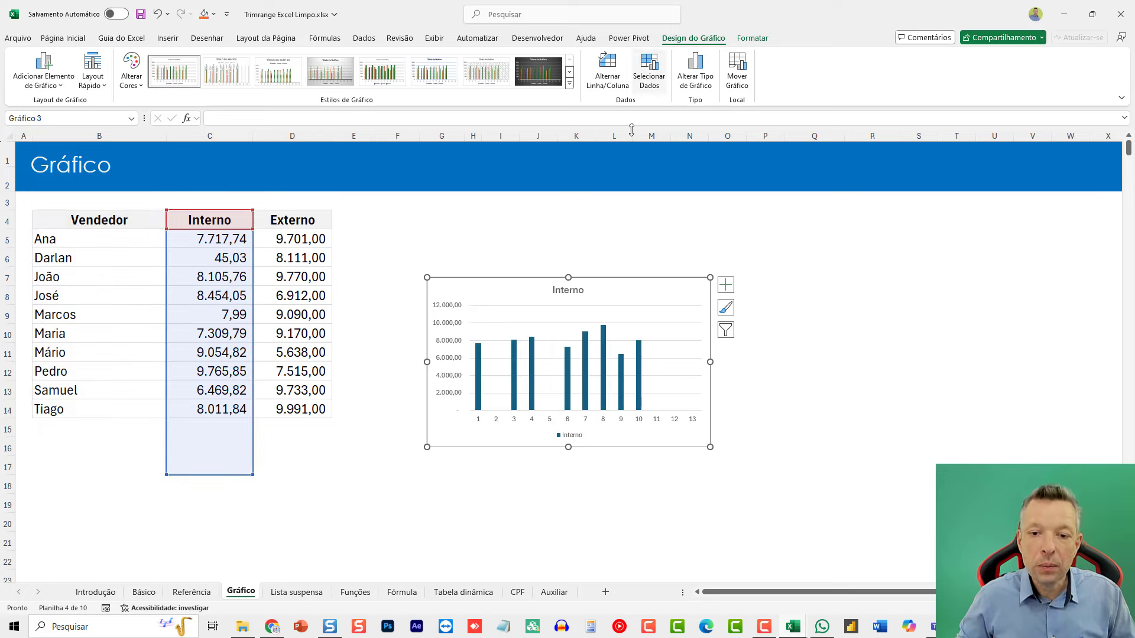
{"action": "left_click", "coordinate": [649, 70]}
{"action": "left_click", "coordinate": [629, 349]}
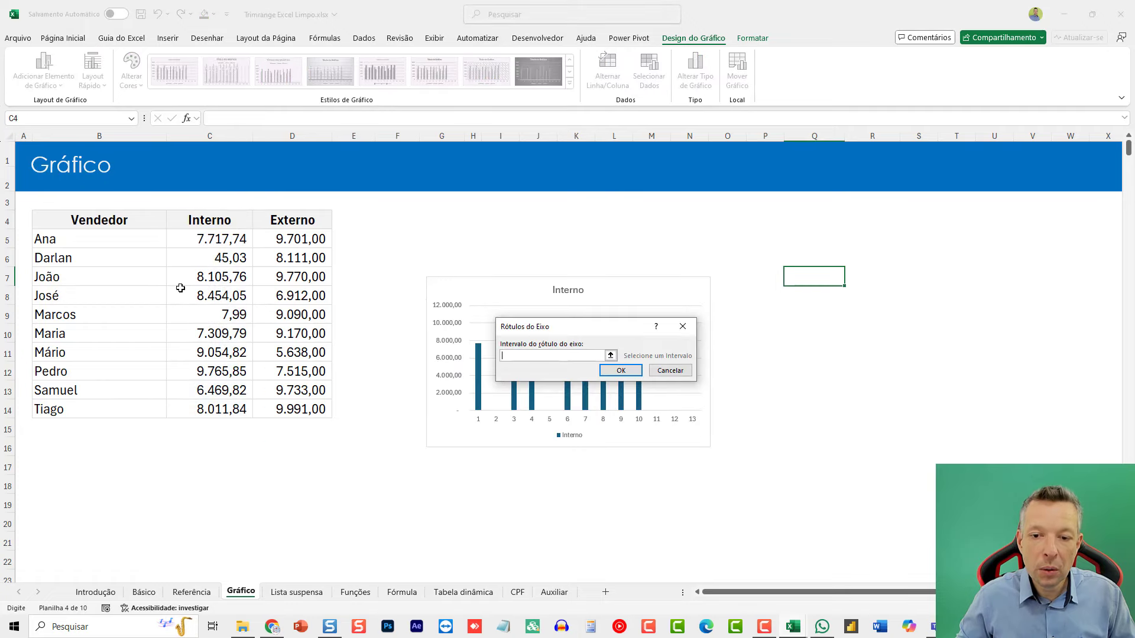
{"action": "left_click_drag", "start_coordinate": [126, 233], "coordinate": [96, 458]}
{"action": "key", "text": "Escape"}
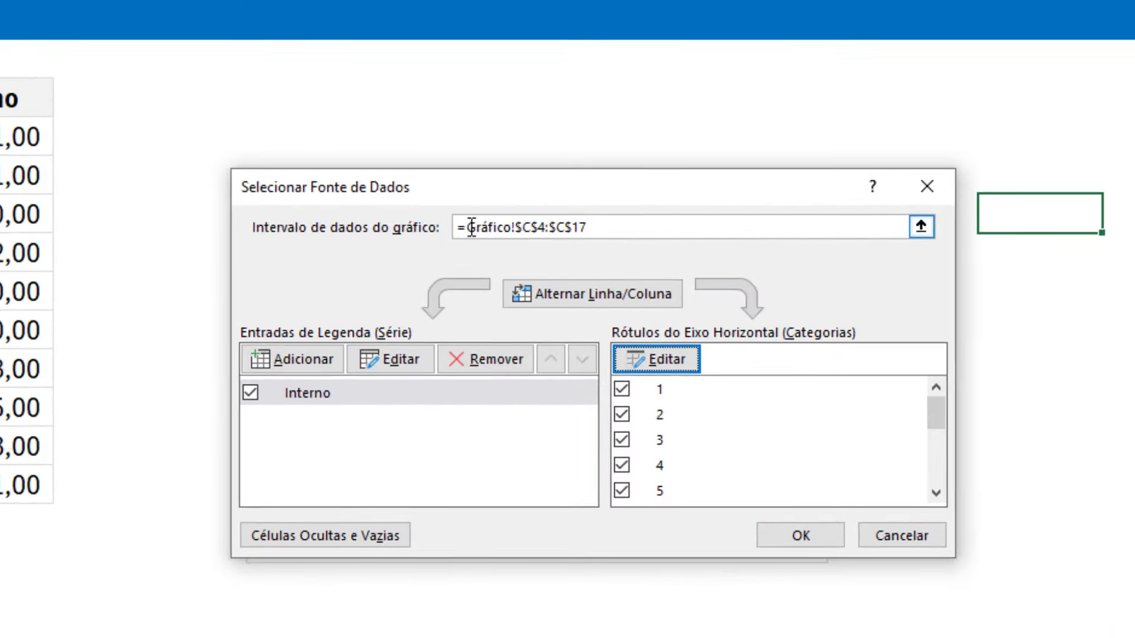
Try to set the chart's data range to =trimrange(Gráfico!$C$4:$C$17)
{"action": "left_click", "coordinate": [534, 282]}
{"action": "type", "text": "trimrange"}
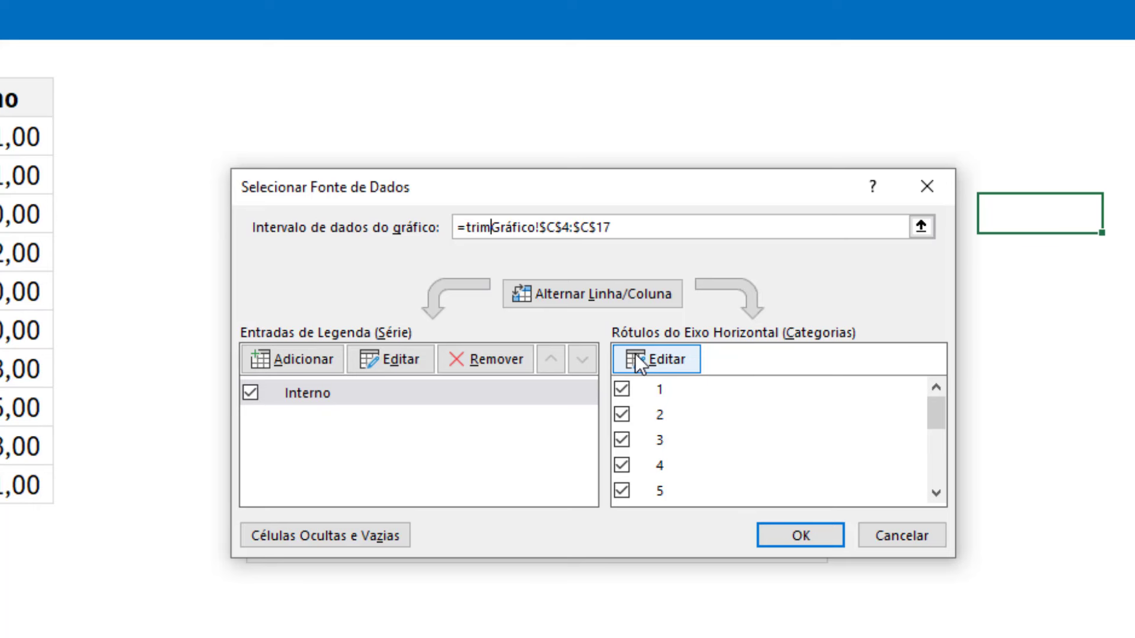
{"action": "type", "text": "("}
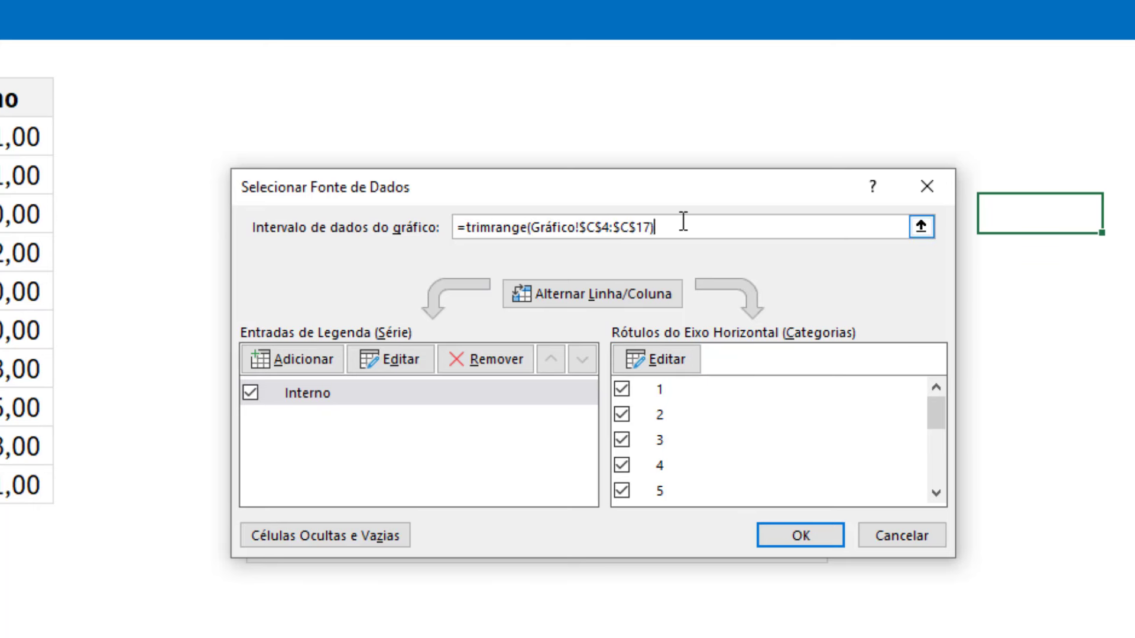
{"action": "left_click", "coordinate": [792, 534]}
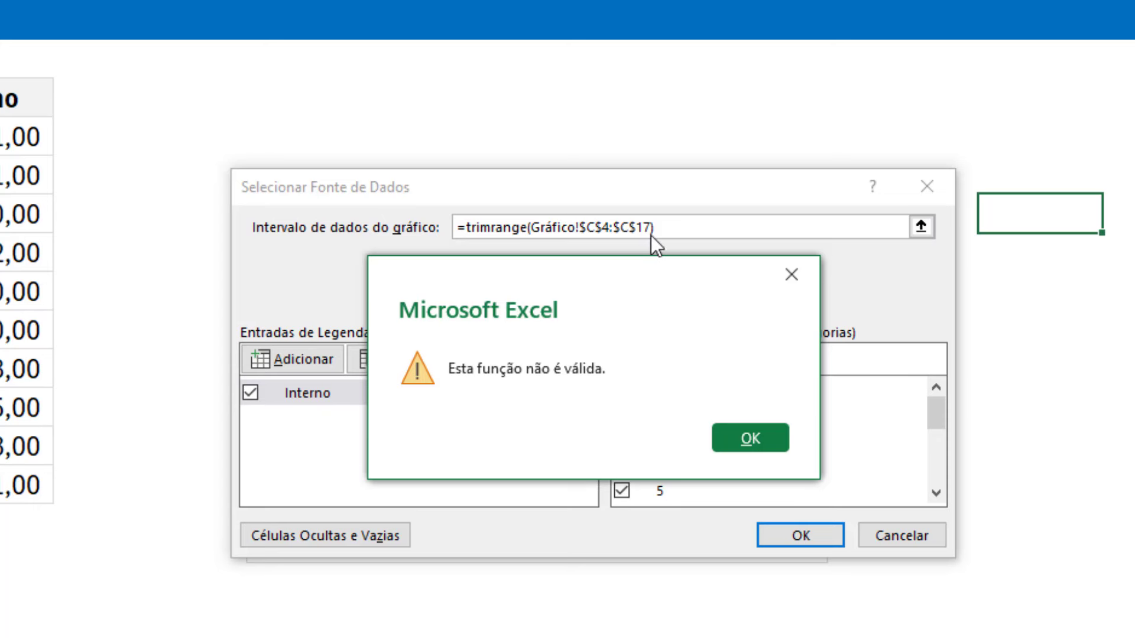
Cancel the chart's data source change and list the Interno column in cell Q7 with =C5:C18
{"action": "left_click", "coordinate": [751, 438]}
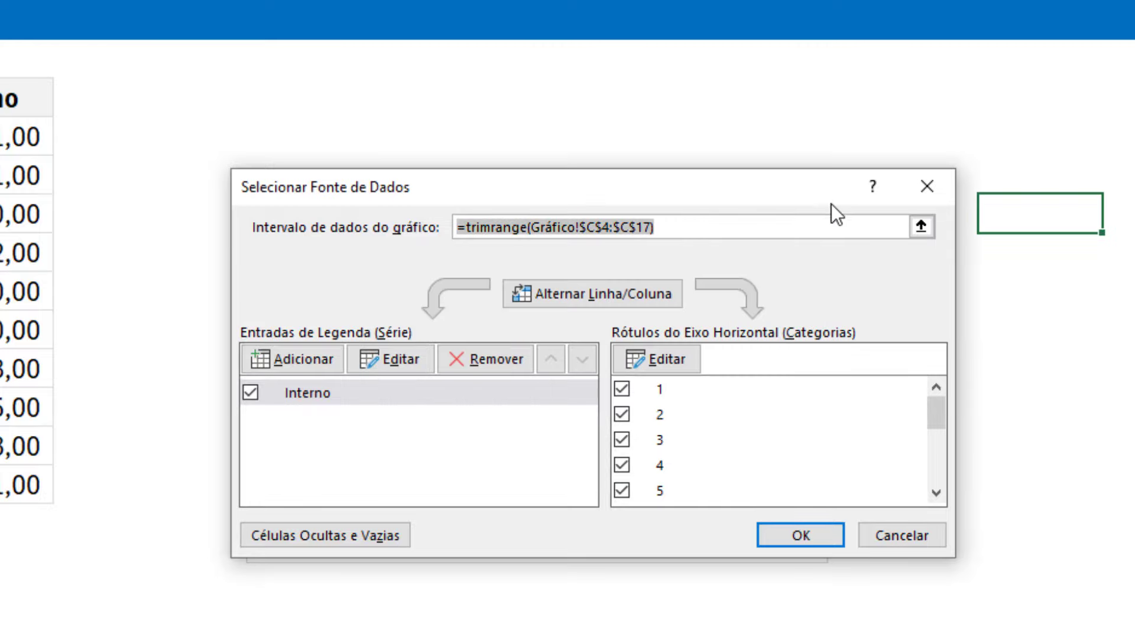
{"action": "key", "text": "Escape"}
{"action": "left_click", "coordinate": [1014, 228]}
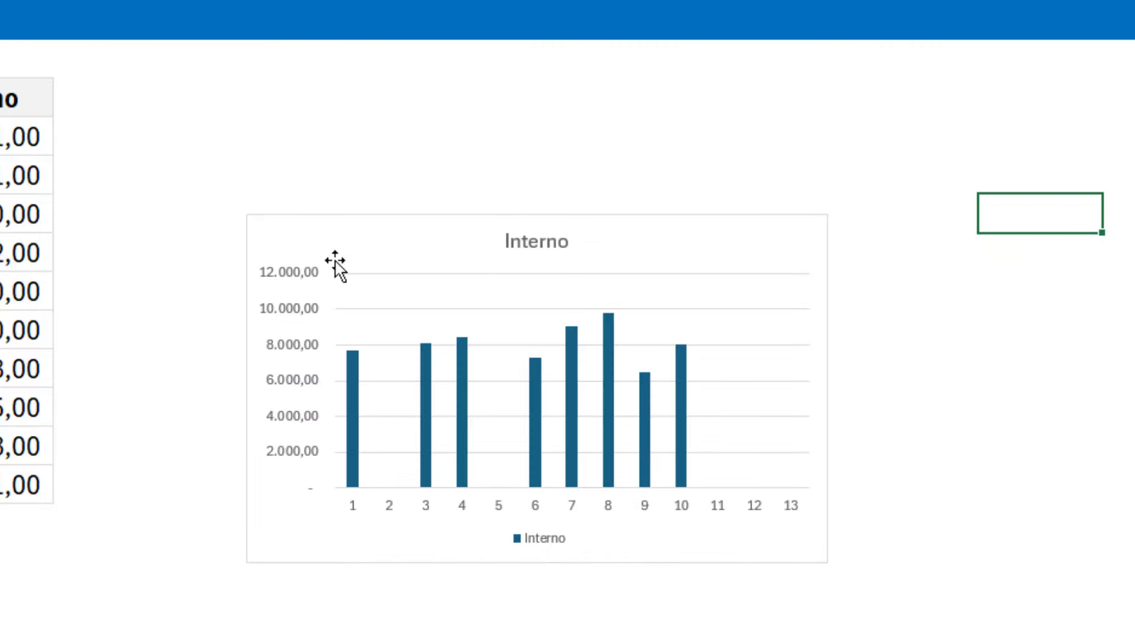
{"action": "type", "text": "="}
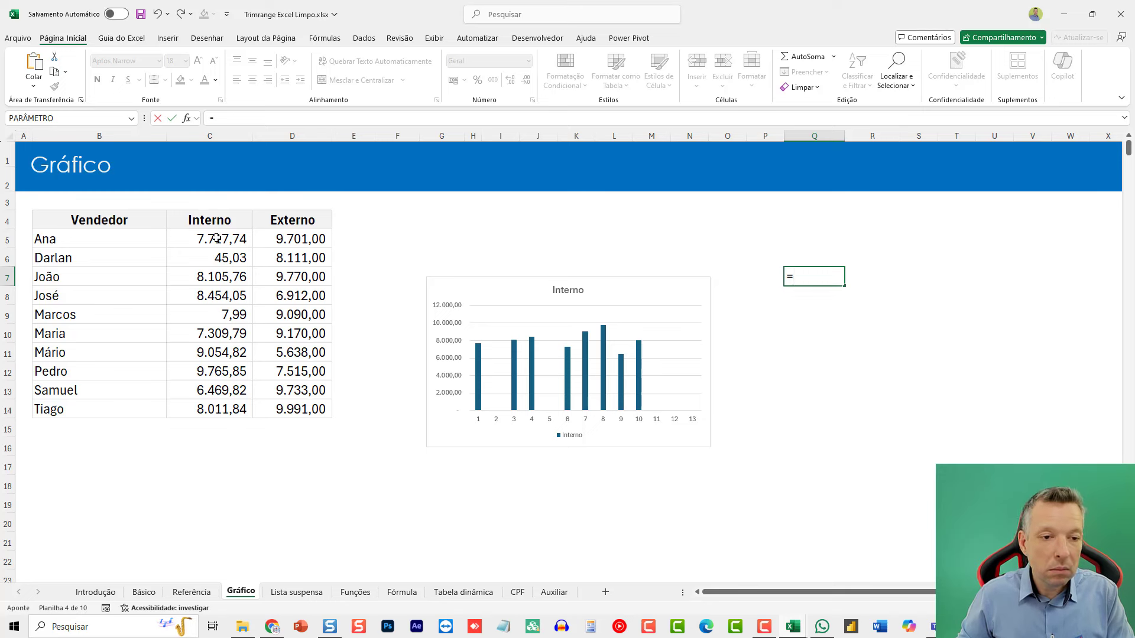
{"action": "left_click_drag", "start_coordinate": [192, 236], "coordinate": [210, 488]}
{"action": "key", "text": "Return"}
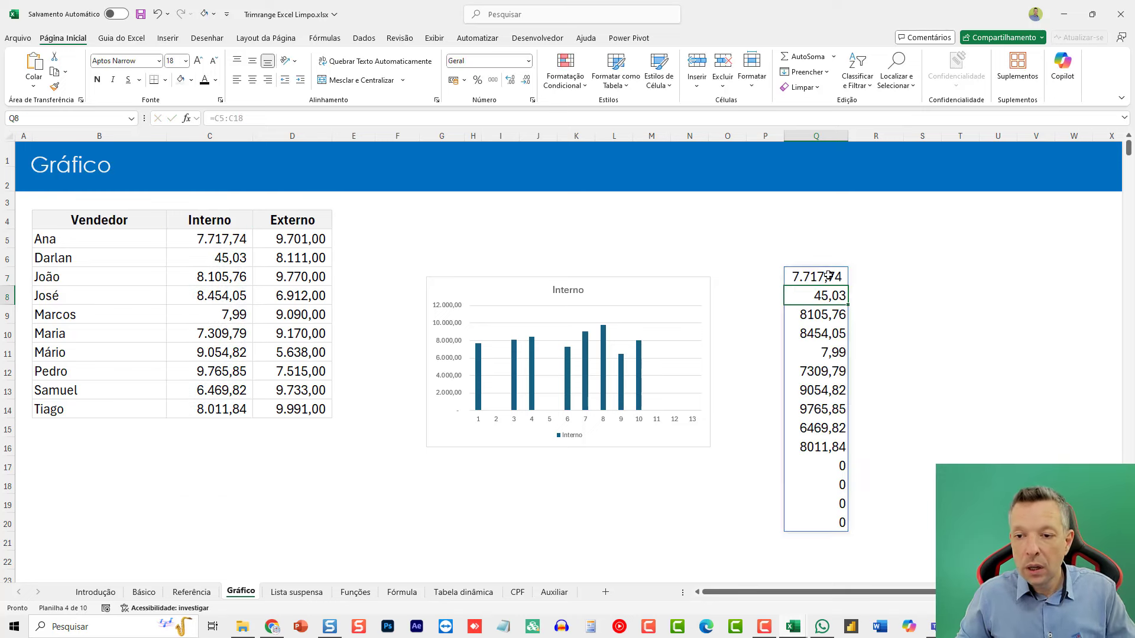
Change the formula in Q7 to the dotted range reference =C5.:.C18 so that blank rows are trimmed
{"action": "double_click", "coordinate": [811, 278]}
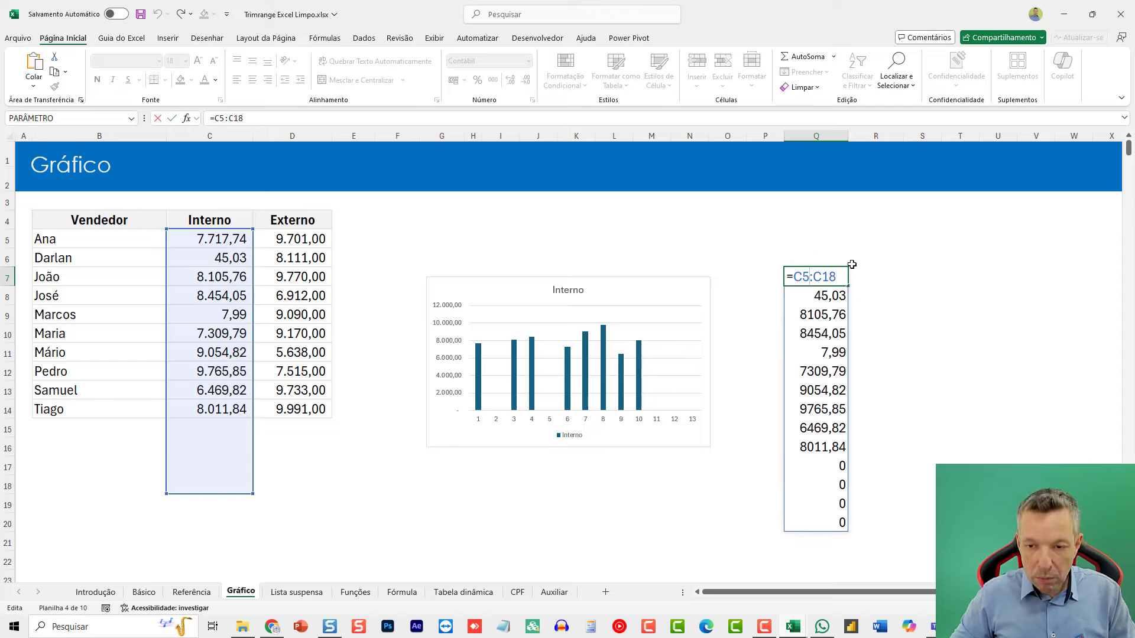
{"action": "type", "text": "."}
{"action": "key", "text": "Right"}
{"action": "type", "text": "."}
{"action": "key", "text": "ctrl+Return"}
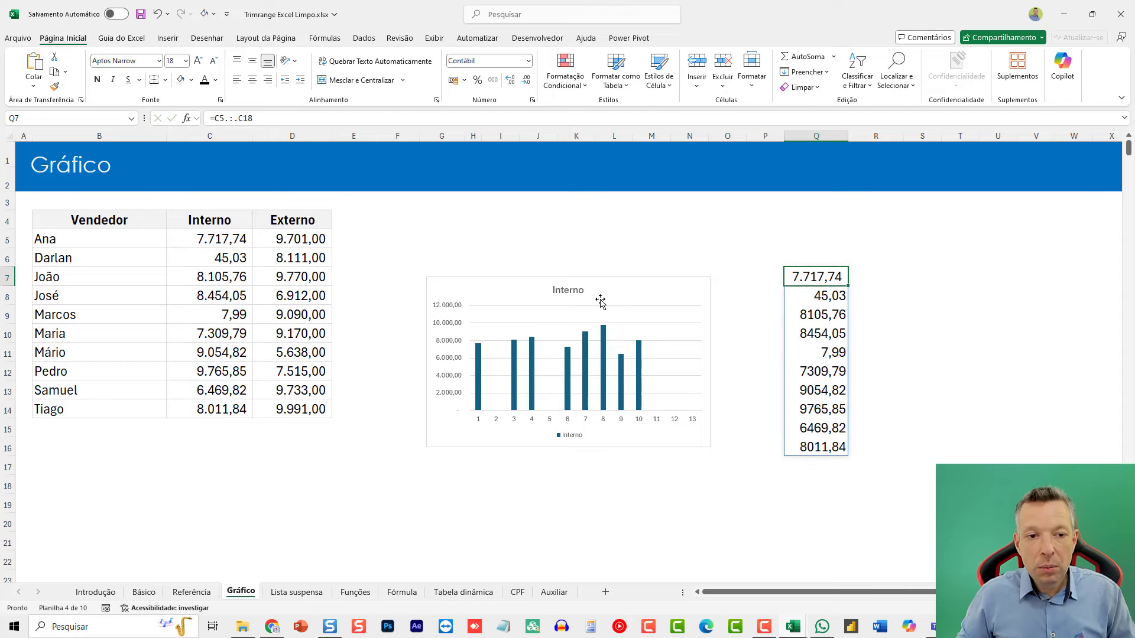
Extend the trimmed range in Q7 down to row 1800 with =C5.:.C1800
{"action": "key", "text": "F2"}
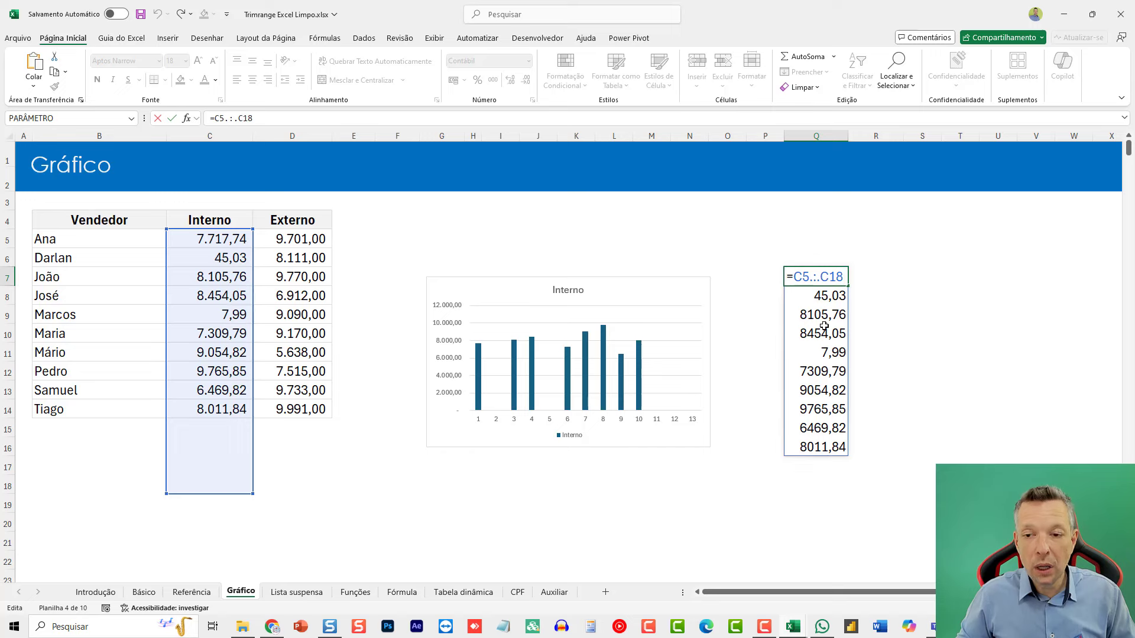
{"action": "key", "text": "BackSpace"}
{"action": "key", "text": "BackSpace"}
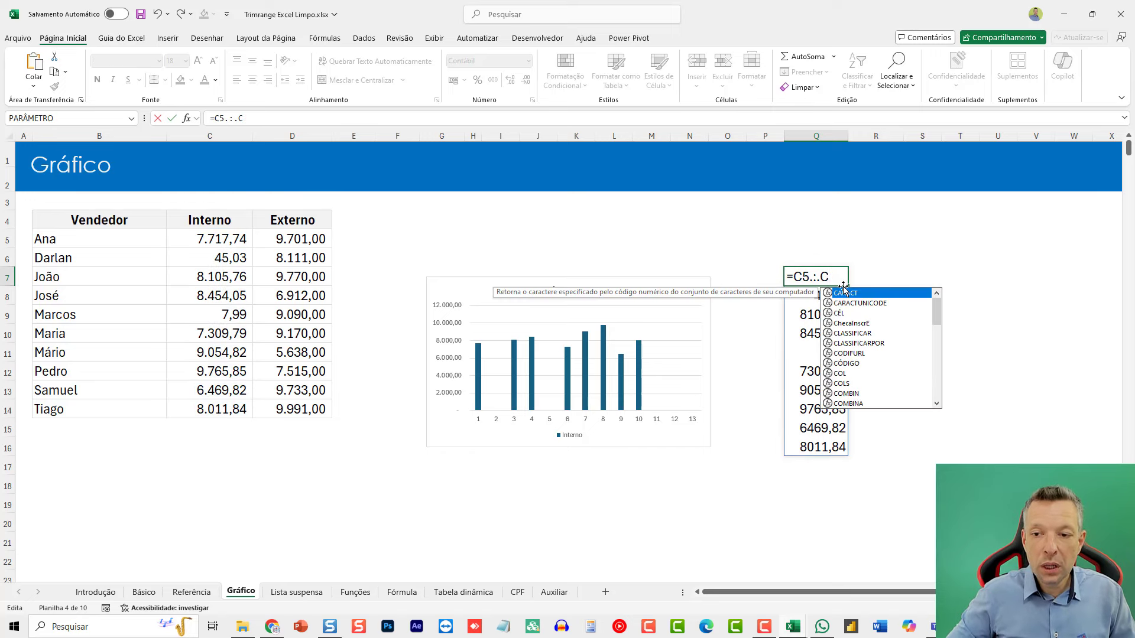
{"action": "type", "text": "1800"}
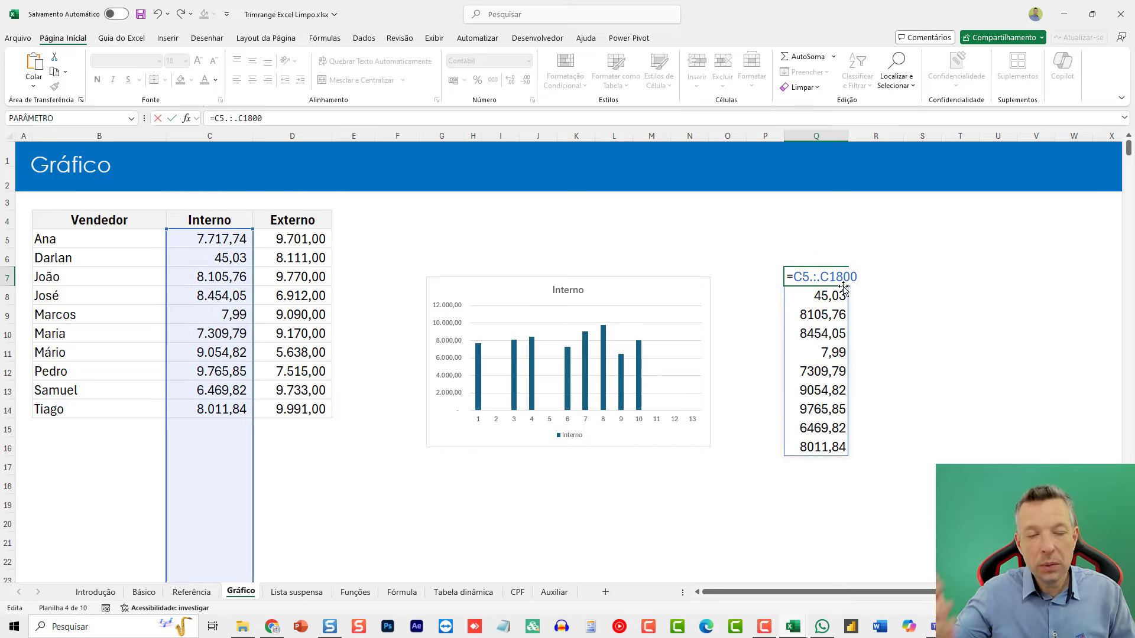
{"action": "scroll", "coordinate": [274, 403], "scroll_direction": "down", "scroll_amount": 10}
{"action": "scroll", "coordinate": [299, 404], "scroll_direction": "up", "scroll_amount": 10}
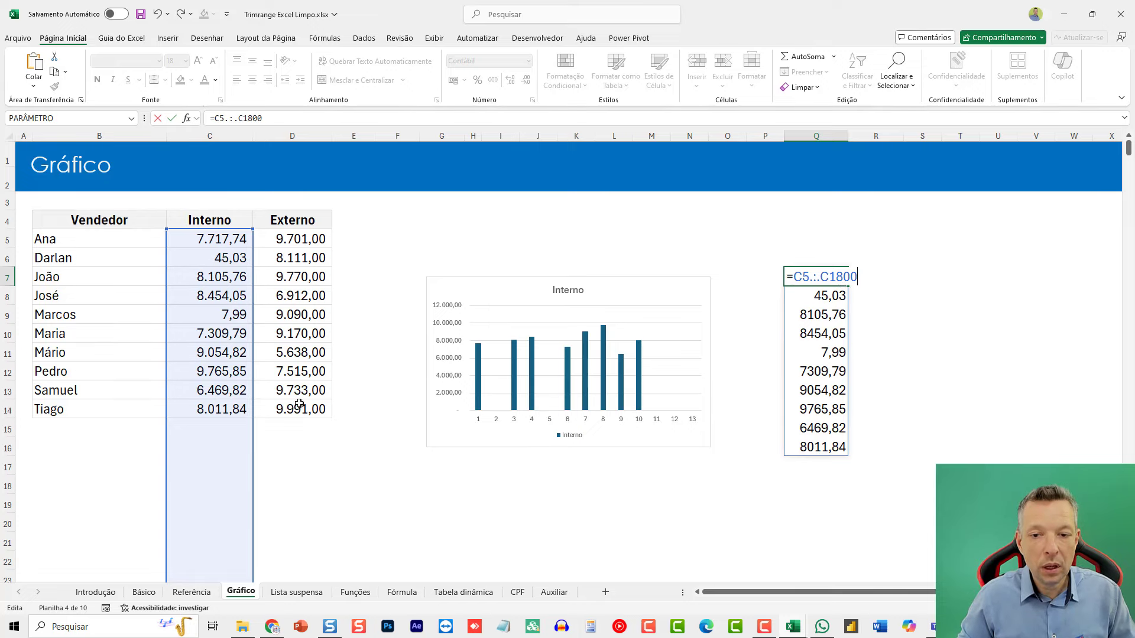
{"action": "key", "text": "ctrl+Return"}
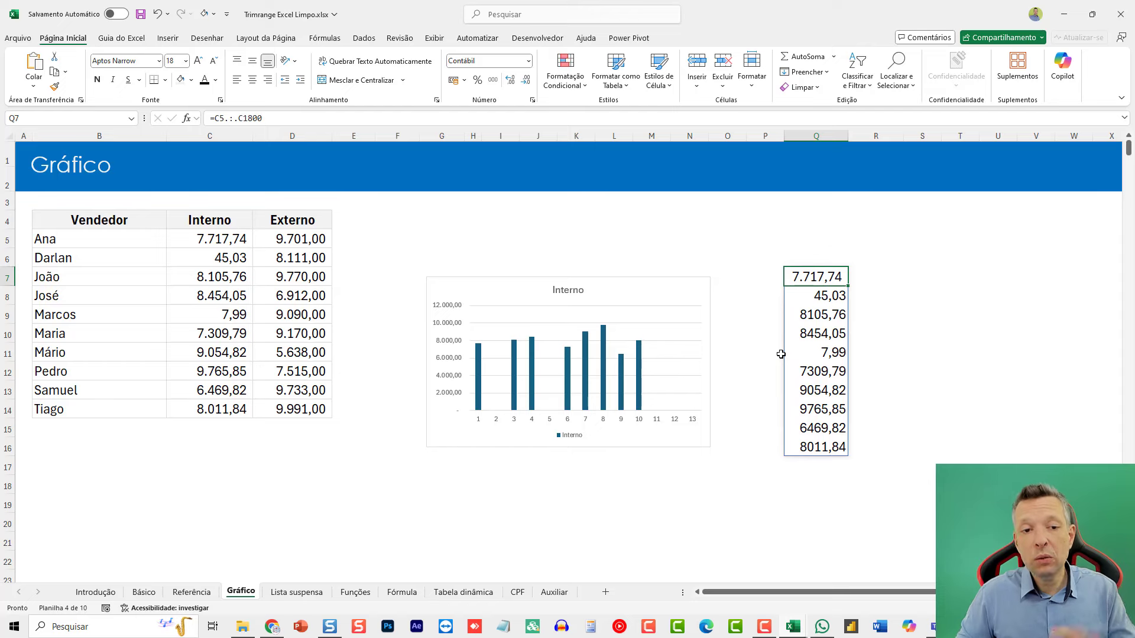
Test the trimmed range by entering 5 in C17 below the Interno values, and delete that test value
{"action": "left_click_drag", "start_coordinate": [204, 238], "coordinate": [213, 390]}
{"action": "left_click", "coordinate": [229, 468]}
{"action": "type", "text": "5"}
{"action": "key", "text": "Return"}
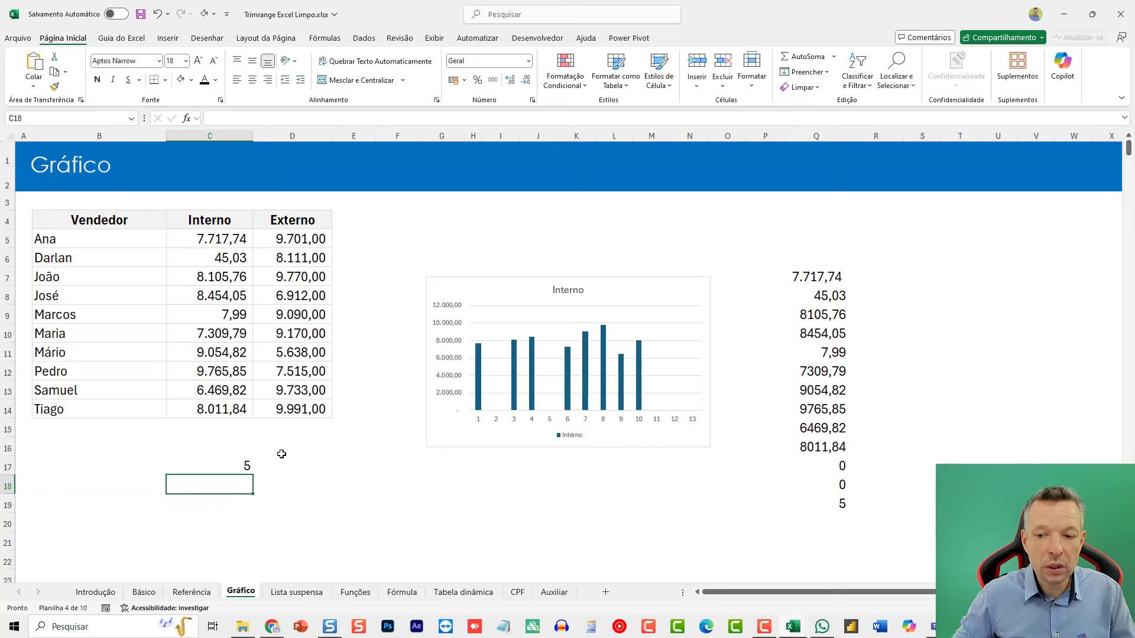
{"action": "left_click", "coordinate": [251, 469]}
{"action": "key", "text": "Delete"}
Copy an absolute version of Q7's formula, =$C$5.:.$C$1800, and discard the edit in the cell
{"action": "left_click", "coordinate": [820, 282]}
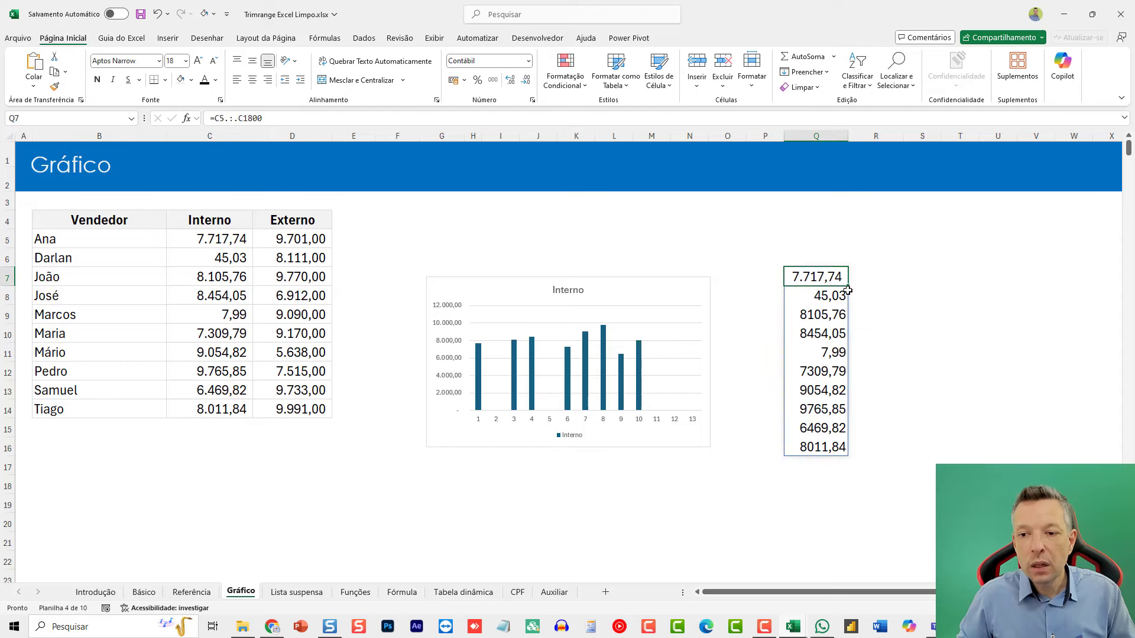
{"action": "double_click", "coordinate": [812, 278]}
{"action": "key", "text": "Escape"}
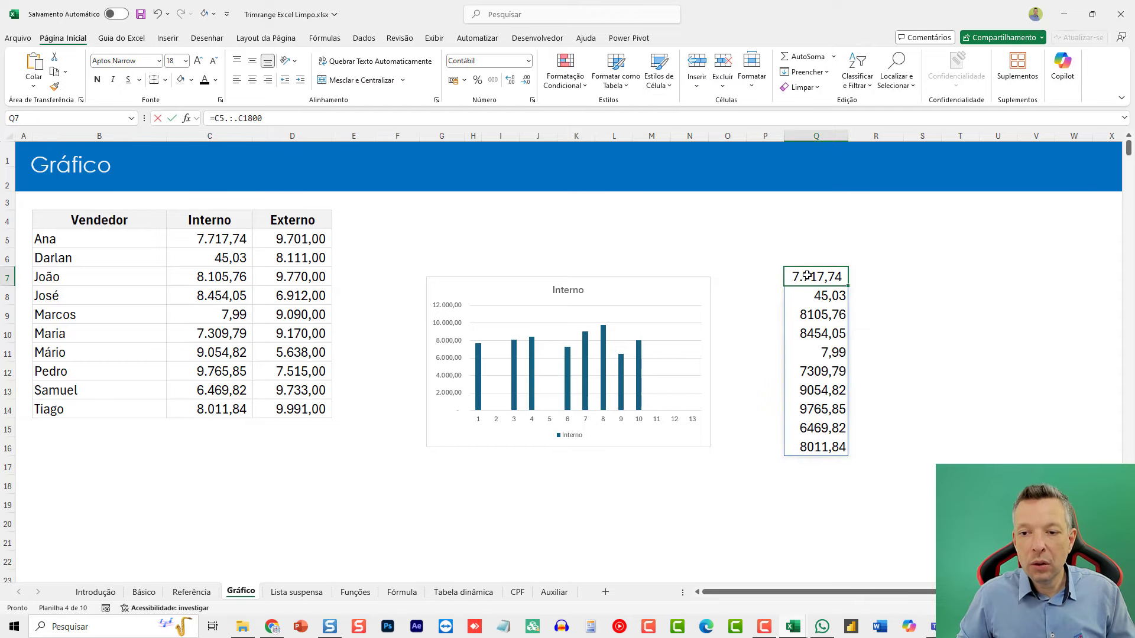
{"action": "double_click", "coordinate": [807, 276]}
{"action": "key", "text": "F4"}
{"action": "left_click", "coordinate": [838, 277]}
{"action": "key", "text": "F4"}
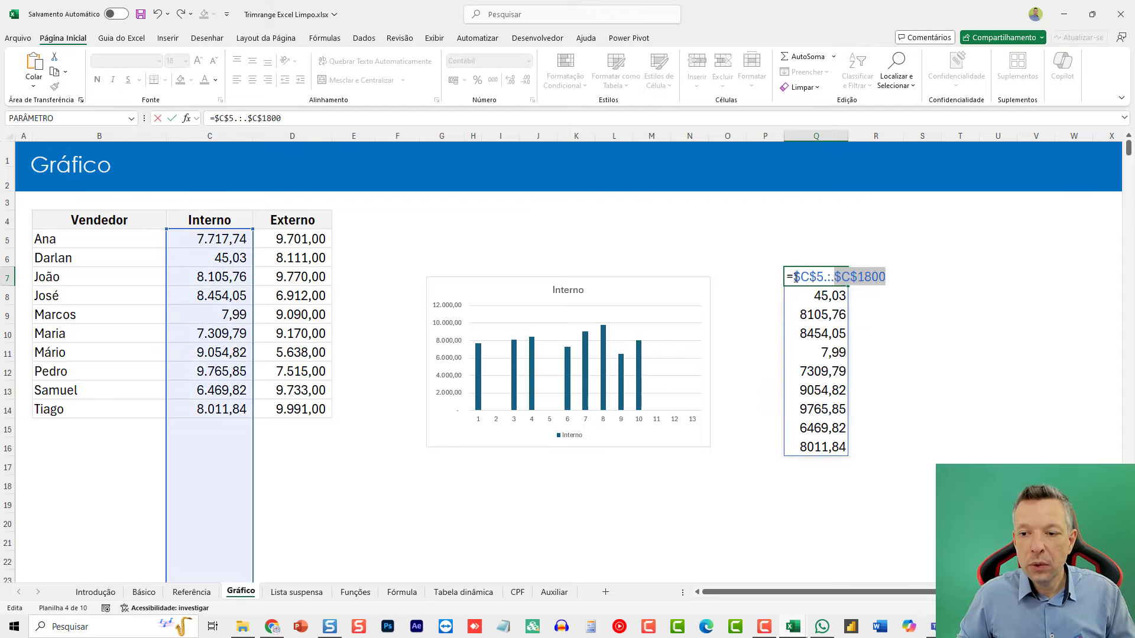
{"action": "key", "text": "Escape"}
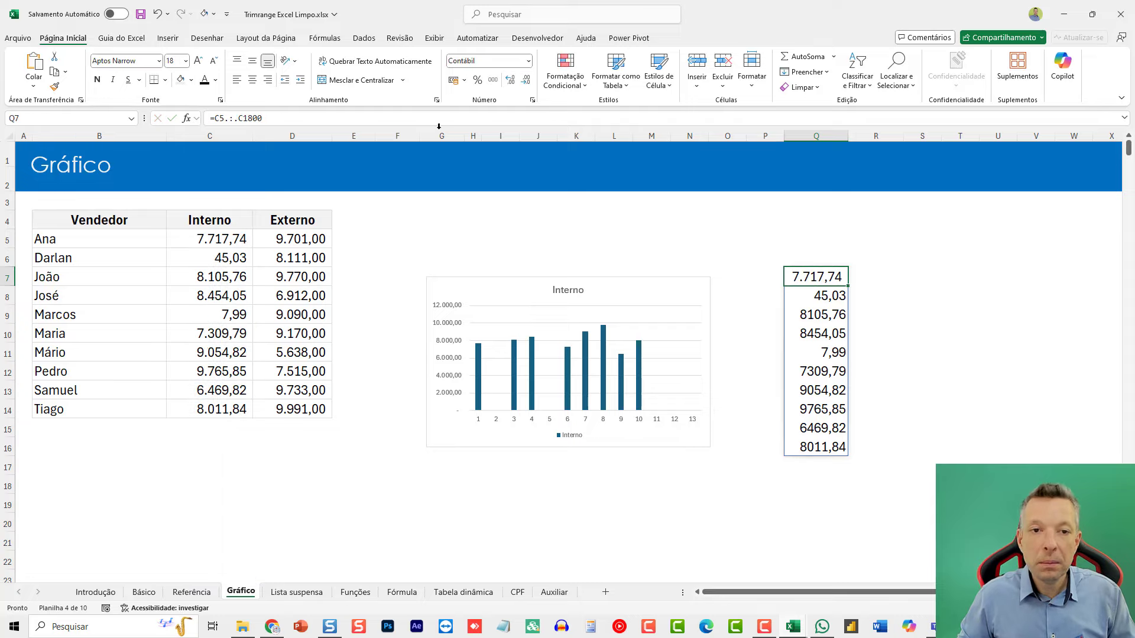
Define the workbook name _grafico as =$C$5.:.$C$1800 and delete the formula in Q7
{"action": "left_click", "coordinate": [377, 41]}
{"action": "left_click", "coordinate": [338, 38]}
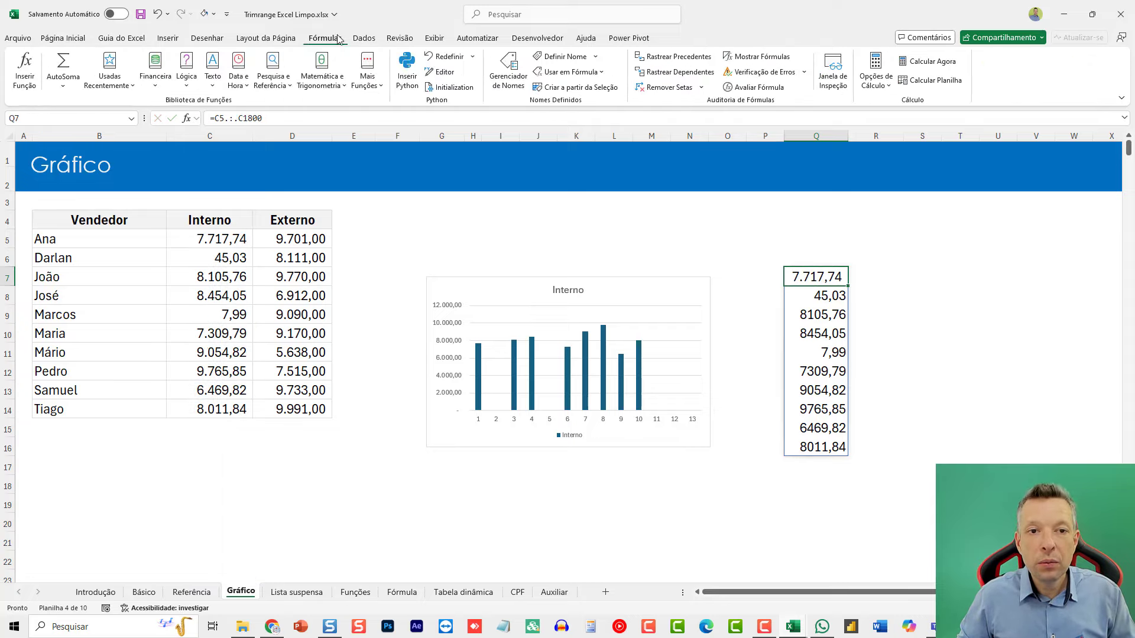
{"action": "left_click", "coordinate": [565, 56]}
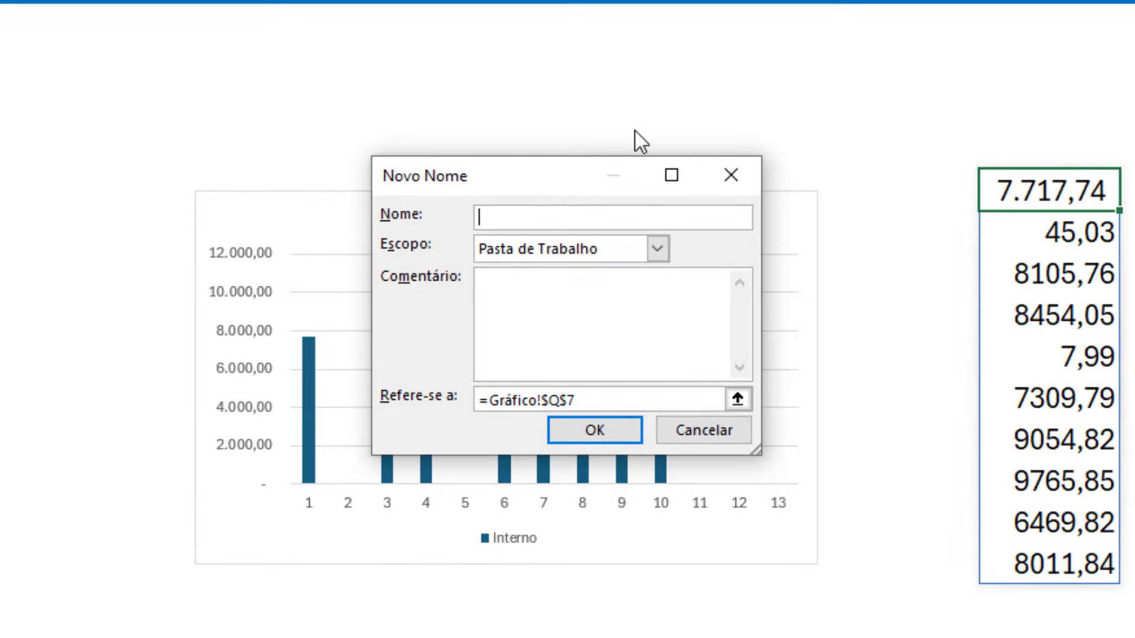
{"action": "type", "text": "_grafico"}
{"action": "key", "text": "Tab"}
{"action": "key", "text": "Tab"}
{"action": "left_click_drag", "start_coordinate": [649, 402], "coordinate": [502, 425]}
{"action": "type", "text": "=$C$5.:.$C$1800"}
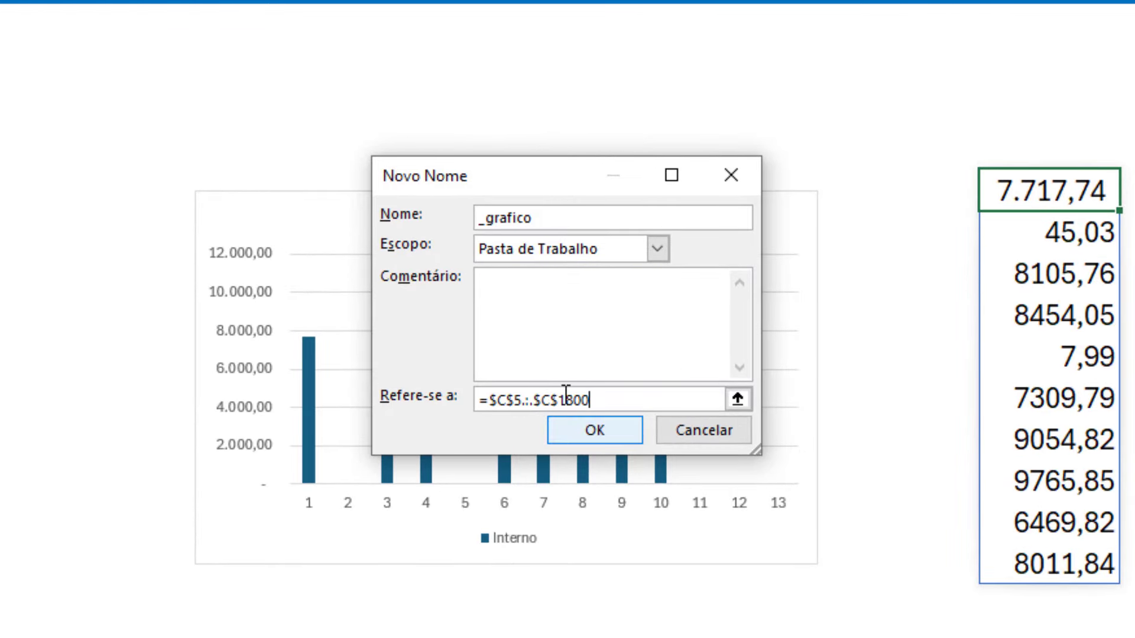
{"action": "left_click", "coordinate": [620, 434]}
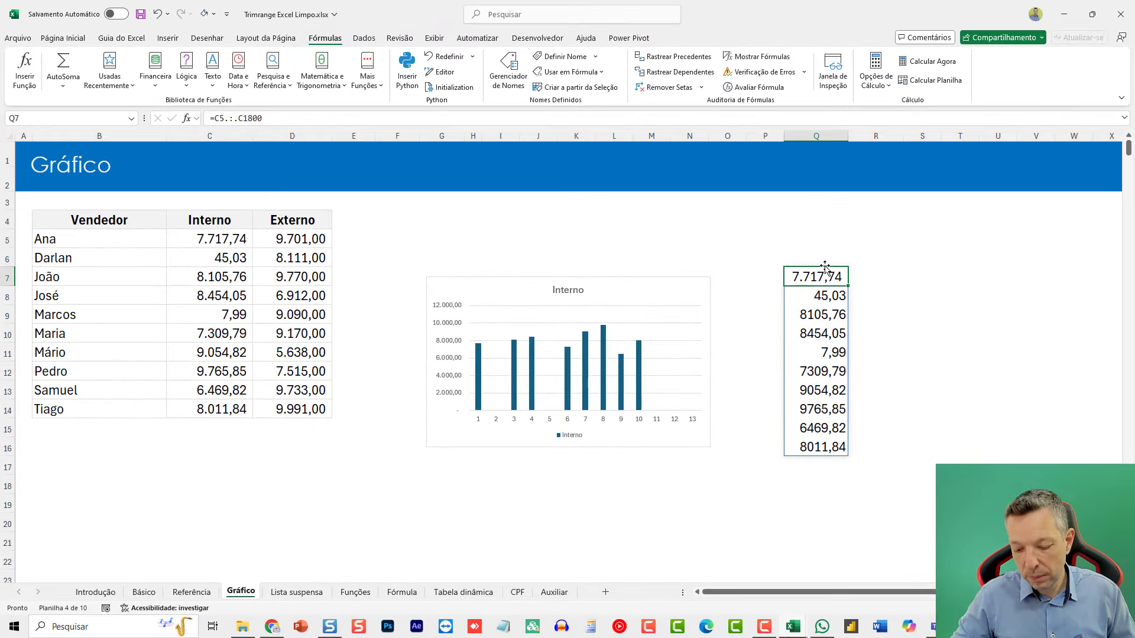
{"action": "key", "text": "Delete"}
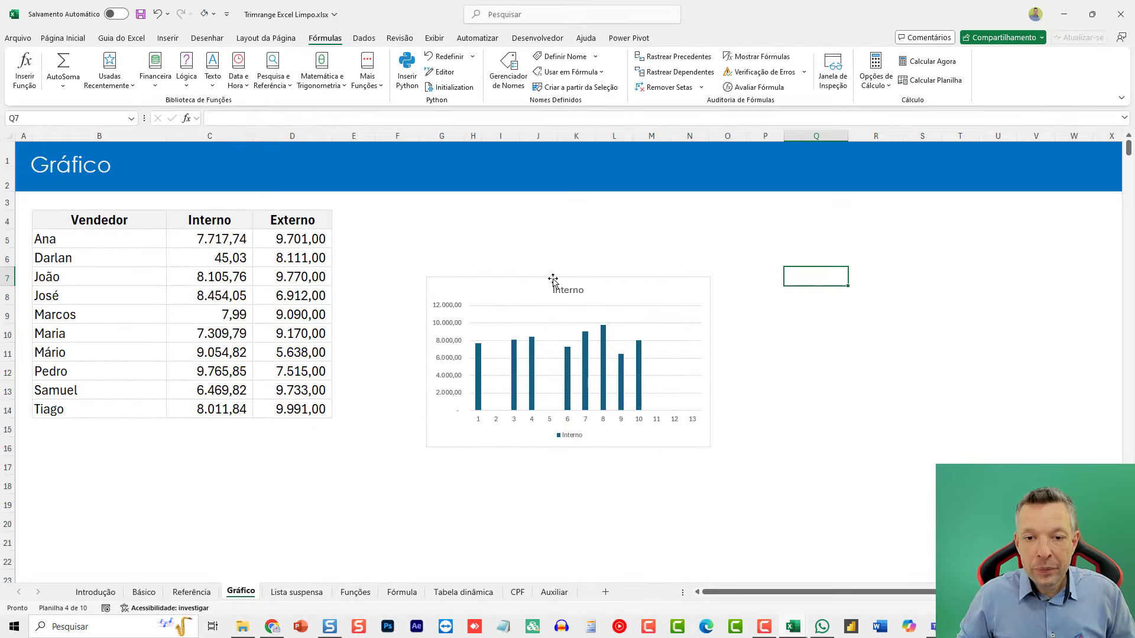
Try to set the chart's data range to the defined name with =_grafico
{"action": "left_click", "coordinate": [533, 281]}
{"action": "left_click", "coordinate": [686, 38]}
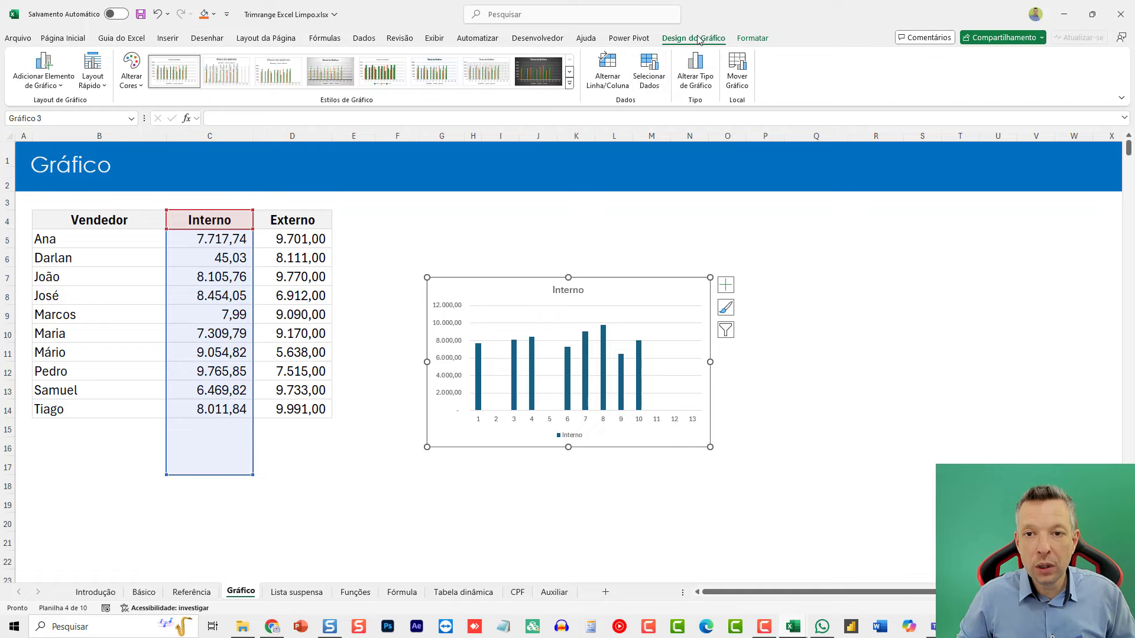
{"action": "left_click", "coordinate": [659, 75]}
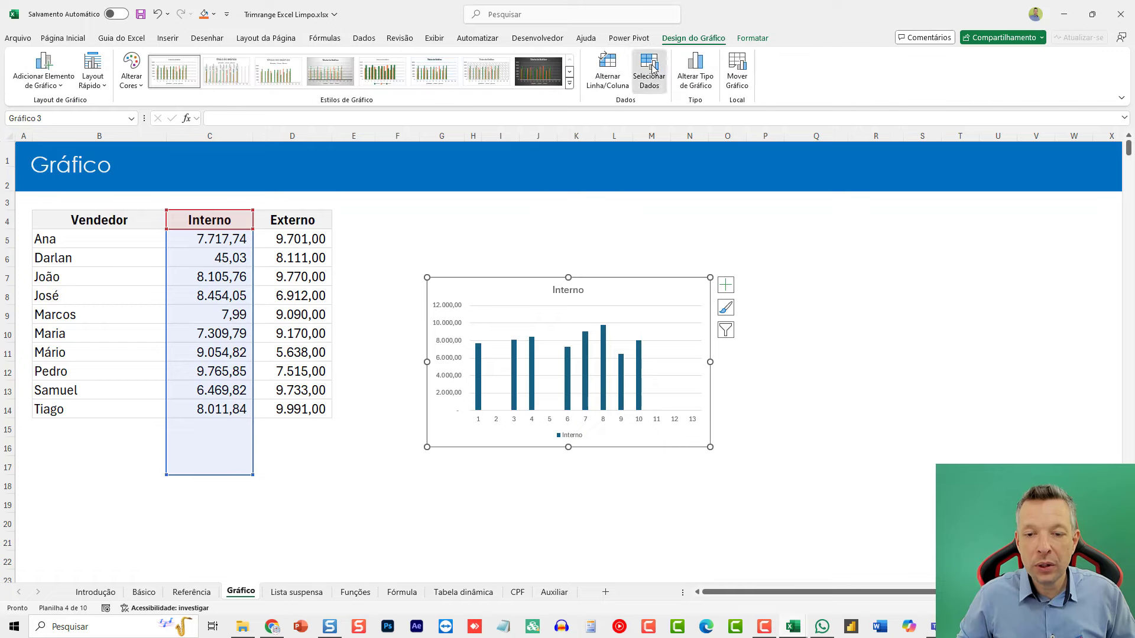
{"action": "type", "text": "=_g"}
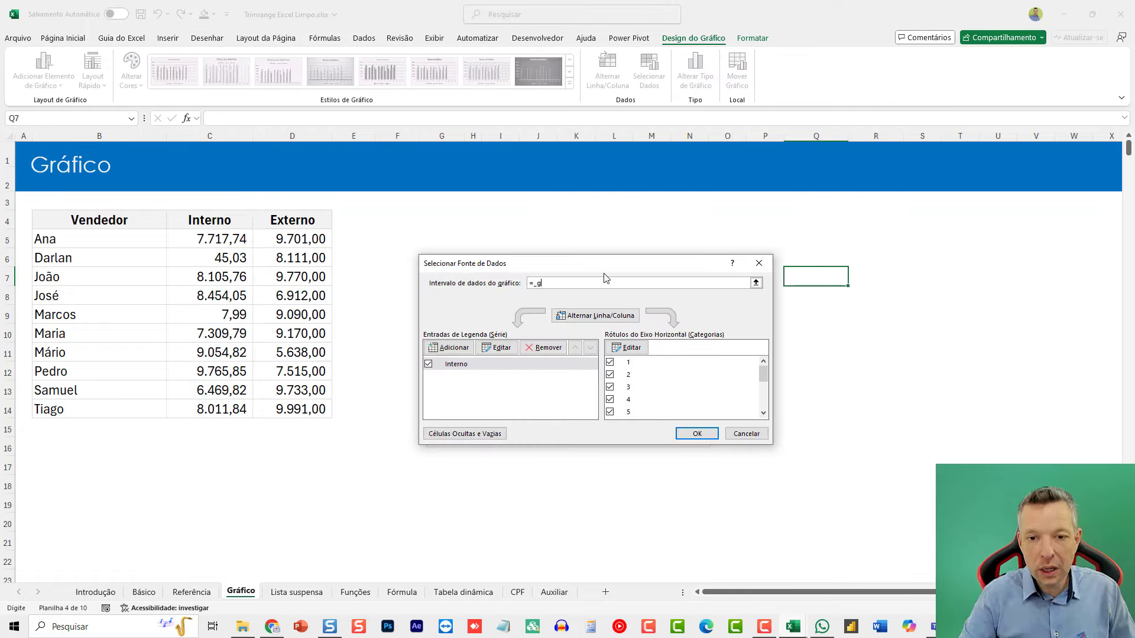
{"action": "type", "text": "rafico"}
{"action": "key", "text": "Return"}
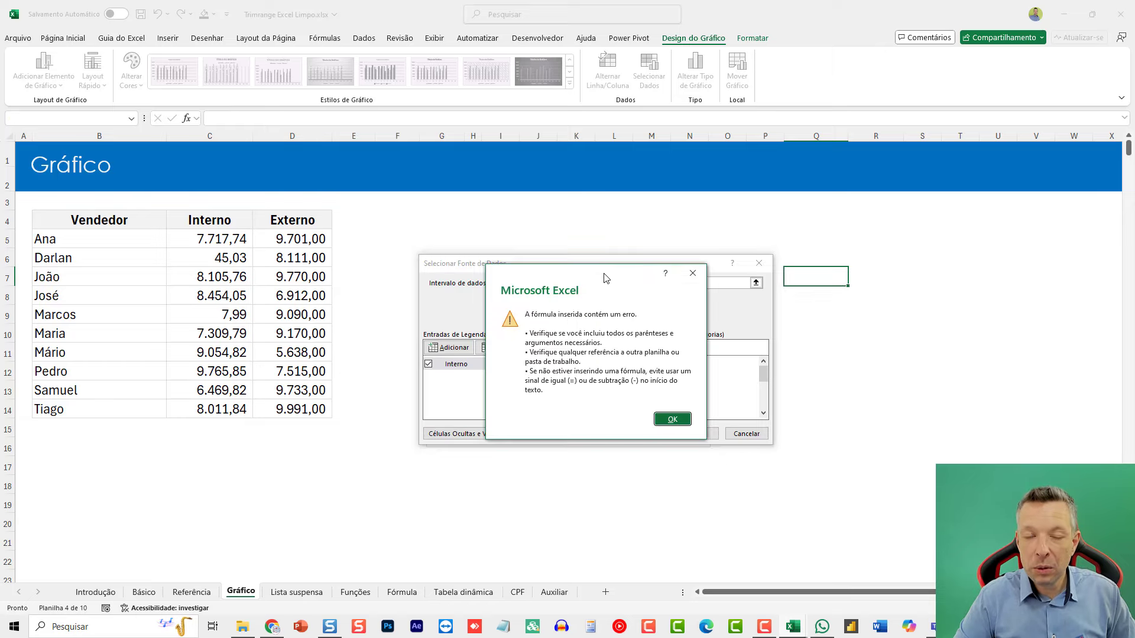
{"action": "key", "text": "Escape"}
{"action": "key", "text": "Escape"}
{"action": "left_click", "coordinate": [337, 503]}
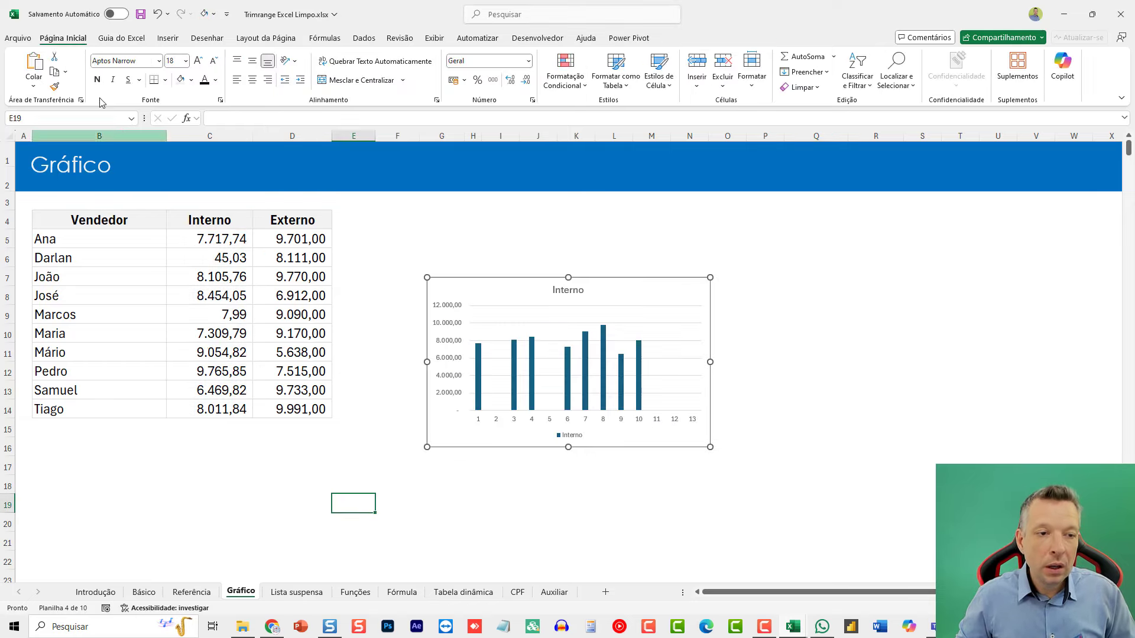
Create a blank workbook and reference the defined name in K10 with ='Trimrange Excel Limpo.xlsx'!_grafico
{"action": "left_click", "coordinate": [18, 38]}
{"action": "left_click", "coordinate": [151, 124]}
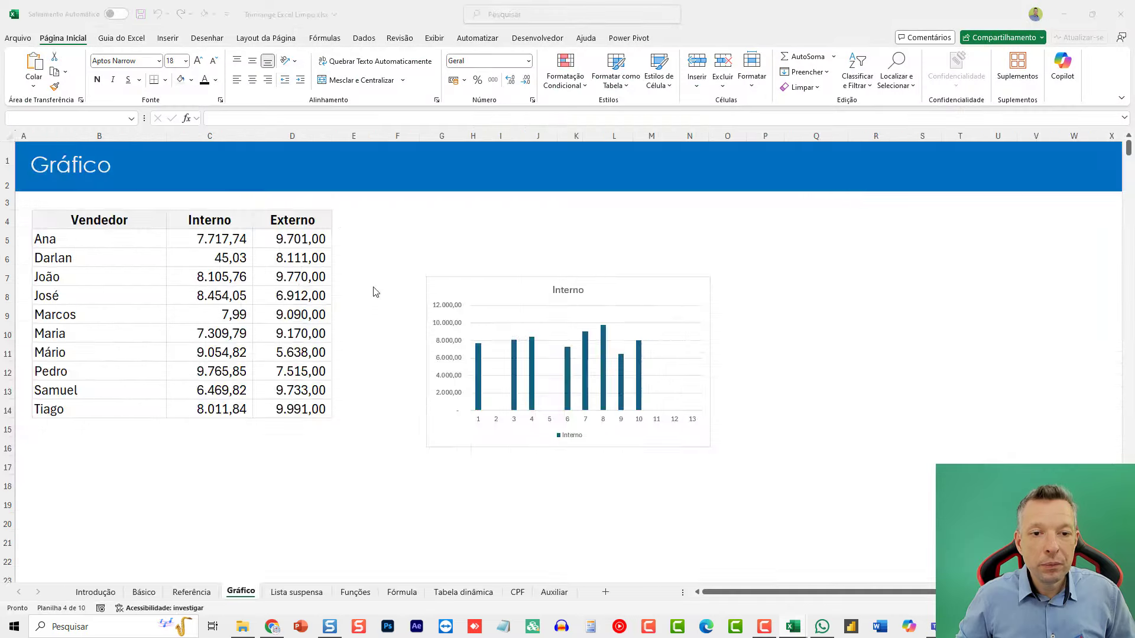
{"action": "type", "text": "="}
{"action": "key", "text": "ctrl+Tab"}
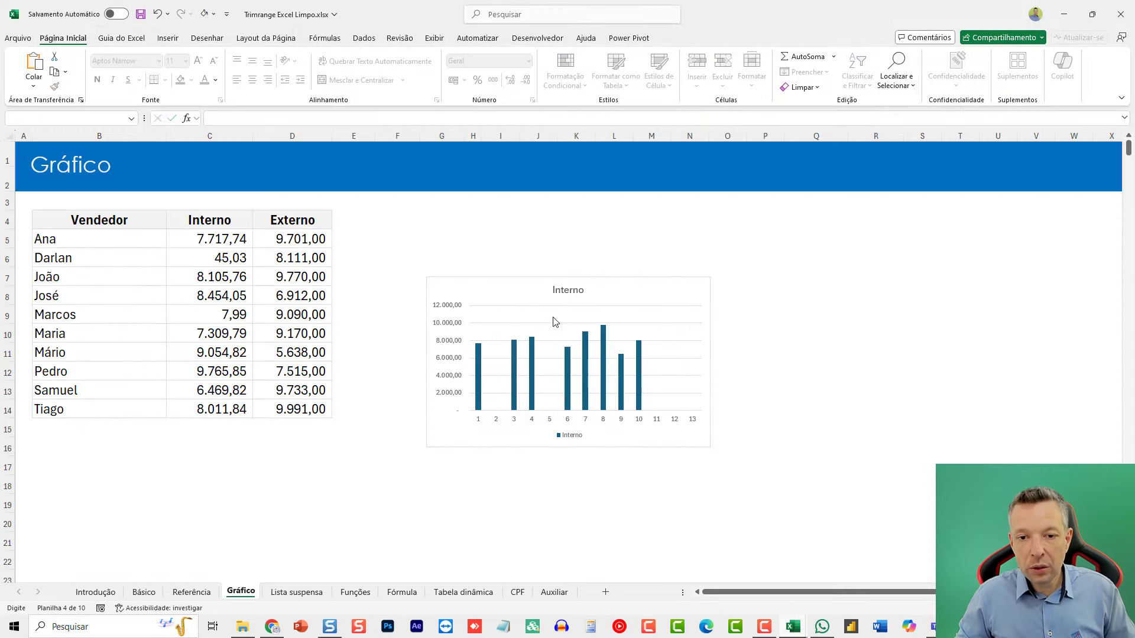
{"action": "left_click", "coordinate": [525, 234]}
{"action": "key", "text": "ctrl+Tab"}
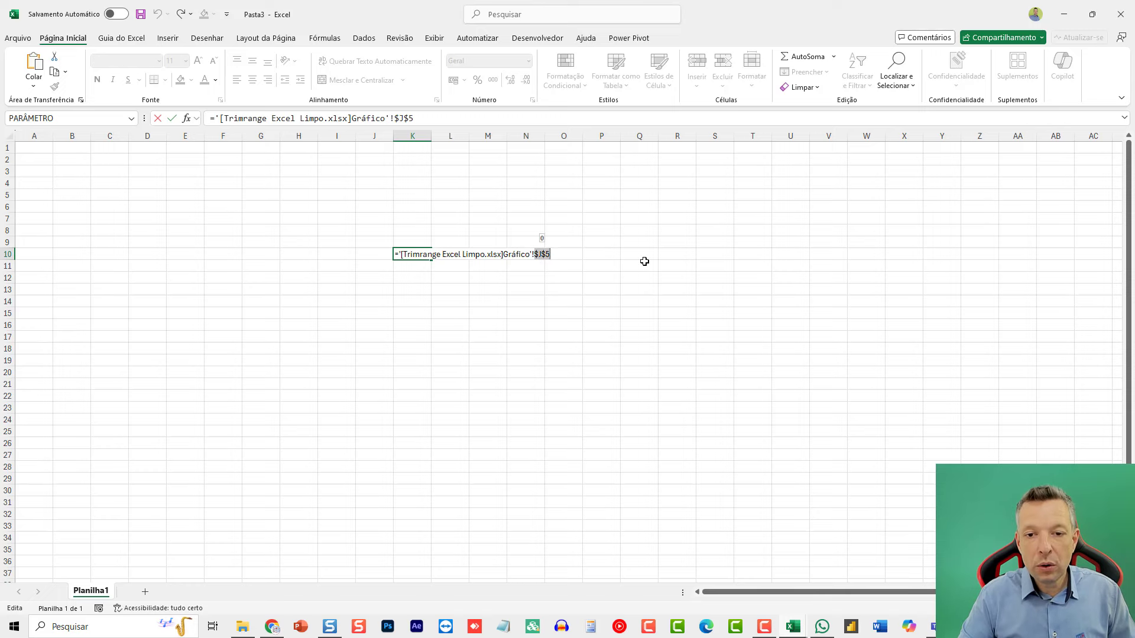
{"action": "type", "text": "_grafico"}
{"action": "key", "text": "Return"}
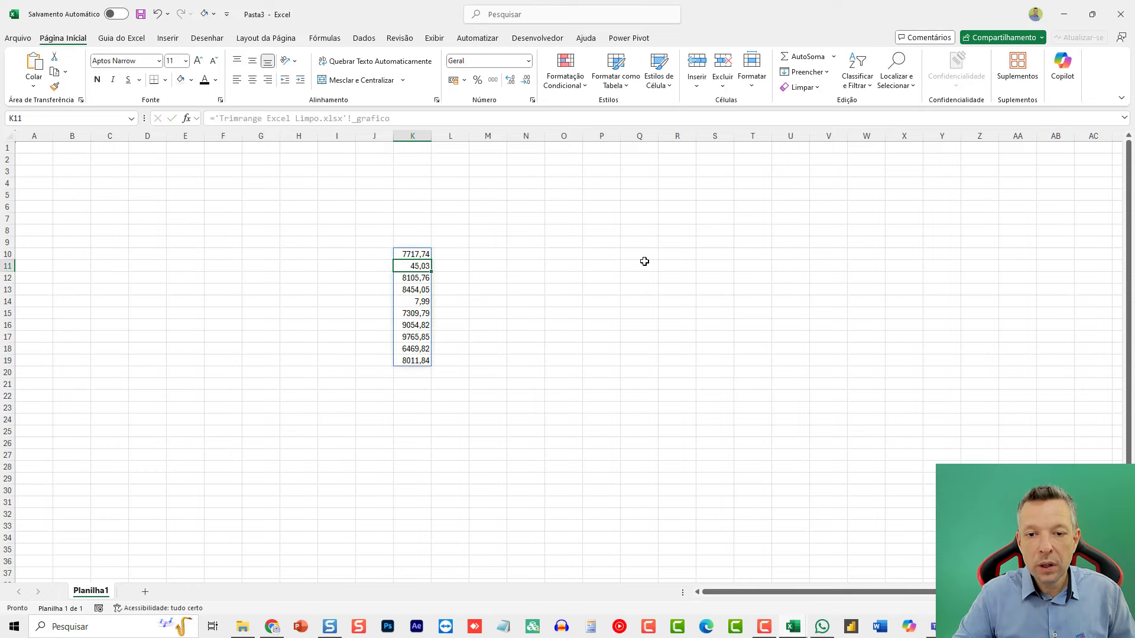
Copy the reference text 'Trimrange Excel Limpo.xlsx'!_grafico from K10 and return to the Gráfico sheet of the Trimrange workbook
{"action": "scroll", "coordinate": [644, 261], "scroll_direction": "up", "scroll_amount": 4}
{"action": "double_click", "coordinate": [670, 326]}
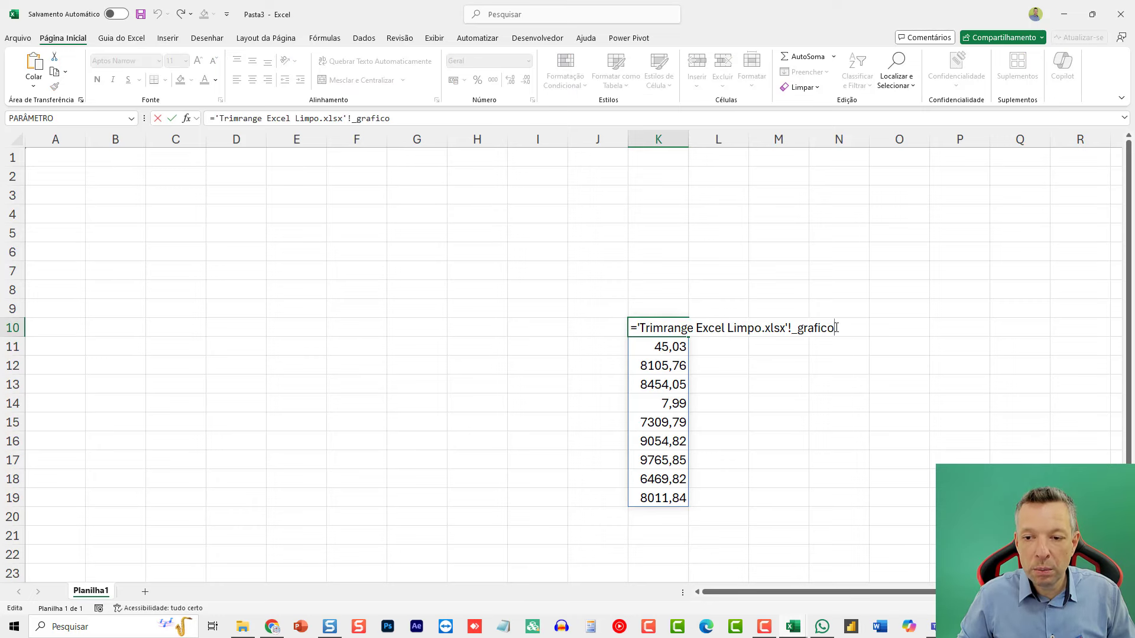
{"action": "scroll", "coordinate": [827, 594], "scroll_direction": "right", "scroll_amount": 1}
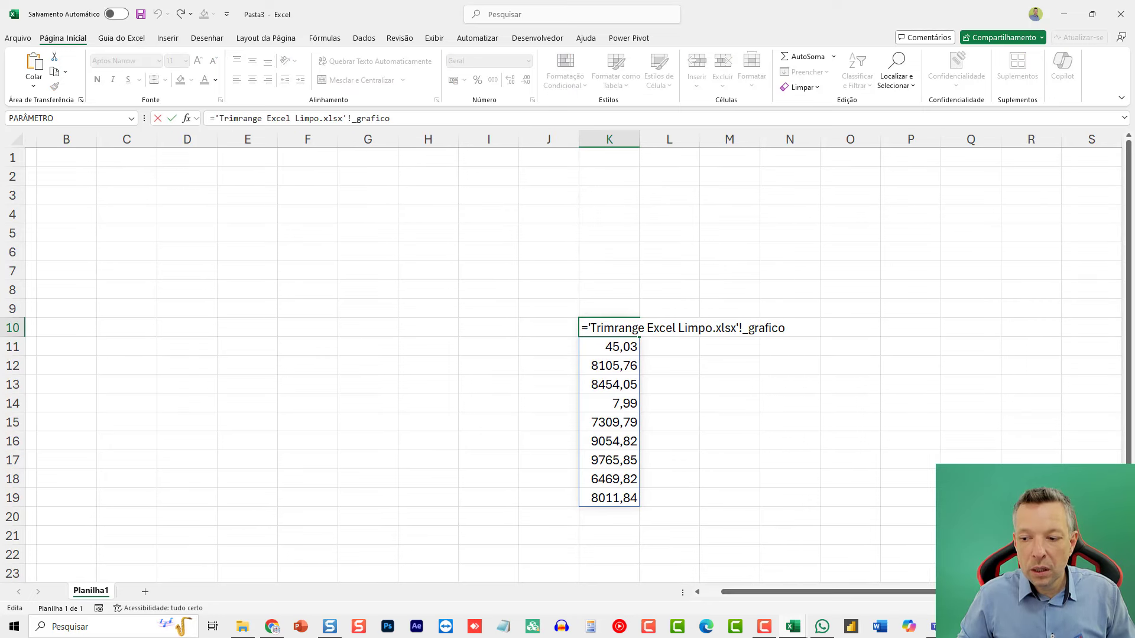
{"action": "scroll", "coordinate": [579, 305], "scroll_direction": "right", "scroll_amount": 4}
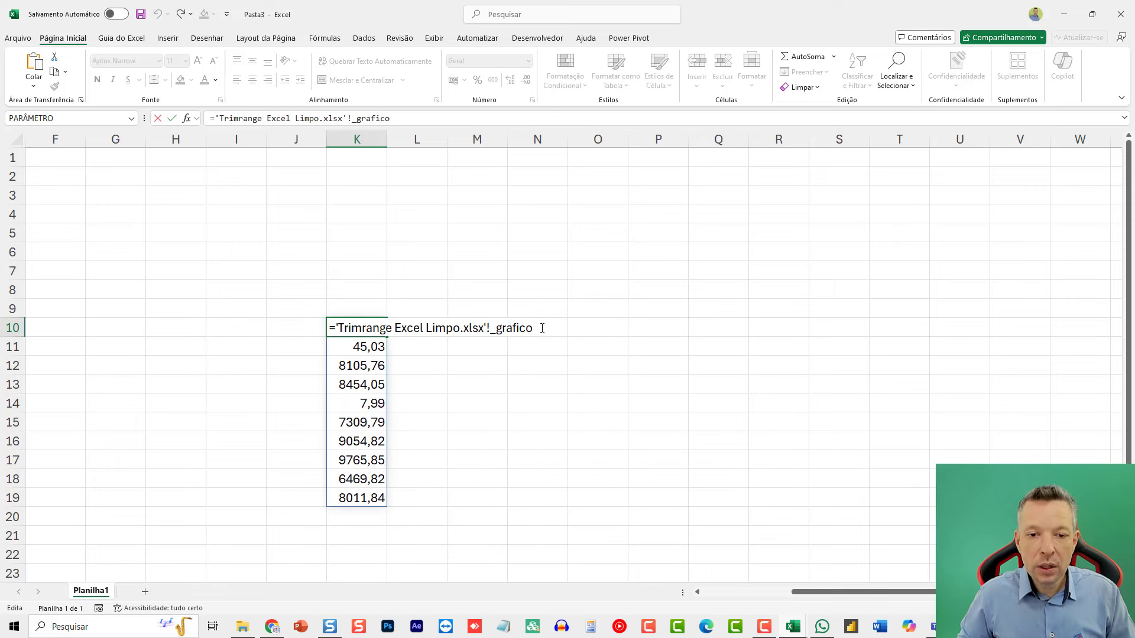
{"action": "left_click_drag", "start_coordinate": [542, 328], "coordinate": [372, 299]}
{"action": "key", "text": "ctrl+c"}
{"action": "key", "text": "ctrl+Return"}
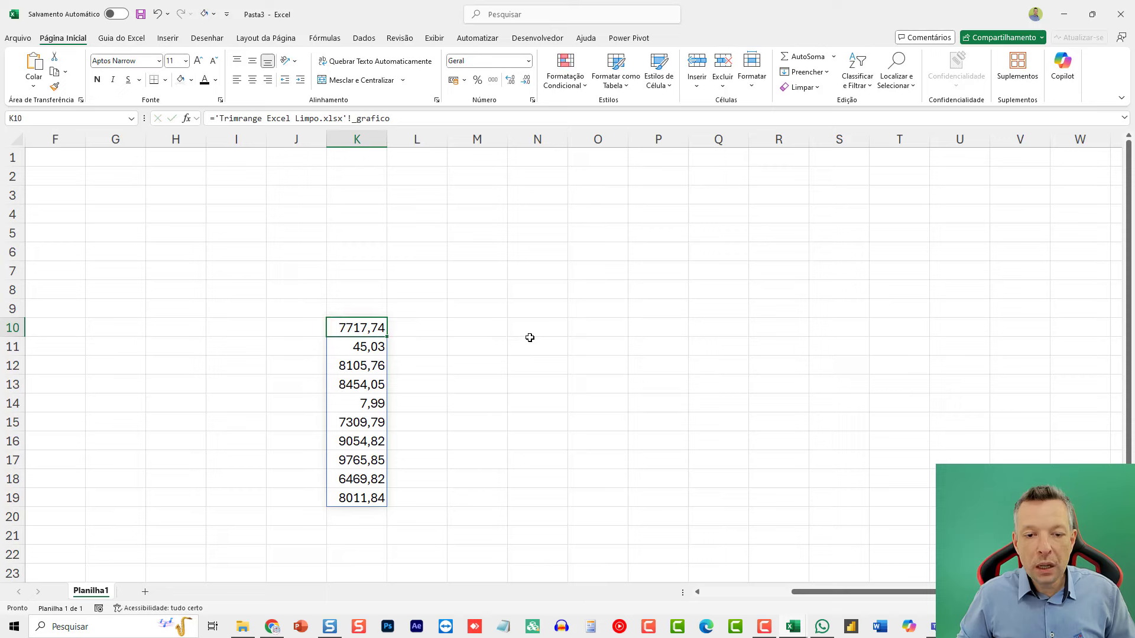
{"action": "key", "text": "ctrl+Tab"}
{"action": "left_click", "coordinate": [423, 237]}
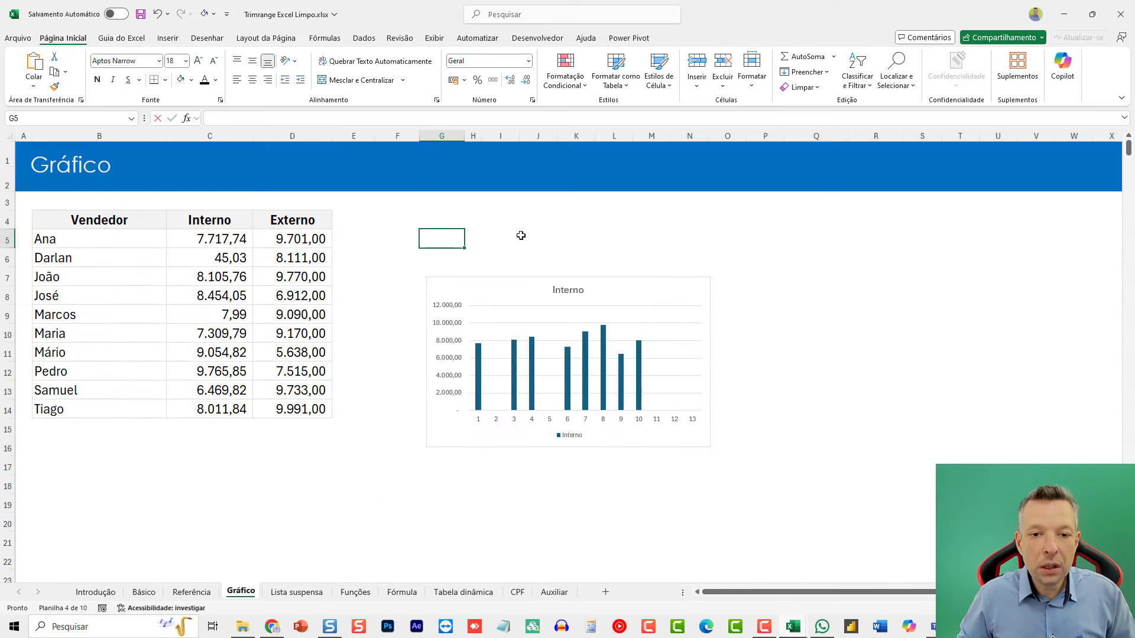
Set the chart series' values to the defined name with ='Trimrange Excel Limpo.xlsx'!_grafico and apply the data source
{"action": "left_click", "coordinate": [506, 287]}
{"action": "left_click", "coordinate": [686, 38]}
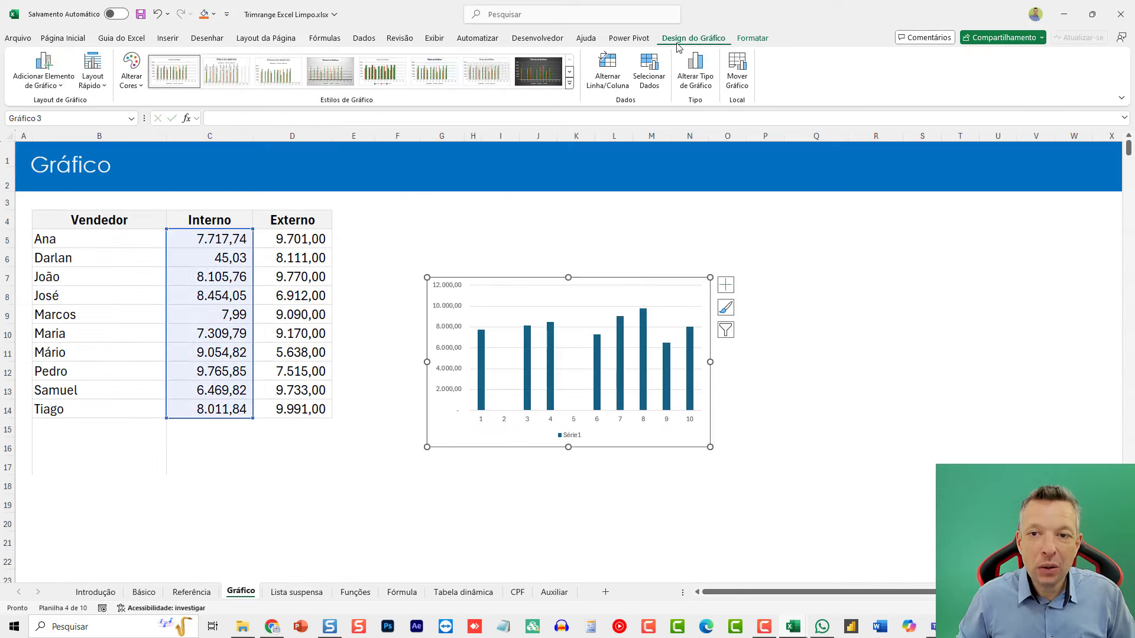
{"action": "left_click", "coordinate": [663, 70]}
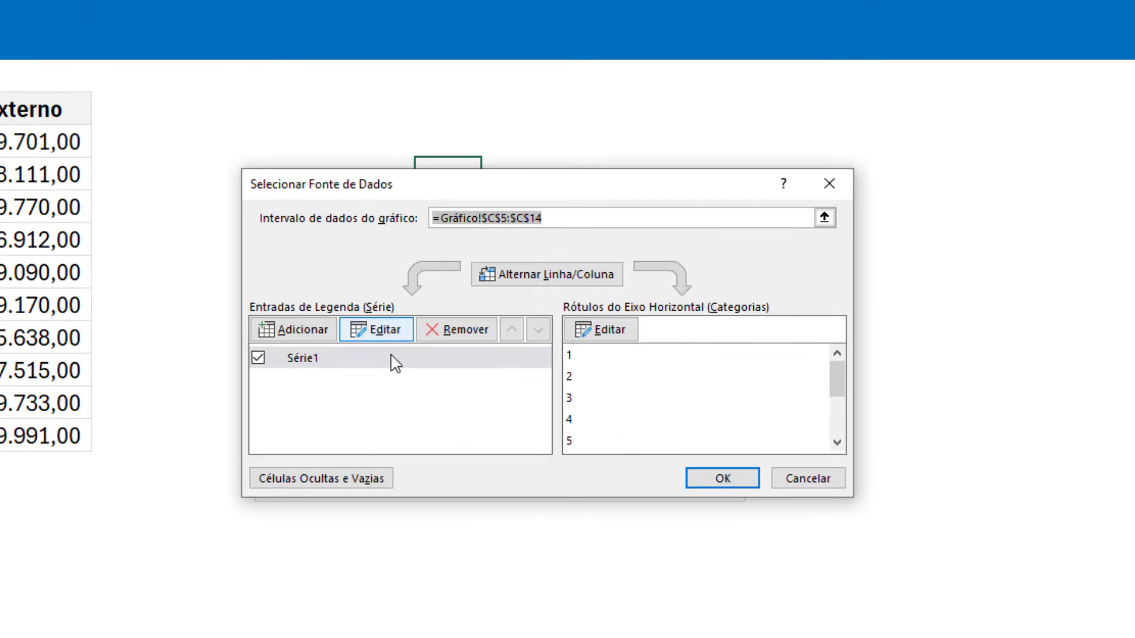
{"action": "left_click", "coordinate": [394, 362]}
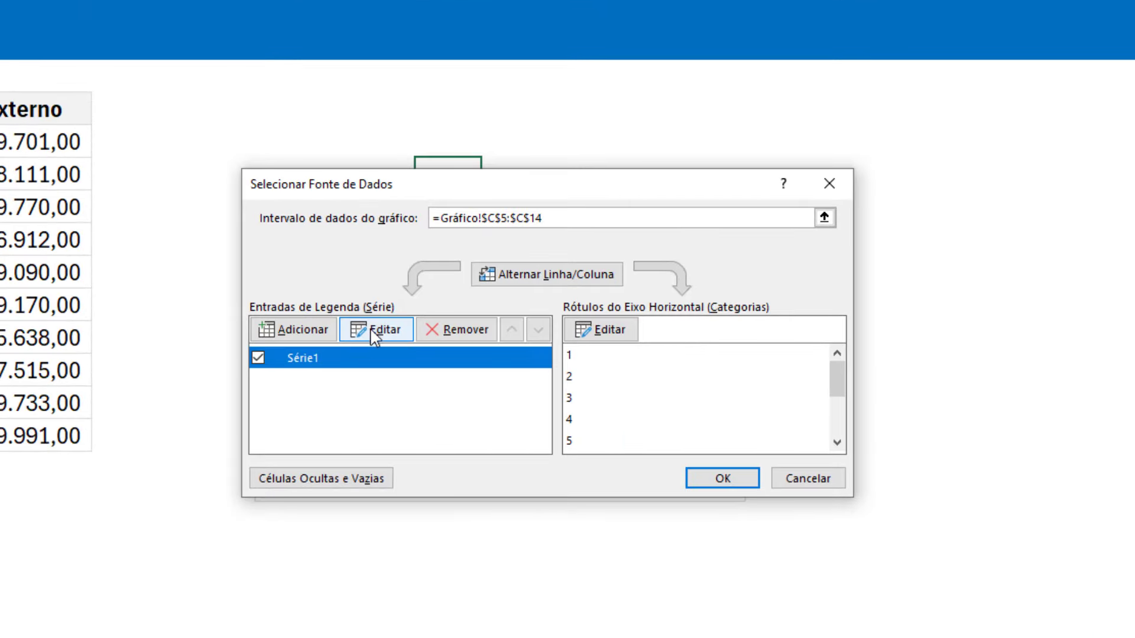
{"action": "left_click", "coordinate": [377, 331]}
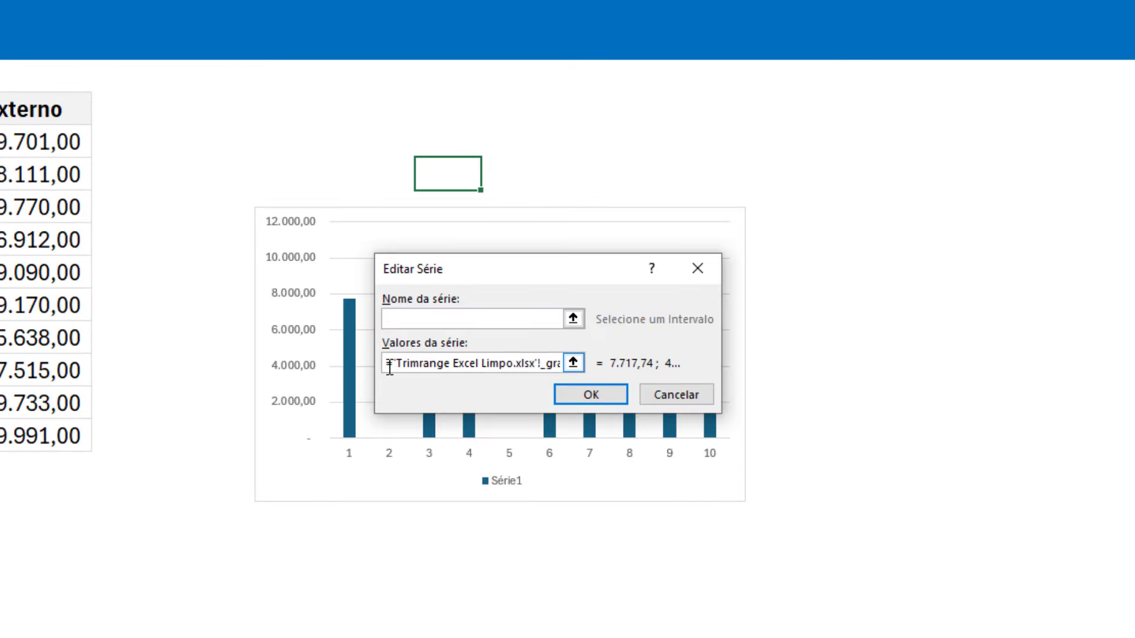
{"action": "left_click_drag", "start_coordinate": [390, 367], "coordinate": [836, 374]}
{"action": "type", "text": "="}
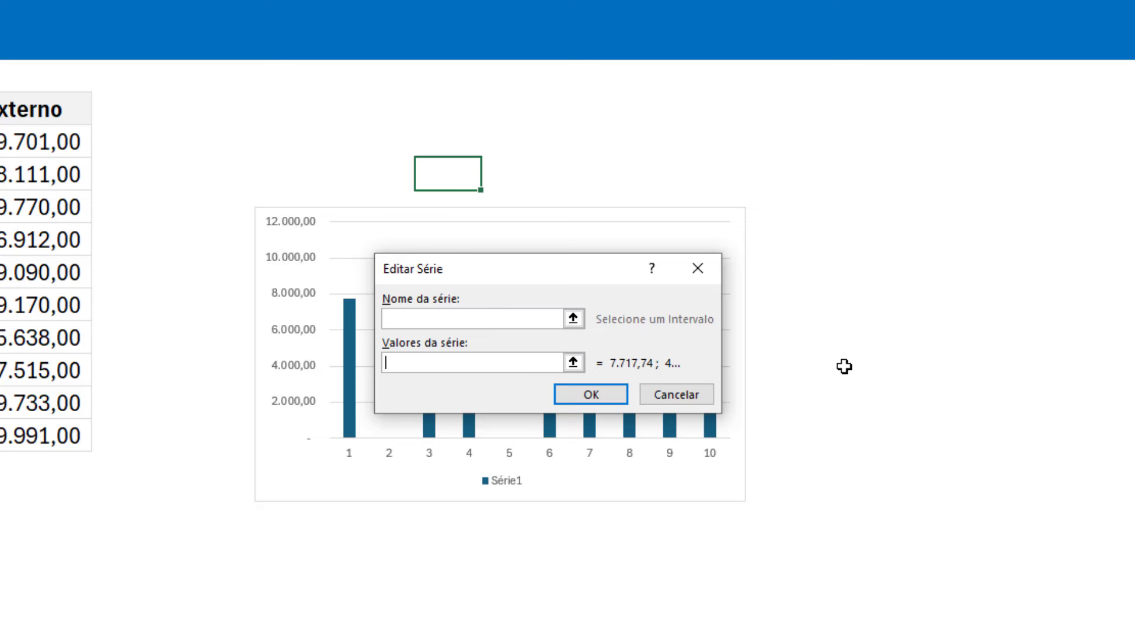
{"action": "key", "text": "ctrl+v"}
{"action": "left_click_drag", "start_coordinate": [534, 362], "coordinate": [157, 342]}
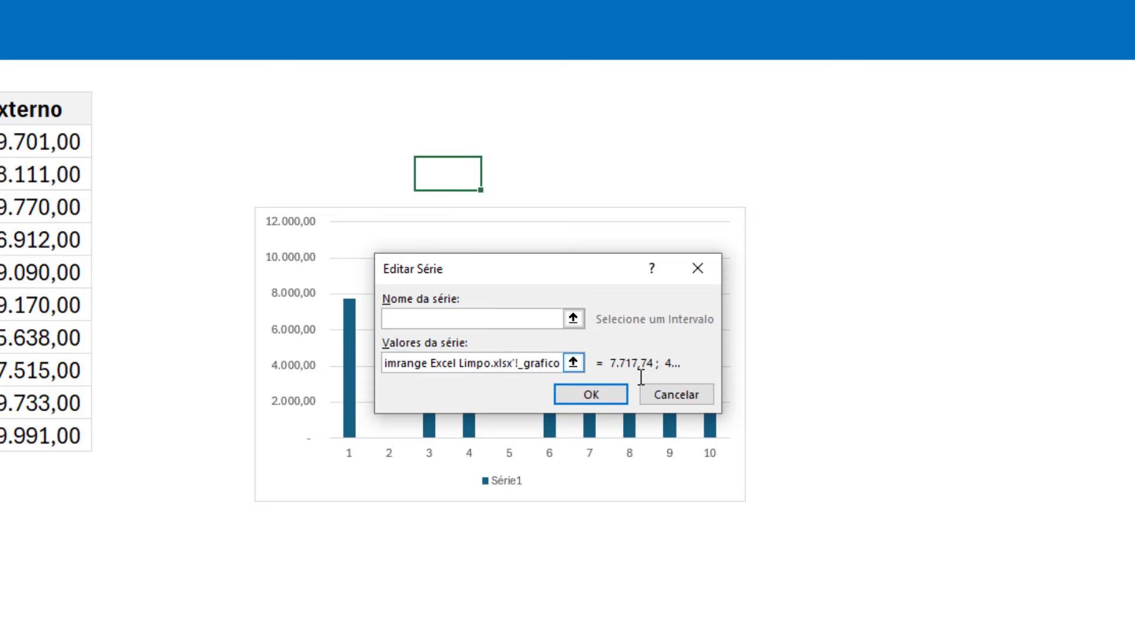
{"action": "left_click", "coordinate": [600, 396]}
{"action": "left_click", "coordinate": [719, 472]}
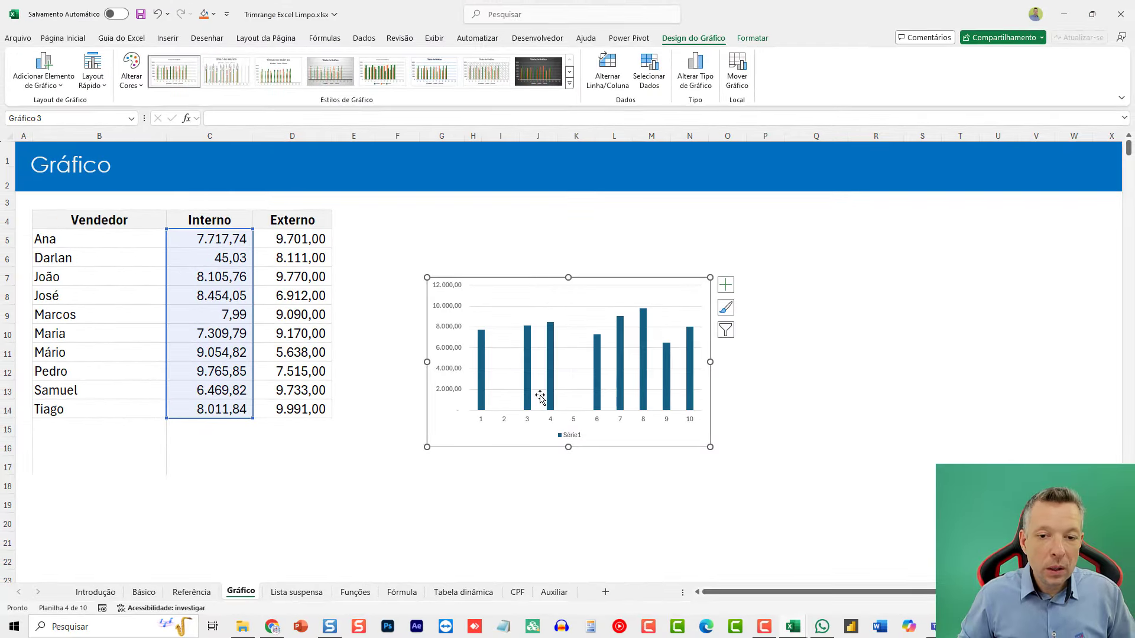
Add two test rows below the table: teste with 500 in row 15 and teste2 with 1500 in row 16
{"action": "left_click", "coordinate": [149, 421]}
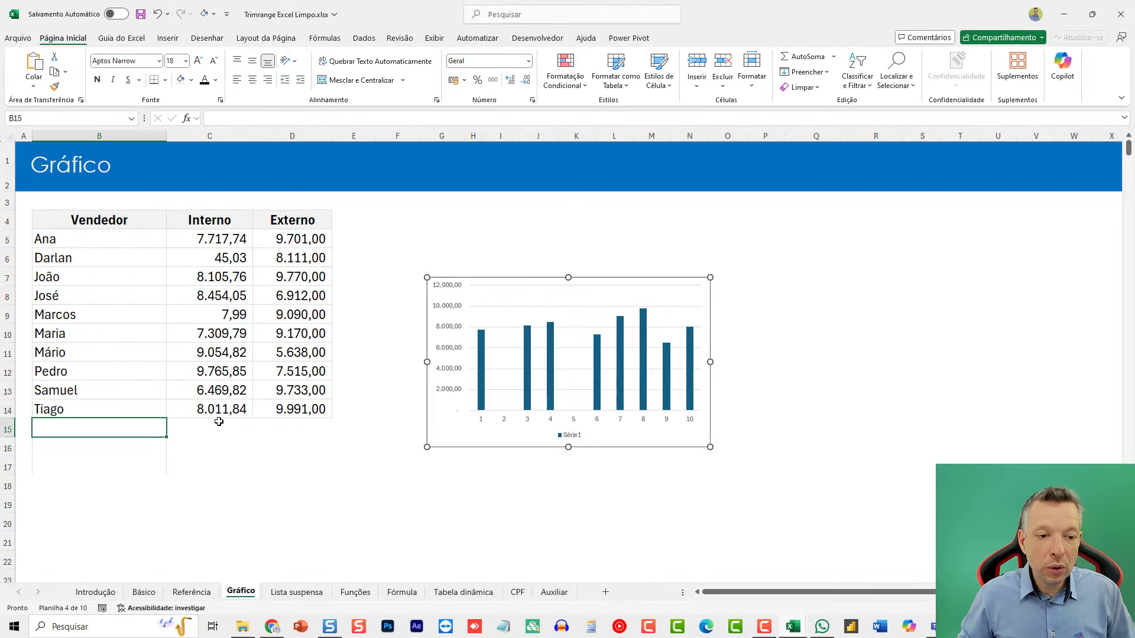
{"action": "type", "text": "teste"}
{"action": "left_click", "coordinate": [219, 421]}
{"action": "type", "text": "500"}
{"action": "key", "text": "Return"}
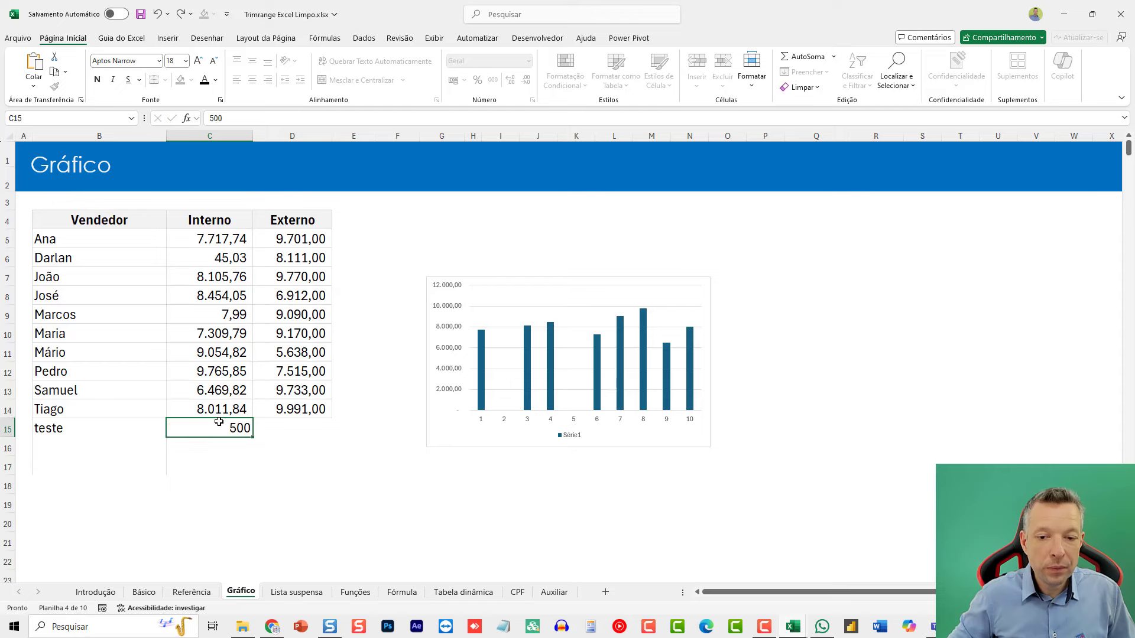
{"action": "key", "text": "Left"}
{"action": "type", "text": "teste2"}
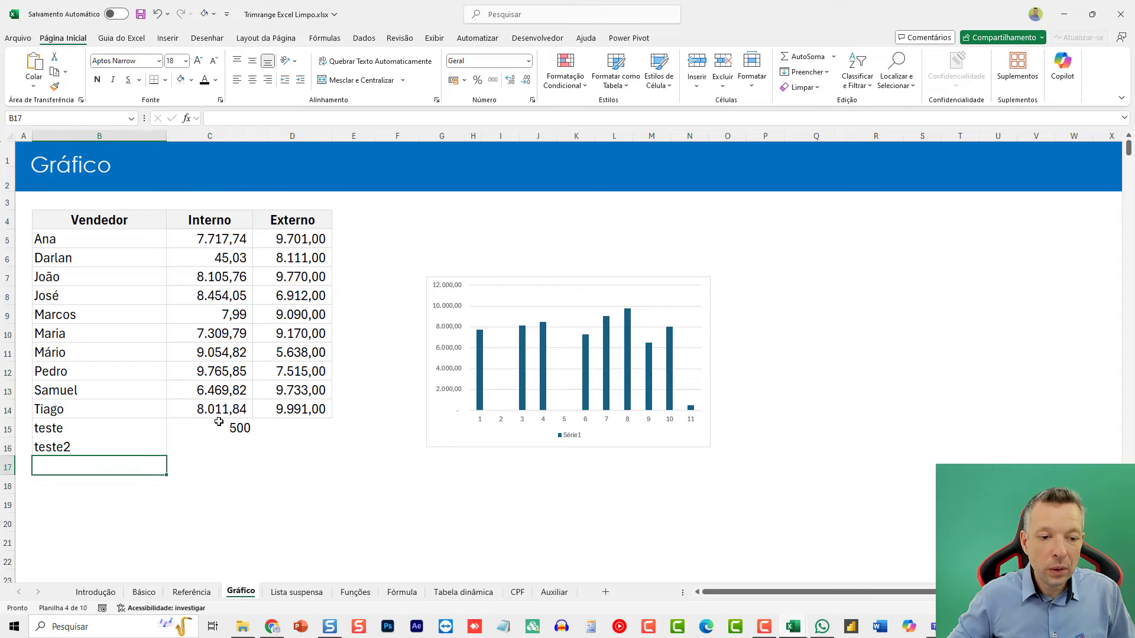
{"action": "key", "text": "Tab"}
{"action": "type", "text": "1500"}
{"action": "key", "text": "Return"}
Add a third test row in row 17 with teste3 and an Interno value of 158984
{"action": "key", "text": "Left"}
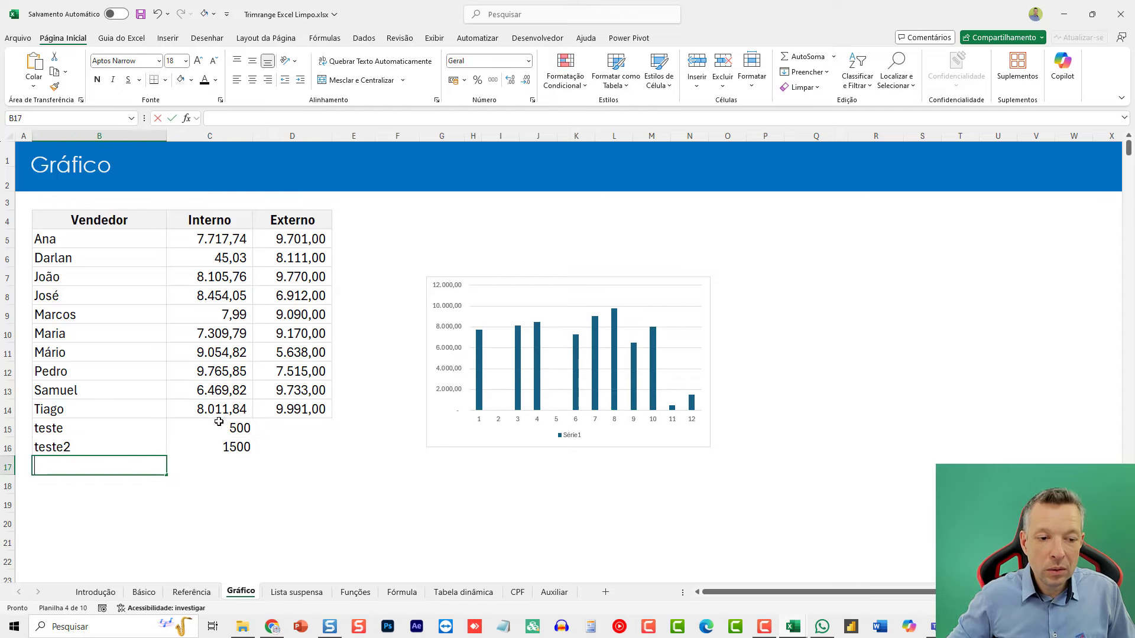
{"action": "type", "text": "teste3"}
{"action": "key", "text": "Tab"}
{"action": "type", "text": "10,0,15"}
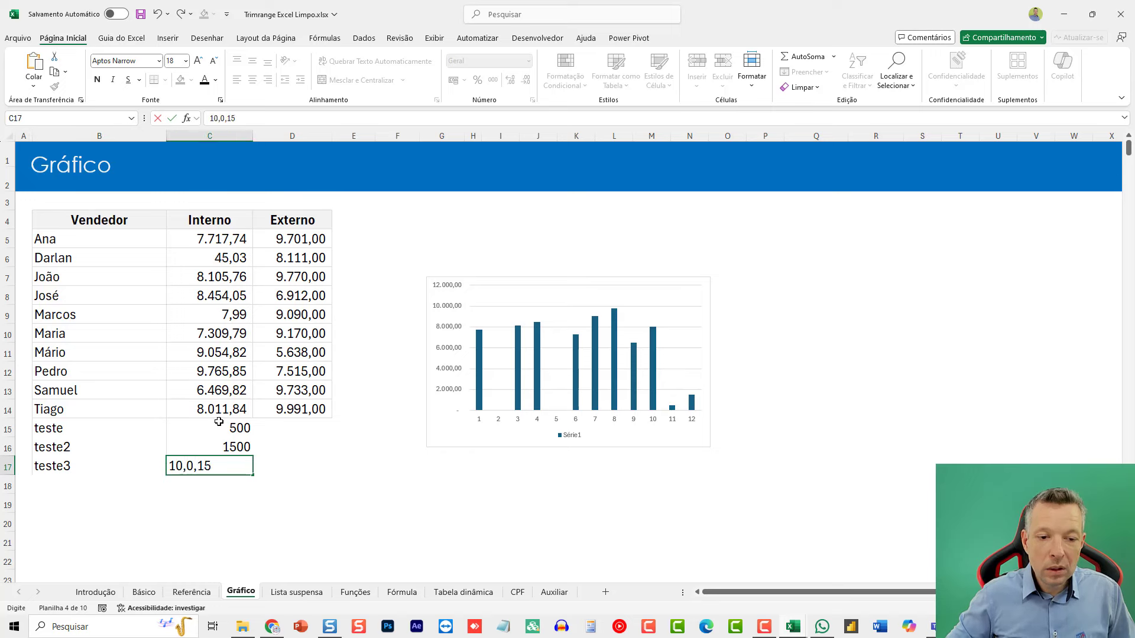
{"action": "type", "text": "1"}
{"action": "key", "text": "Escape"}
{"action": "type", "text": "158984"}
{"action": "key", "text": "Return"}
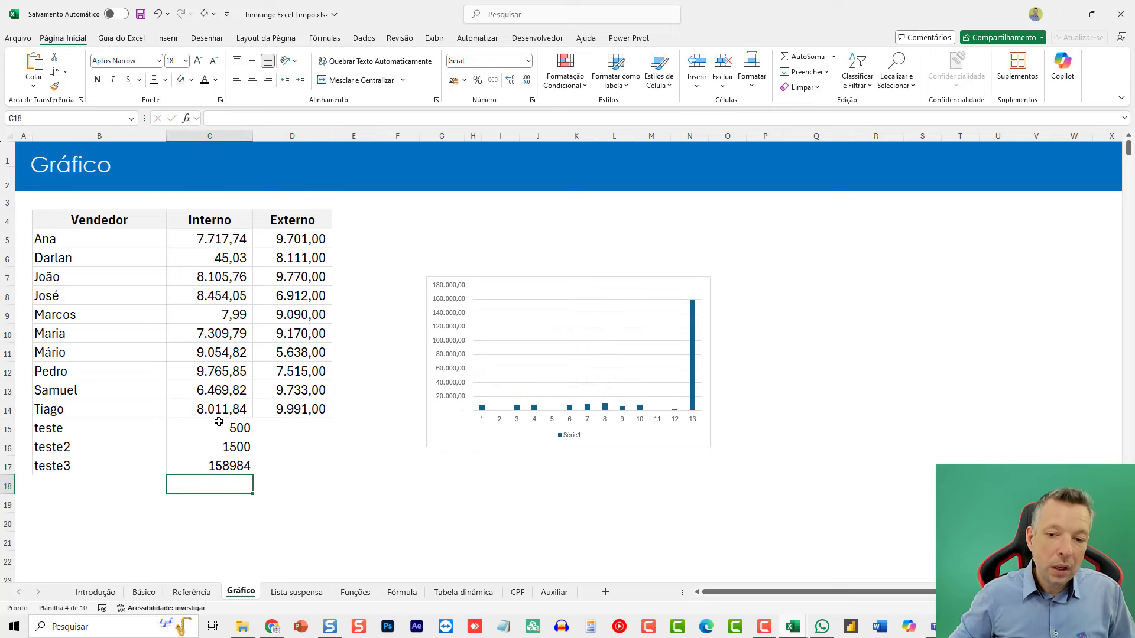
Shorten the teste3 value in C17 to 1589
{"action": "key", "text": "Up"}
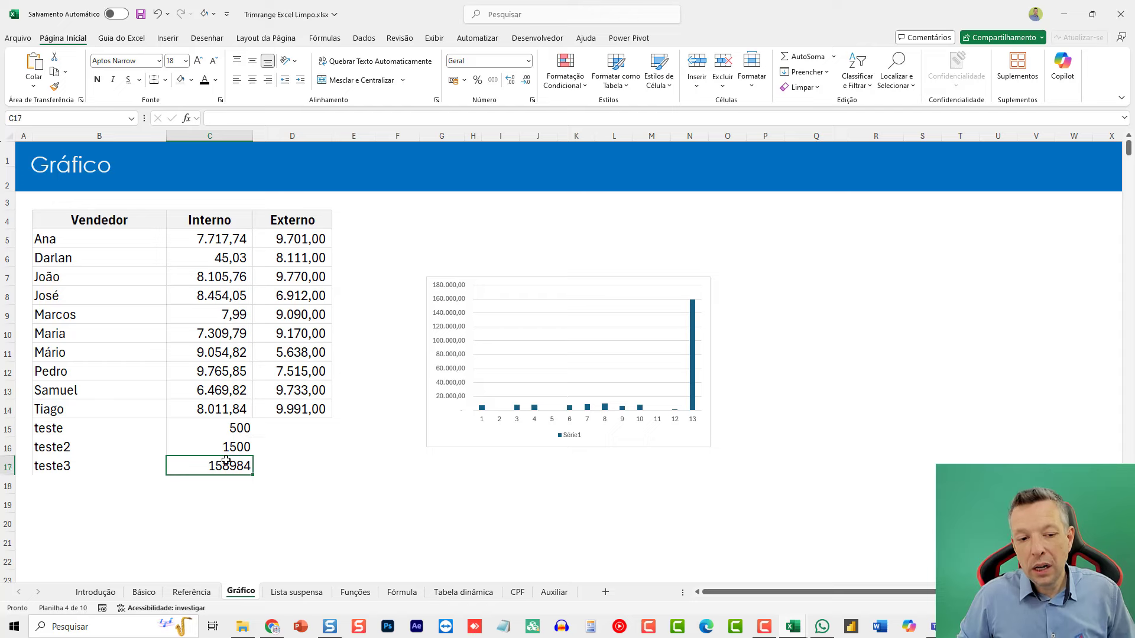
{"action": "key", "text": "F2"}
{"action": "key", "text": "BackSpace"}
{"action": "key", "text": "BackSpace"}
{"action": "key", "text": "Return"}
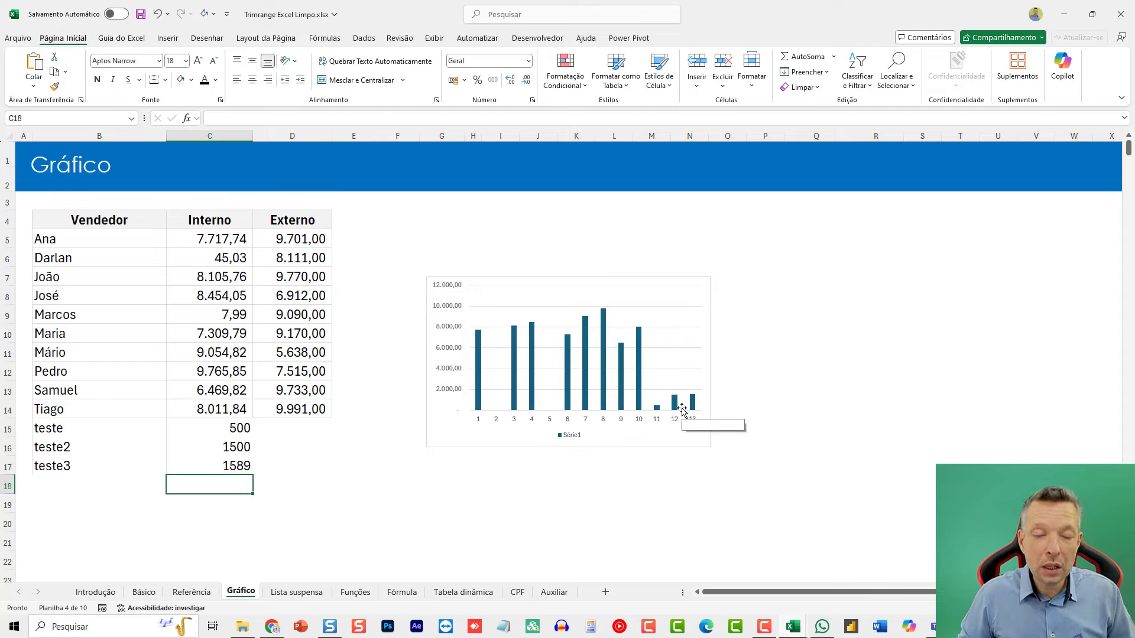
Delete the three test entries in B15:C17
{"action": "left_click_drag", "start_coordinate": [111, 429], "coordinate": [237, 467]}
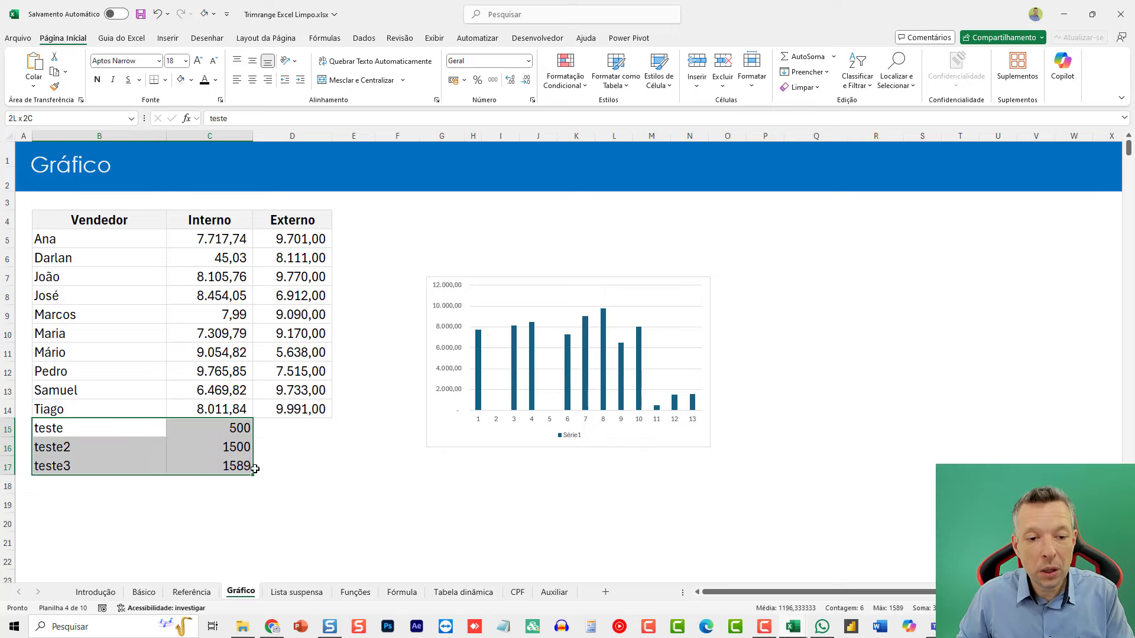
{"action": "key", "text": "Delete"}
{"action": "left_click", "coordinate": [224, 440]}
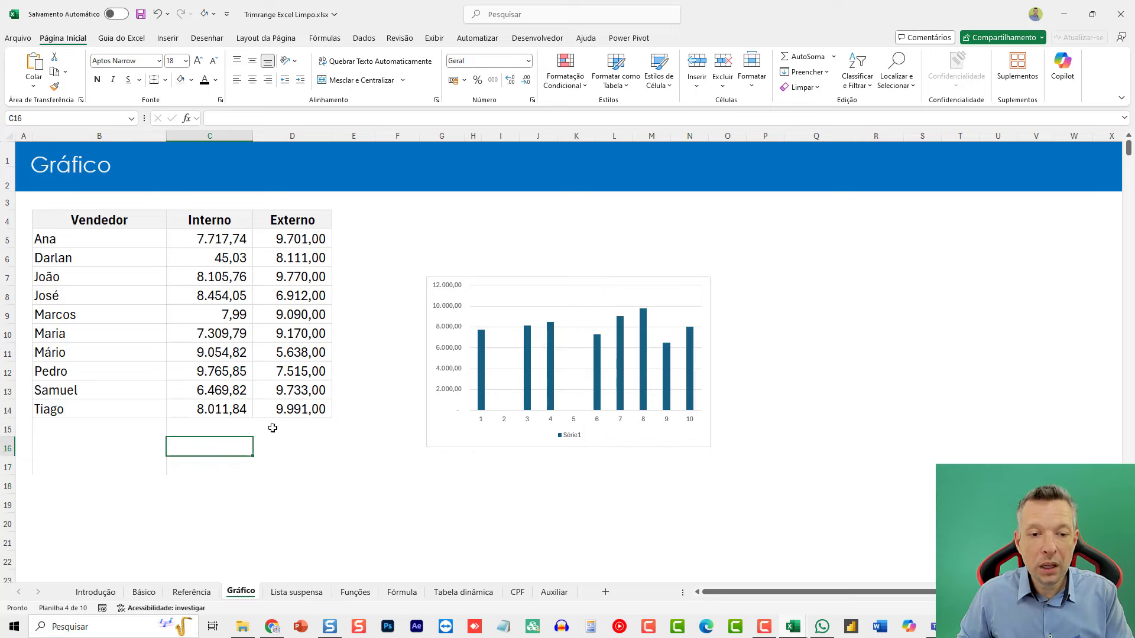
Clear the leftover borders below the table by copying the blank cell C18 over B15:C17
{"action": "left_click_drag", "start_coordinate": [250, 480], "coordinate": [51, 426]}
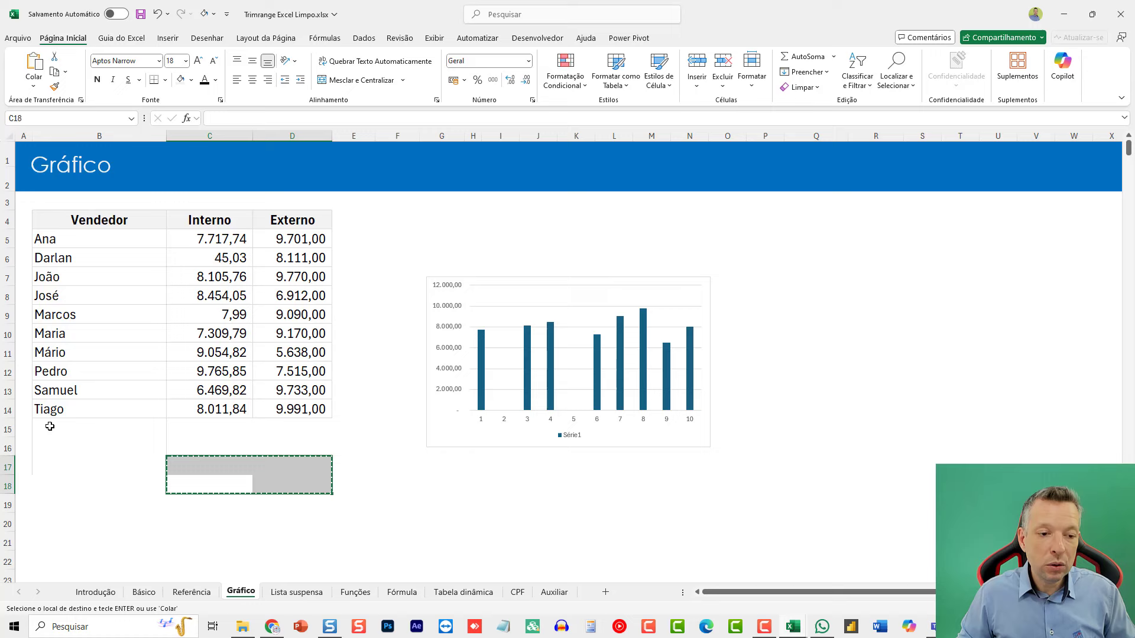
{"action": "left_click", "coordinate": [237, 490]}
{"action": "left_click", "coordinate": [134, 434], "text": "shift"}
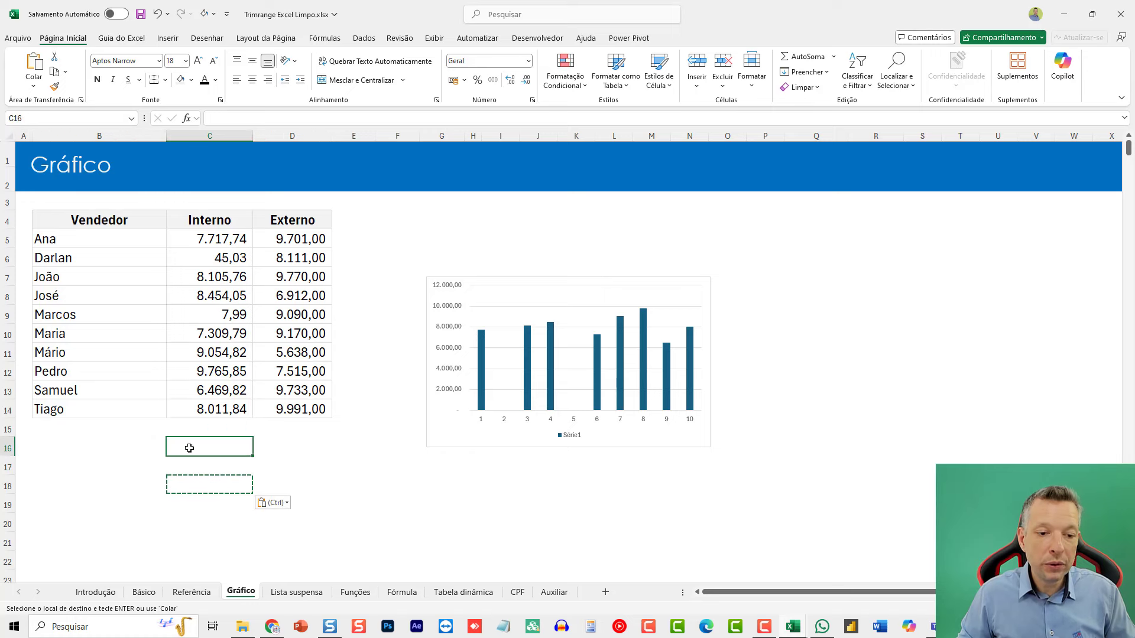
{"action": "left_click", "coordinate": [135, 434]}
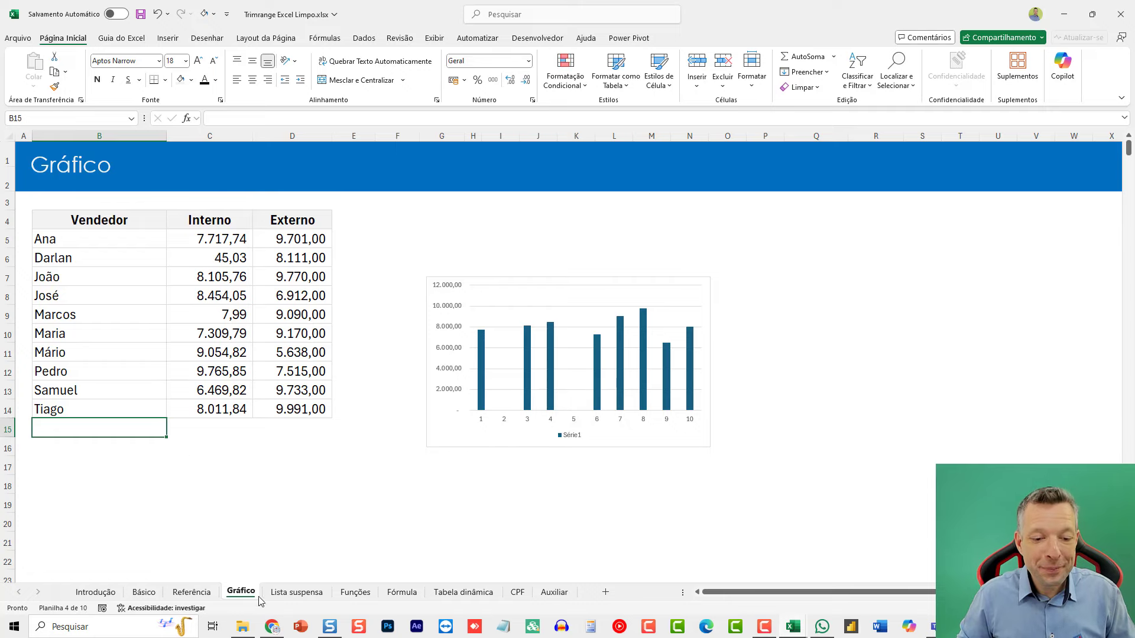
On the Lista suspensa sheet, add list-type data validation to D5 with the source =$B$5:$B$22
{"action": "left_click", "coordinate": [300, 599]}
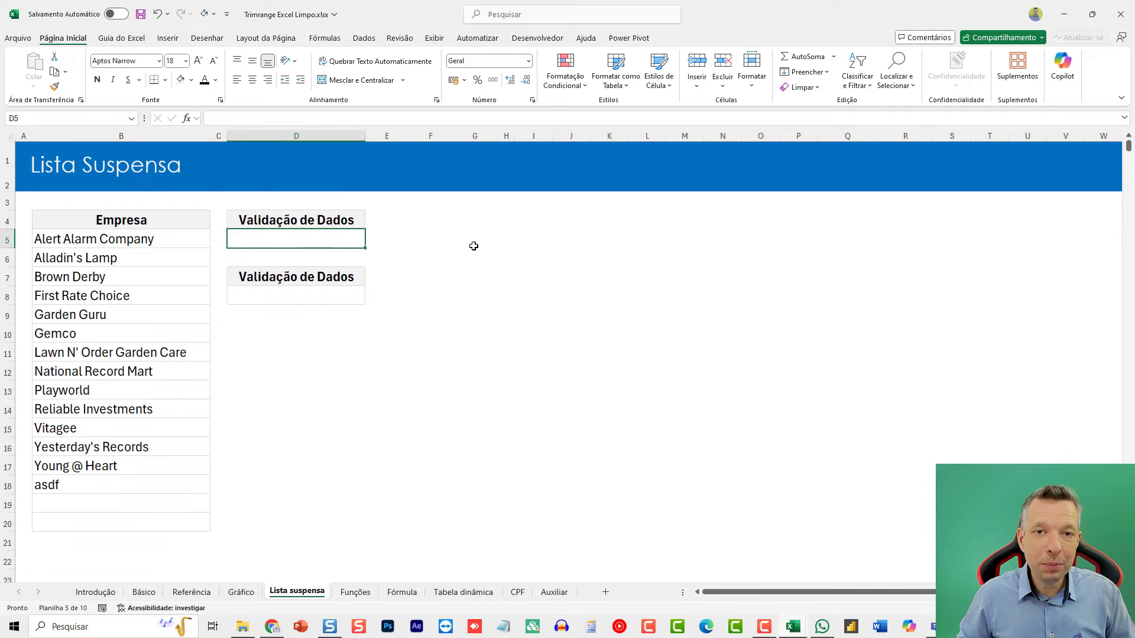
{"action": "left_click", "coordinate": [527, 238]}
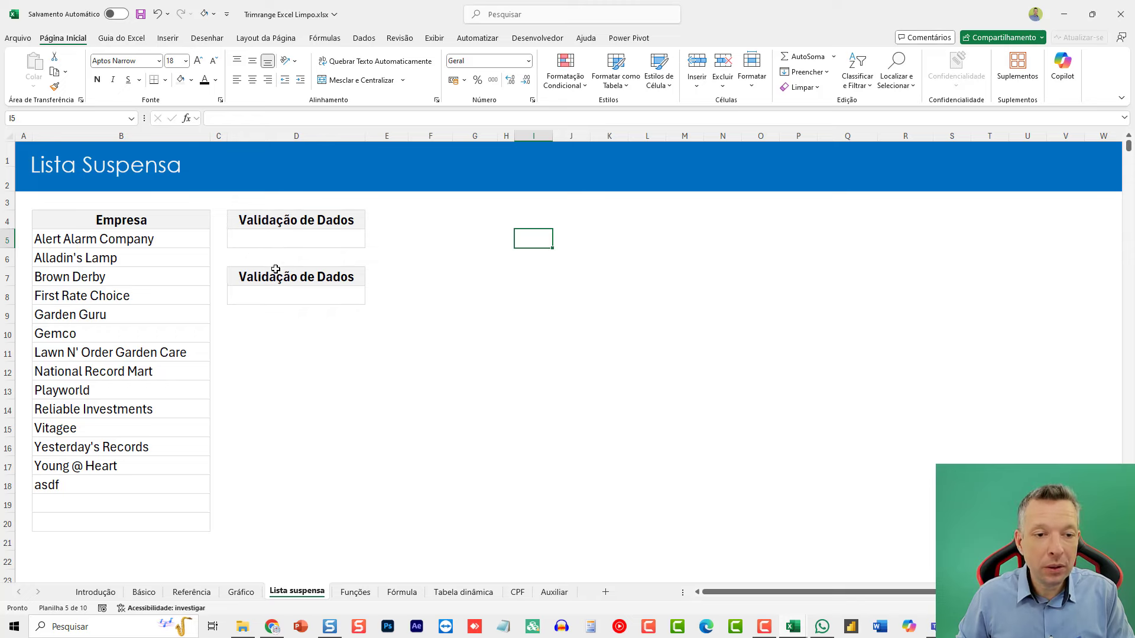
{"action": "left_click", "coordinate": [266, 242]}
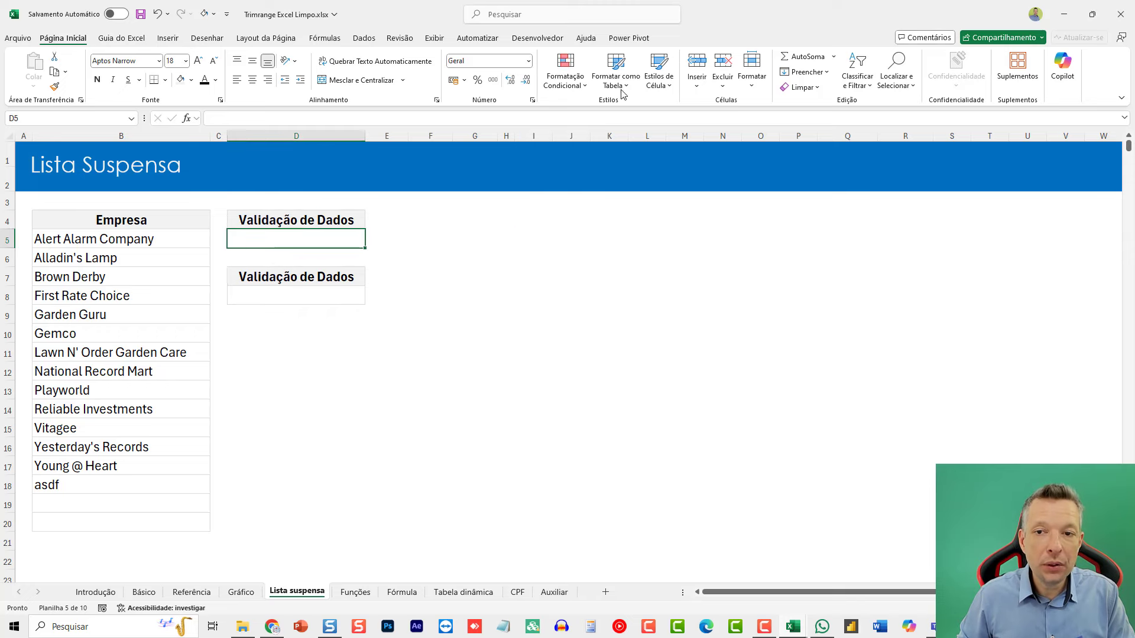
{"action": "scroll", "coordinate": [481, 322], "scroll_direction": "right", "scroll_amount": 2}
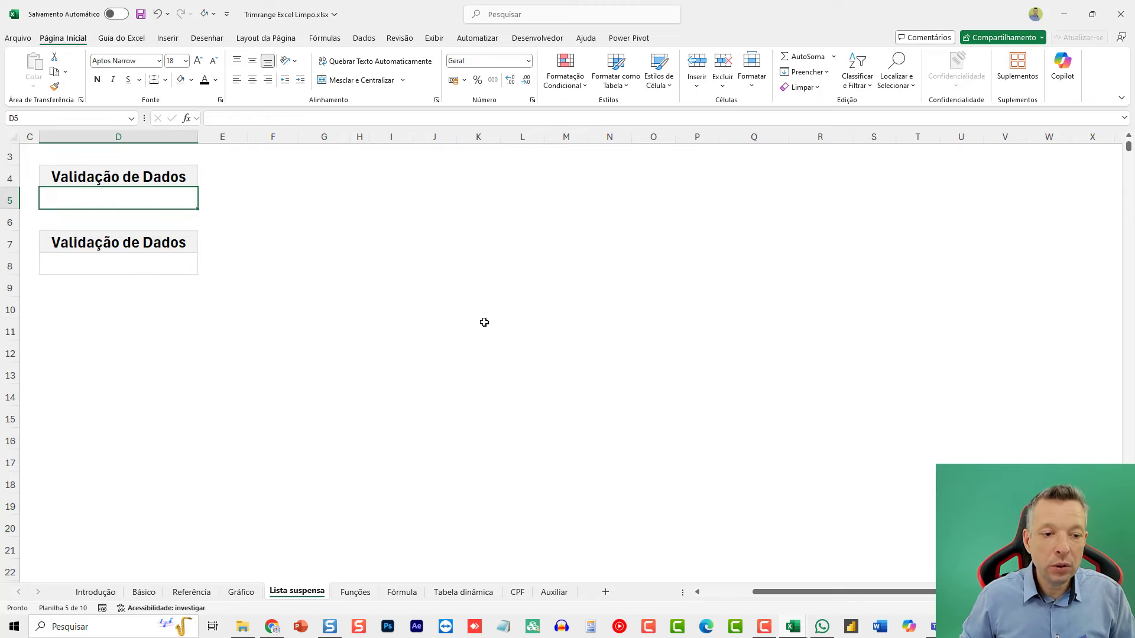
{"action": "scroll", "coordinate": [473, 355], "scroll_direction": "down", "scroll_amount": 1}
{"action": "scroll", "coordinate": [776, 580], "scroll_direction": "left", "scroll_amount": 2}
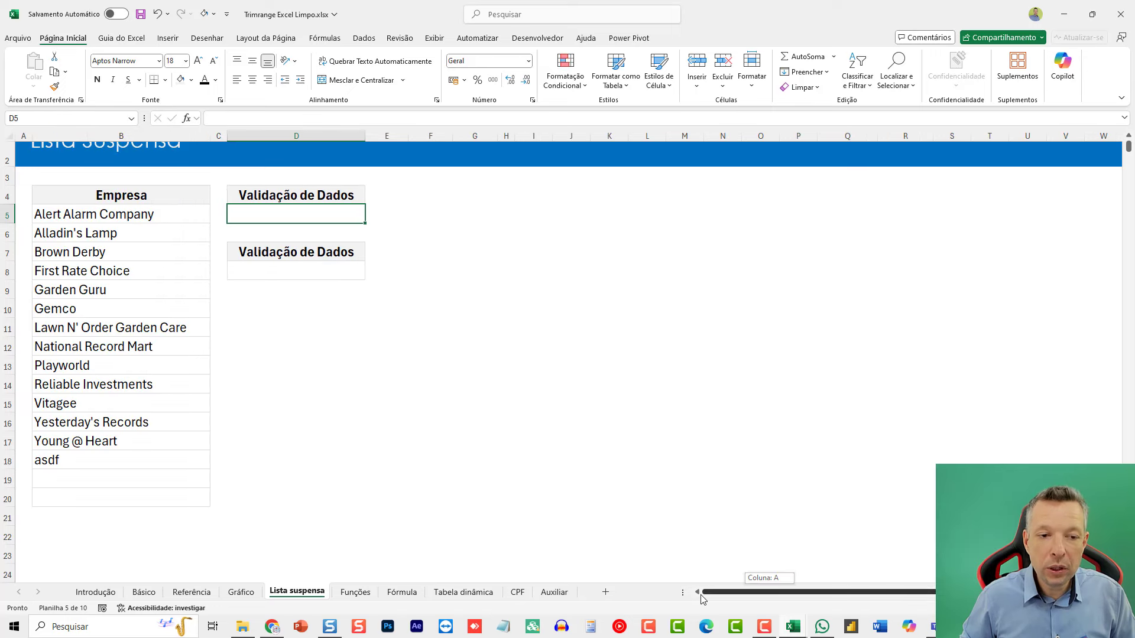
{"action": "left_click", "coordinate": [376, 38]}
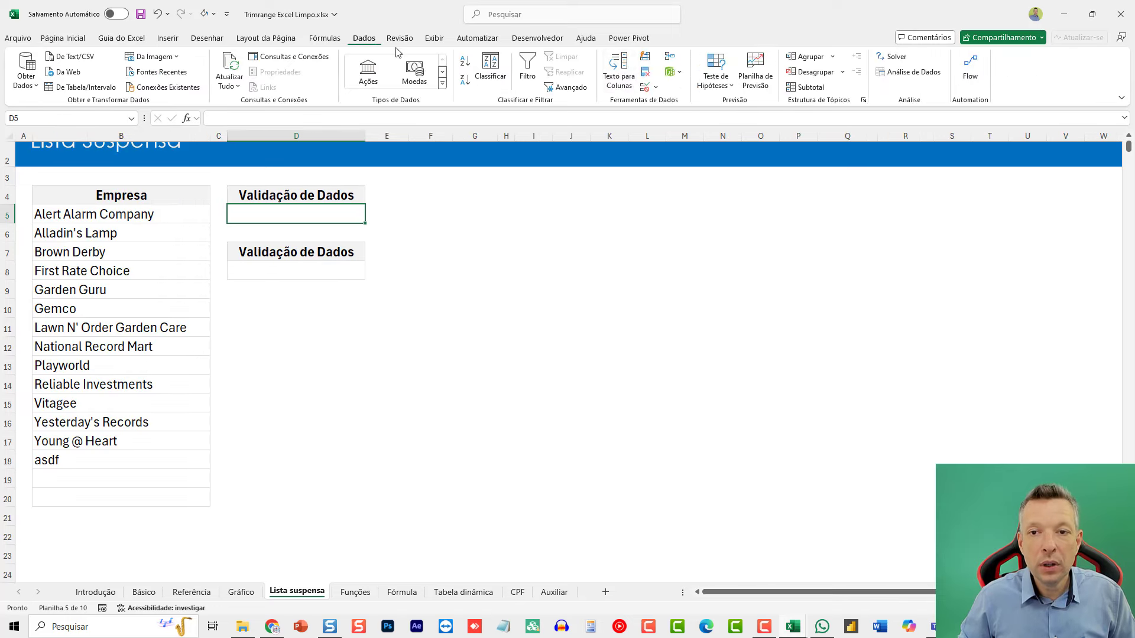
{"action": "left_click", "coordinate": [645, 88]}
{"action": "left_click", "coordinate": [532, 303]}
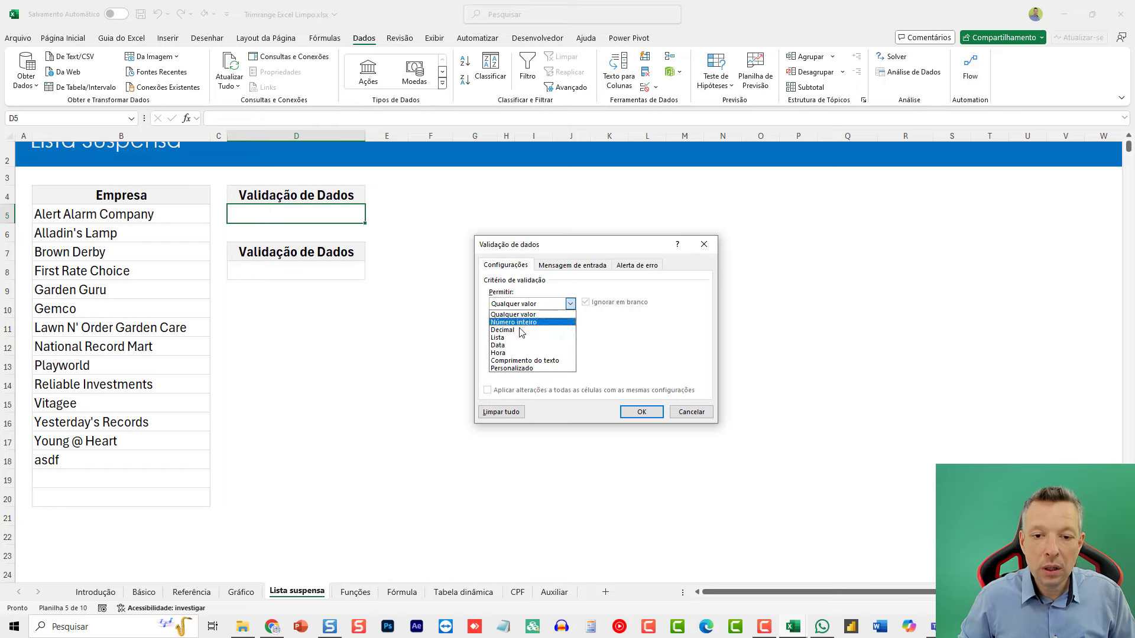
{"action": "left_click", "coordinate": [520, 337]}
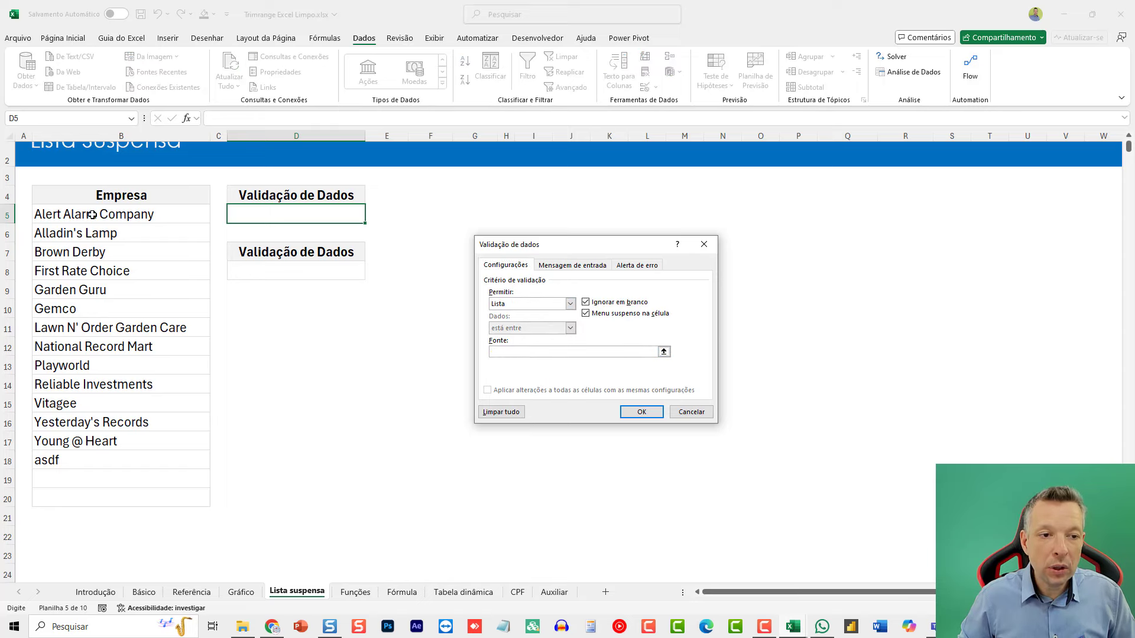
{"action": "left_click_drag", "start_coordinate": [92, 214], "coordinate": [108, 518]}
{"action": "key", "text": "Return"}
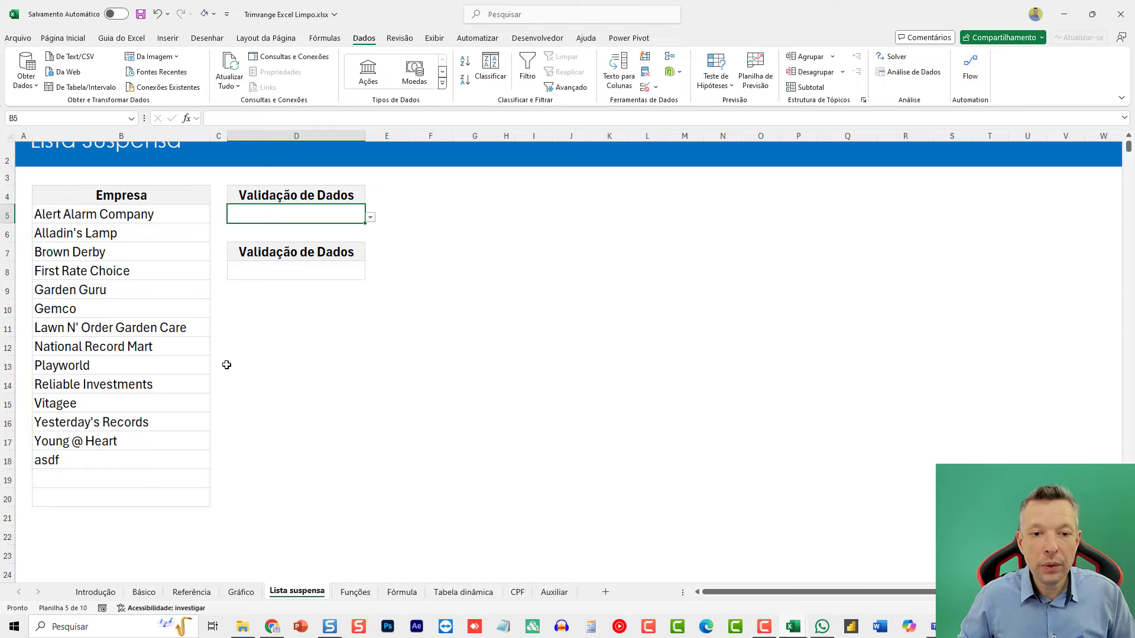
Check the end of D5's drop-down list for blank entries and compare it with the empty cells below the Empresa list
{"action": "left_click", "coordinate": [370, 217]}
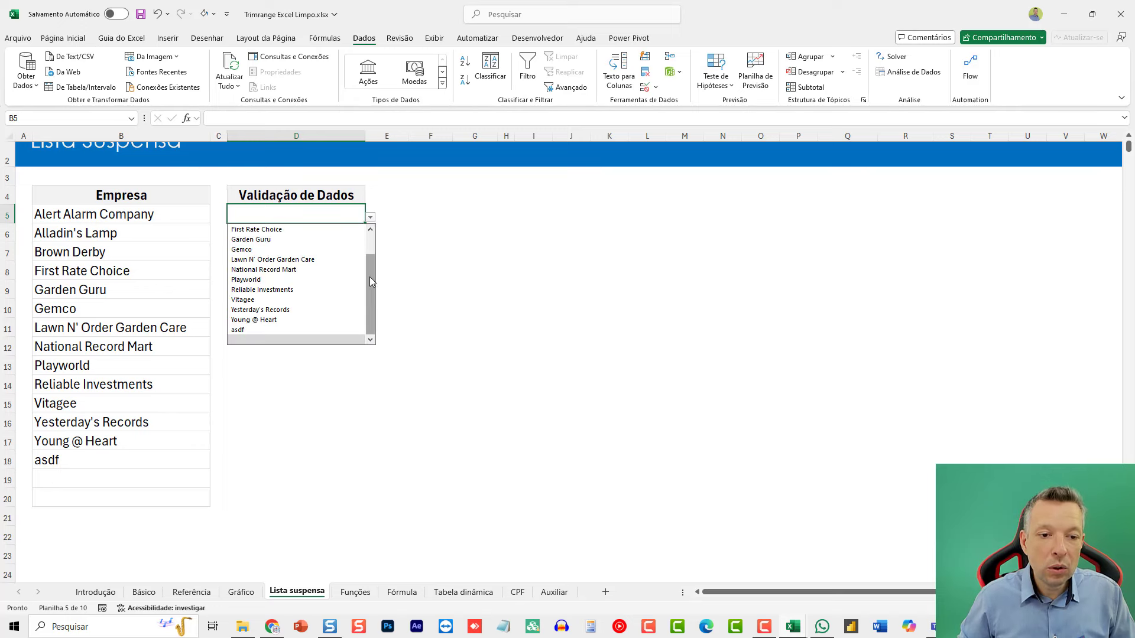
{"action": "left_click_drag", "start_coordinate": [370, 278], "coordinate": [355, 315]}
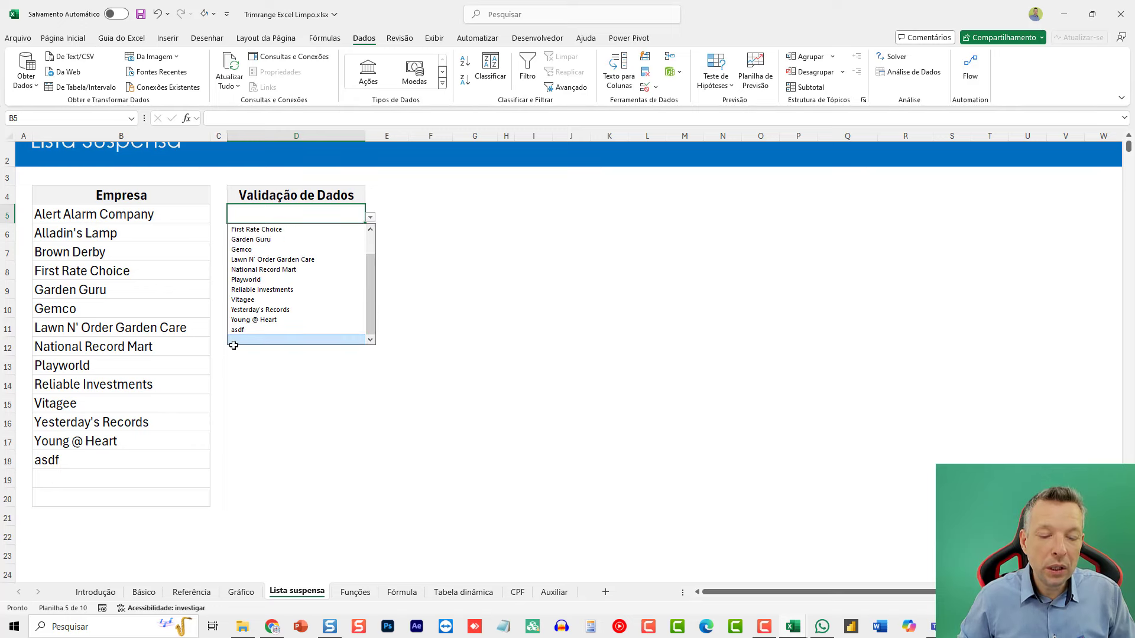
{"action": "left_click", "coordinate": [127, 473]}
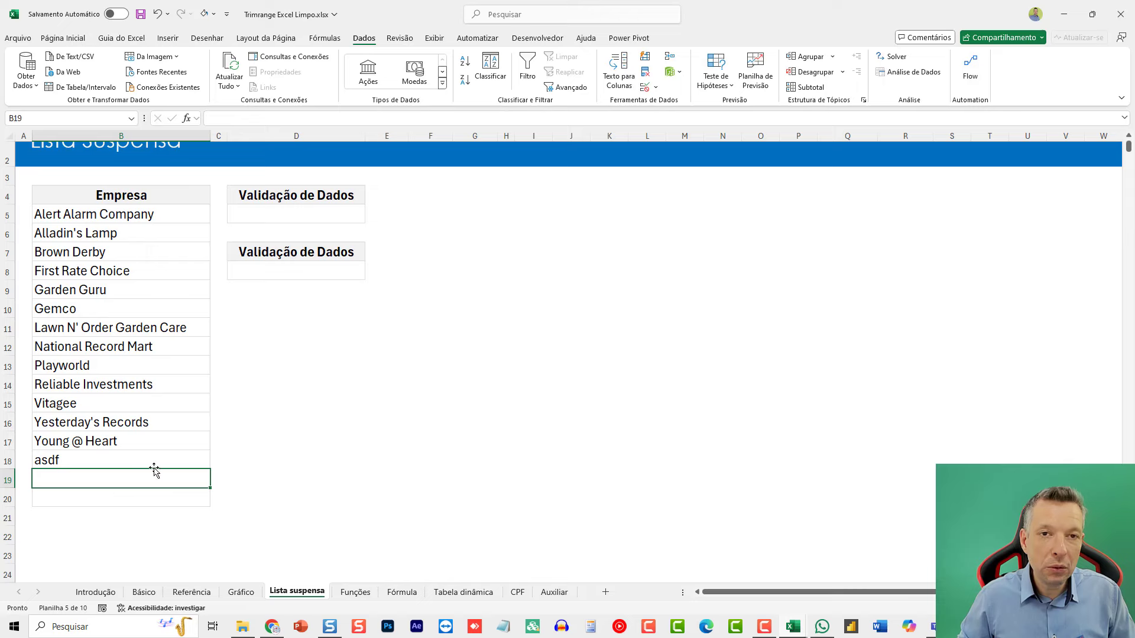
{"action": "left_click", "coordinate": [304, 213]}
{"action": "left_click", "coordinate": [372, 220]}
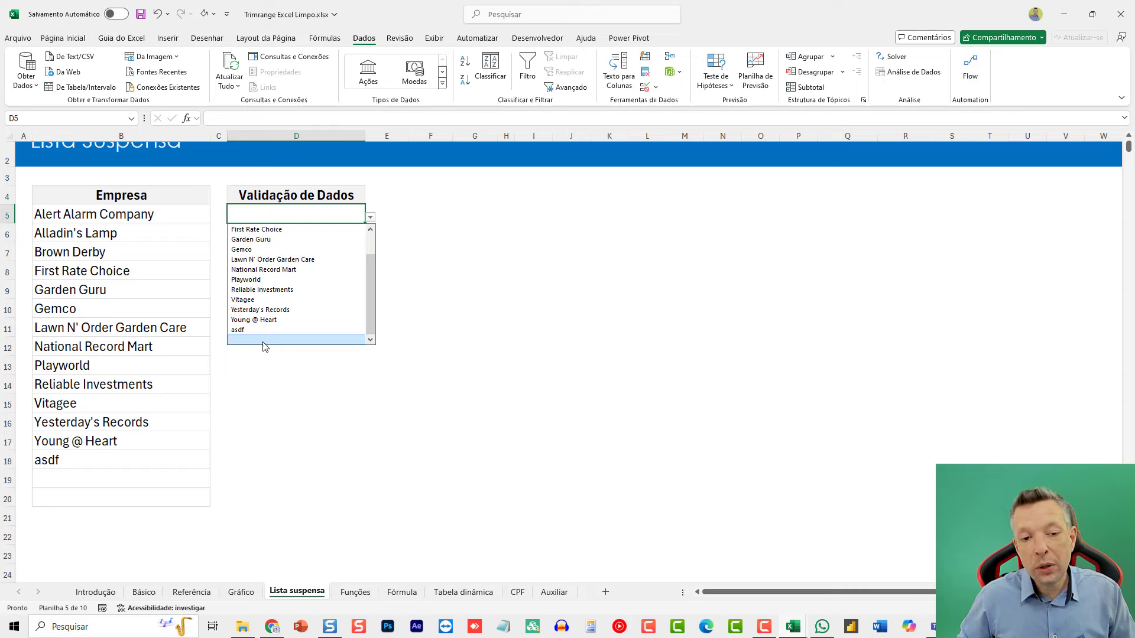
Change D5's validation source to the dotted reference =$B$5.:.$B$22 and check its drop-down list
{"action": "left_click", "coordinate": [645, 87]}
{"action": "left_click", "coordinate": [530, 352]}
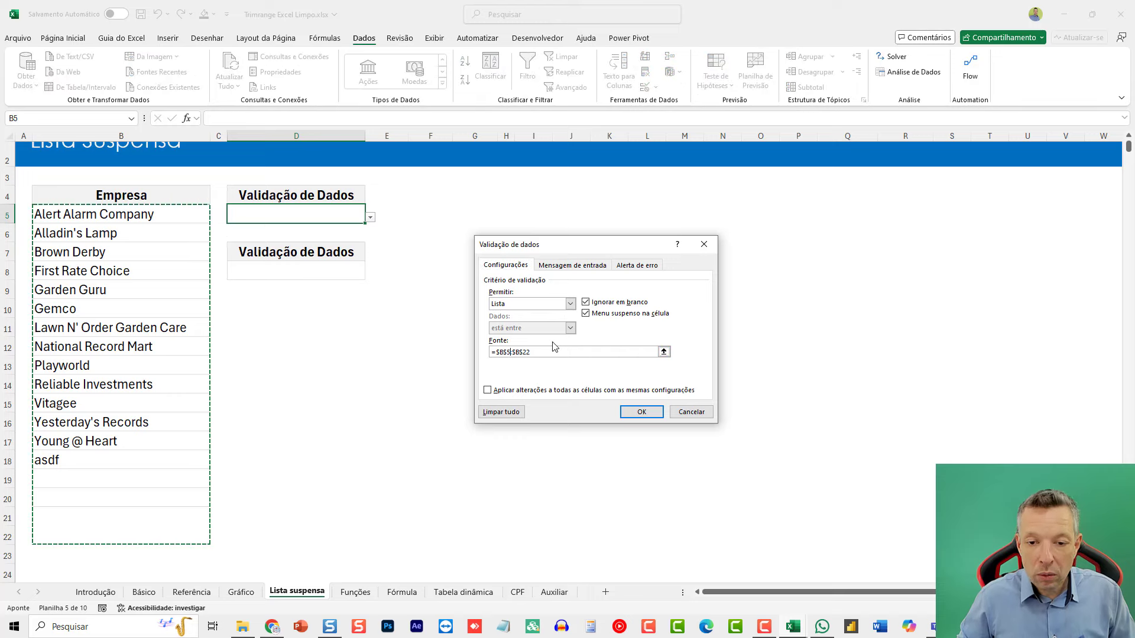
{"action": "left_click", "coordinate": [518, 352]}
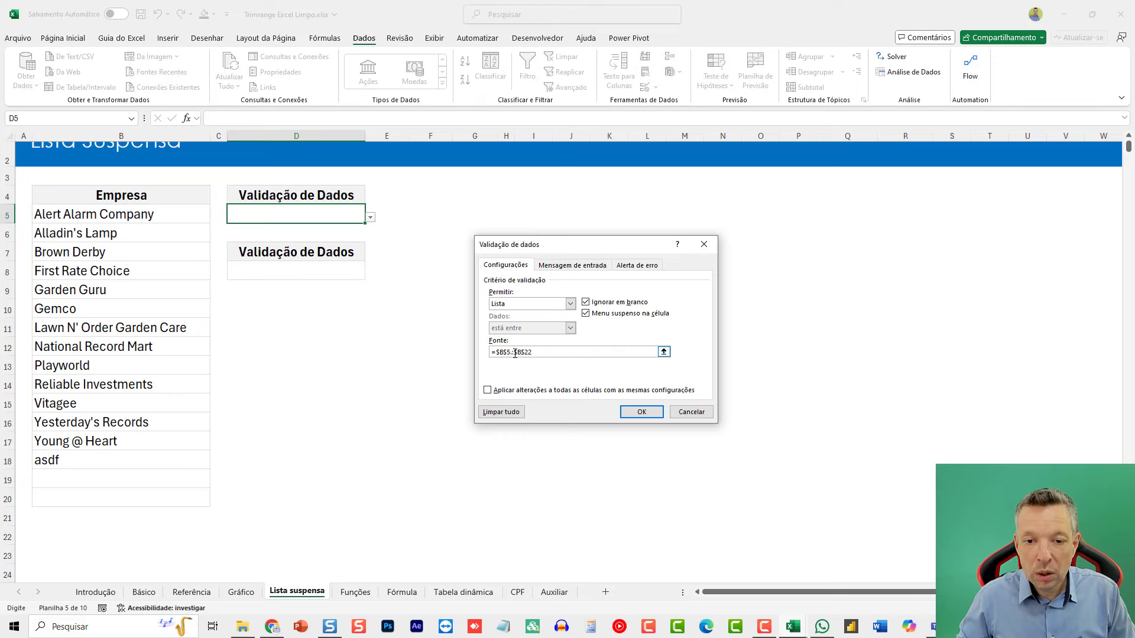
{"action": "left_click", "coordinate": [642, 412]}
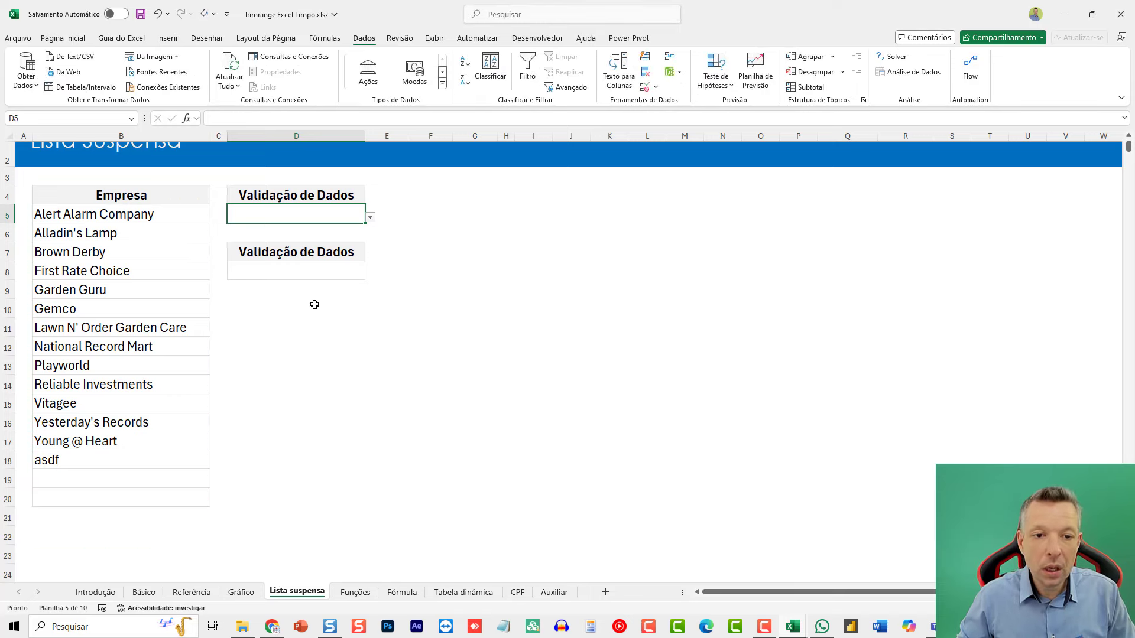
{"action": "left_click", "coordinate": [370, 217]}
{"action": "scroll", "coordinate": [365, 332], "scroll_direction": "down", "scroll_amount": 1}
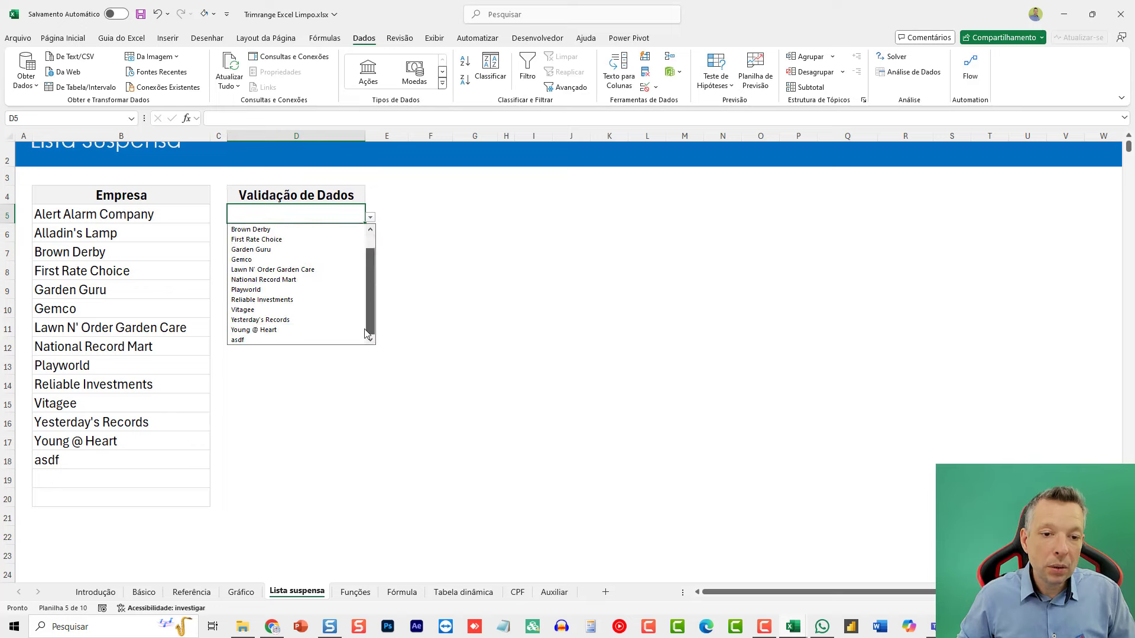
{"action": "left_click", "coordinate": [369, 228]}
Copy the Empresa names in B5:B18 to the range starting at B8, and clear B5:B7
{"action": "left_click", "coordinate": [91, 215]}
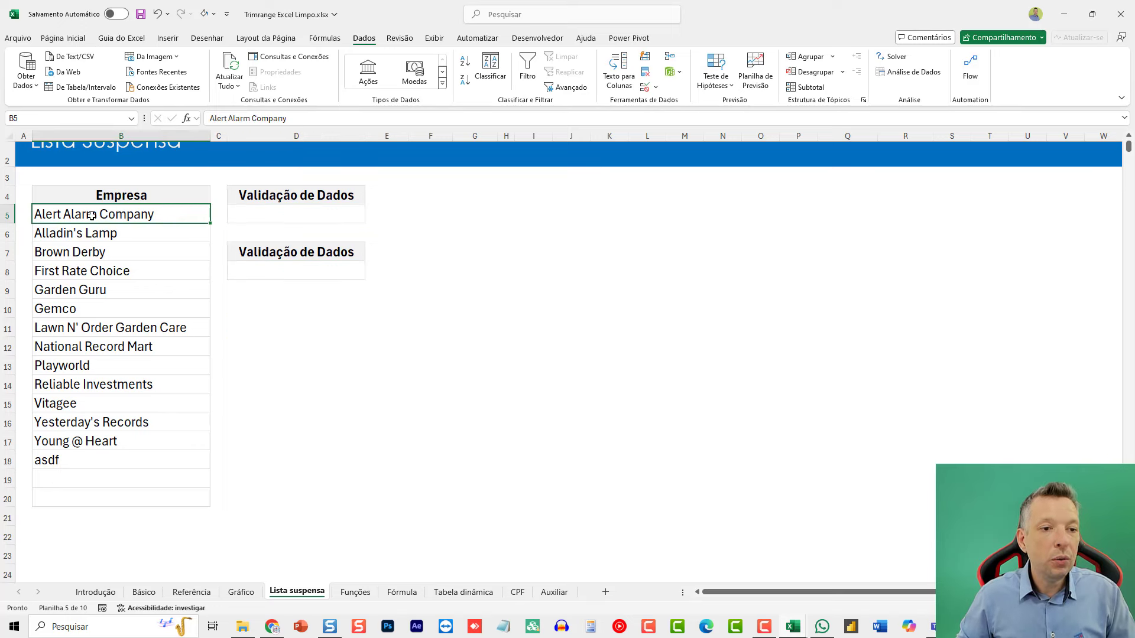
{"action": "left_click", "coordinate": [95, 460], "text": "shift"}
{"action": "key", "text": "ctrl+c"}
{"action": "left_click", "coordinate": [97, 269]}
{"action": "key", "text": "ctrl+v"}
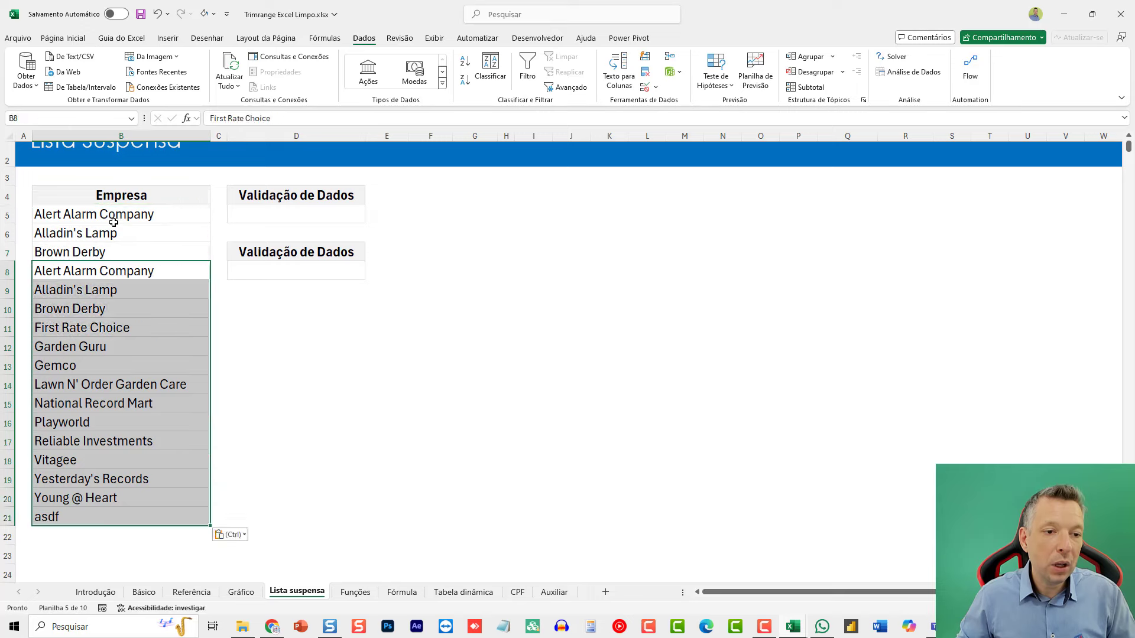
{"action": "left_click", "coordinate": [114, 222]}
{"action": "key", "text": "shift+Down"}
{"action": "key", "text": "shift+Down"}
{"action": "key", "text": "Delete"}
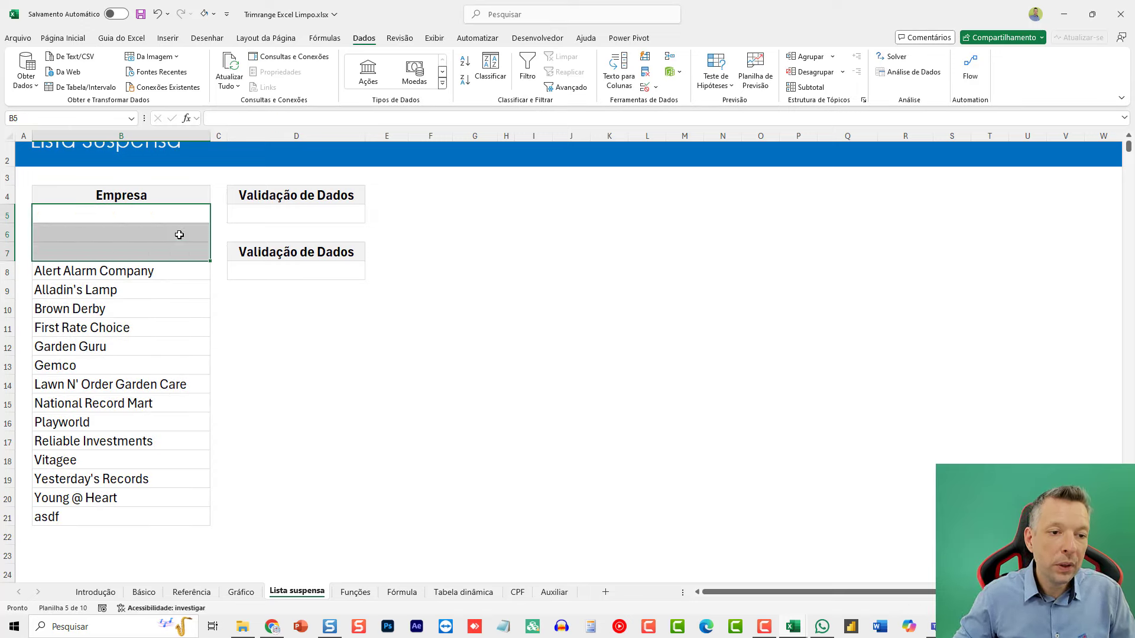
Check the start and end of D5's drop-down list for blank entries with the first Empresa rows empty
{"action": "left_click", "coordinate": [355, 218]}
{"action": "left_click", "coordinate": [371, 218]}
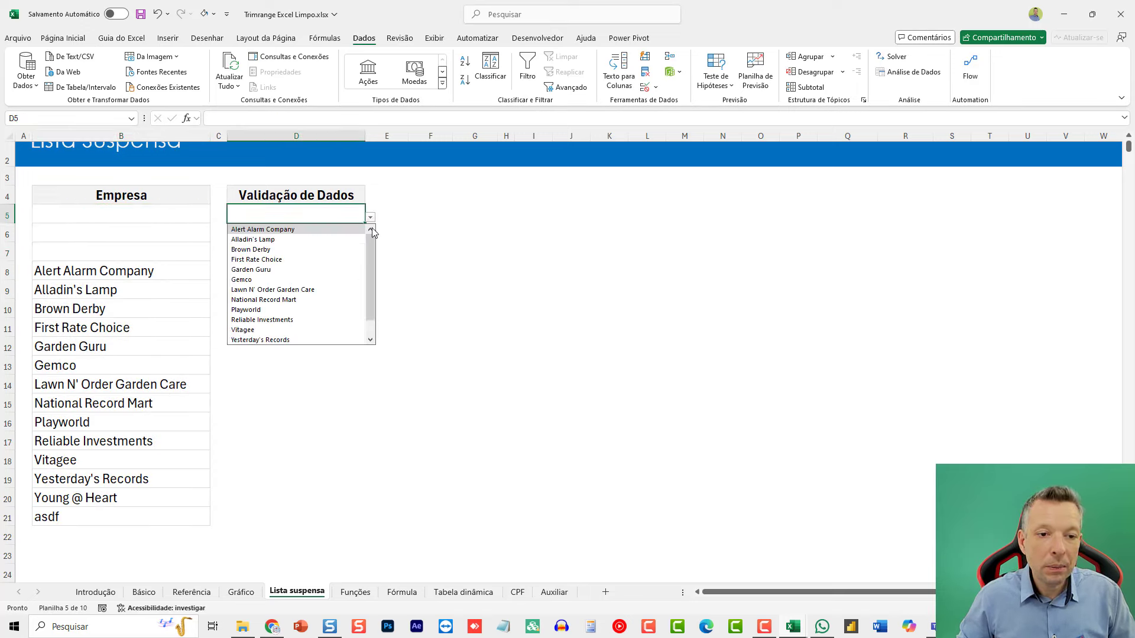
{"action": "left_click_drag", "start_coordinate": [368, 248], "coordinate": [365, 299]}
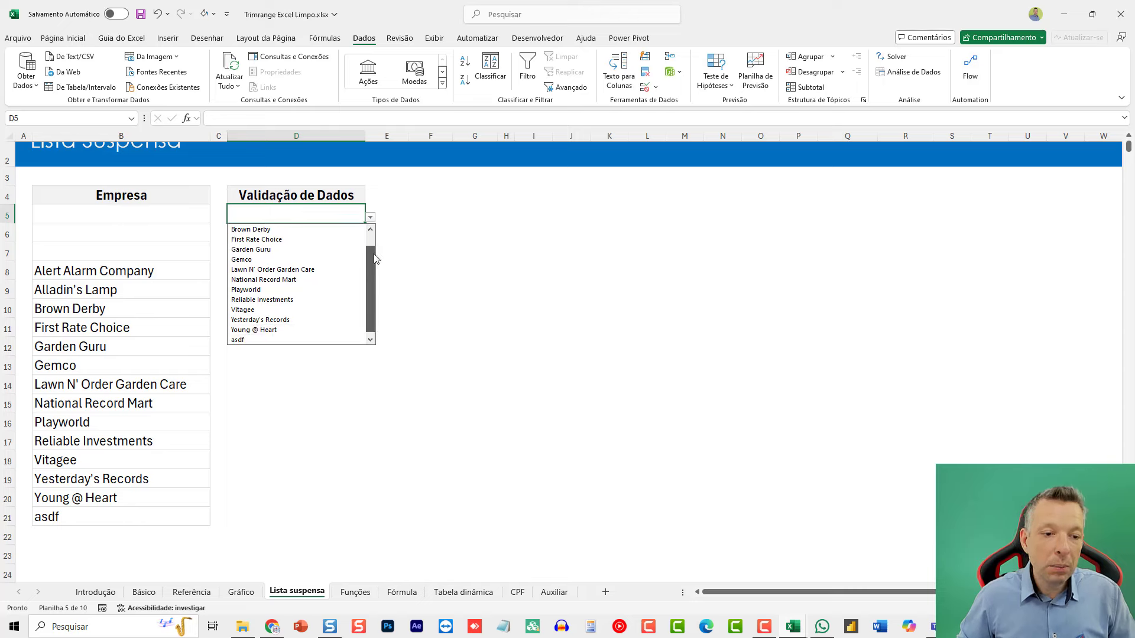
{"action": "mouse_move", "coordinate": [374, 255]}
{"action": "left_mouse_down"}
{"action": "mouse_move", "coordinate": [376, 320]}
{"action": "mouse_move", "coordinate": [370, 232]}
{"action": "mouse_move", "coordinate": [371, 271]}
{"action": "left_mouse_up"}
{"action": "key", "text": "Escape"}
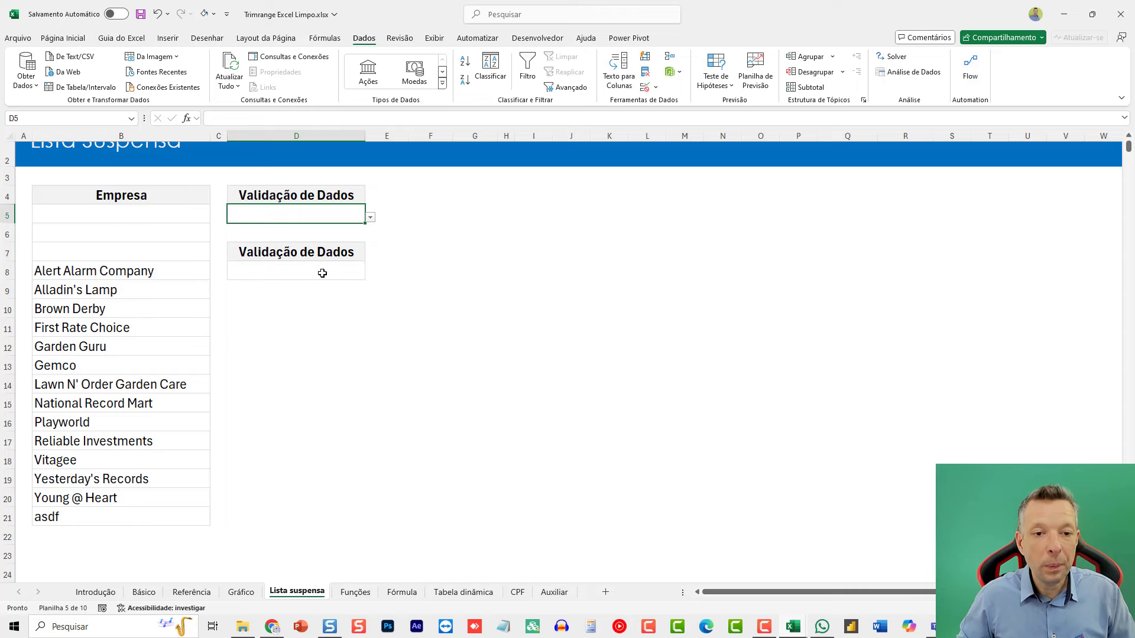
Add list-type data validation to D8 with the whole-column dotted source =$B.:.$B
{"action": "left_click", "coordinate": [355, 274]}
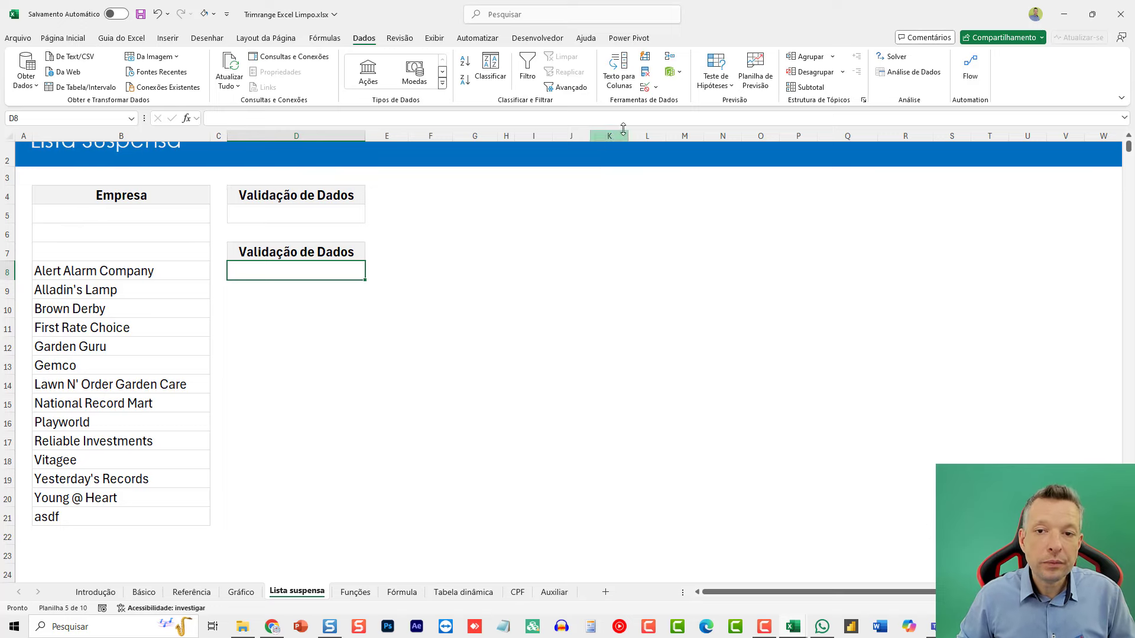
{"action": "left_click", "coordinate": [645, 87]}
{"action": "left_click", "coordinate": [569, 303]}
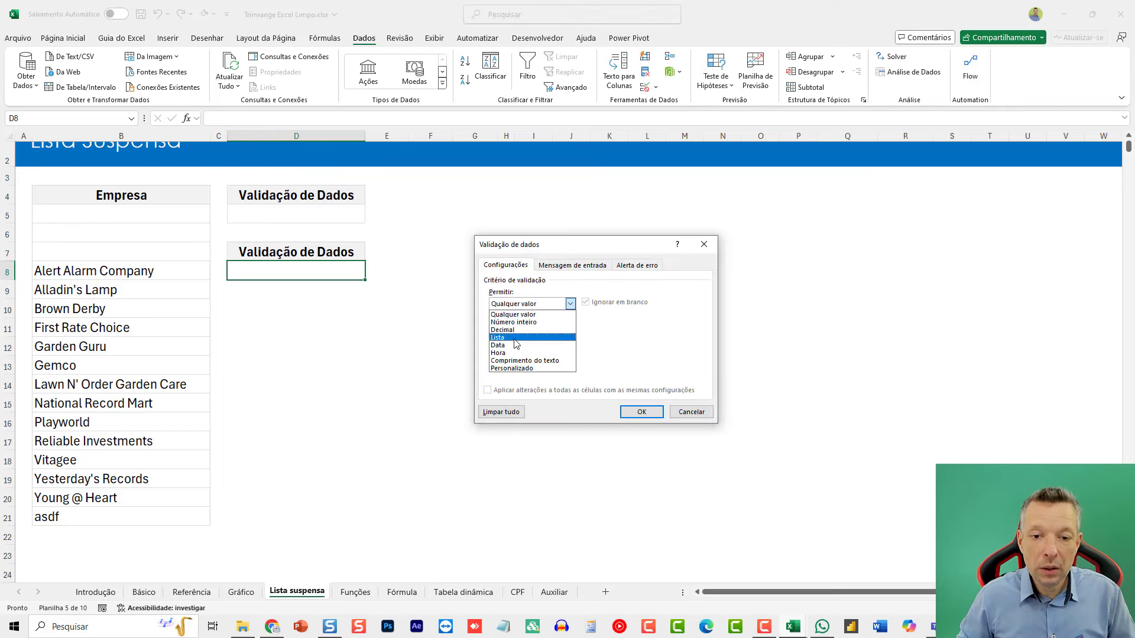
{"action": "left_click", "coordinate": [514, 338]}
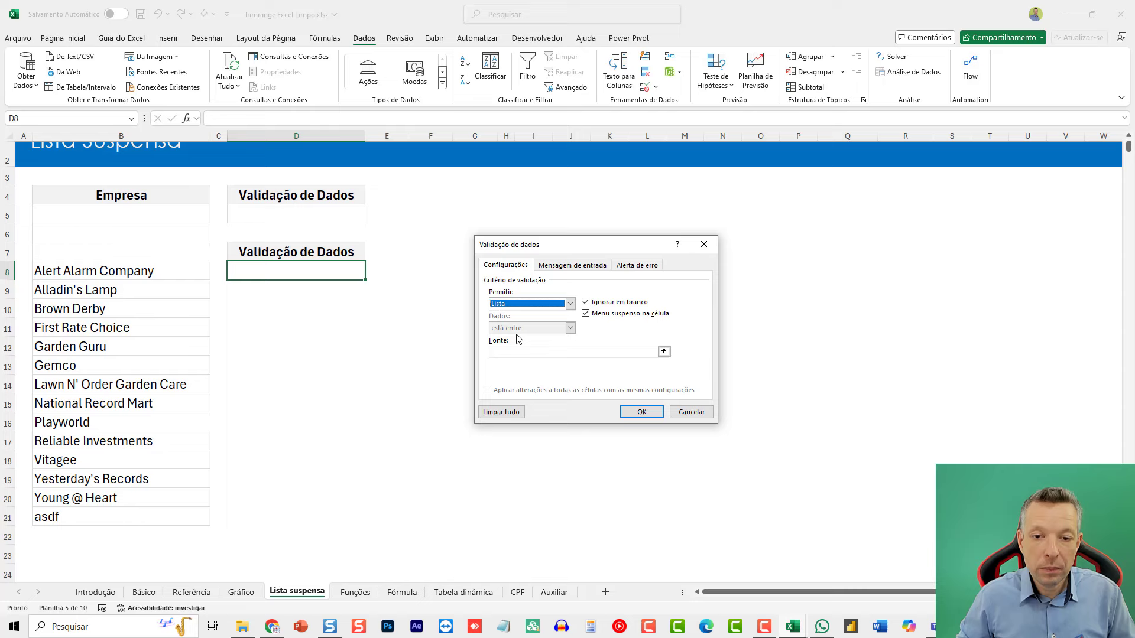
{"action": "left_click", "coordinate": [122, 141]}
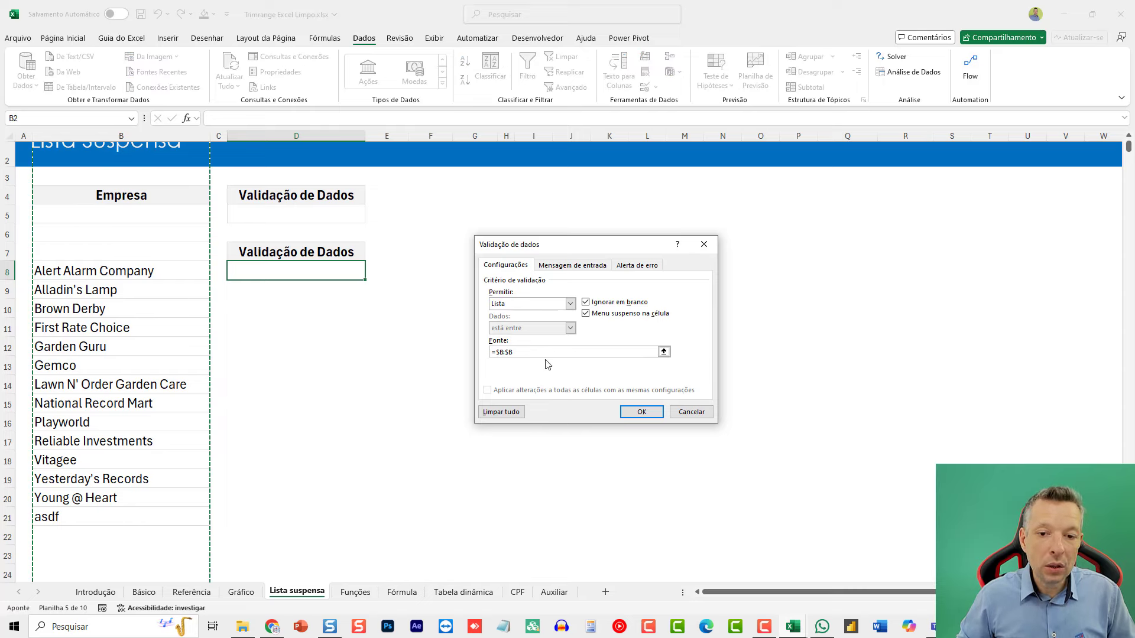
{"action": "left_click", "coordinate": [504, 352]}
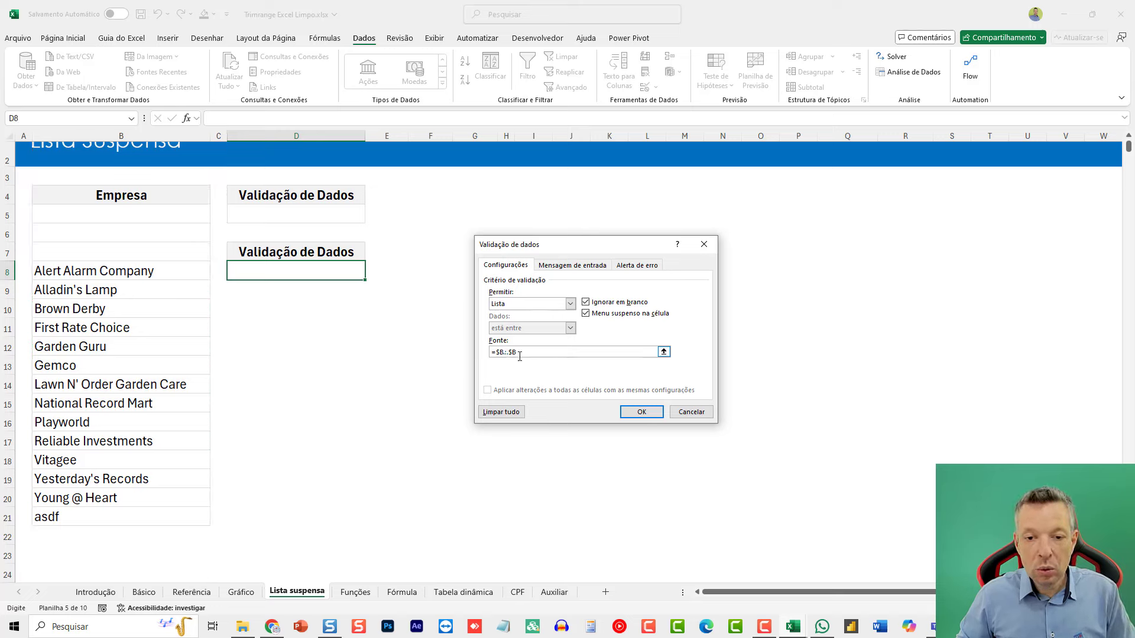
{"action": "left_click", "coordinate": [641, 412]}
Examine D8's drop-down list for the header and blank entries
{"action": "left_click", "coordinate": [370, 274]}
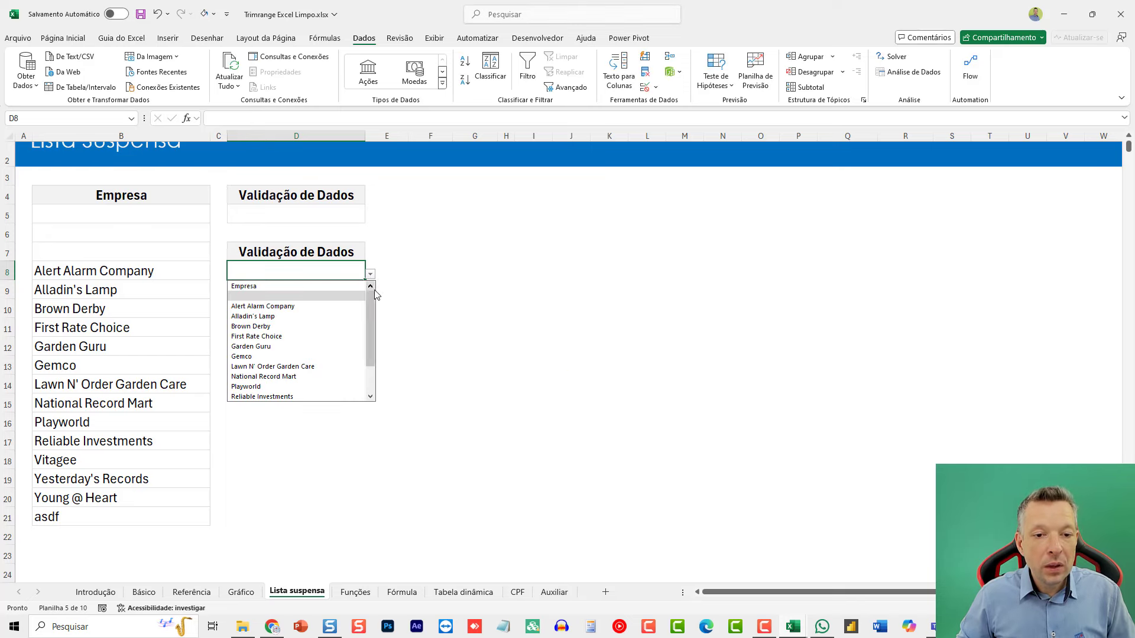
{"action": "scroll", "coordinate": [374, 296], "scroll_direction": "down", "scroll_amount": 3}
{"action": "scroll", "coordinate": [374, 311], "scroll_direction": "up", "scroll_amount": 3}
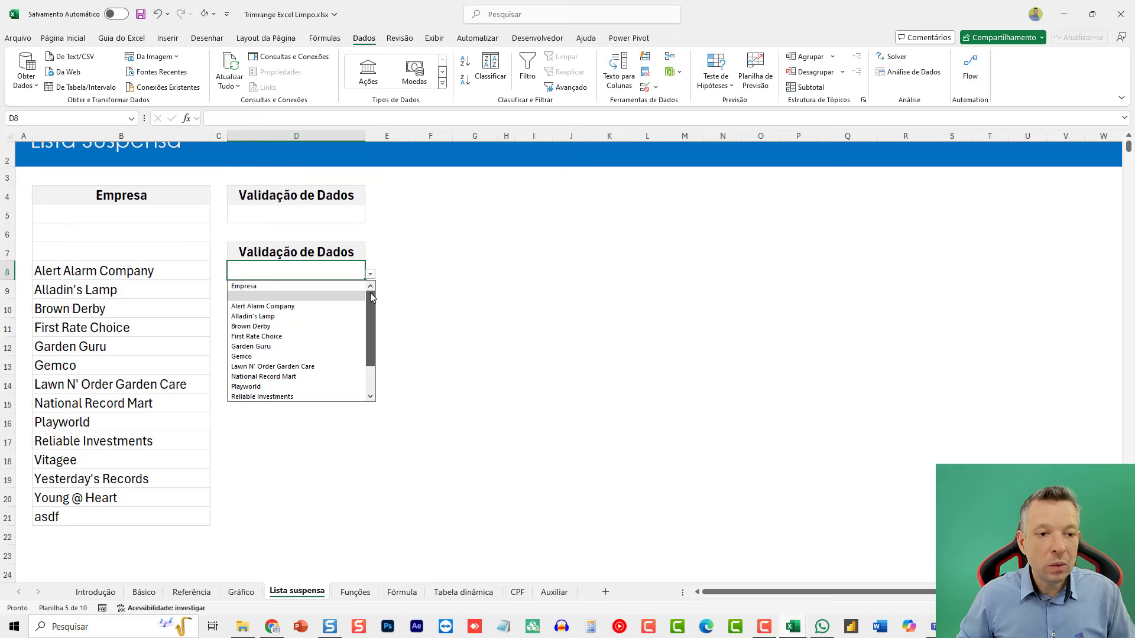
{"action": "mouse_move", "coordinate": [370, 293]}
{"action": "left_mouse_down"}
{"action": "mouse_move", "coordinate": [370, 378]}
{"action": "mouse_move", "coordinate": [370, 293]}
{"action": "left_mouse_up"}
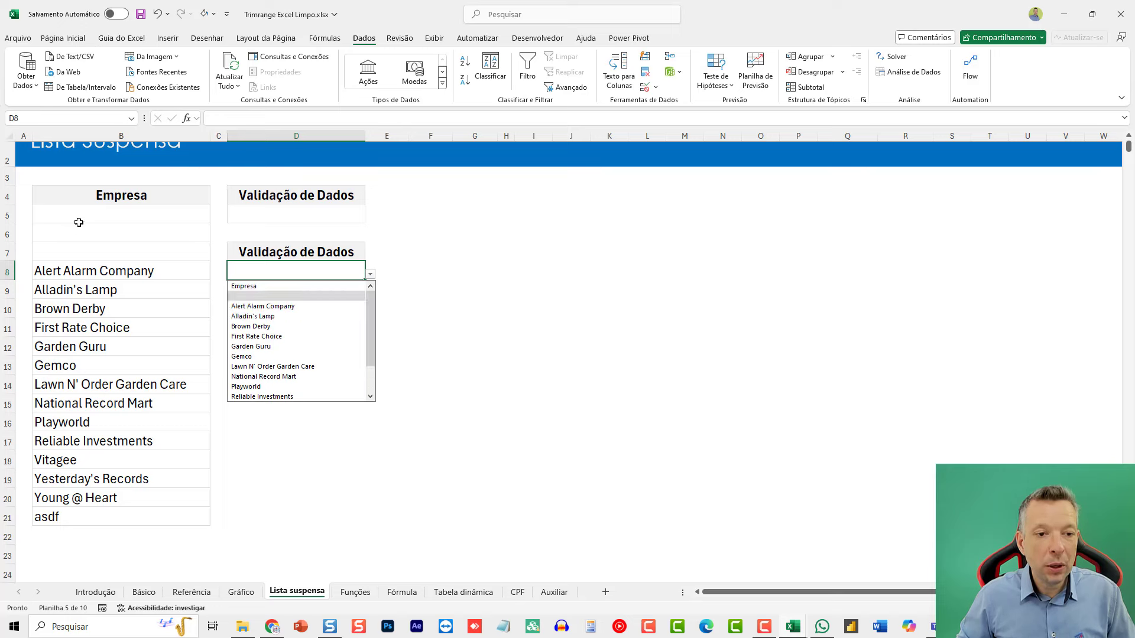
Copy the Empresa names back to start at B5, and delete the leftover duplicates in B19:B21
{"action": "left_click", "coordinate": [113, 211]}
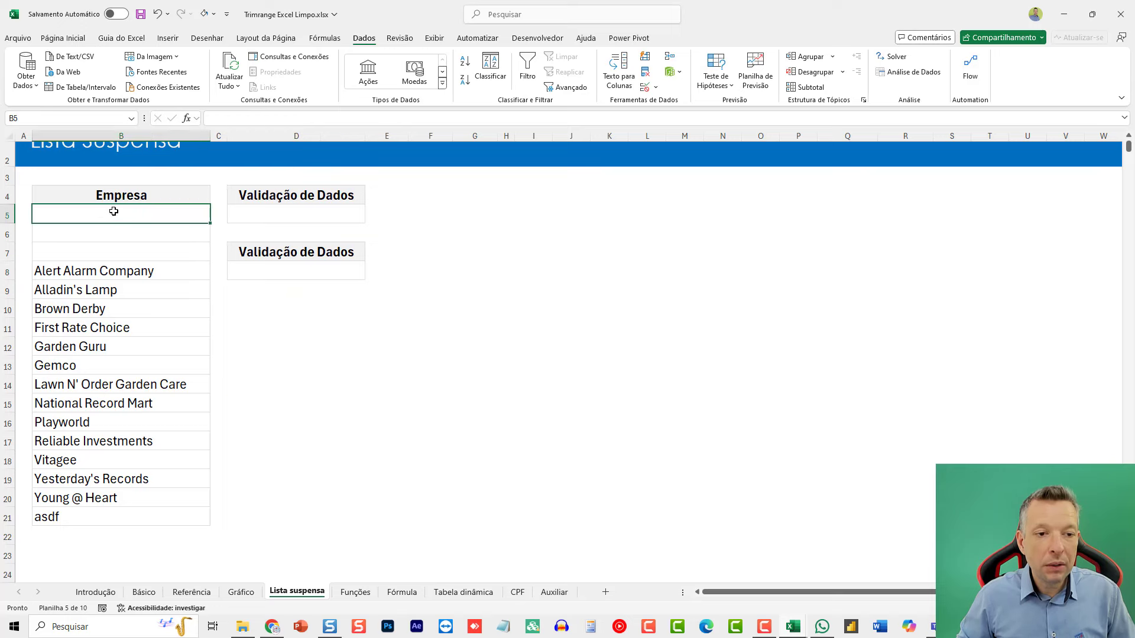
{"action": "left_click_drag", "start_coordinate": [124, 270], "coordinate": [86, 518]}
{"action": "key", "text": "ctrl+c"}
{"action": "left_click", "coordinate": [119, 214]}
{"action": "key", "text": "ctrl+v"}
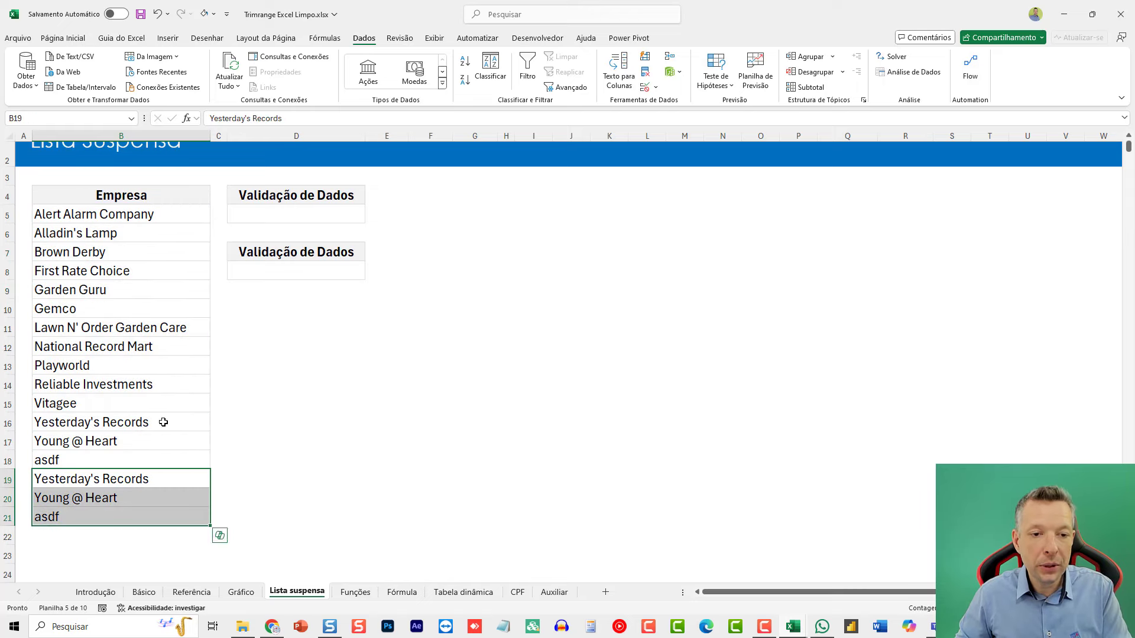
{"action": "key", "text": "Delete"}
Look through D8's drop-down list again with the Empresa names directly below their header
{"action": "left_click", "coordinate": [306, 270]}
{"action": "left_click", "coordinate": [370, 274]}
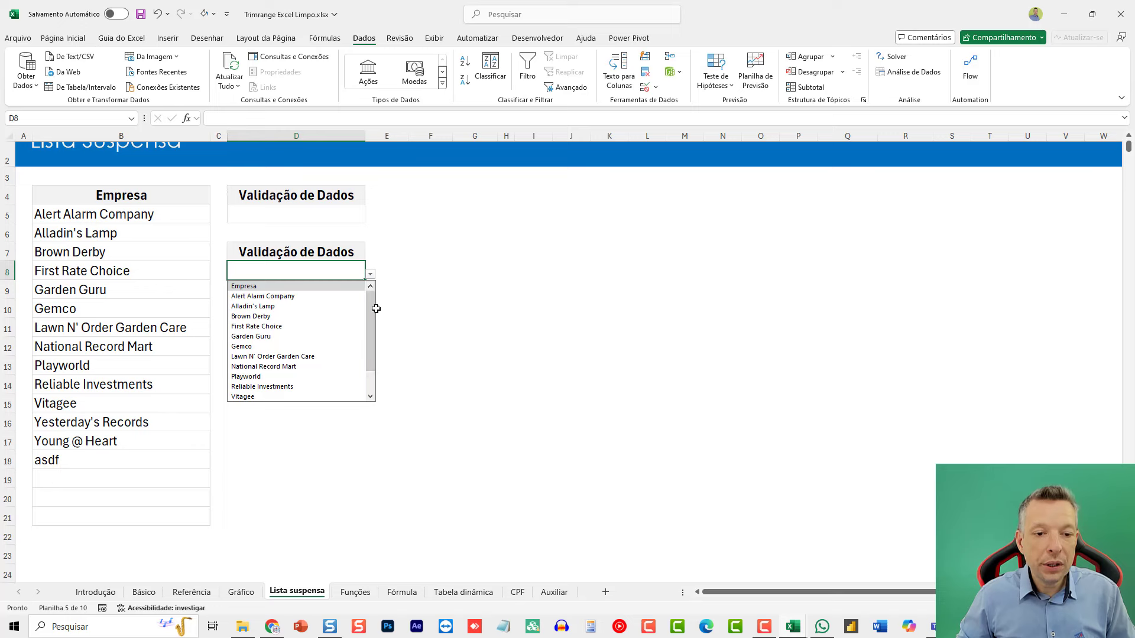
{"action": "left_click", "coordinate": [378, 305]}
{"action": "left_click", "coordinate": [355, 271]}
{"action": "left_click", "coordinate": [370, 274]}
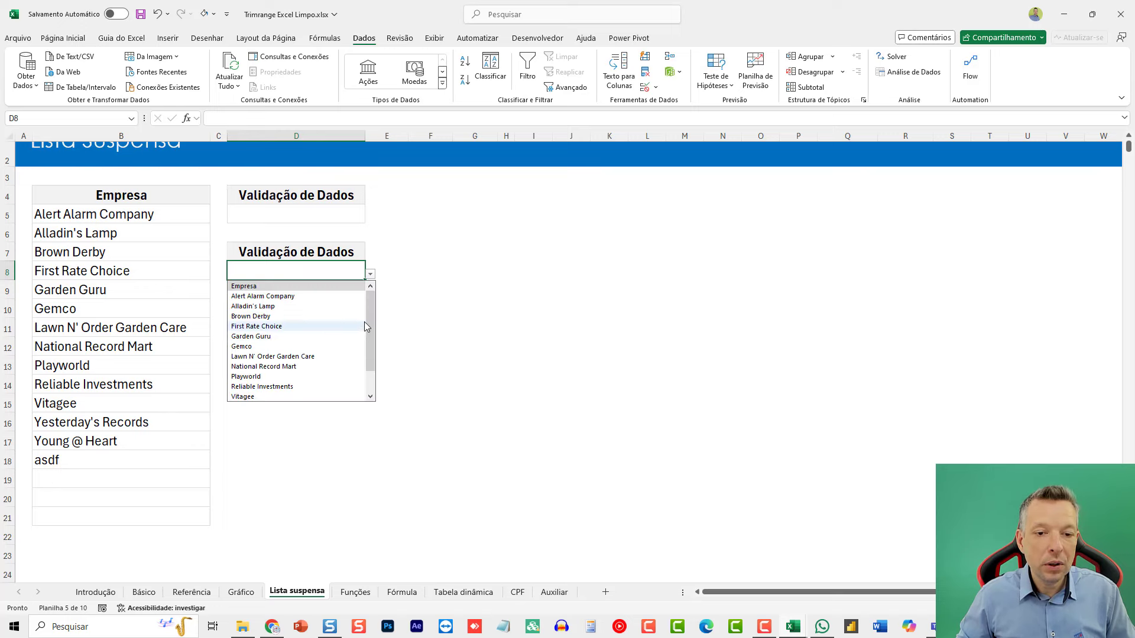
{"action": "scroll", "coordinate": [364, 324], "scroll_direction": "down", "scroll_amount": 1}
{"action": "scroll", "coordinate": [364, 324], "scroll_direction": "up", "scroll_amount": 1}
Clear the Empresa header in B4 to check D8's drop-down list without it, and undo the deletion
{"action": "left_click", "coordinate": [144, 200]}
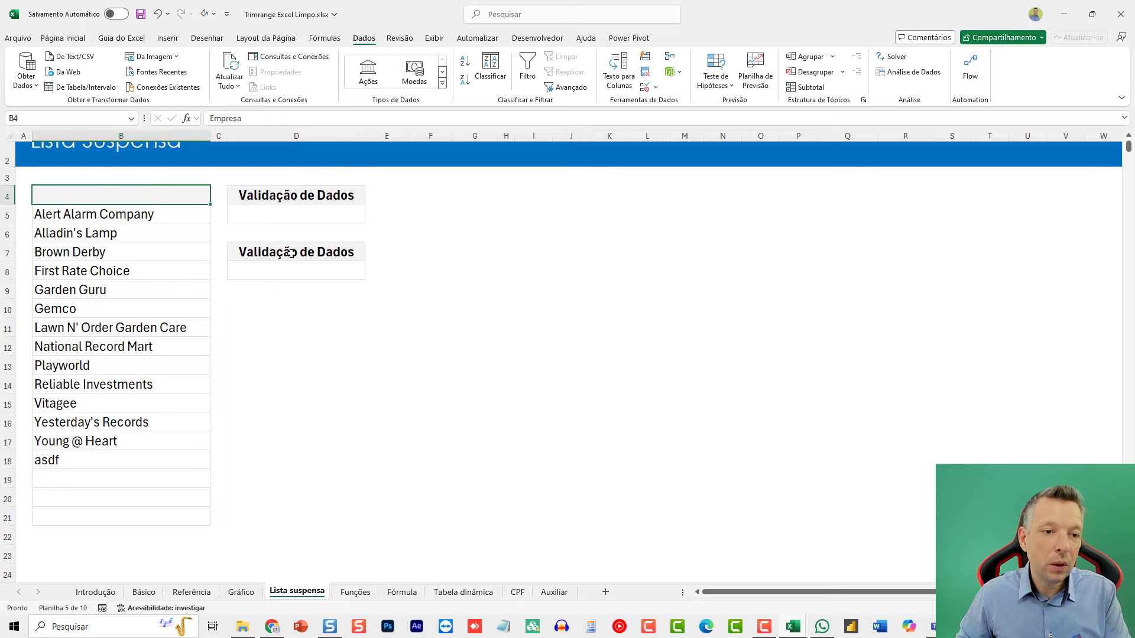
{"action": "key", "text": "Delete"}
{"action": "left_click", "coordinate": [355, 271]}
{"action": "left_click", "coordinate": [370, 274]}
{"action": "scroll", "coordinate": [373, 297], "scroll_direction": "down", "scroll_amount": 2}
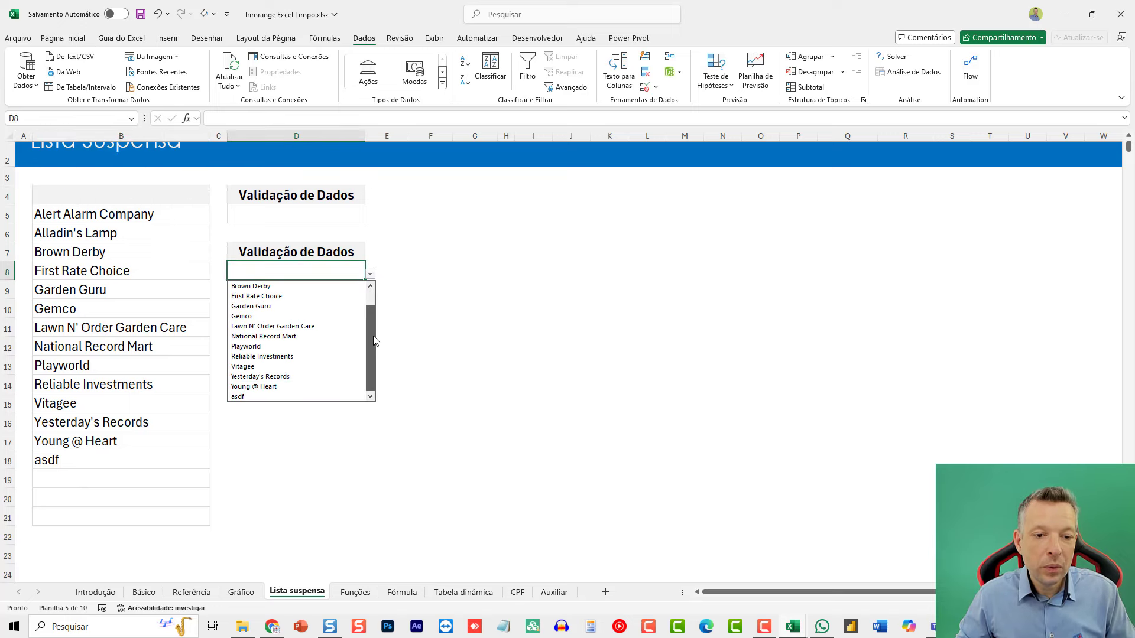
{"action": "left_click", "coordinate": [348, 269]}
{"action": "key", "text": "ctrl+z"}
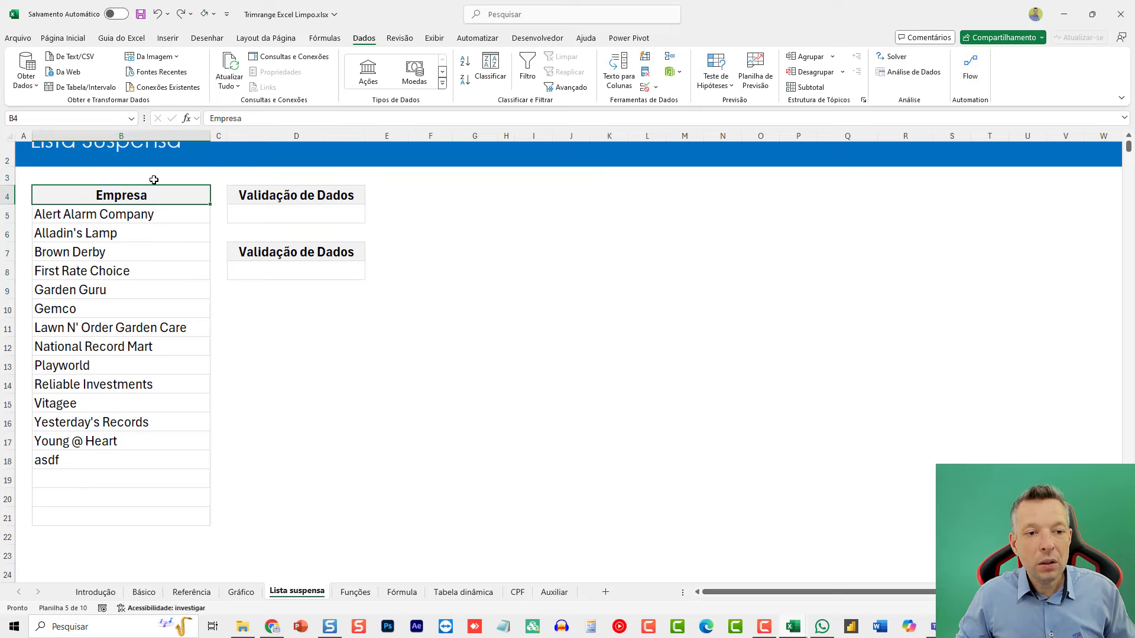
Enter the whole-column reference =B:B in cell I8
{"action": "left_click", "coordinate": [512, 272]}
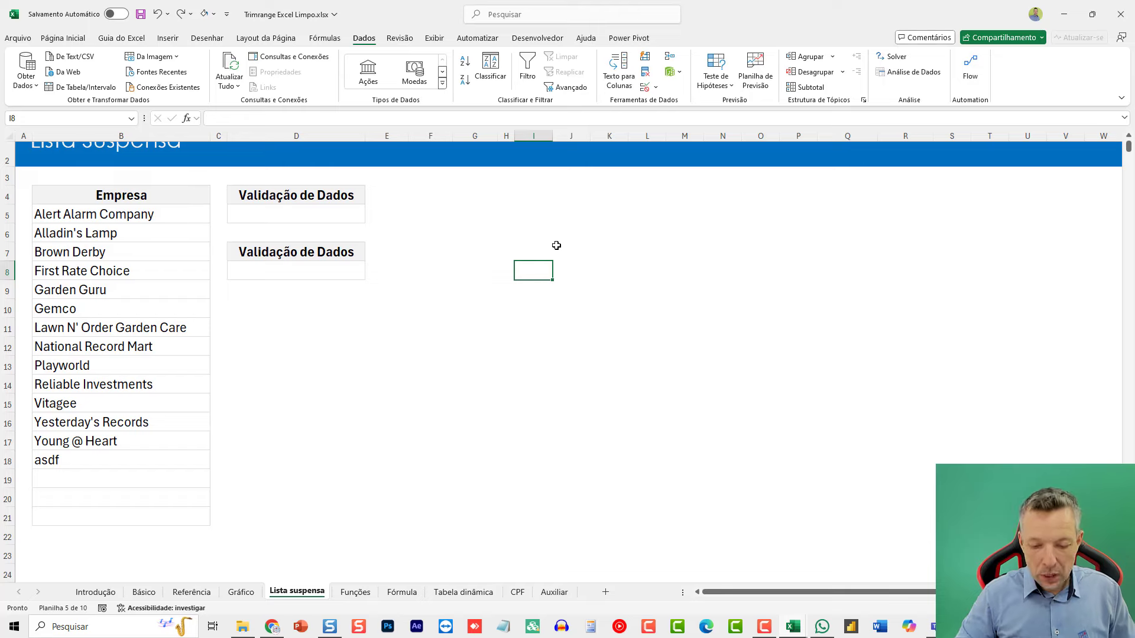
{"action": "type", "text": "="}
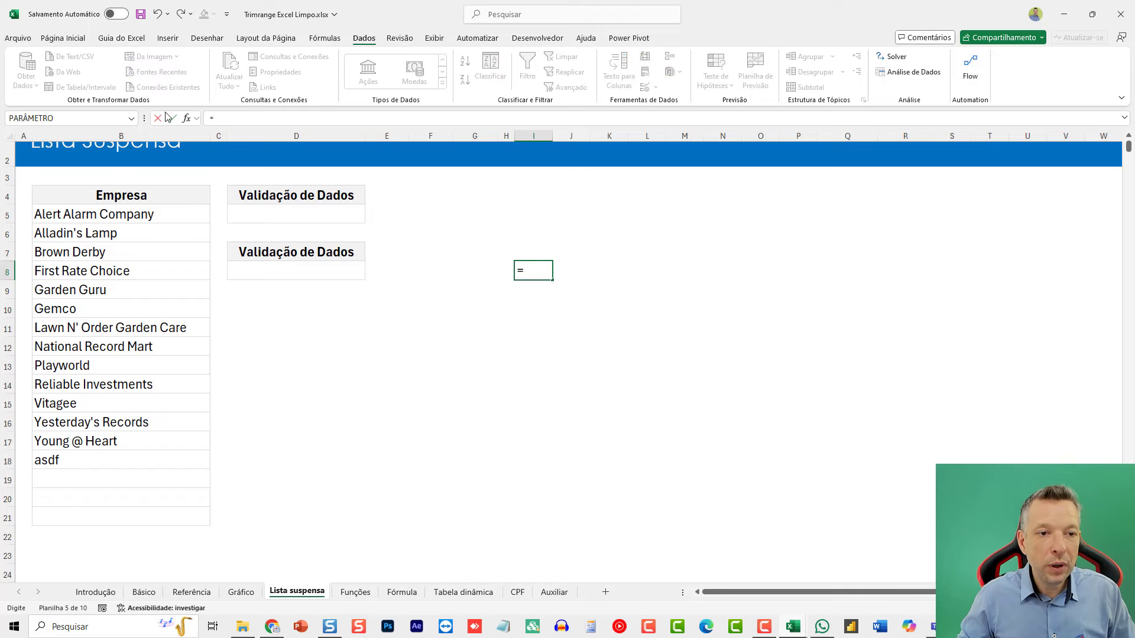
{"action": "left_click", "coordinate": [121, 136]}
{"action": "key", "text": "Return"}
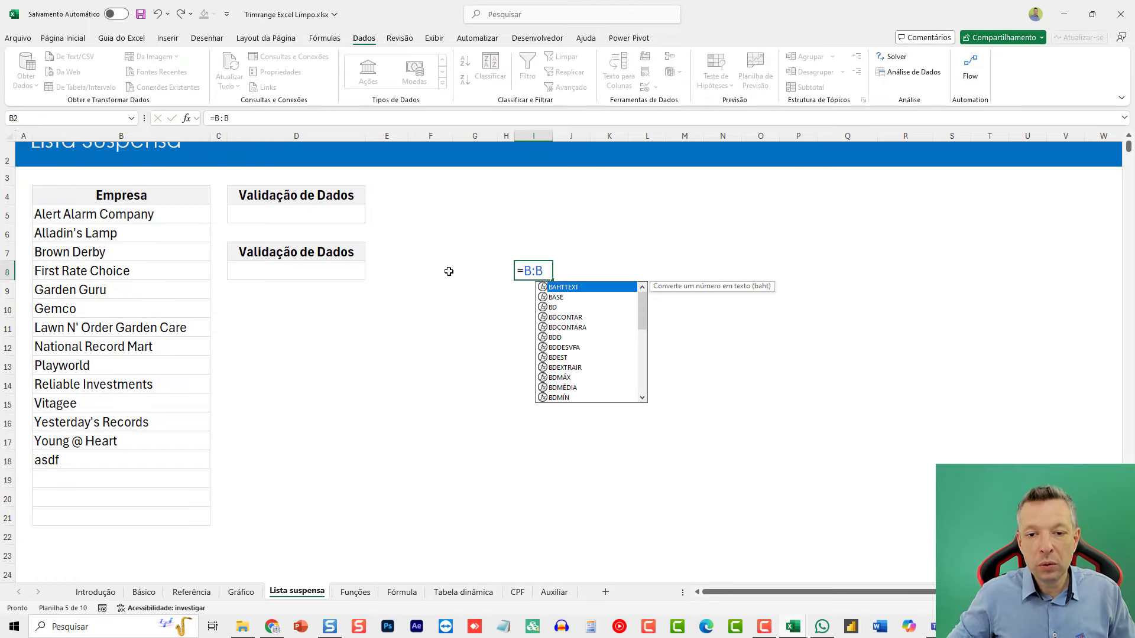
{"action": "left_click", "coordinate": [571, 273]}
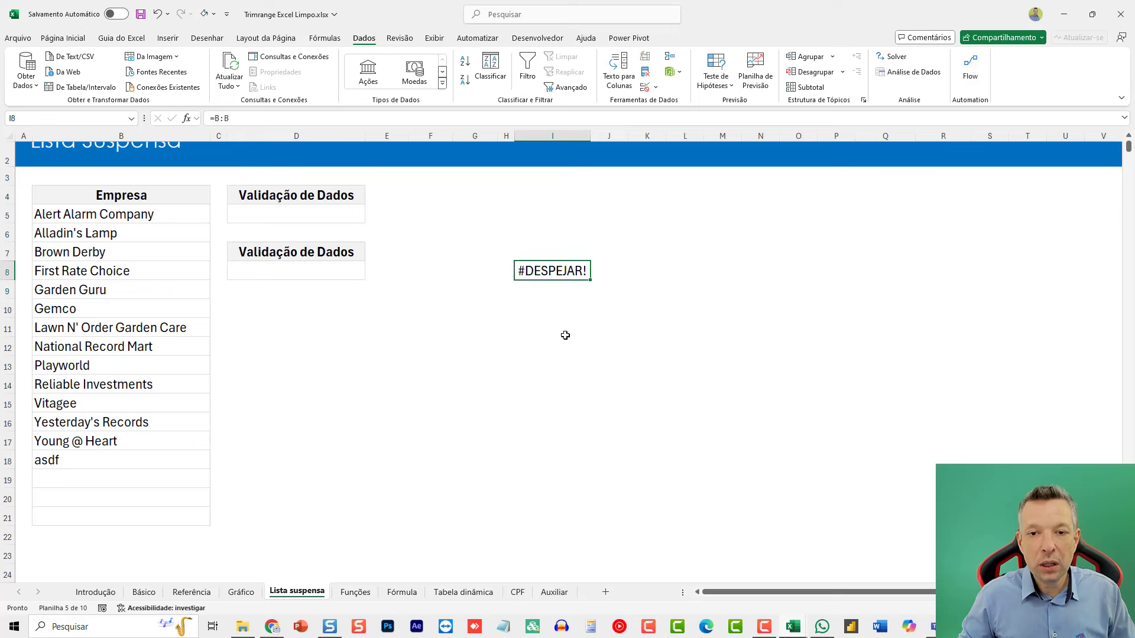
Change I8's formula to the trimmed reference =B.:.B, and clear the cell
{"action": "double_click", "coordinate": [553, 280]}
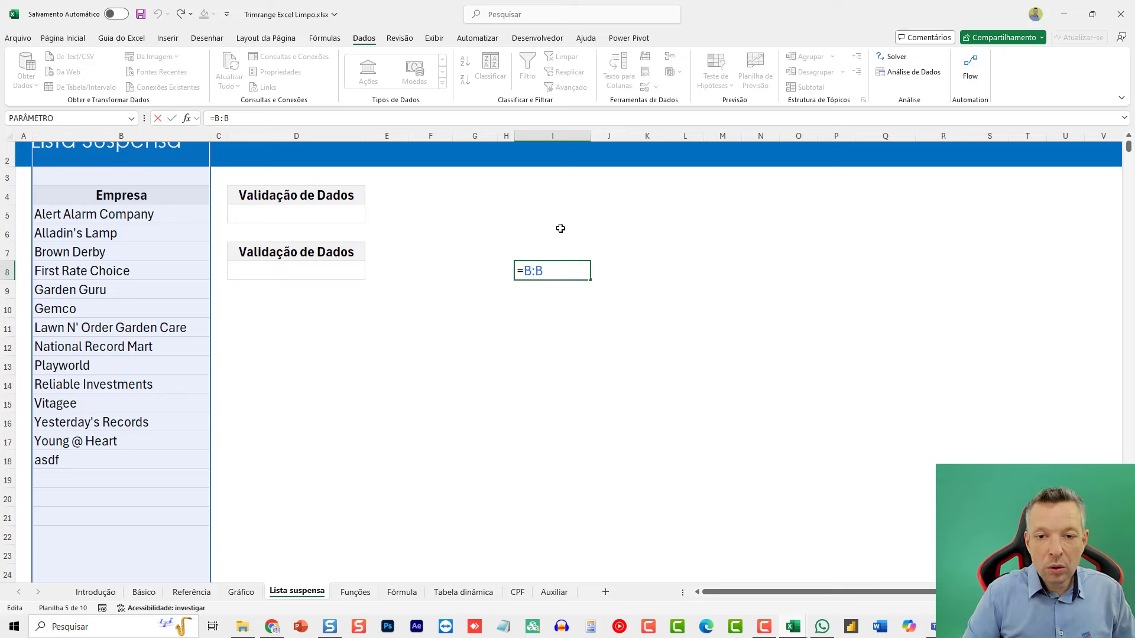
{"action": "type", "text": ".:."}
{"action": "key", "text": "Return"}
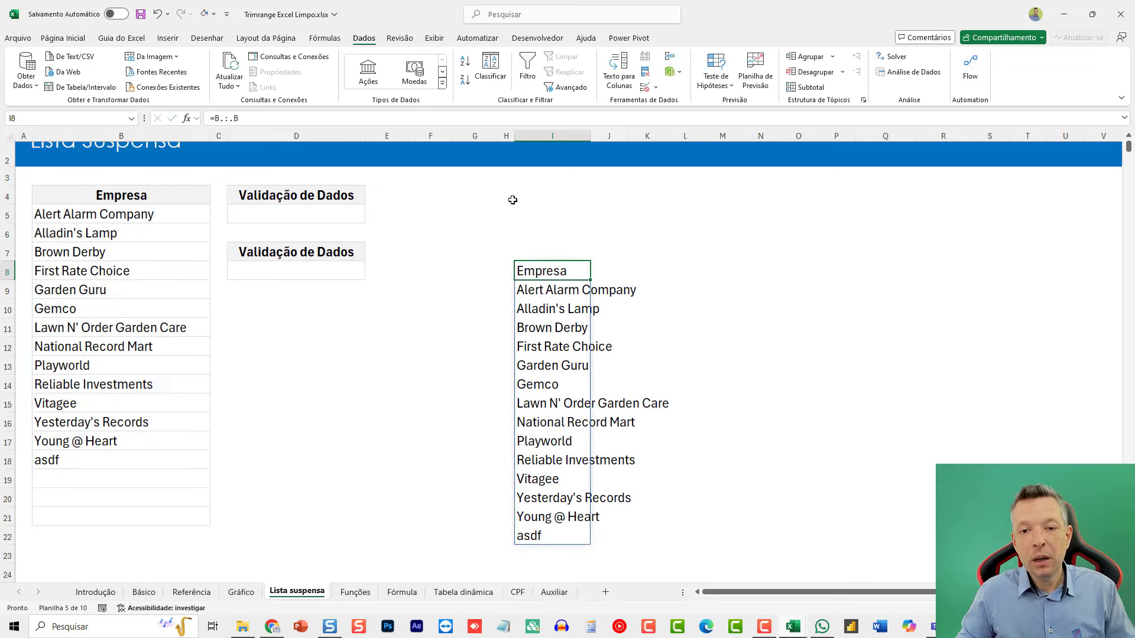
{"action": "key", "text": "Delete"}
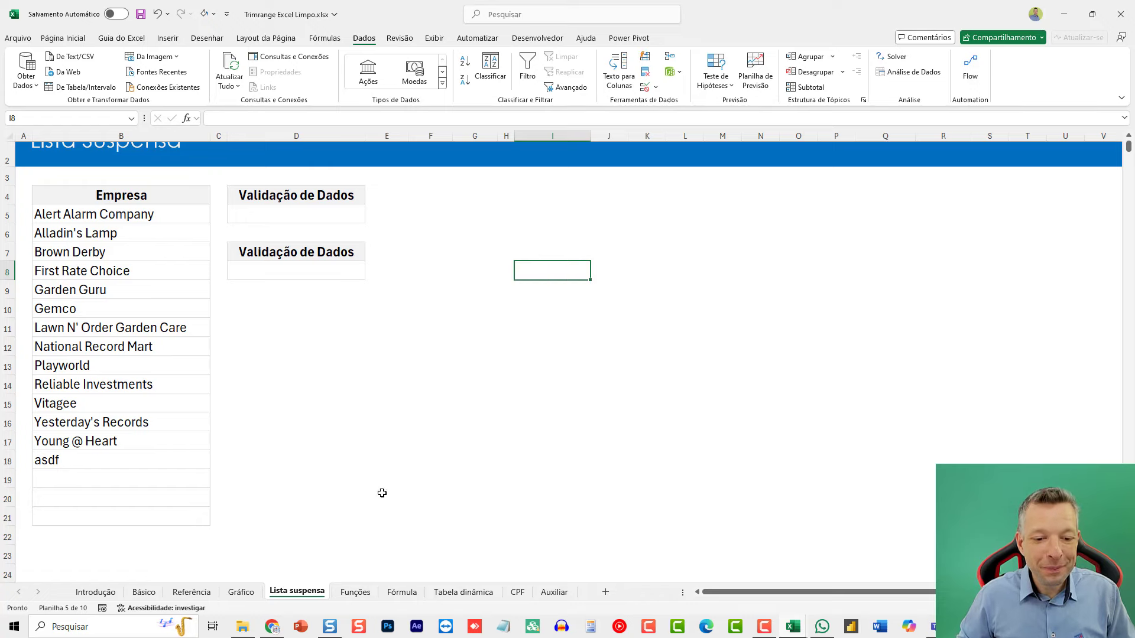
On the Funções sheet, enter =MÊS(E5:E19) in G5 to extract the months from the DATA column
{"action": "left_click", "coordinate": [355, 592]}
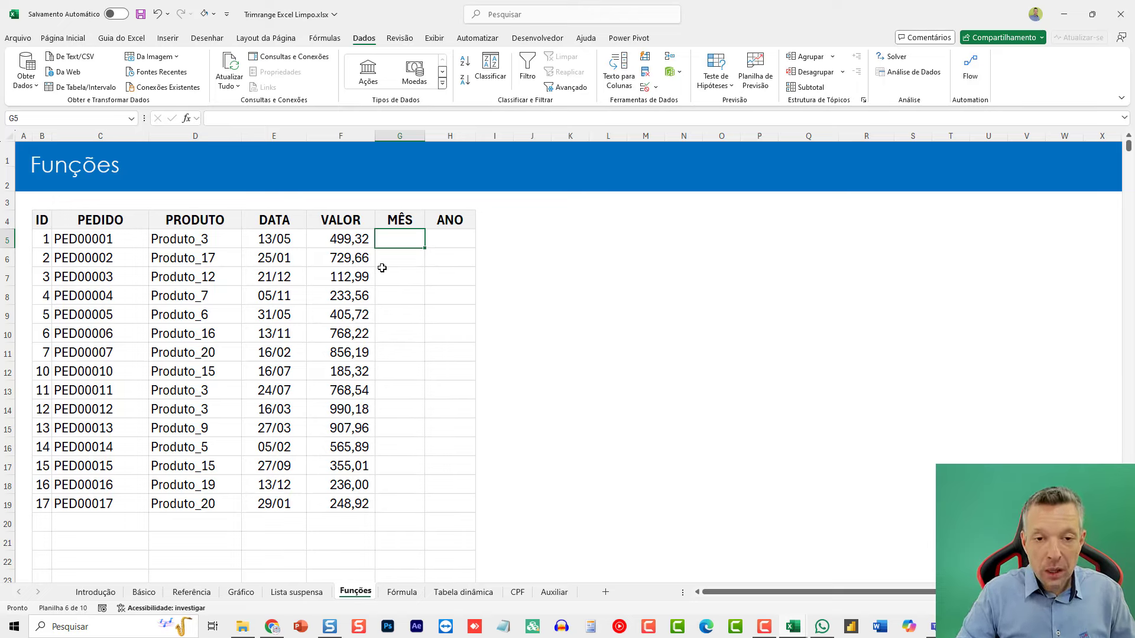
{"action": "type", "text": "="}
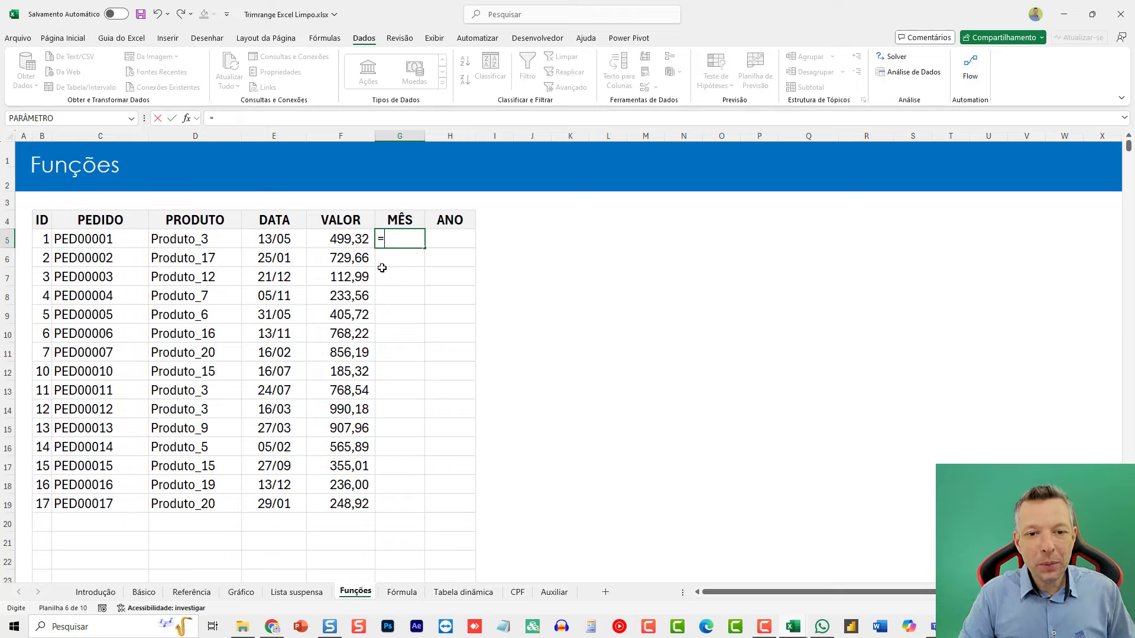
{"action": "type", "text": "Mês("}
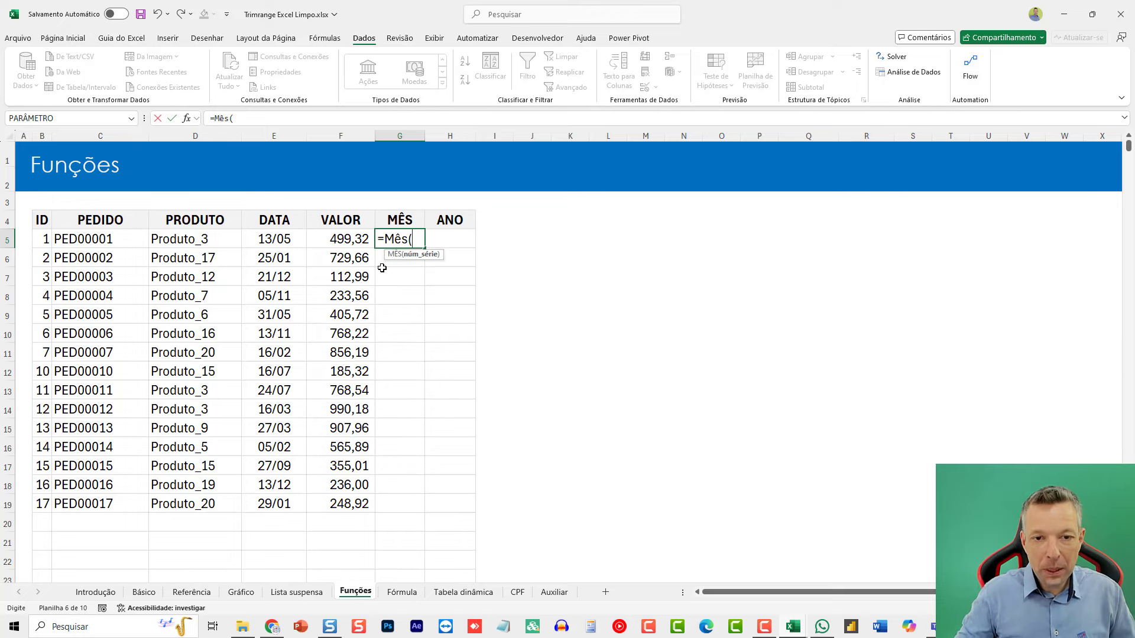
{"action": "left_click_drag", "start_coordinate": [277, 239], "coordinate": [272, 495]}
{"action": "type", "text": ")"}
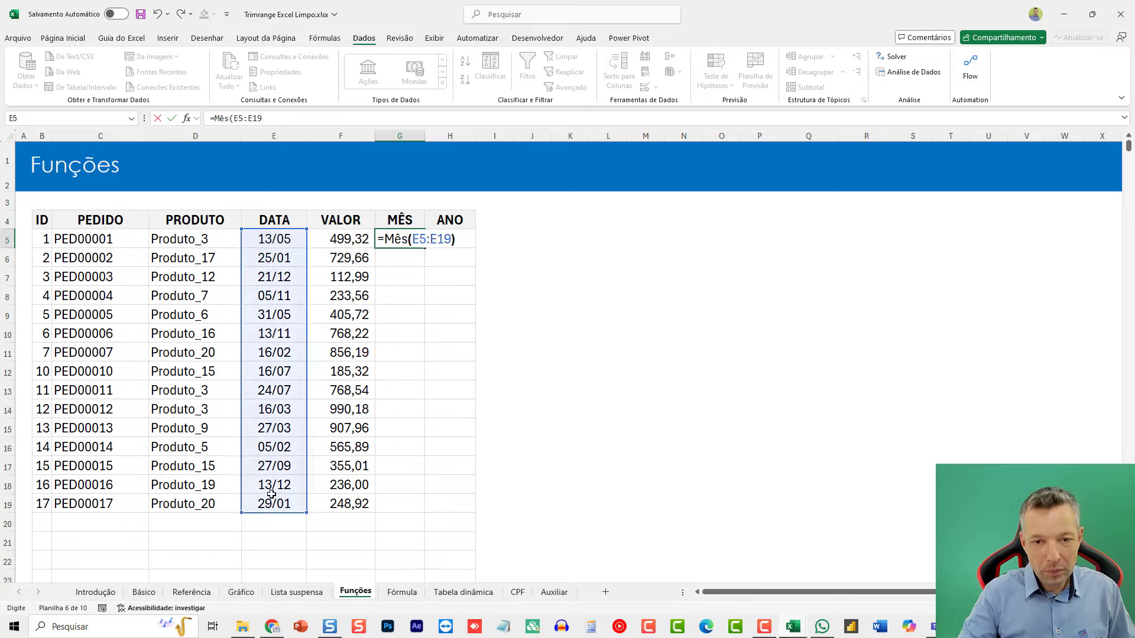
{"action": "key", "text": "ctrl+Return"}
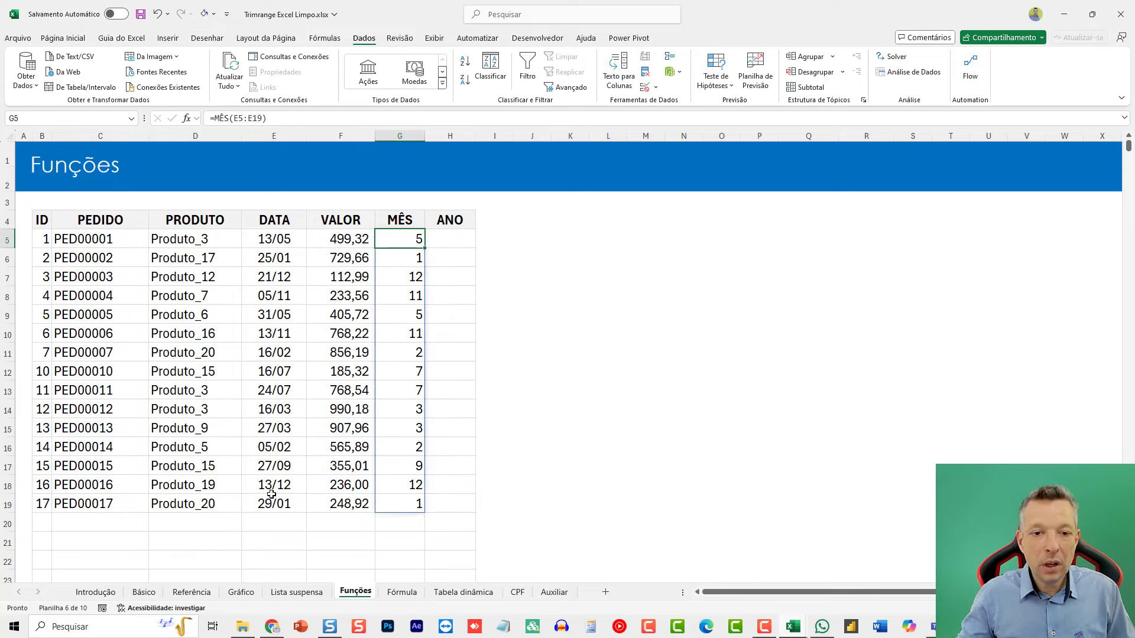
Extend G5's MÊS range to E5:E22 and select the extra rows E20:G22 to examine the results for the blank dates
{"action": "key", "text": "F2"}
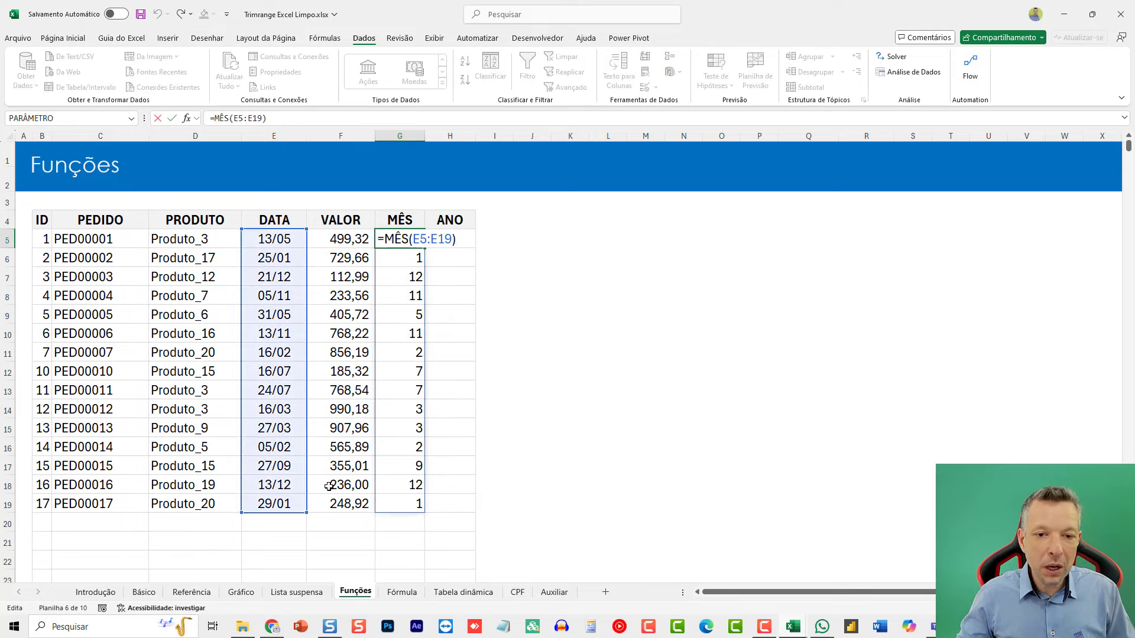
{"action": "left_click_drag", "start_coordinate": [306, 512], "coordinate": [293, 555]}
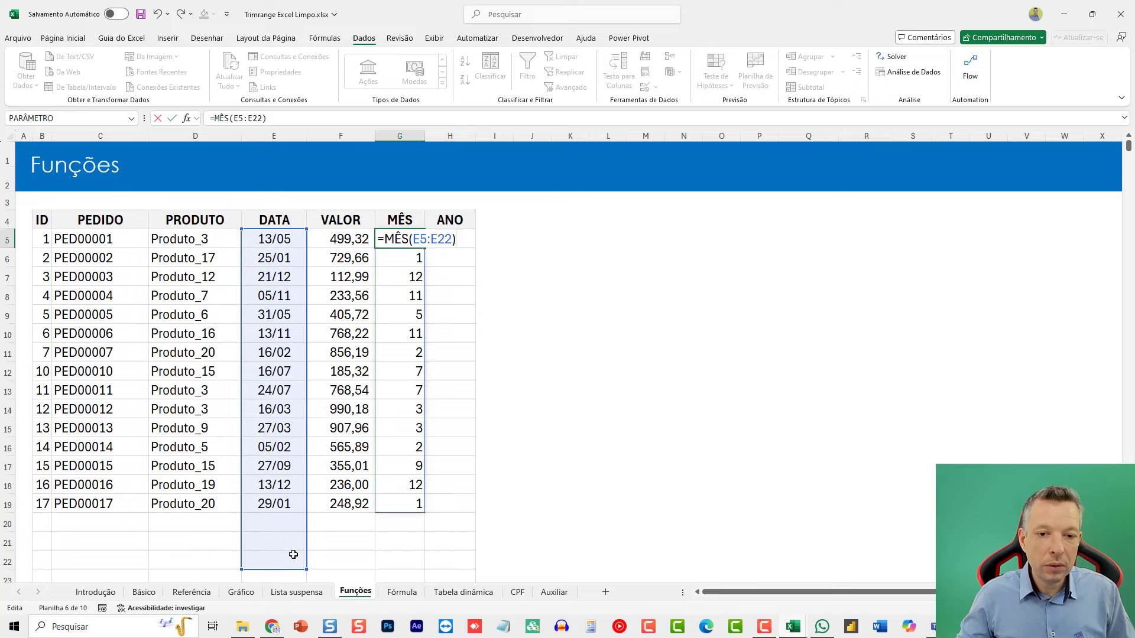
{"action": "key", "text": "Return"}
{"action": "left_click_drag", "start_coordinate": [406, 524], "coordinate": [275, 560]}
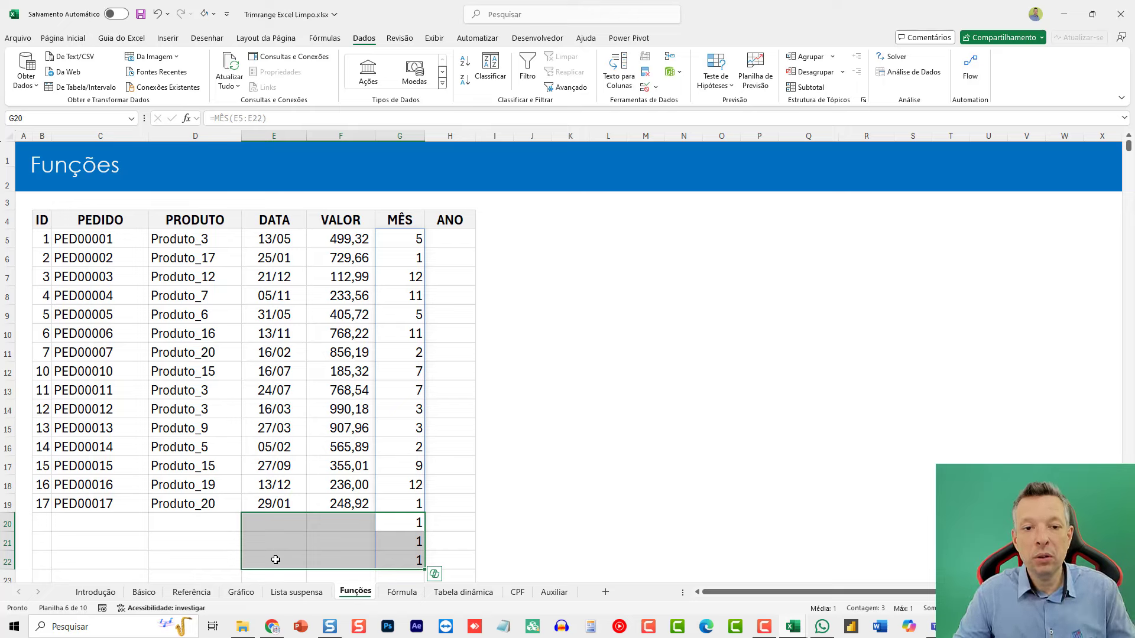
Enter =ANO(E5:E22) in H5 and inspect the result for the first blank date
{"action": "left_click", "coordinate": [453, 236]}
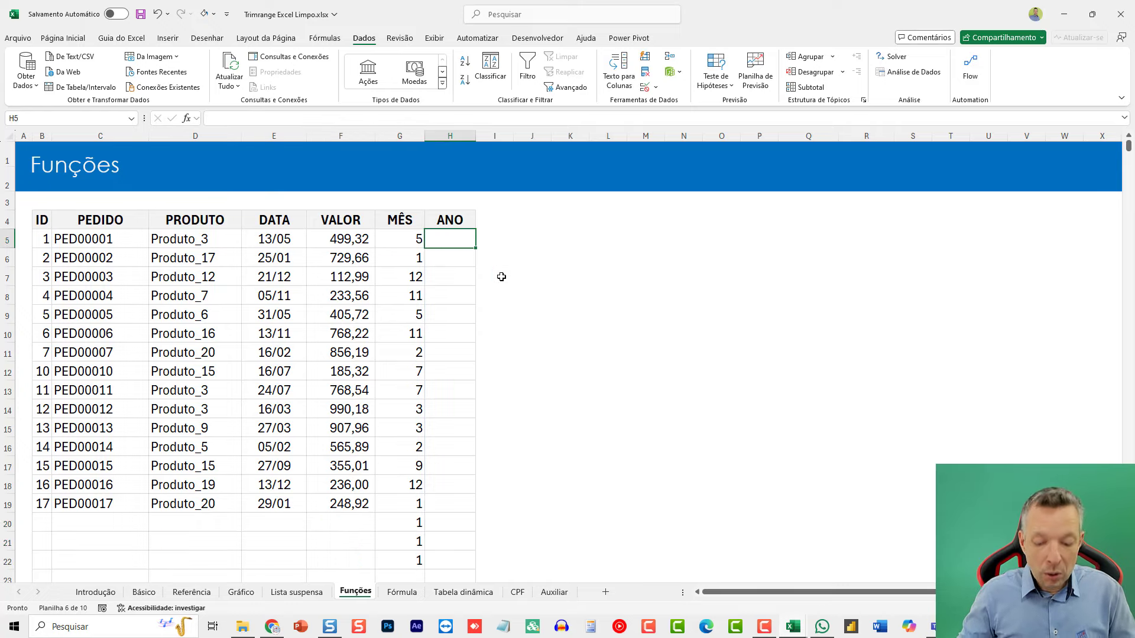
{"action": "type", "text": "=ano("}
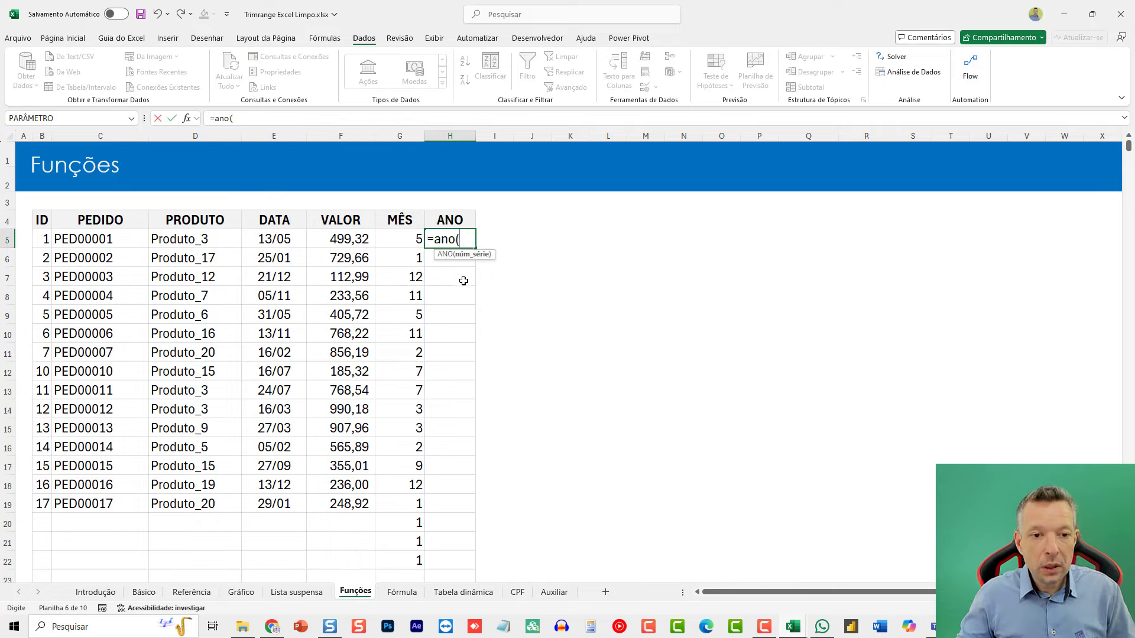
{"action": "left_click_drag", "start_coordinate": [279, 243], "coordinate": [278, 542]}
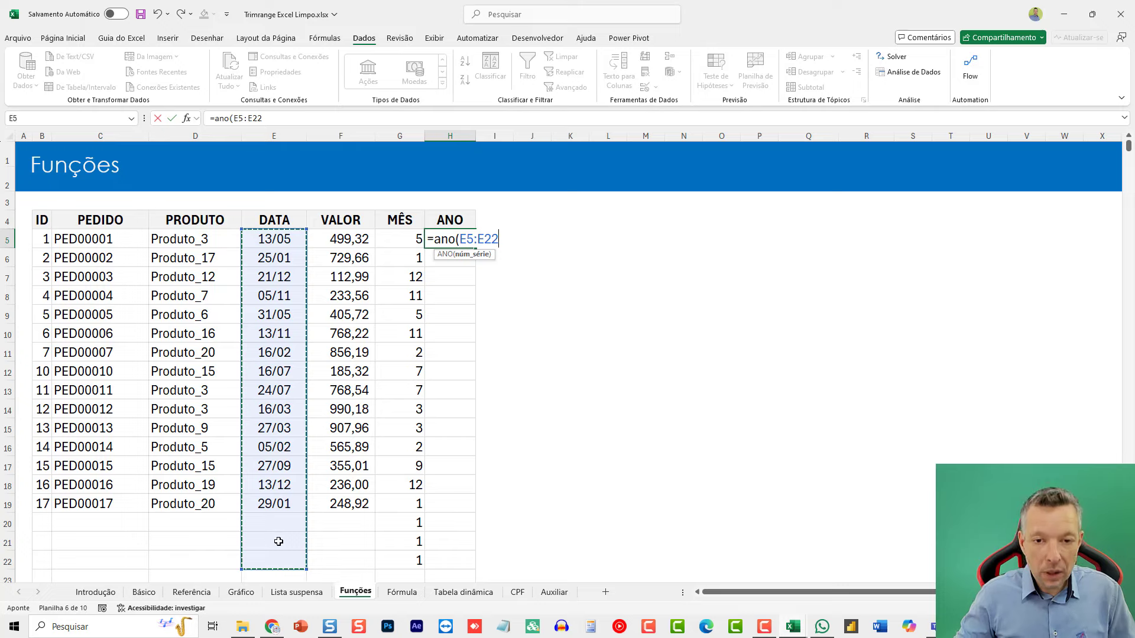
{"action": "key", "text": "Return"}
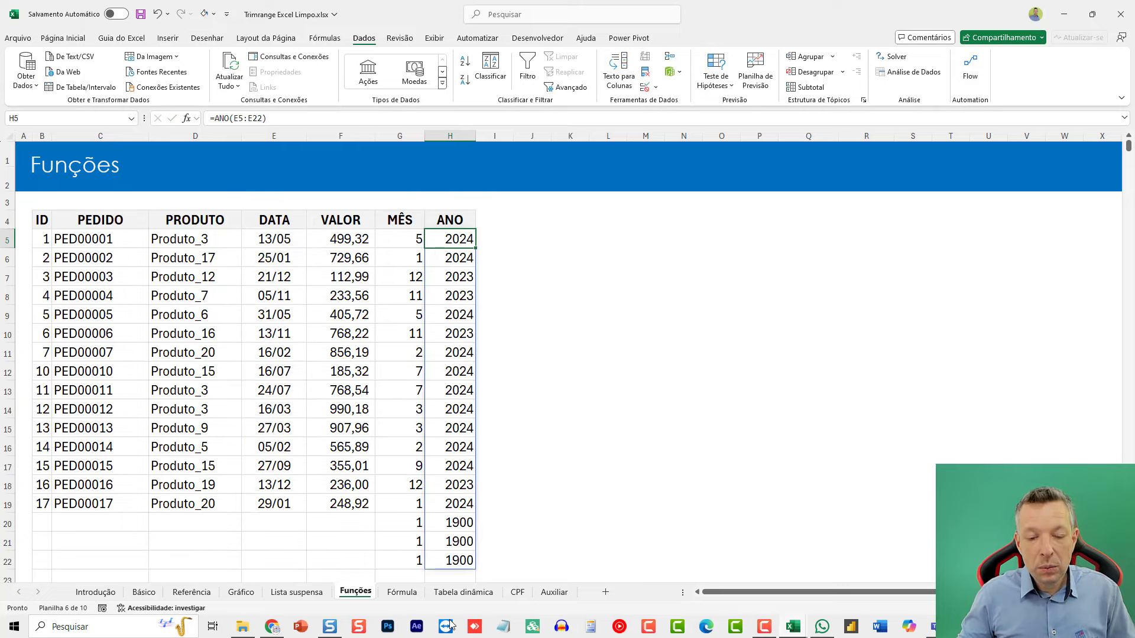
{"action": "left_click", "coordinate": [449, 525]}
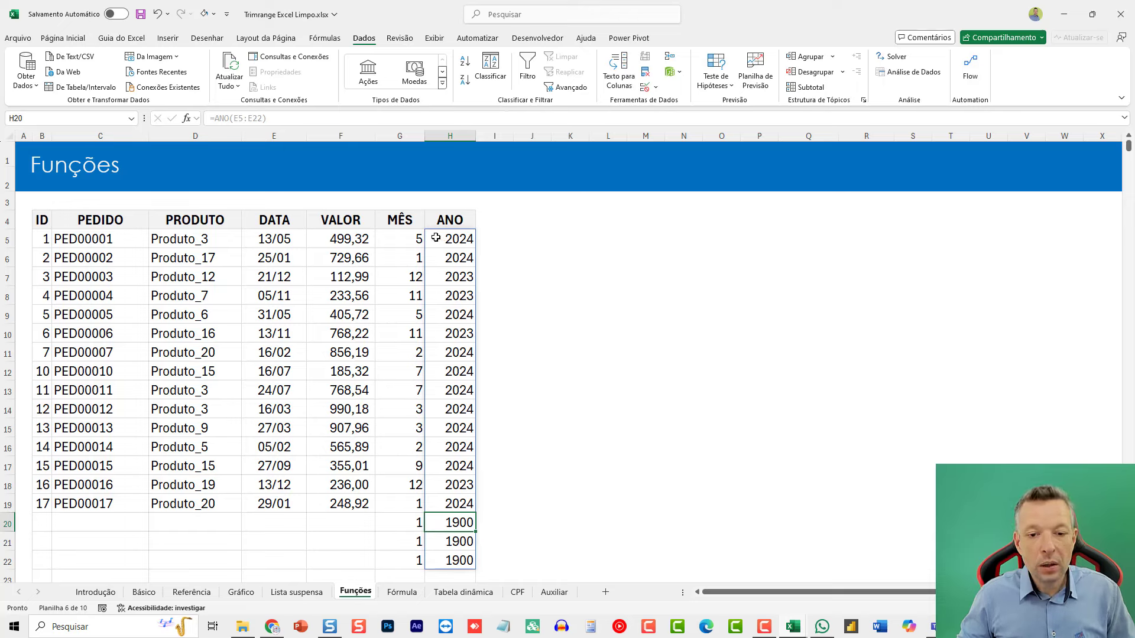
Change G5's formula to the trimmed reference =MÊS(E5.:.E22)
{"action": "double_click", "coordinate": [411, 243]}
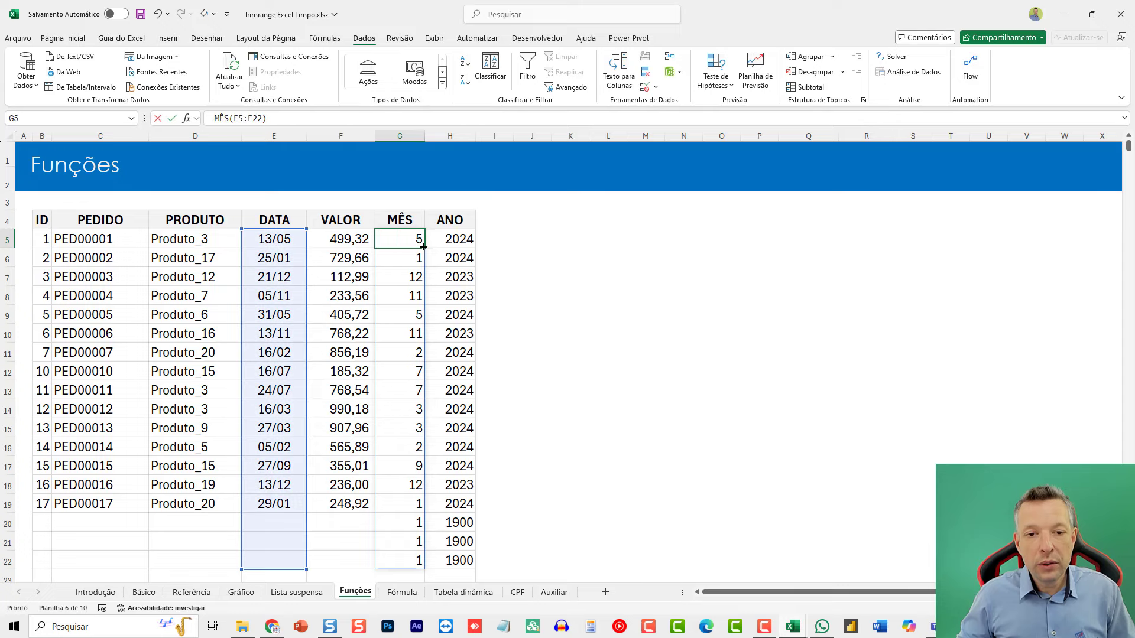
{"action": "double_click", "coordinate": [421, 243]}
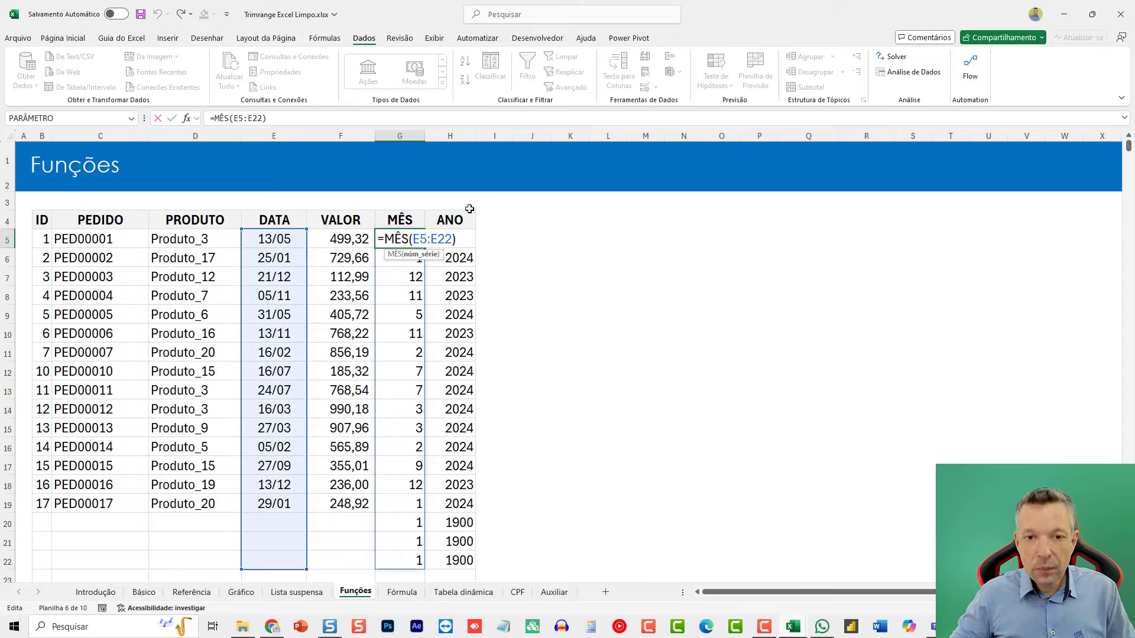
{"action": "type", "text": "."}
{"action": "key", "text": "Left"}
{"action": "key", "text": "Left"}
{"action": "type", "text": "."}
{"action": "key", "text": "Return"}
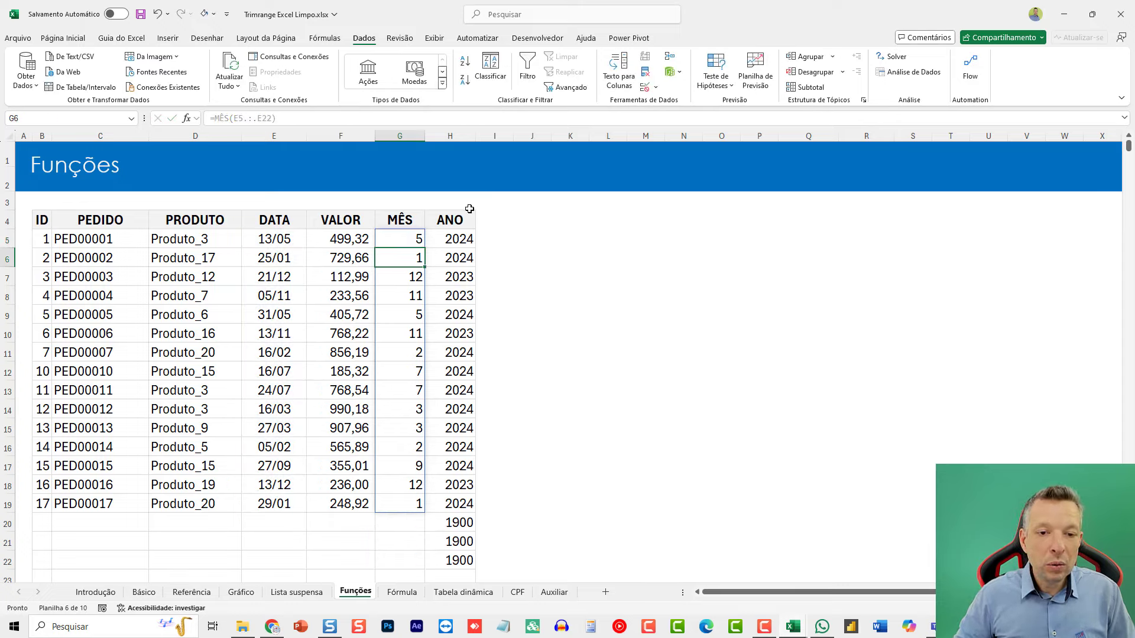
Change H5's formula to the trimmed reference =ANO(E5.:.E22)
{"action": "key", "text": "Up"}
{"action": "key", "text": "Right"}
{"action": "key", "text": "F2"}
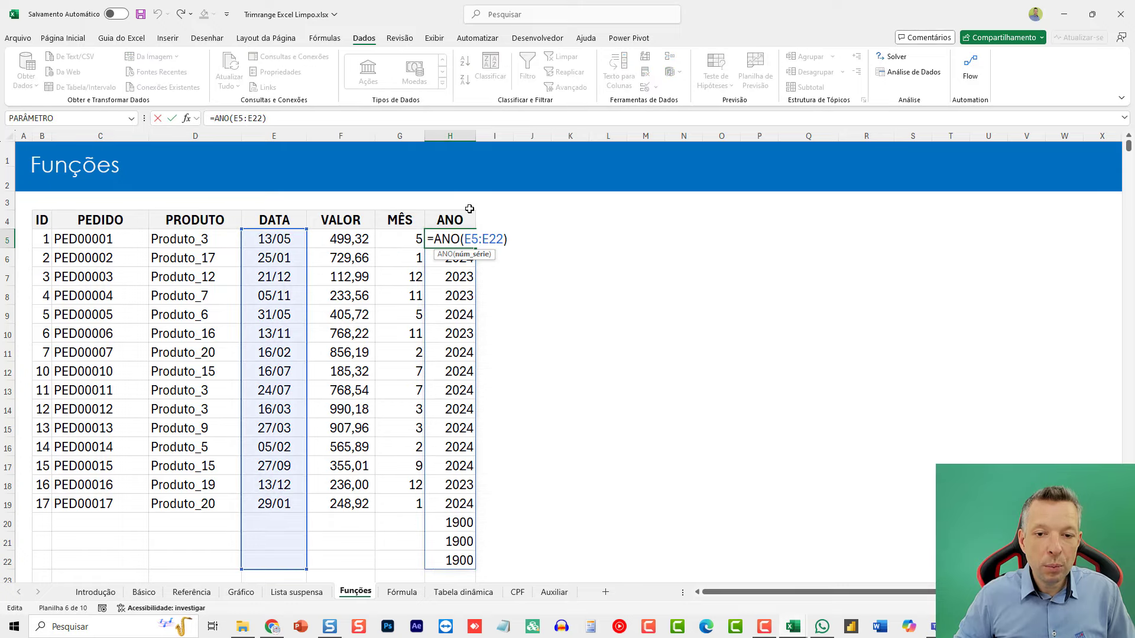
{"action": "key", "text": "Left"}
{"action": "key", "text": "Left"}
{"action": "key", "text": "Left"}
{"action": "key", "text": "Left"}
{"action": "type", "text": "."}
{"action": "key", "text": "Left"}
{"action": "key", "text": "Left"}
{"action": "type", "text": "."}
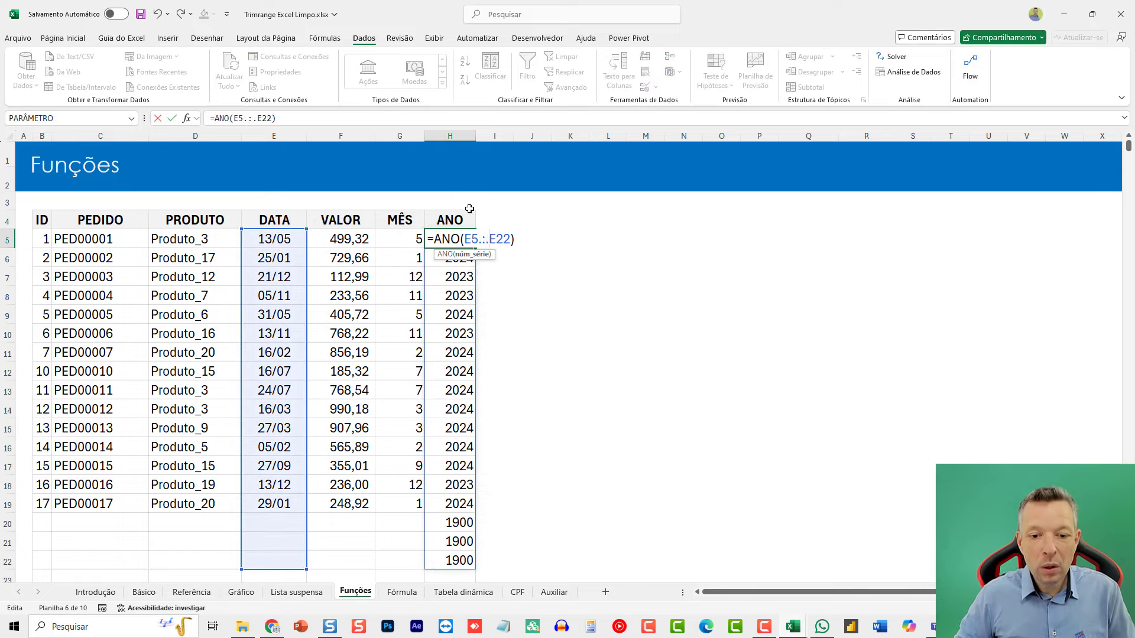
{"action": "key", "text": "Return"}
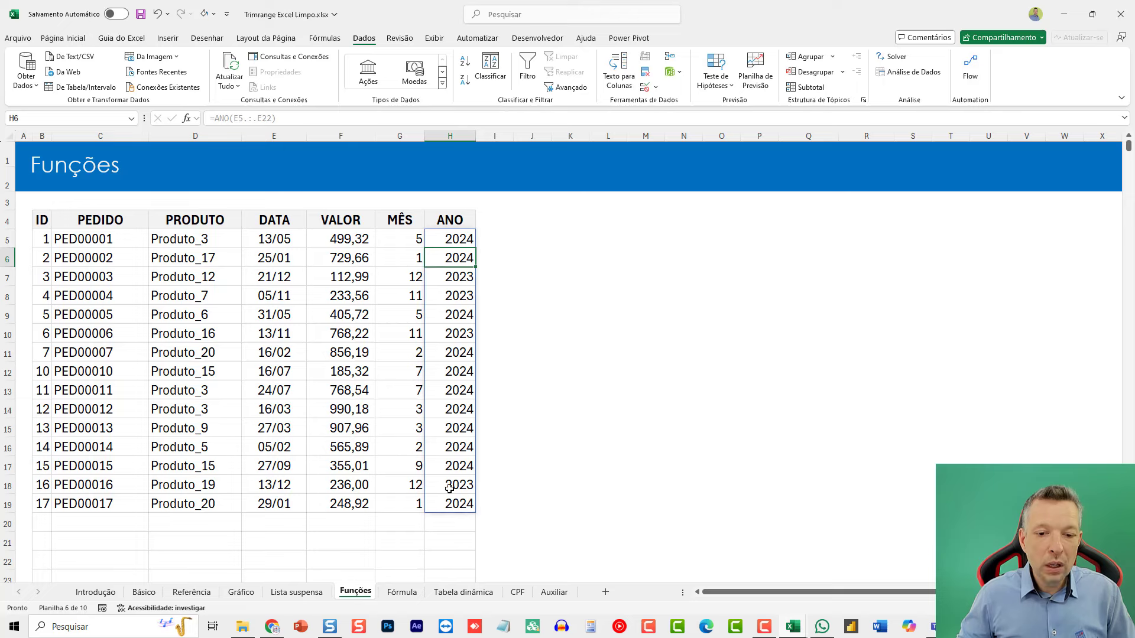
Check several spilled cells in the MÊS and ANO columns
{"action": "left_click", "coordinate": [400, 410]}
{"action": "left_click", "coordinate": [441, 399]}
{"action": "left_click", "coordinate": [405, 402]}
{"action": "left_click", "coordinate": [460, 403]}
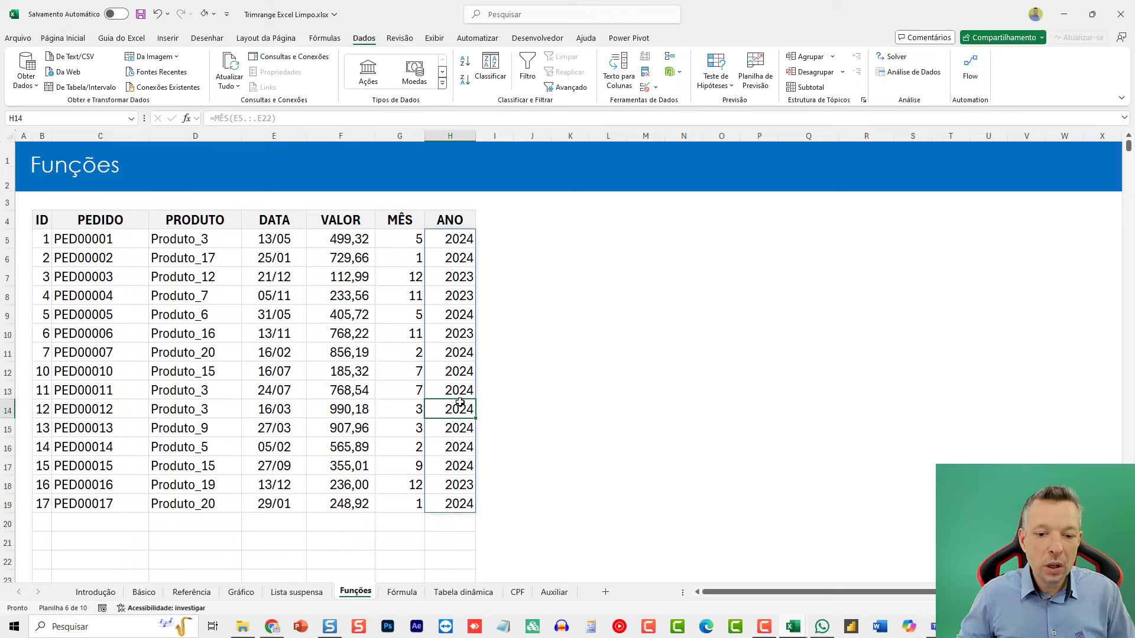
{"action": "left_click", "coordinate": [404, 500]}
{"action": "left_click", "coordinate": [444, 494]}
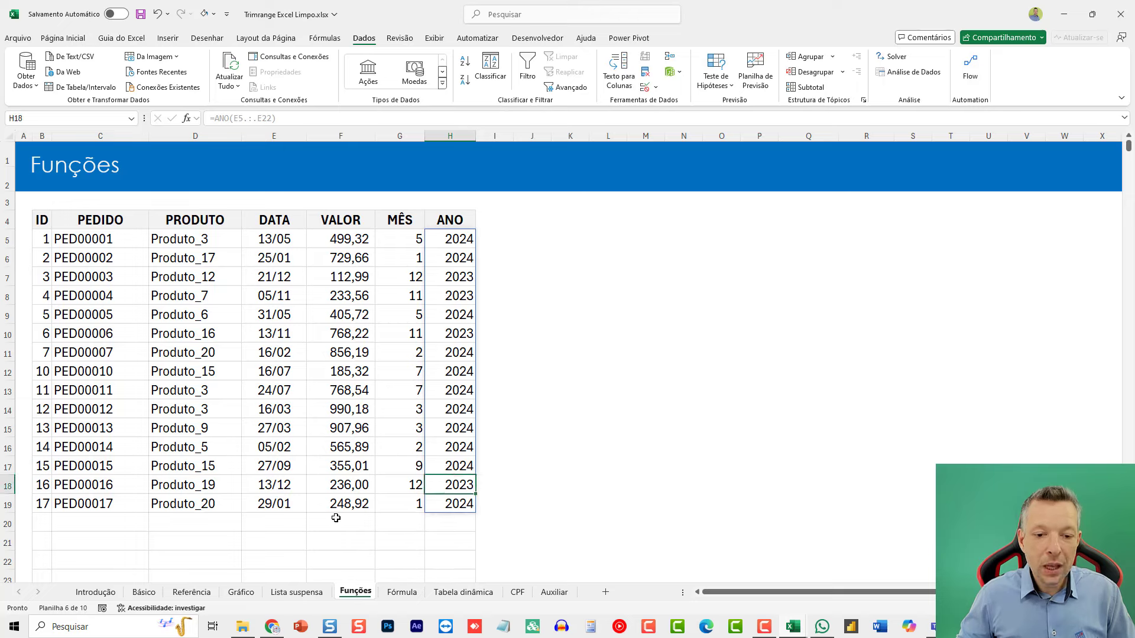
Add the dates 30/5 in E20 and 20/6 in E21 below the DATA column's last entry
{"action": "left_click", "coordinate": [271, 521]}
{"action": "type", "text": "30/5"}
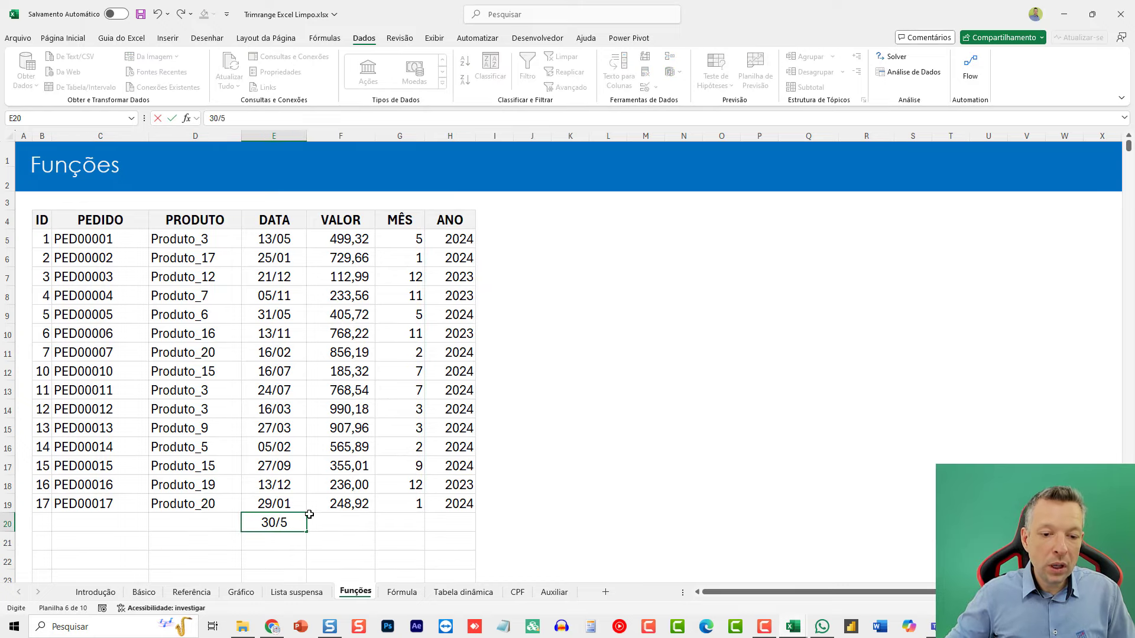
{"action": "key", "text": "Return"}
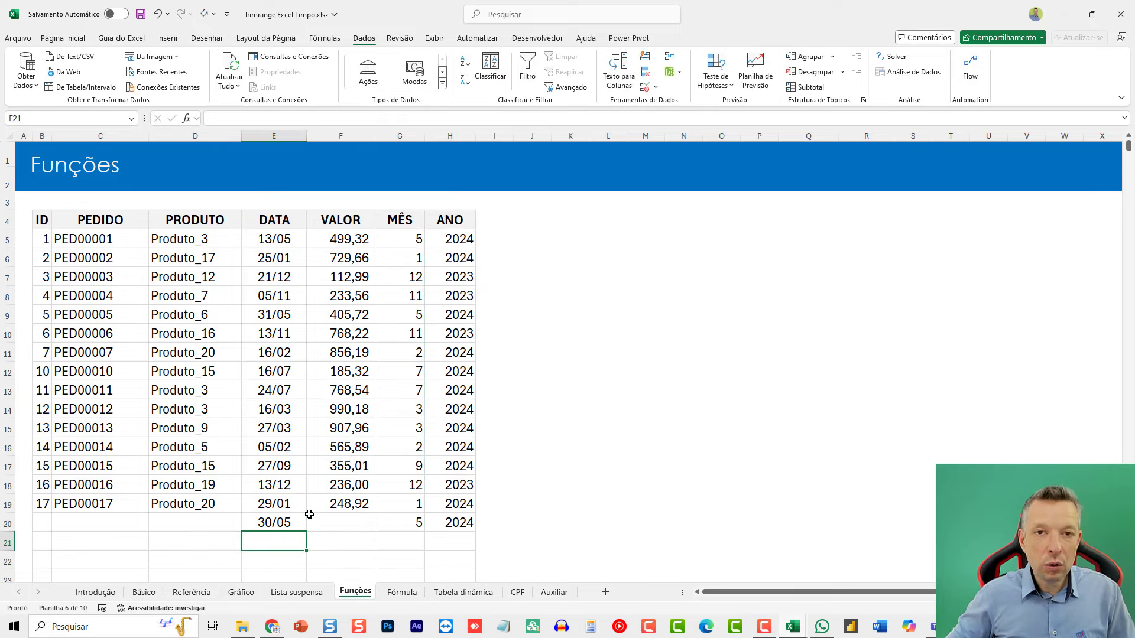
{"action": "type", "text": "20/6"}
{"action": "key", "text": "Return"}
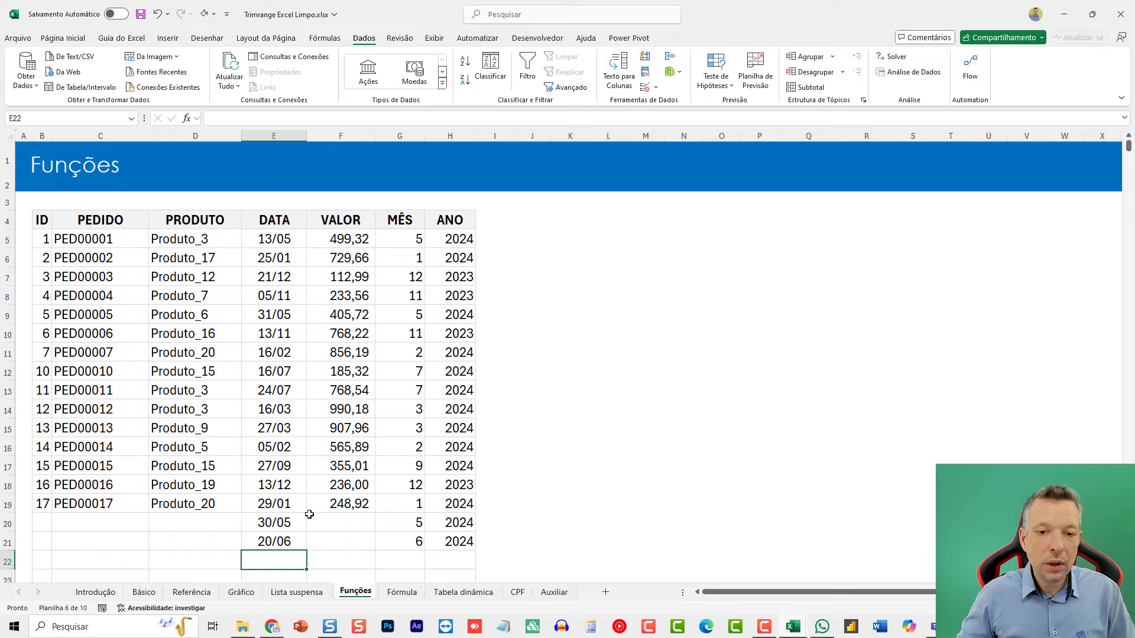
Extend G5's trimmed range so the formula reads =MÊS(E5.:.E200000)
{"action": "double_click", "coordinate": [411, 242]}
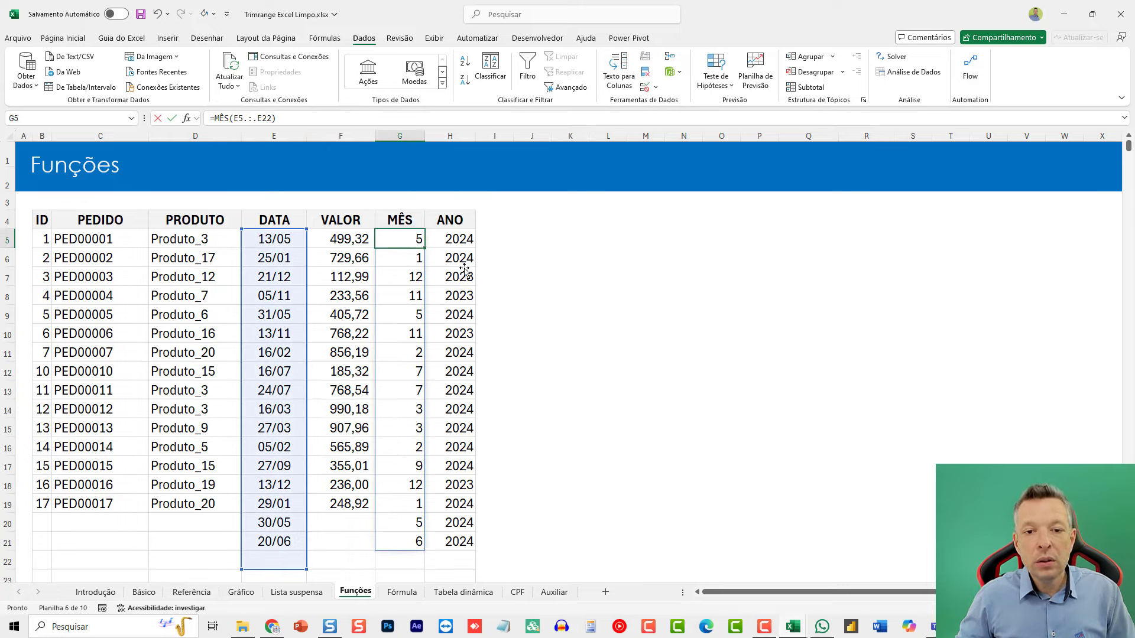
{"action": "left_click", "coordinate": [458, 242]}
{"action": "key", "text": "BackSpace"}
{"action": "type", "text": "000000"}
{"action": "key", "text": "Return"}
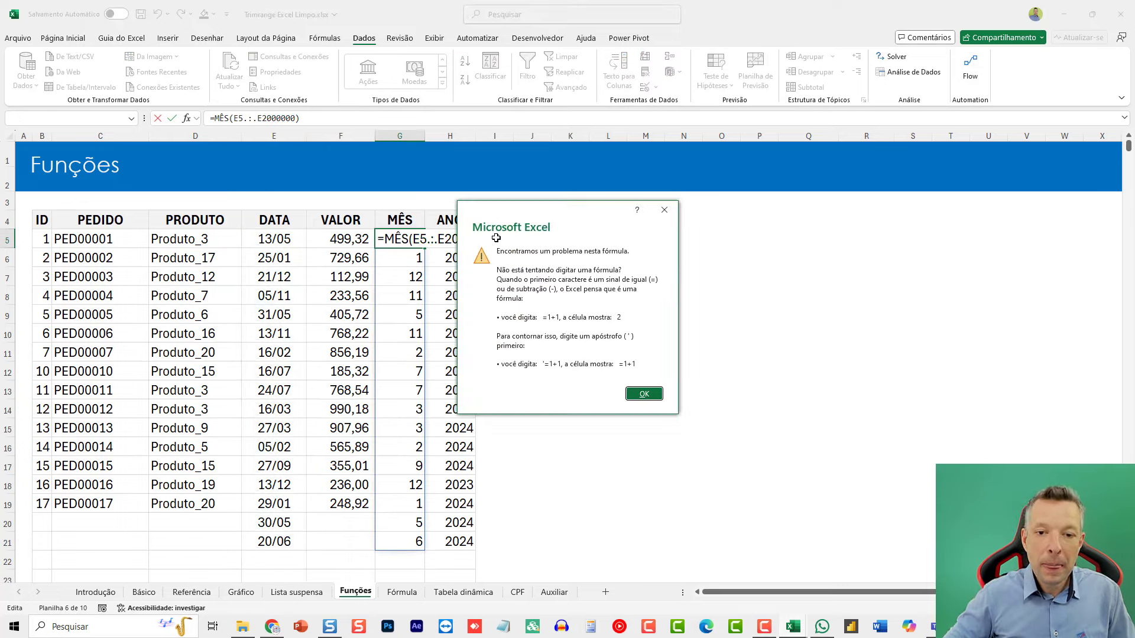
{"action": "key", "text": "Return"}
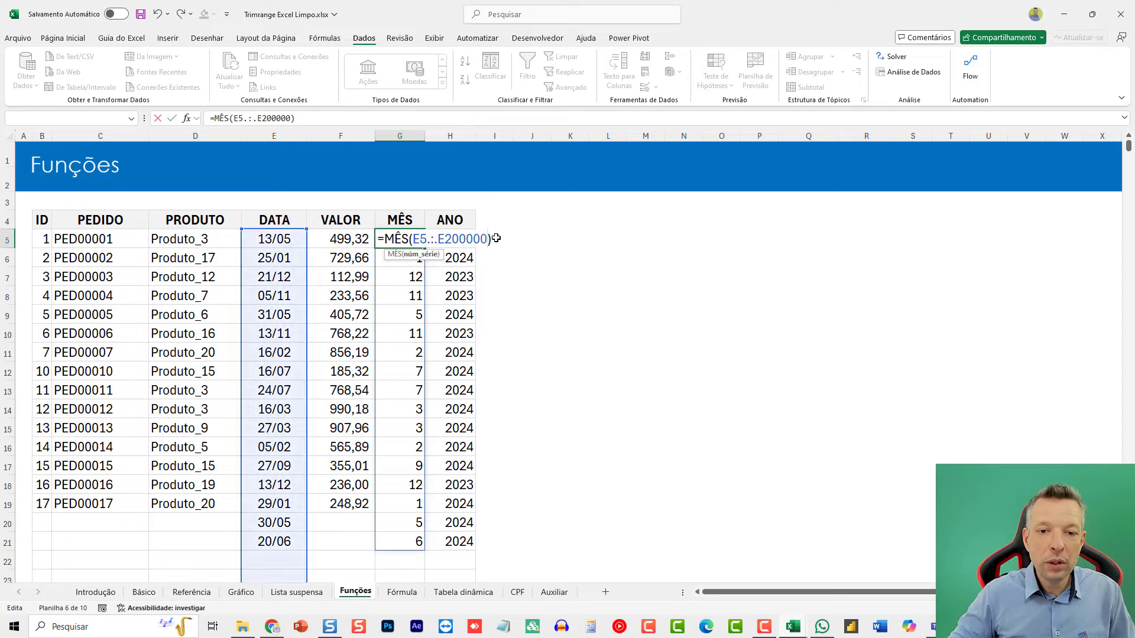
{"action": "key", "text": "Escape"}
Extend H5's trimmed range so the formula reads =ANO(E5.:.E200000)
{"action": "key", "text": "Right"}
{"action": "key", "text": "F2"}
{"action": "left_click", "coordinate": [497, 238]}
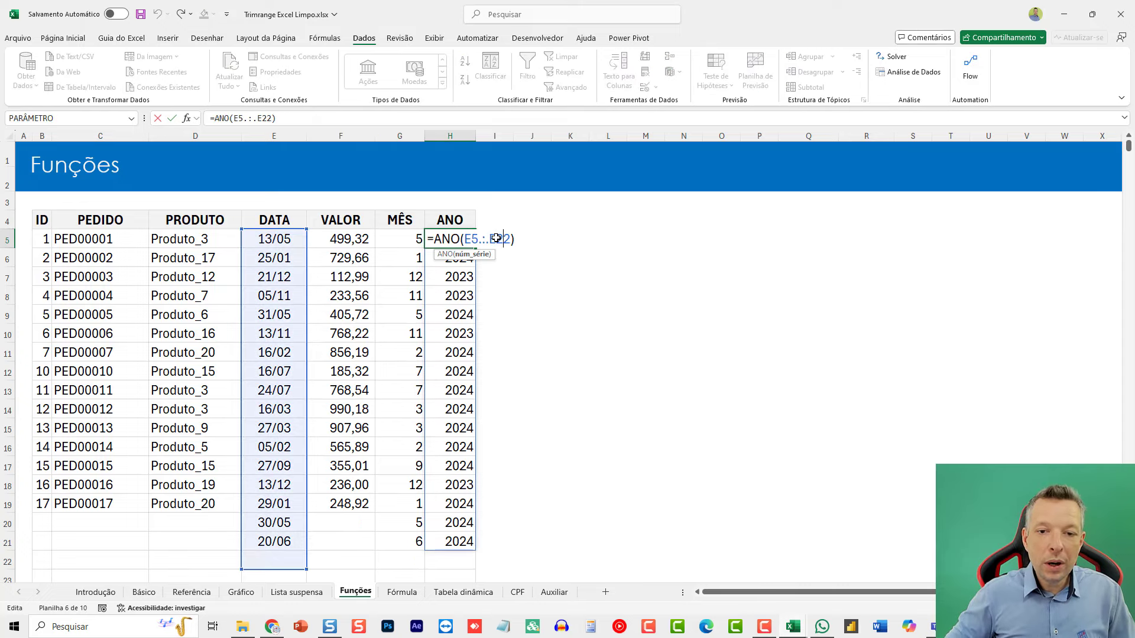
{"action": "key", "text": "Delete"}
{"action": "type", "text": "00000"}
{"action": "key", "text": "Return"}
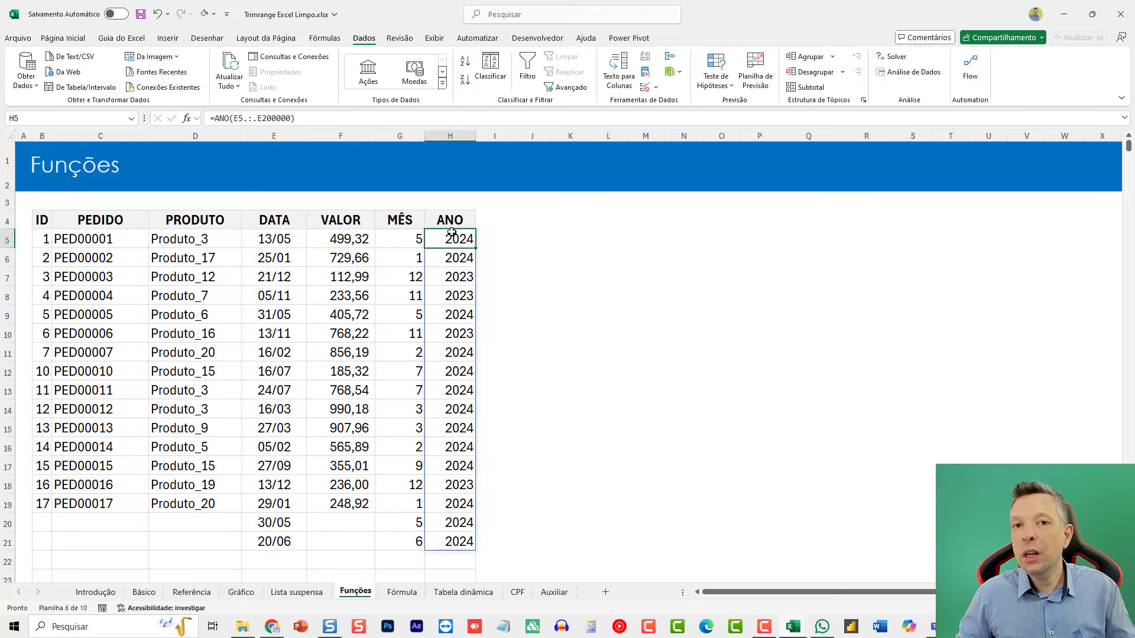
Review the trimmed range references in the MÊS formula in G5 and the ANO formula in H5 without changing them
{"action": "double_click", "coordinate": [457, 254]}
{"action": "double_click", "coordinate": [423, 253]}
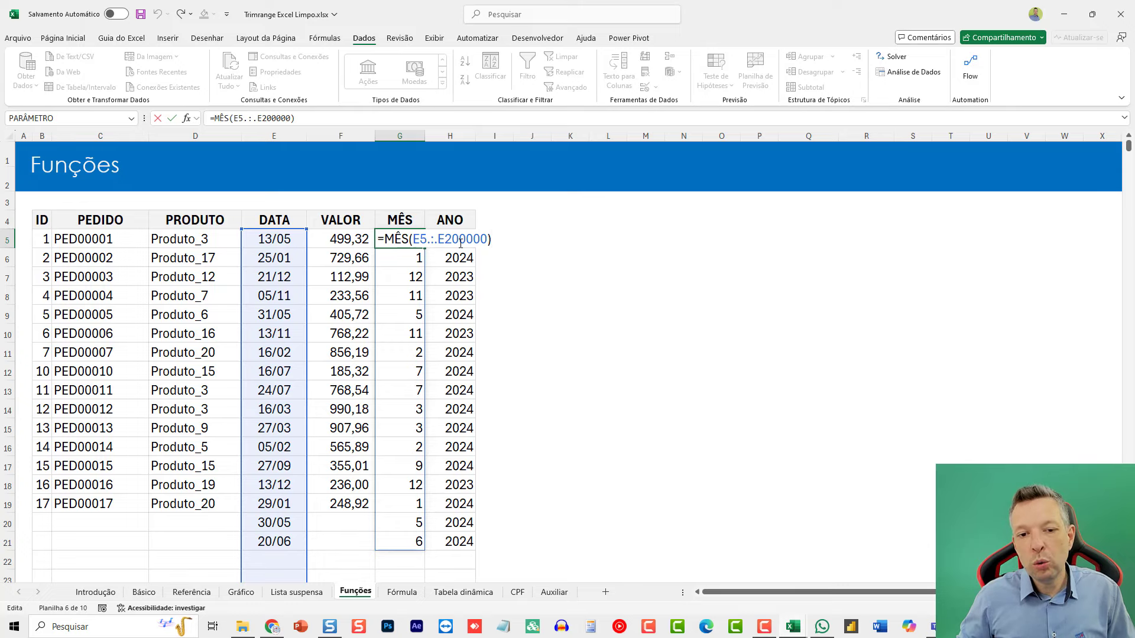
{"action": "key", "text": "Escape"}
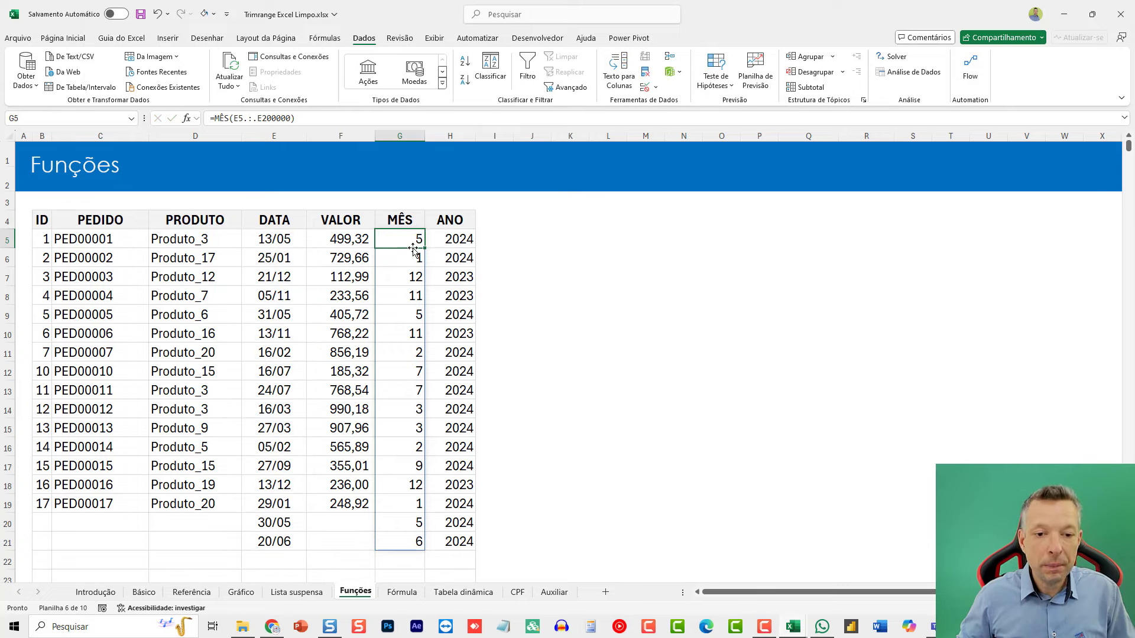
{"action": "key", "text": "F2"}
{"action": "left_click", "coordinate": [442, 232]}
{"action": "key", "text": "F2"}
{"action": "key", "text": "Escape"}
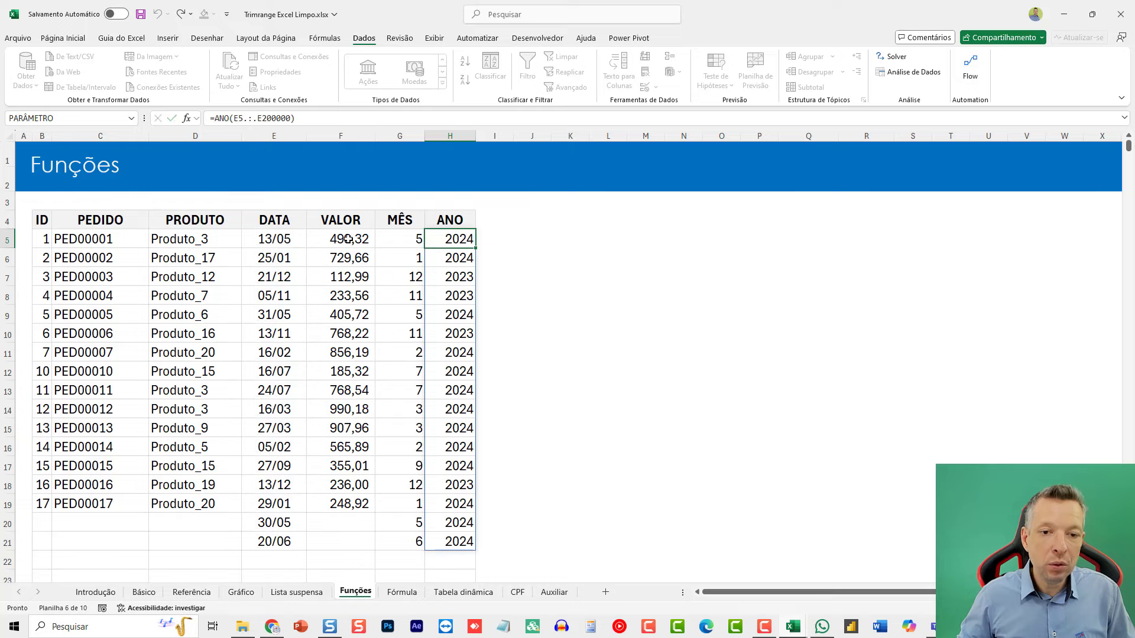
{"action": "key", "text": "F2"}
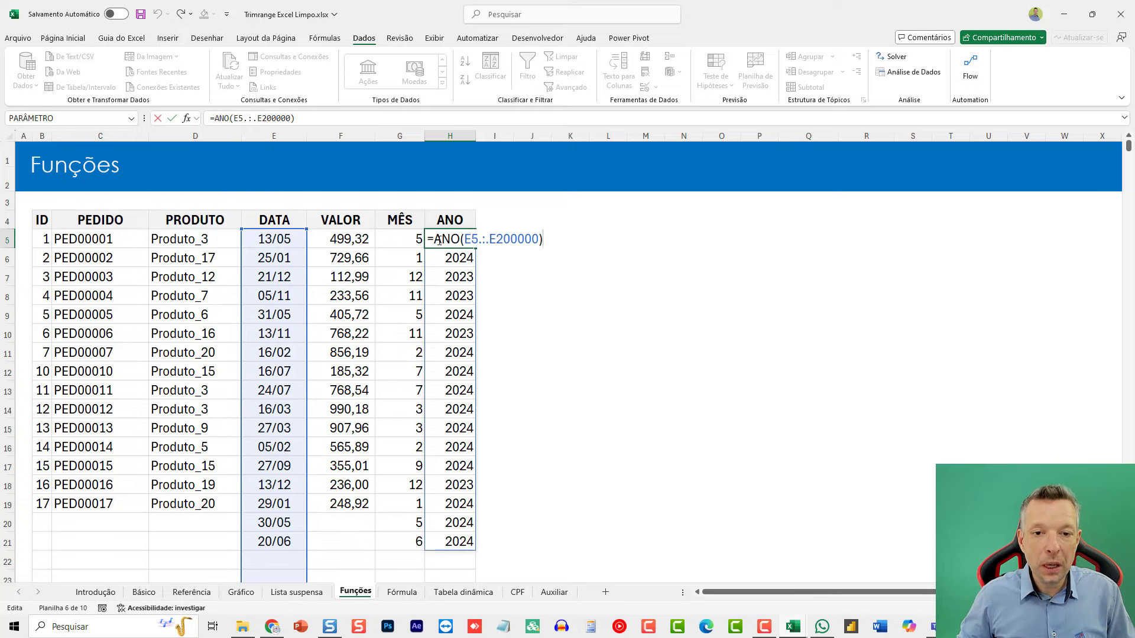
{"action": "left_click", "coordinate": [397, 239]}
{"action": "key", "text": "F2"}
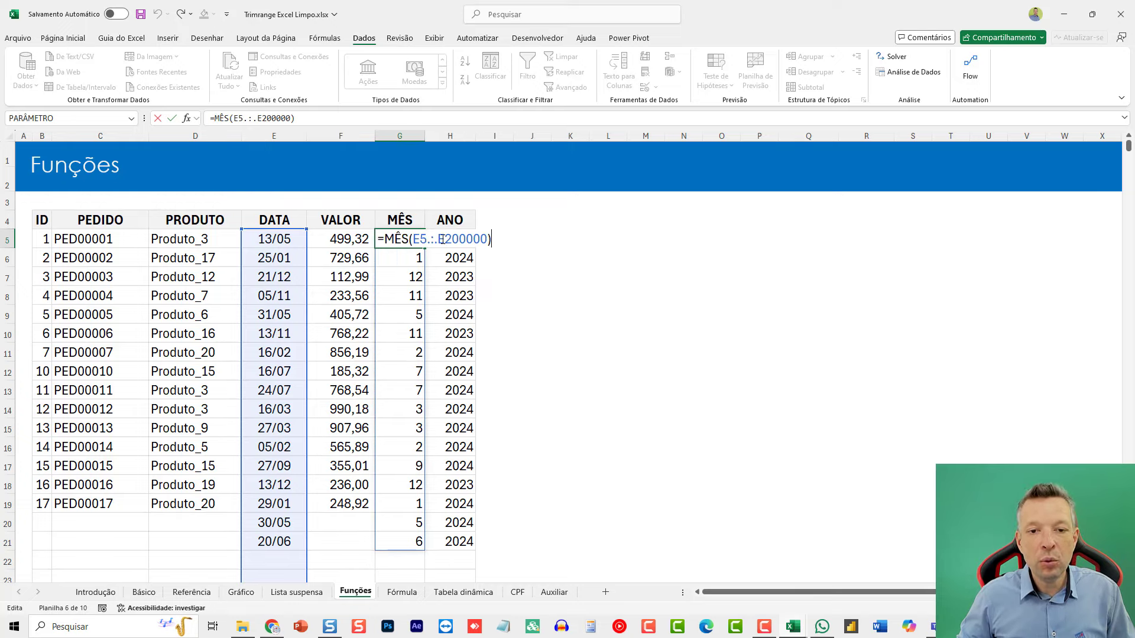
{"action": "key", "text": "Escape"}
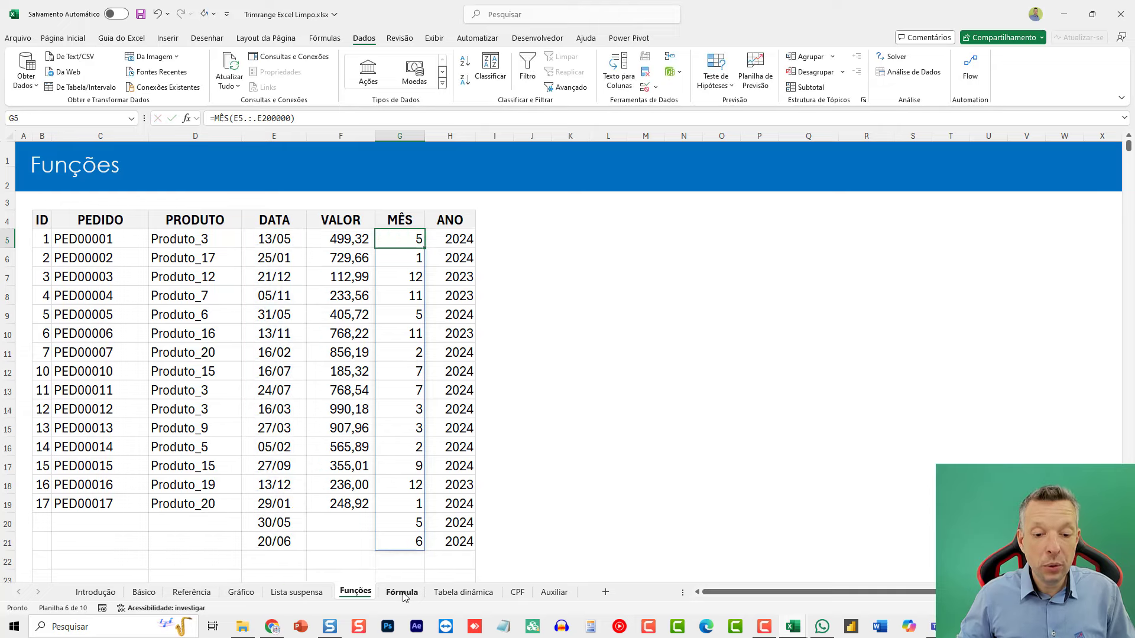
Open the Fórmula sheet and examine the Cód empresa column from its first code to its last entry
{"action": "left_click", "coordinate": [402, 593]}
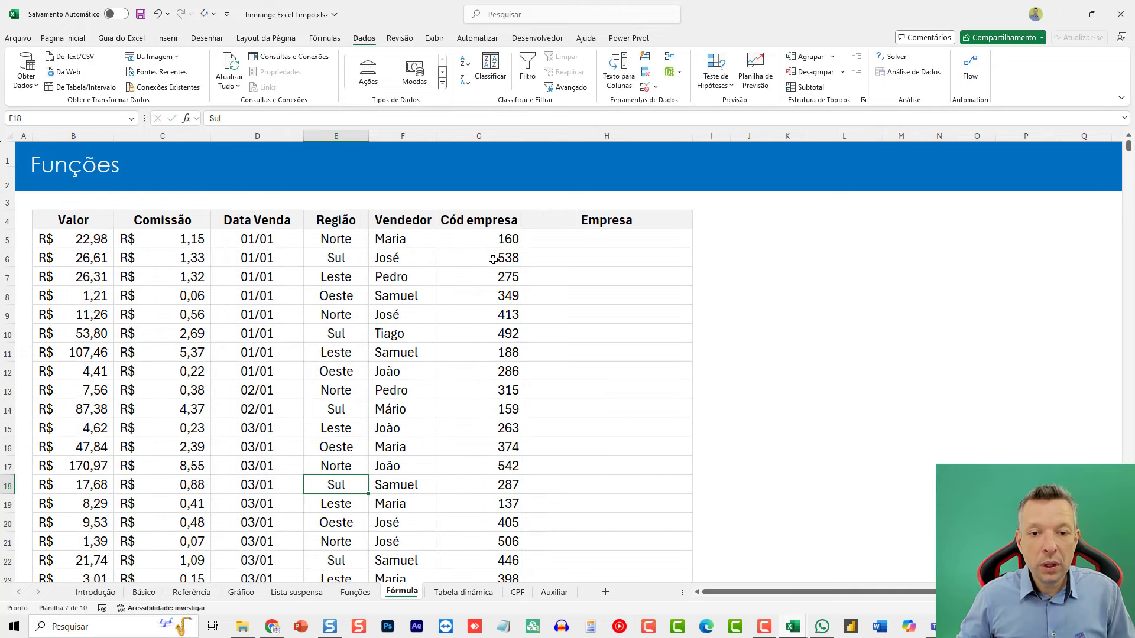
{"action": "left_click", "coordinate": [561, 243]}
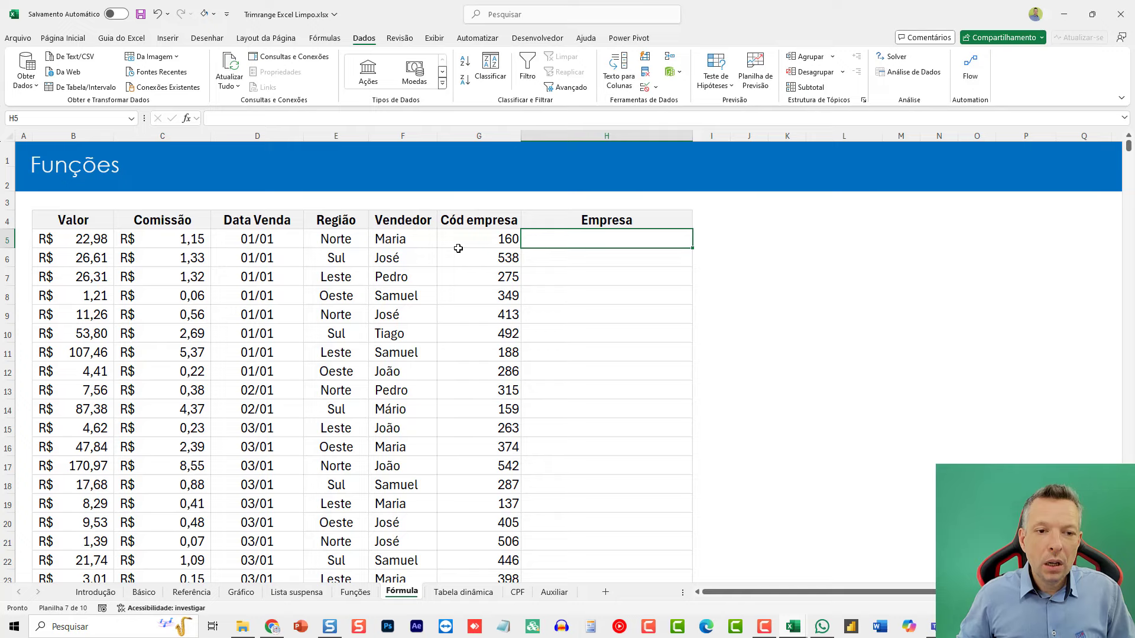
{"action": "scroll", "coordinate": [361, 337], "scroll_direction": "down", "scroll_amount": 2}
{"action": "scroll", "coordinate": [361, 336], "scroll_direction": "up", "scroll_amount": 2}
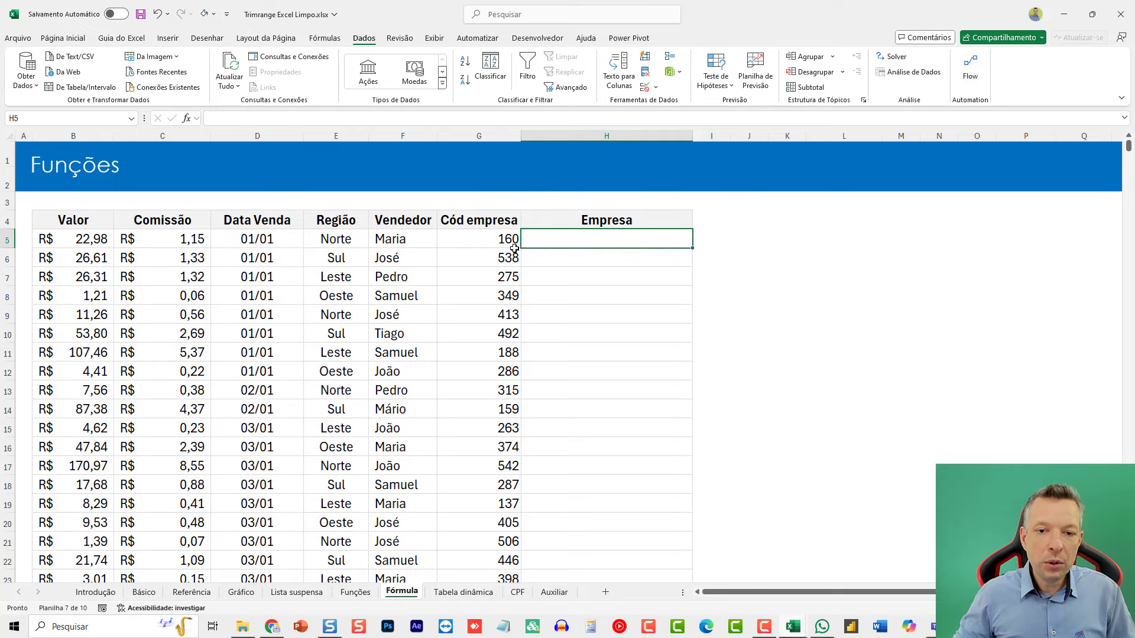
{"action": "left_click", "coordinate": [515, 244]}
{"action": "key", "text": "ctrl+Down"}
{"action": "key", "text": "ctrl+Up"}
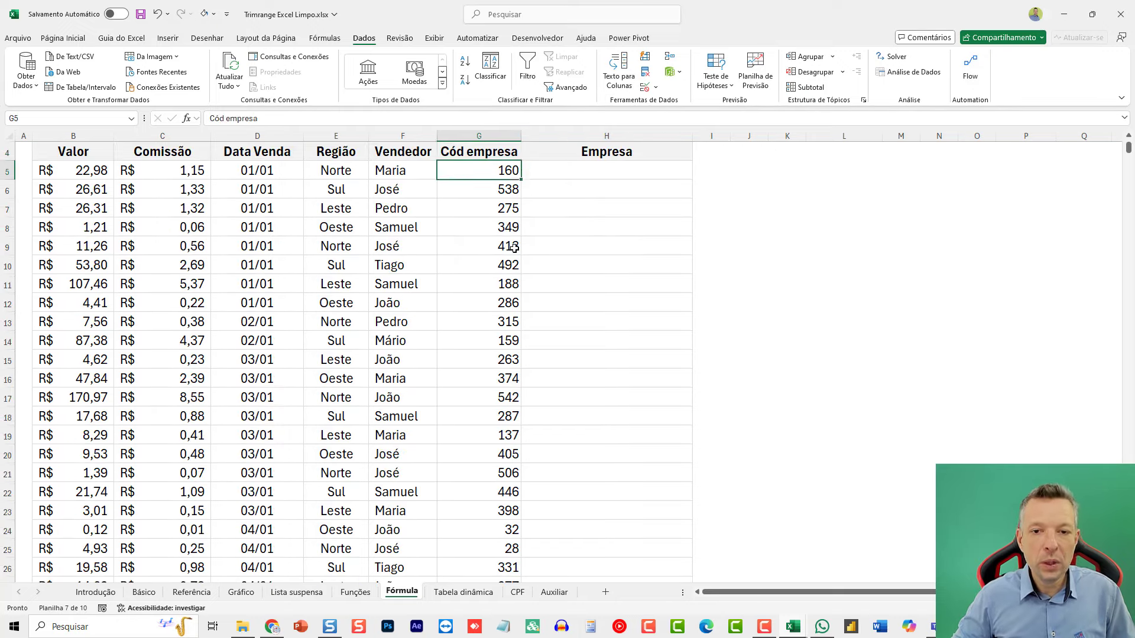
{"action": "key", "text": "Right"}
{"action": "scroll", "coordinate": [515, 247], "scroll_direction": "down", "scroll_amount": 2}
{"action": "scroll", "coordinate": [520, 242], "scroll_direction": "up", "scroll_amount": 2}
{"action": "left_click", "coordinate": [493, 240]}
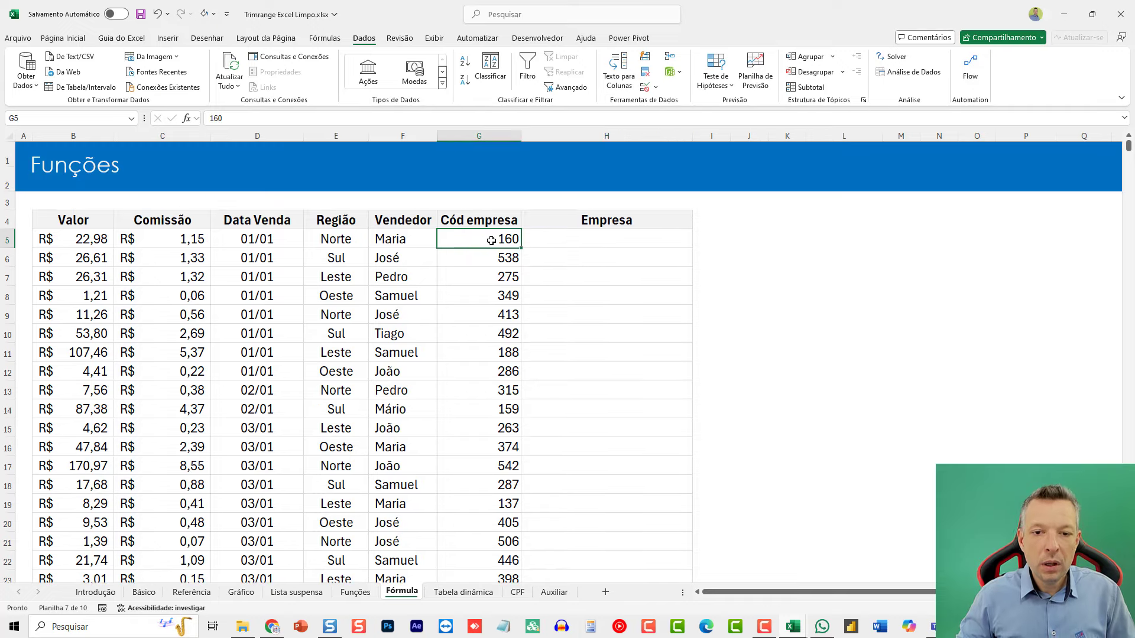
{"action": "key", "text": "ctrl+Down"}
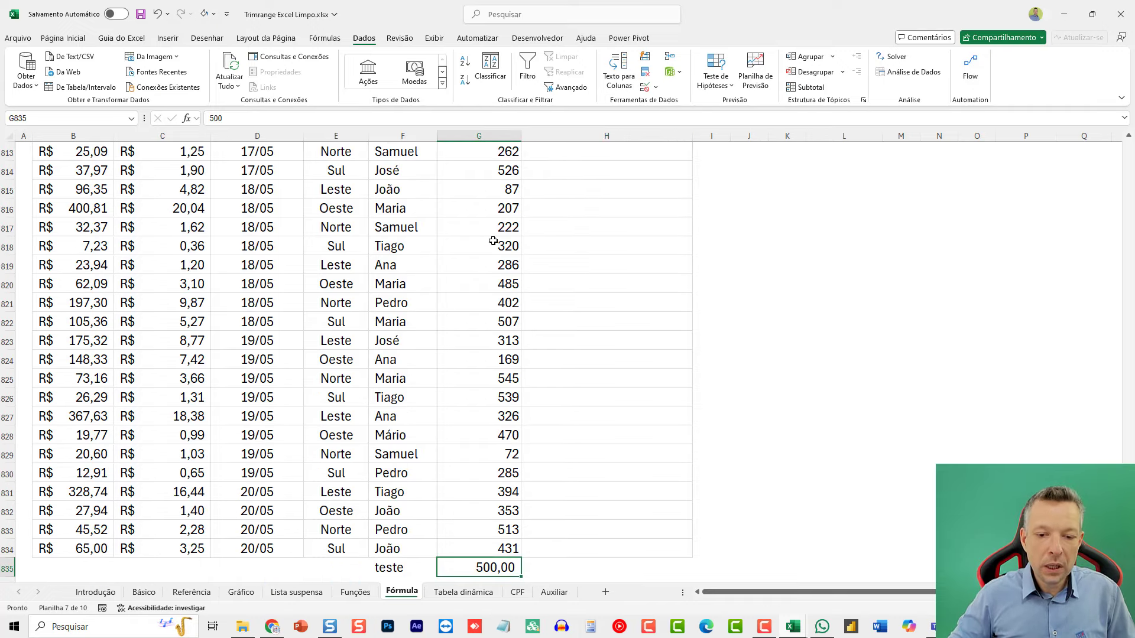
{"action": "key", "text": "ctrl+Up"}
Start a PROCV formula in H5 with G5:G83400 as the lookup values, extending well past the last code
{"action": "key", "text": "Right"}
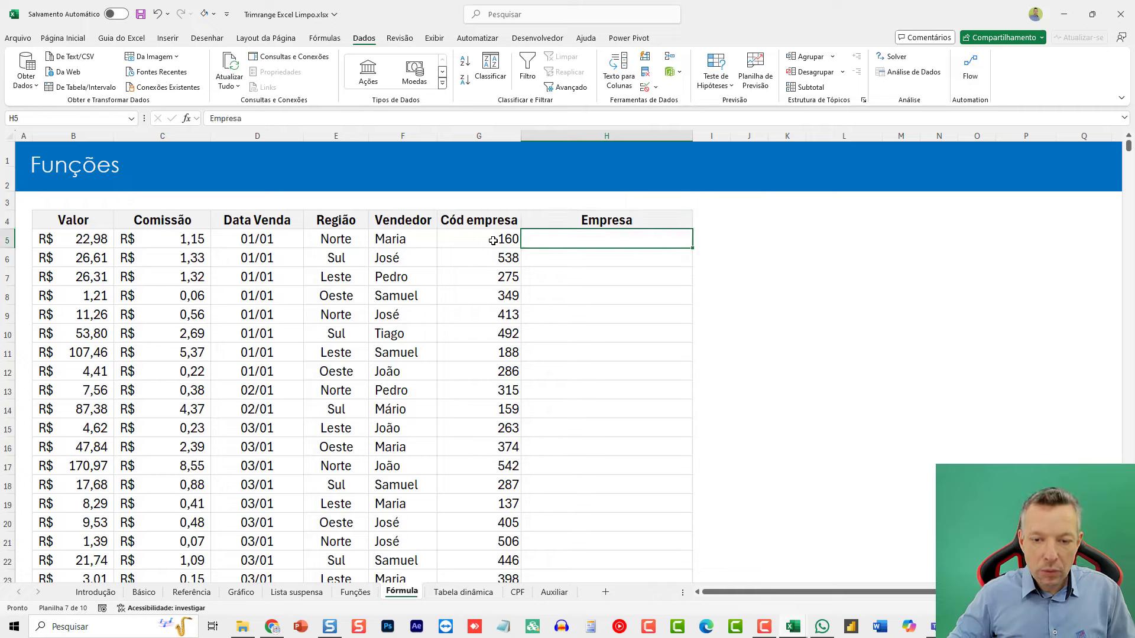
{"action": "type", "text": "=proc"}
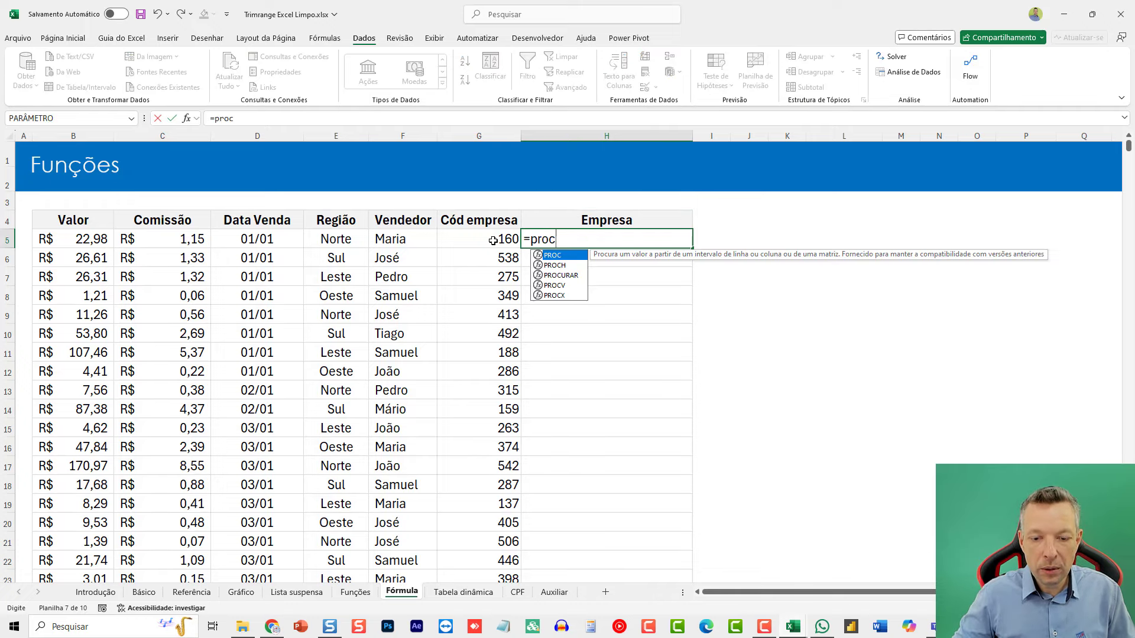
{"action": "type", "text": "v("}
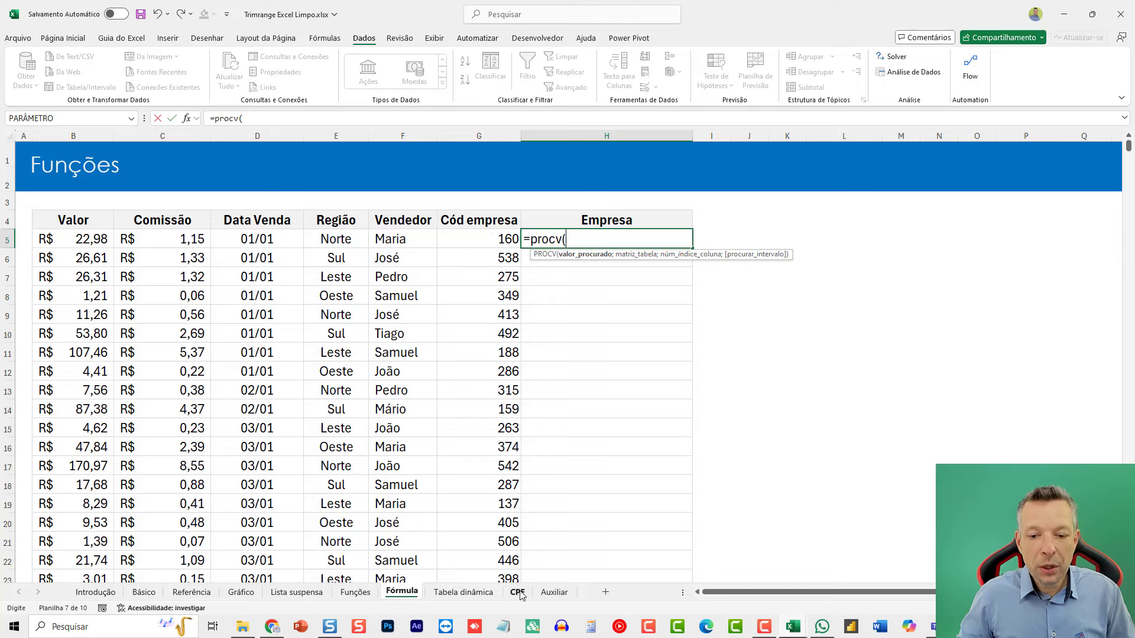
{"action": "left_click", "coordinate": [463, 235]}
{"action": "key", "text": "ctrl+shift+Down"}
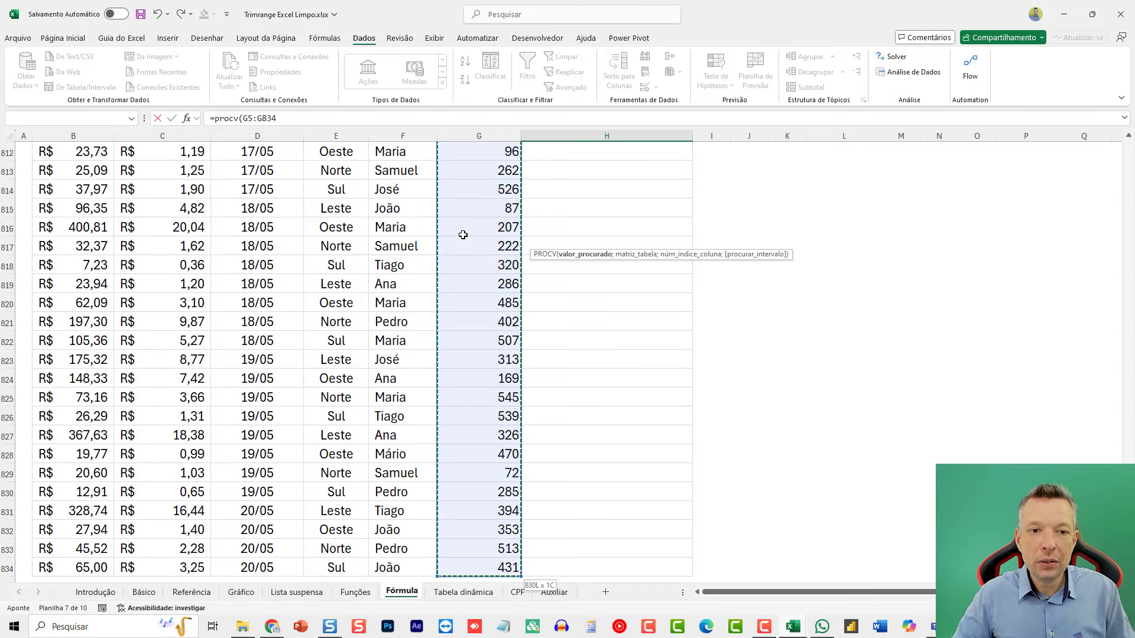
{"action": "left_click", "coordinate": [371, 118]}
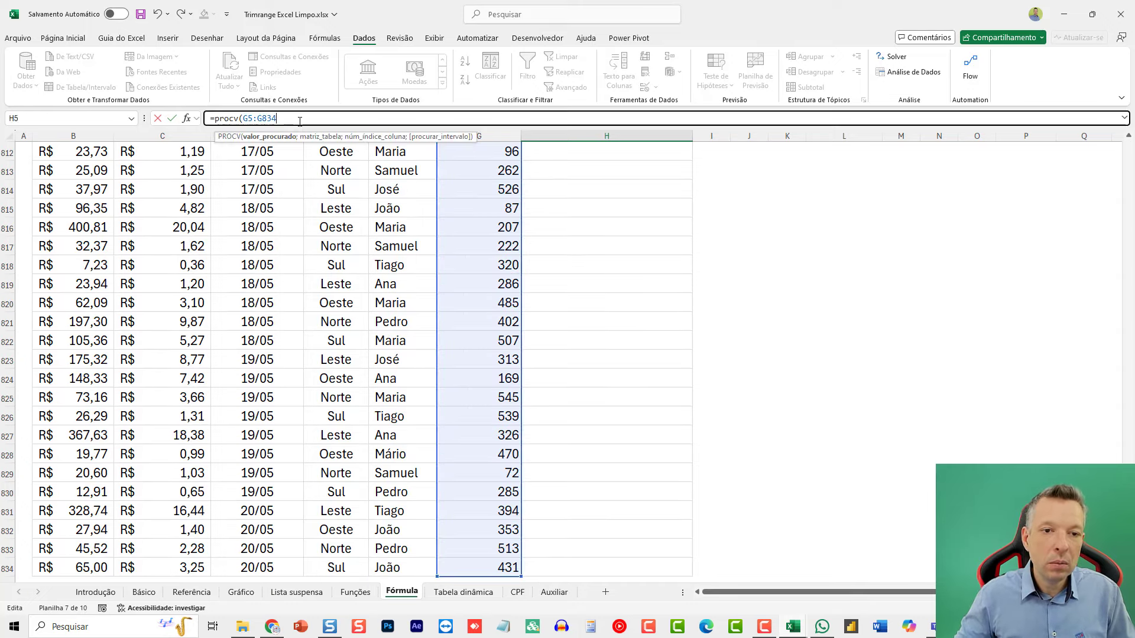
{"action": "type", "text": "00"}
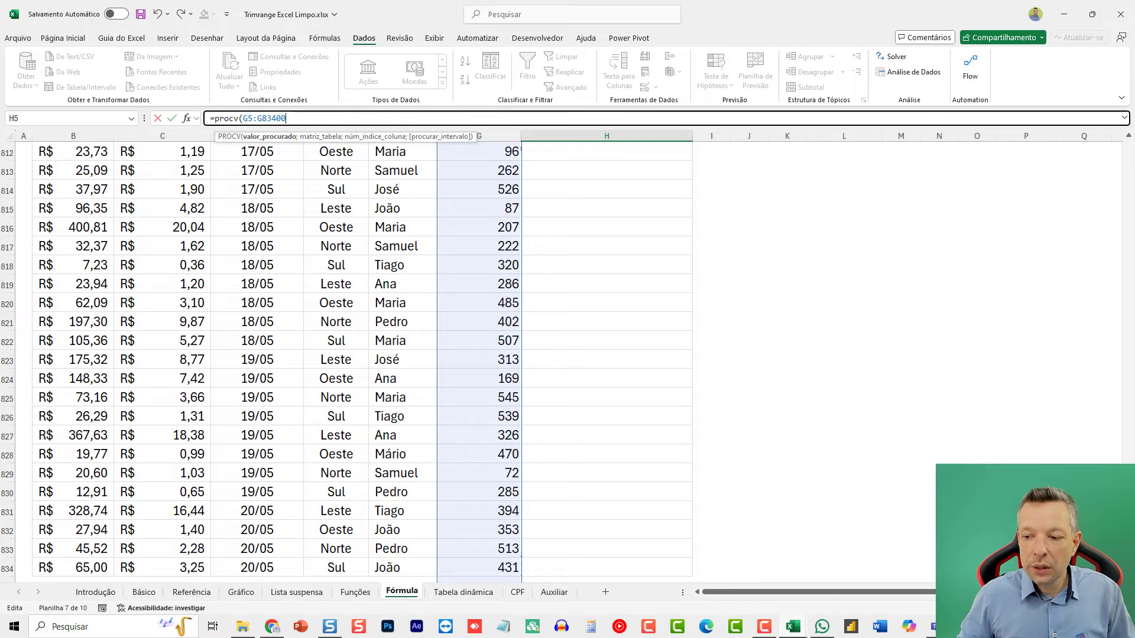
{"action": "key", "text": "ctrl+BackSpace"}
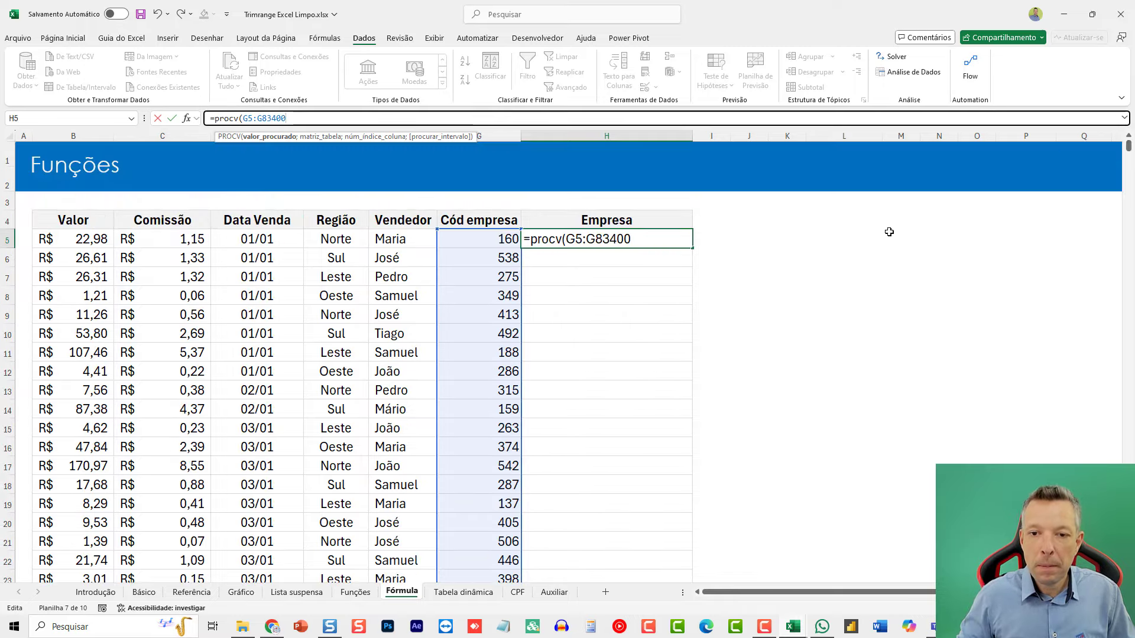
Make the PROCV lookup range absolute as $G$5:$G$83400 and proceed to the table argument
{"action": "left_click", "coordinate": [644, 241]}
{"action": "key", "text": "F4"}
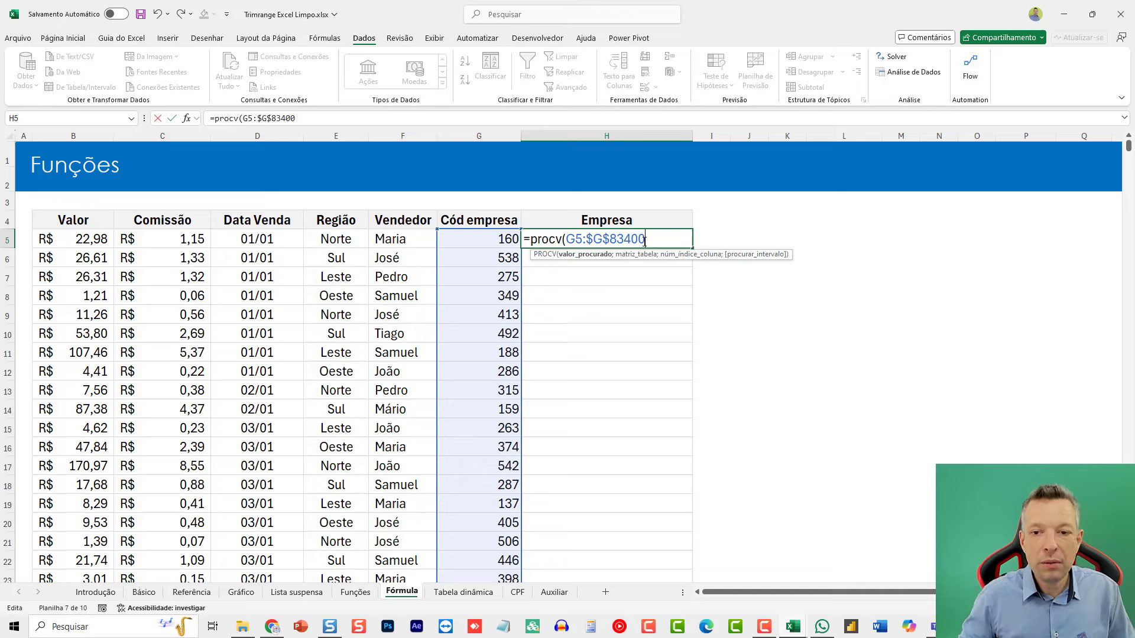
{"action": "left_click", "coordinate": [574, 240]}
{"action": "key", "text": "F4"}
{"action": "left_click", "coordinate": [675, 236]}
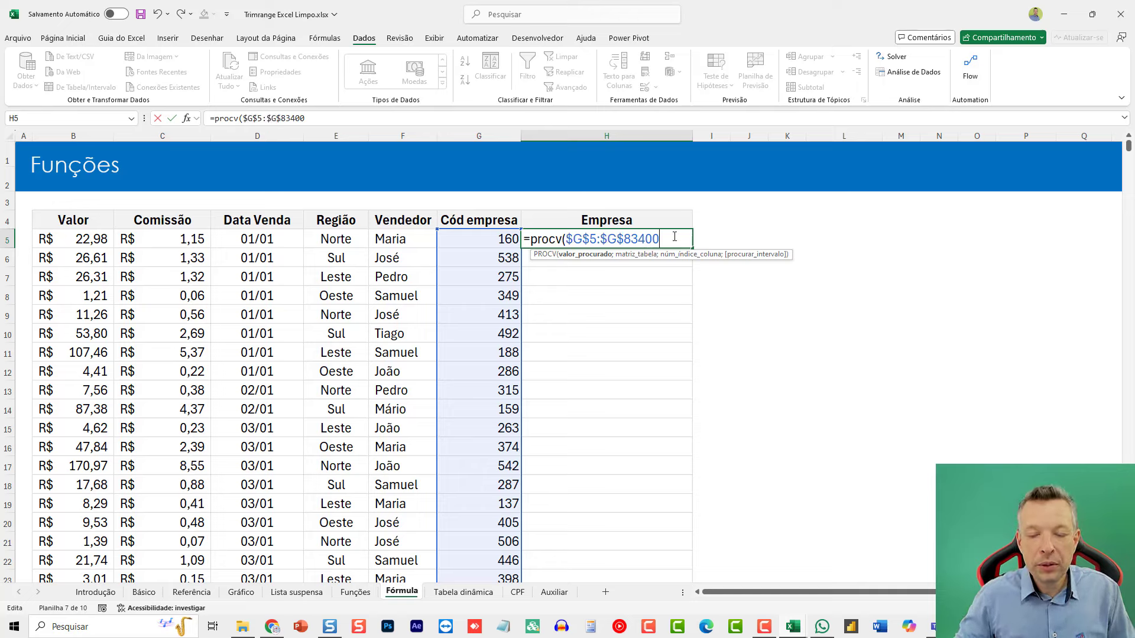
{"action": "type", "text": ";"}
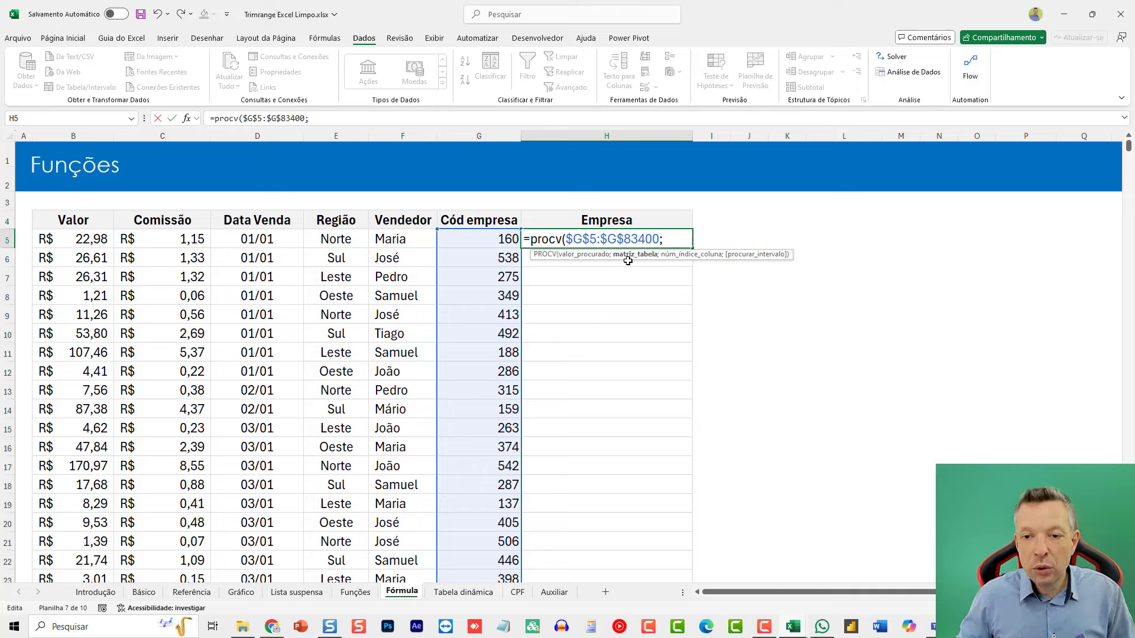
Complete the PROCV formula with table Auxiliar!B5:C563, column index 2 and match argument 0
{"action": "left_click", "coordinate": [554, 591]}
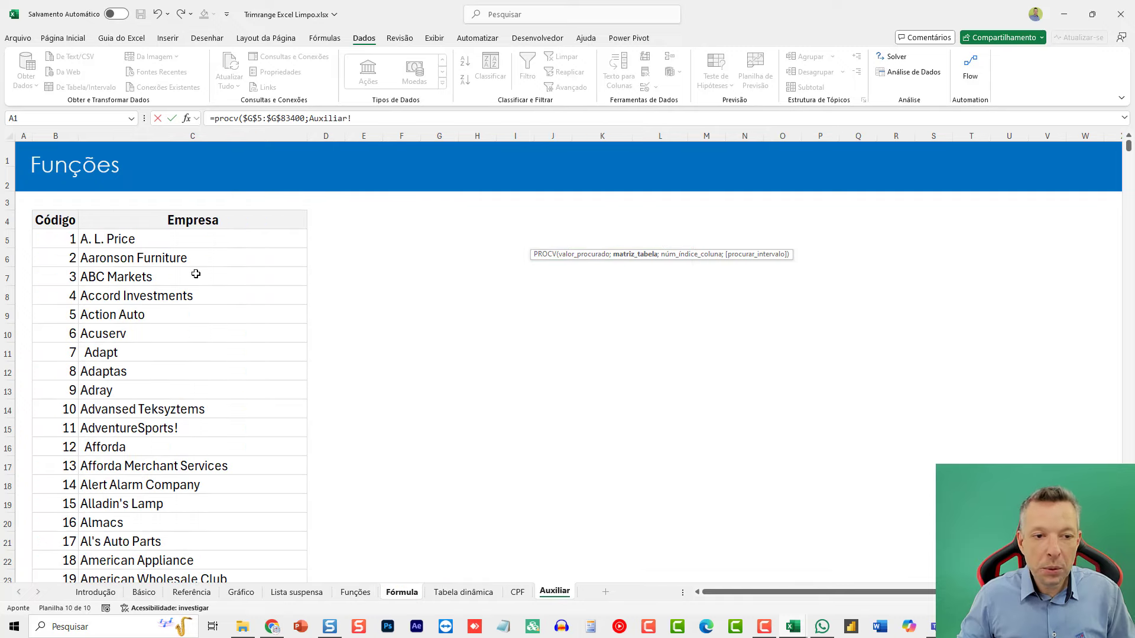
{"action": "left_click", "coordinate": [58, 237]}
{"action": "key", "text": "ctrl+shift+Down"}
{"action": "key", "text": "ctrl+shift+Right"}
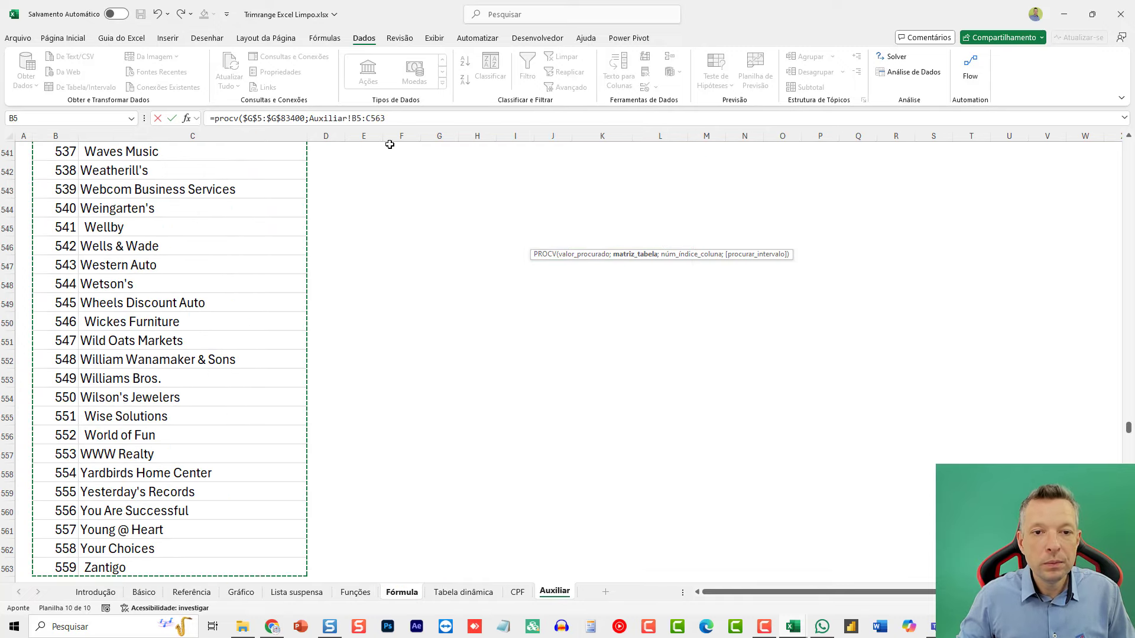
{"action": "left_click", "coordinate": [473, 128]}
{"action": "type", "text": ";"}
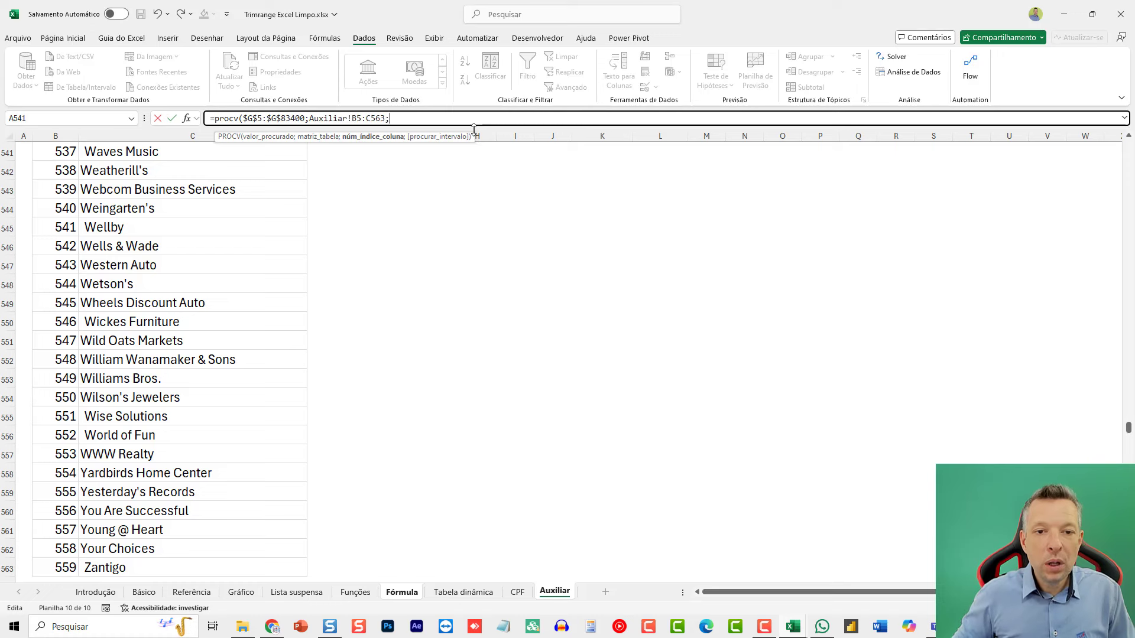
{"action": "type", "text": "2"}
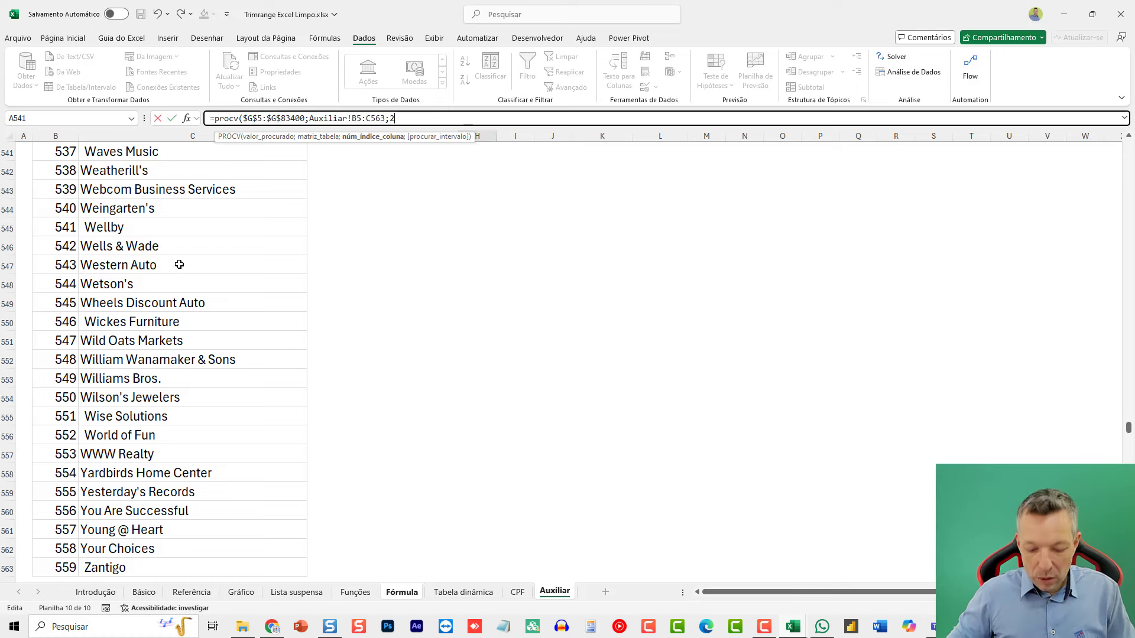
{"action": "type", "text": ";0)"}
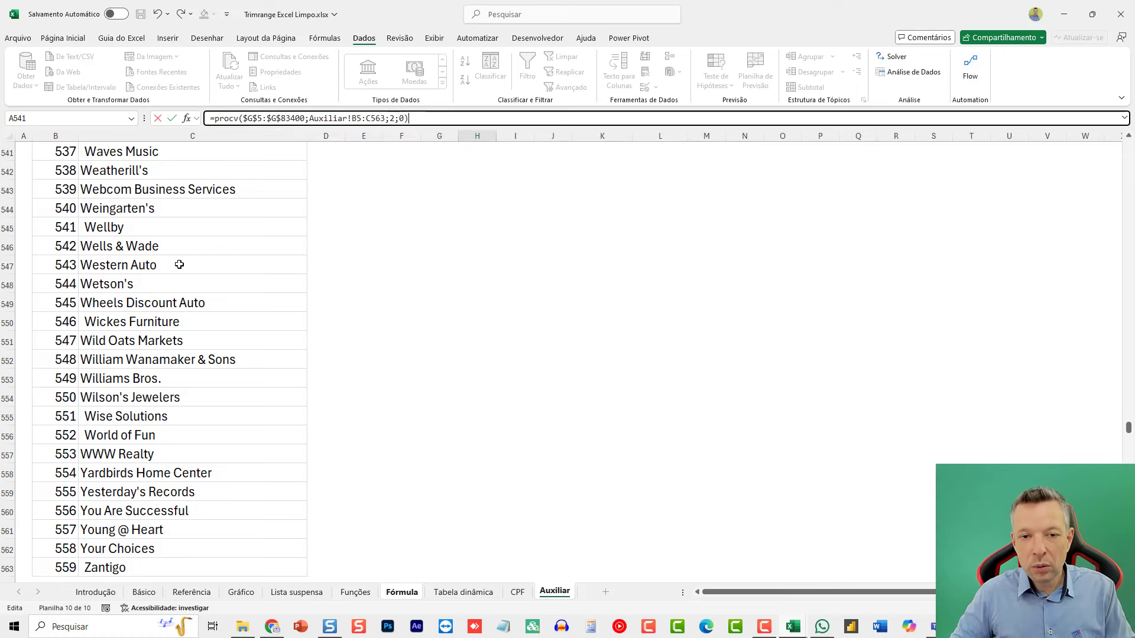
{"action": "key", "text": "Return"}
Examine the spilled Empresa results down to the end of column H
{"action": "scroll", "coordinate": [695, 366], "scroll_direction": "down", "scroll_amount": 20}
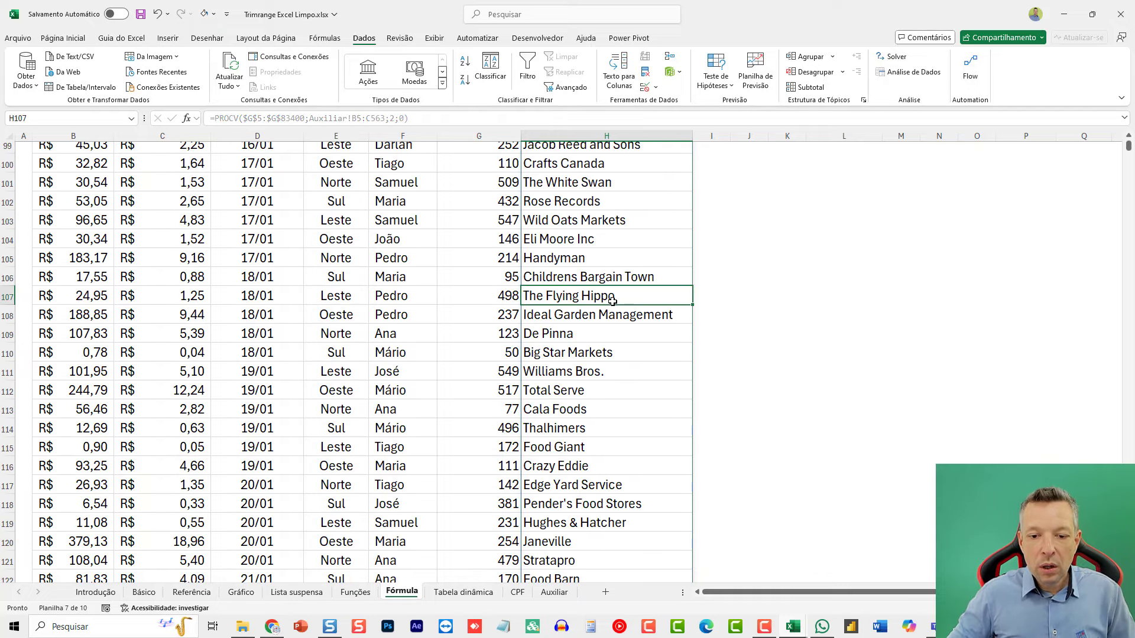
{"action": "key", "text": "ctrl+Down"}
{"action": "scroll", "coordinate": [615, 320], "scroll_direction": "up", "scroll_amount": 5}
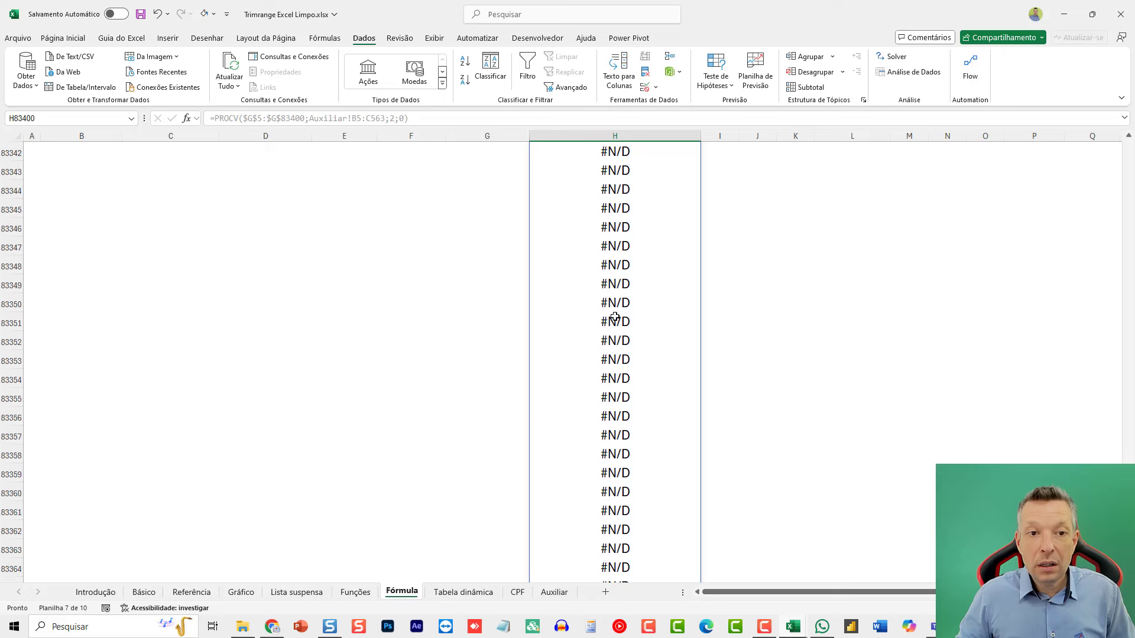
{"action": "left_click", "coordinate": [18, 456]}
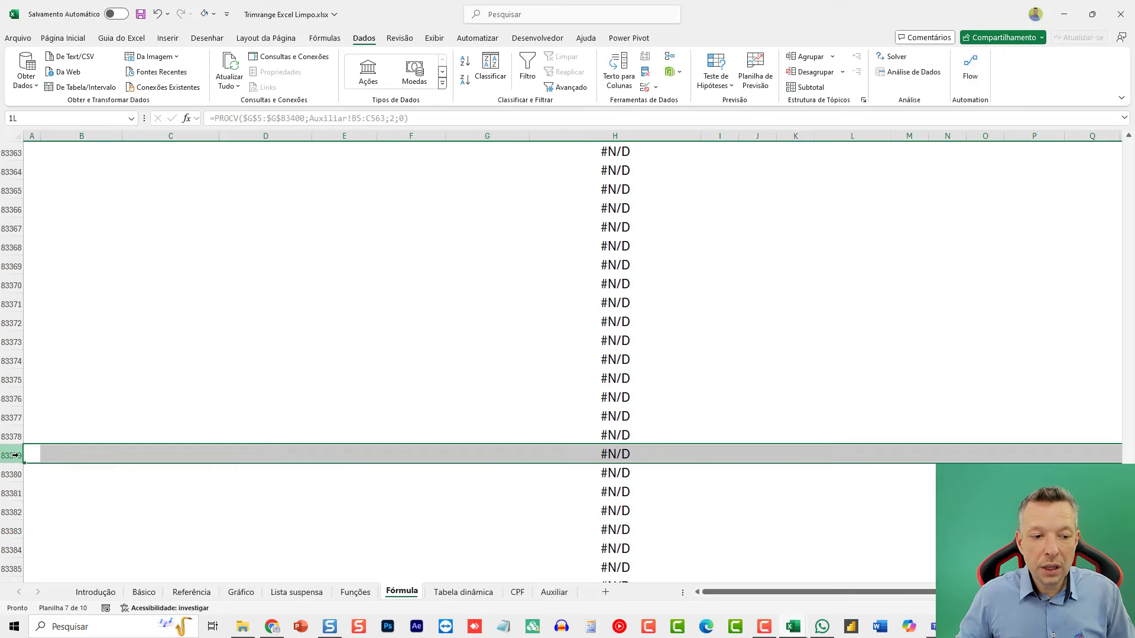
{"action": "left_click_drag", "start_coordinate": [616, 503], "coordinate": [641, 497]}
{"action": "left_click", "coordinate": [672, 516]}
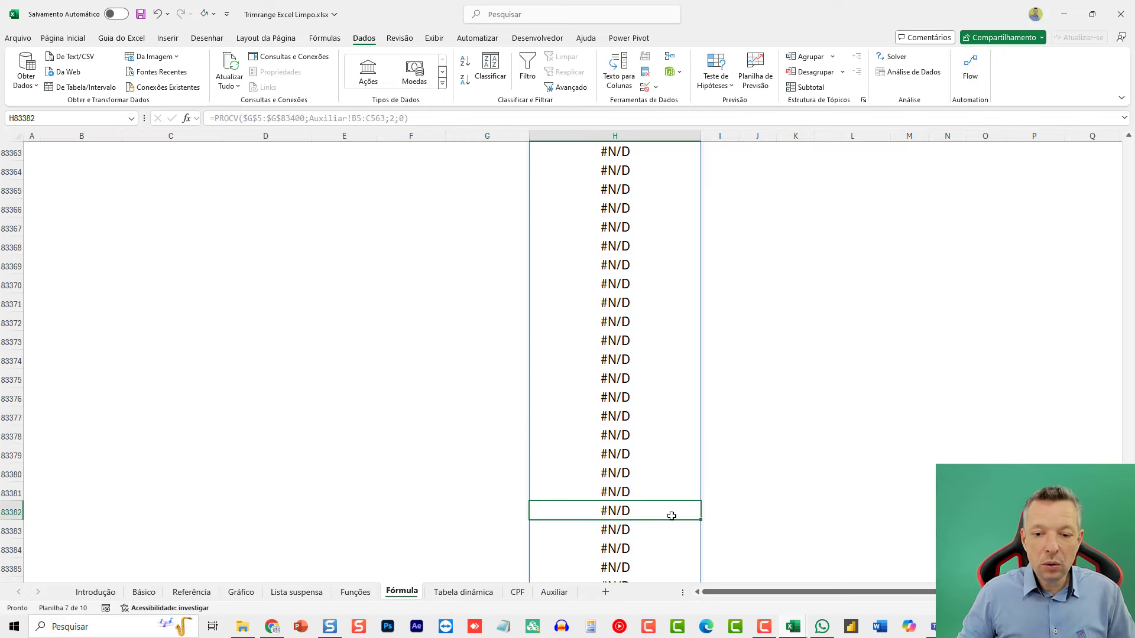
{"action": "key", "text": "ctrl+Down"}
{"action": "key", "text": "Down"}
{"action": "key", "text": "Up"}
{"action": "key", "text": "Up"}
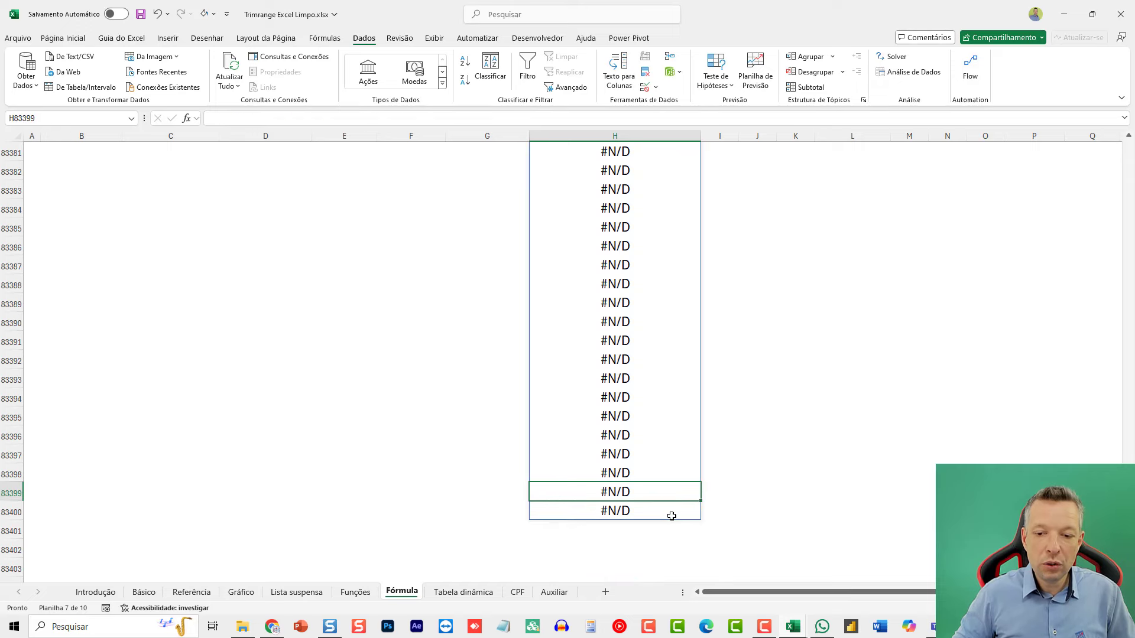
Compare the last Cód empresa entry with the Empresa results, selecting the surplus results from H835 down to the end
{"action": "key", "text": "ctrl+Up"}
{"action": "key", "text": "Left"}
{"action": "key", "text": "ctrl+Down"}
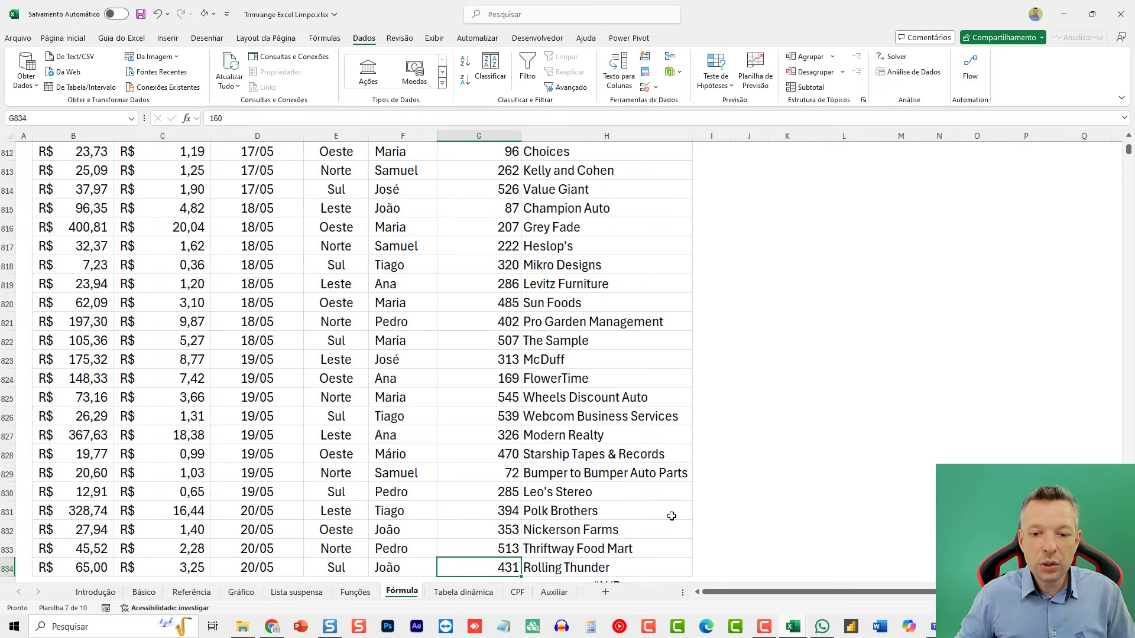
{"action": "scroll", "coordinate": [671, 516], "scroll_direction": "down", "scroll_amount": 4}
{"action": "left_click_drag", "start_coordinate": [588, 354], "coordinate": [598, 462]}
{"action": "key", "text": "ctrl+shift+Down"}
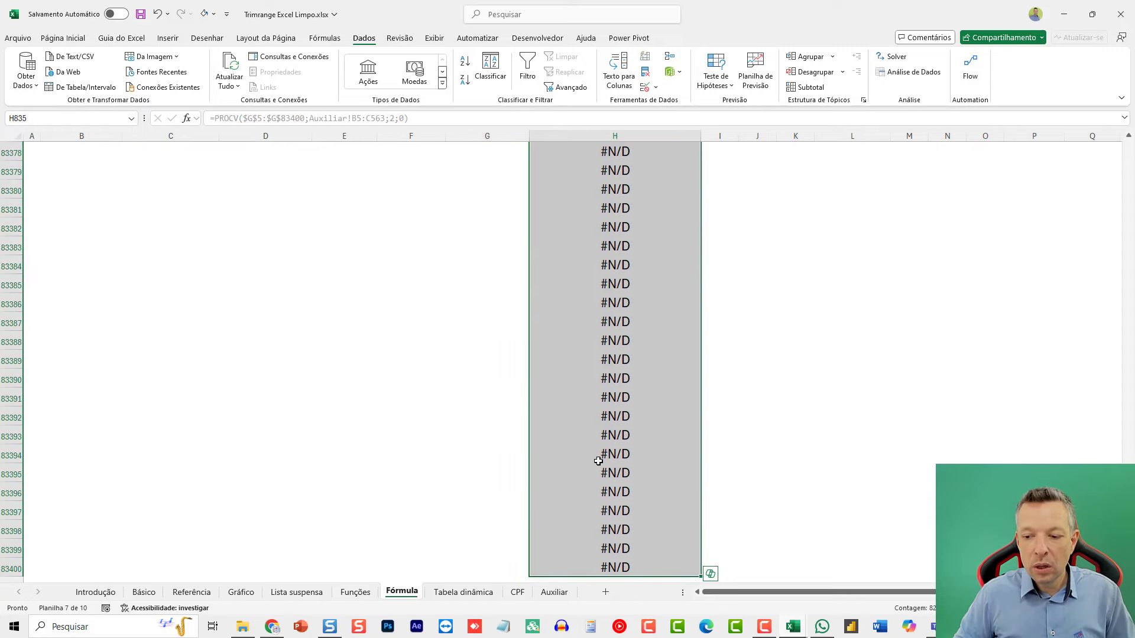
{"action": "key", "text": "ctrl+Up"}
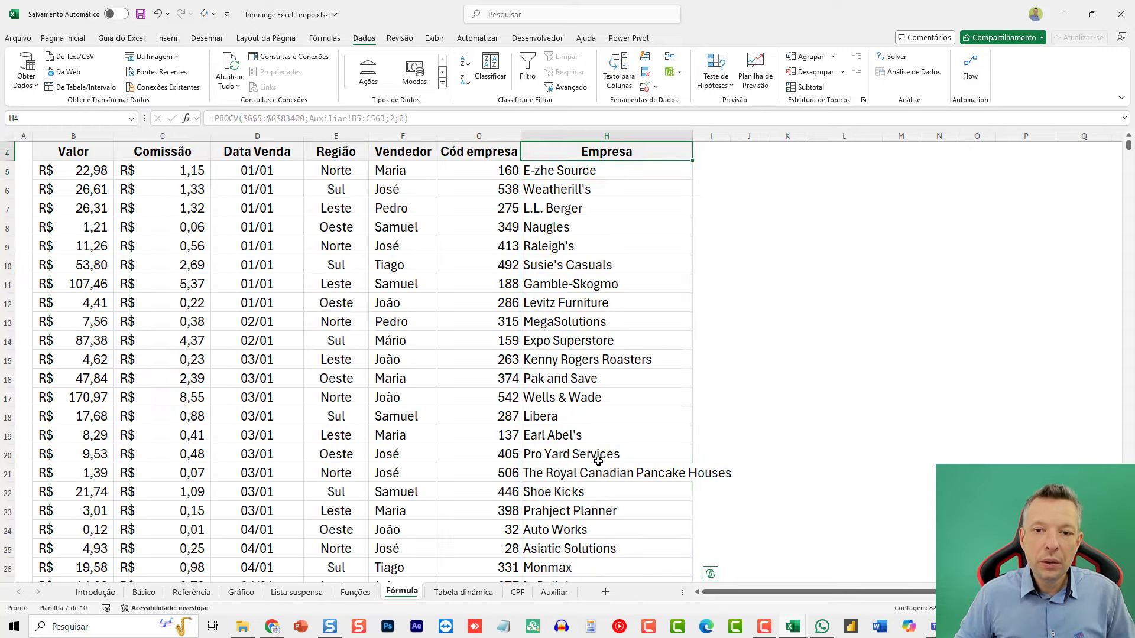
Trim the lookup range in H5 with dots so the formula reads =PROCV($G$5.:.$G$83400;Auxiliar!B5:C563;2;0)
{"action": "key", "text": "Down"}
{"action": "scroll", "coordinate": [598, 461], "scroll_direction": "up", "scroll_amount": 2}
{"action": "double_click", "coordinate": [676, 247]}
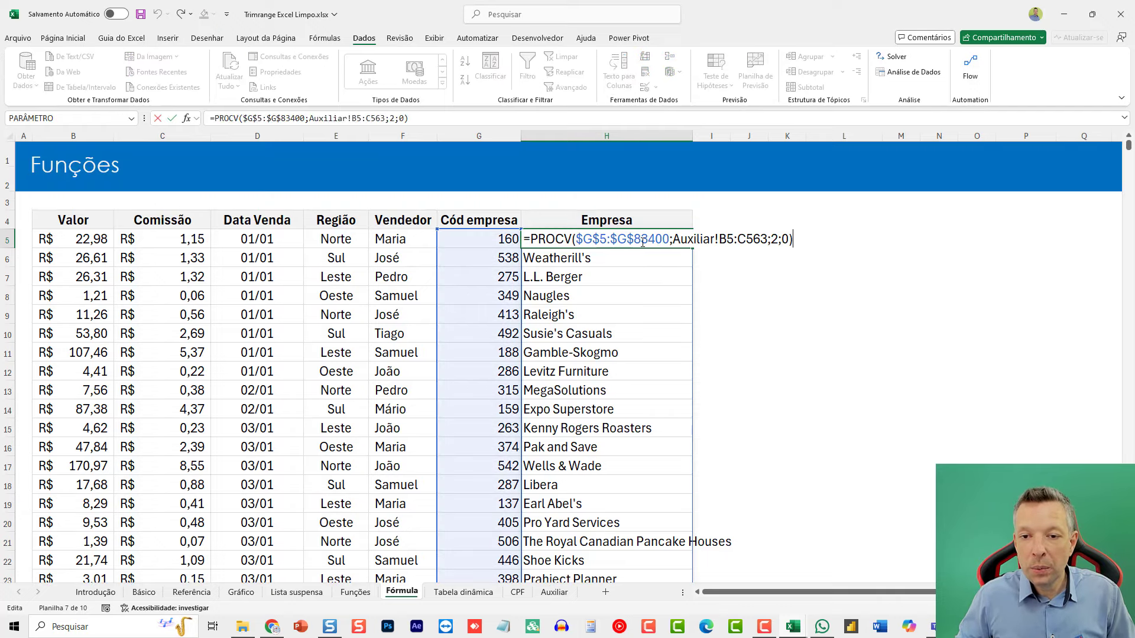
{"action": "left_click", "coordinate": [609, 239]}
{"action": "type", "text": "."}
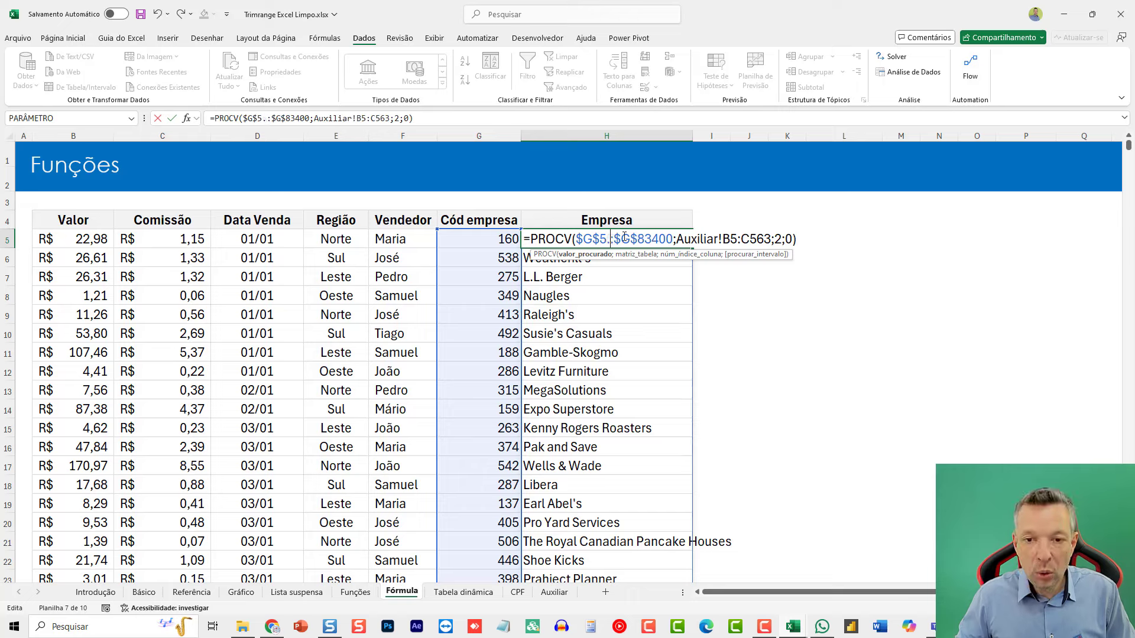
{"action": "key", "text": "Right"}
{"action": "type", "text": "."}
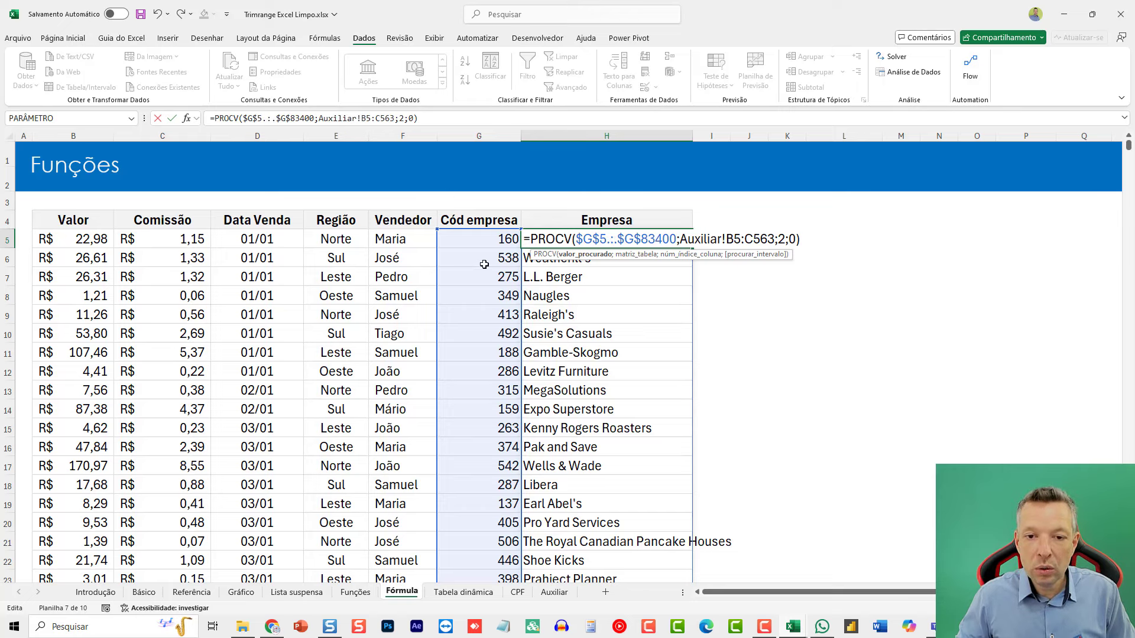
{"action": "key", "text": "ctrl+Return"}
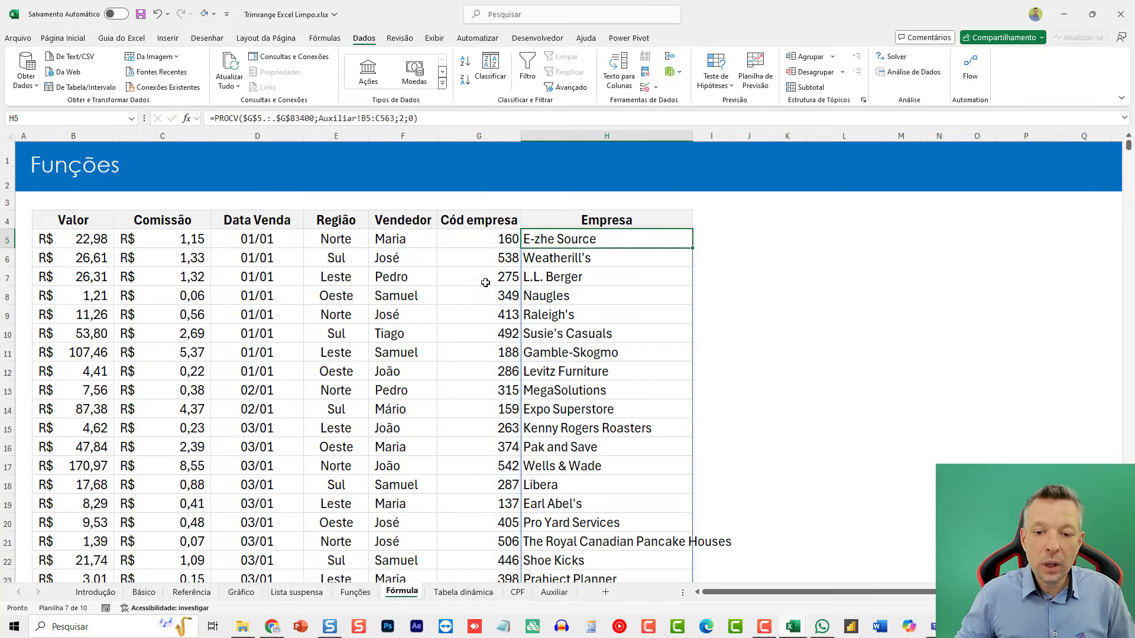
Check where the trimmed Empresa results end against the last data row
{"action": "key", "text": "ctrl+Down"}
{"action": "scroll", "coordinate": [488, 281], "scroll_direction": "down", "scroll_amount": 4}
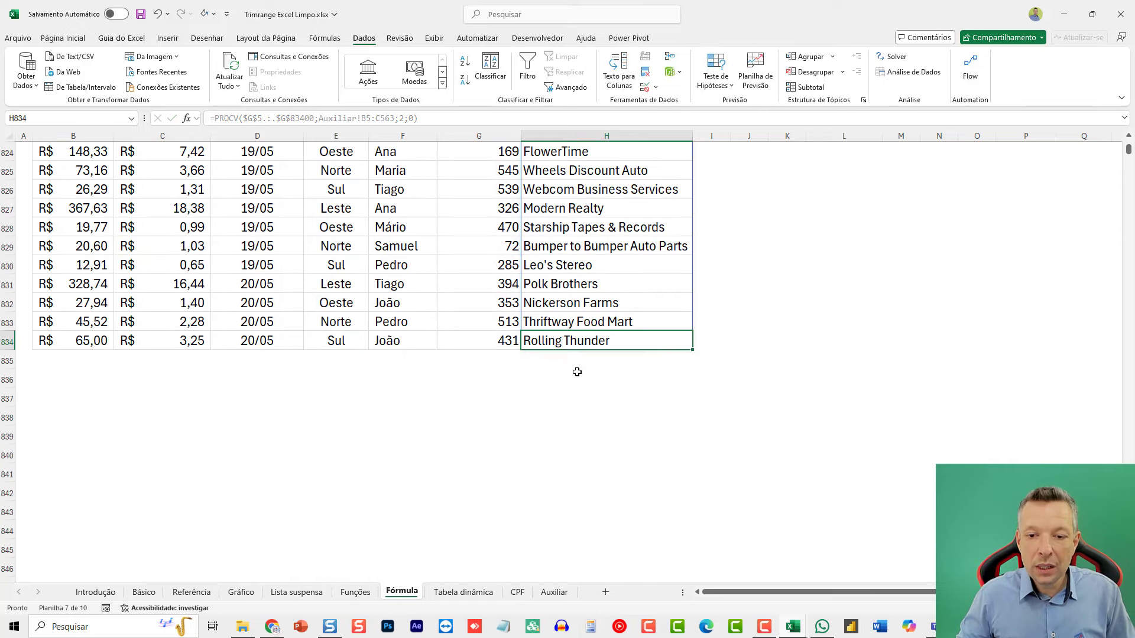
{"action": "key", "text": "BackSpace"}
{"action": "key", "text": "Return"}
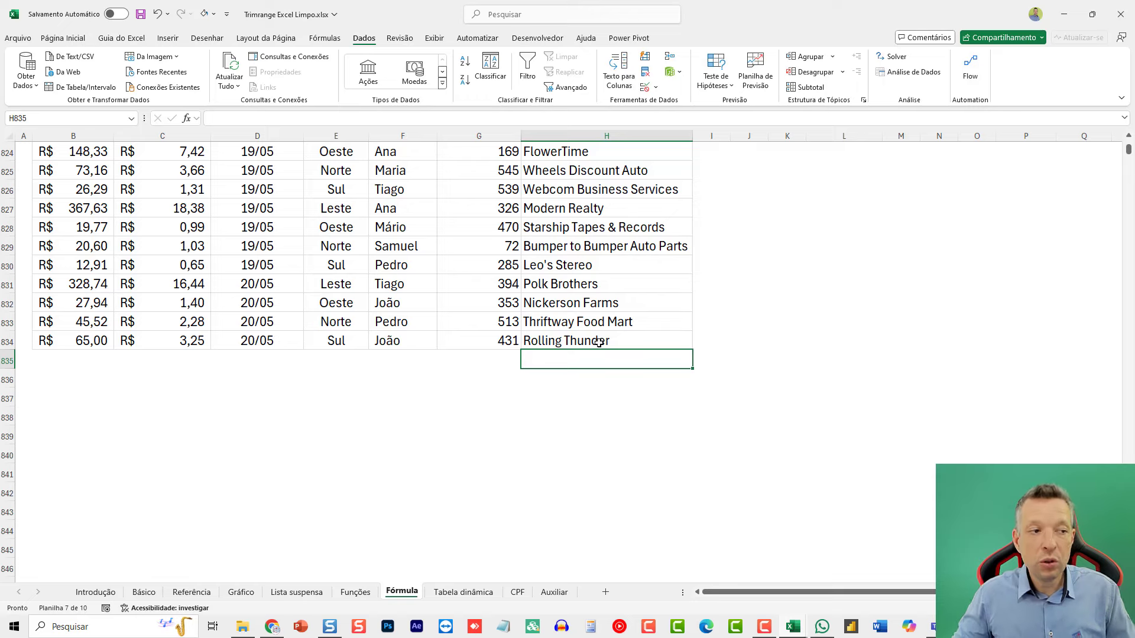
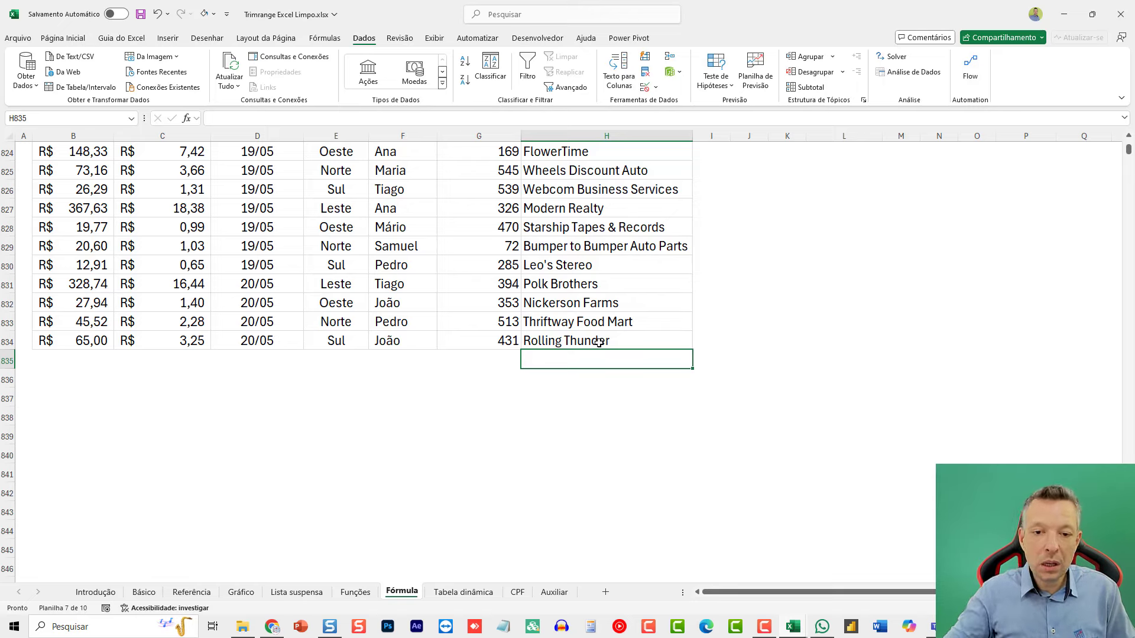
Enter the test codes 1 to 8 in G835:G842, directly below the last Cód empresa entry
{"action": "key", "text": "Left"}
{"action": "type", "text": "1"}
{"action": "key", "text": "Return"}
{"action": "type", "text": "2"}
{"action": "key", "text": "Return"}
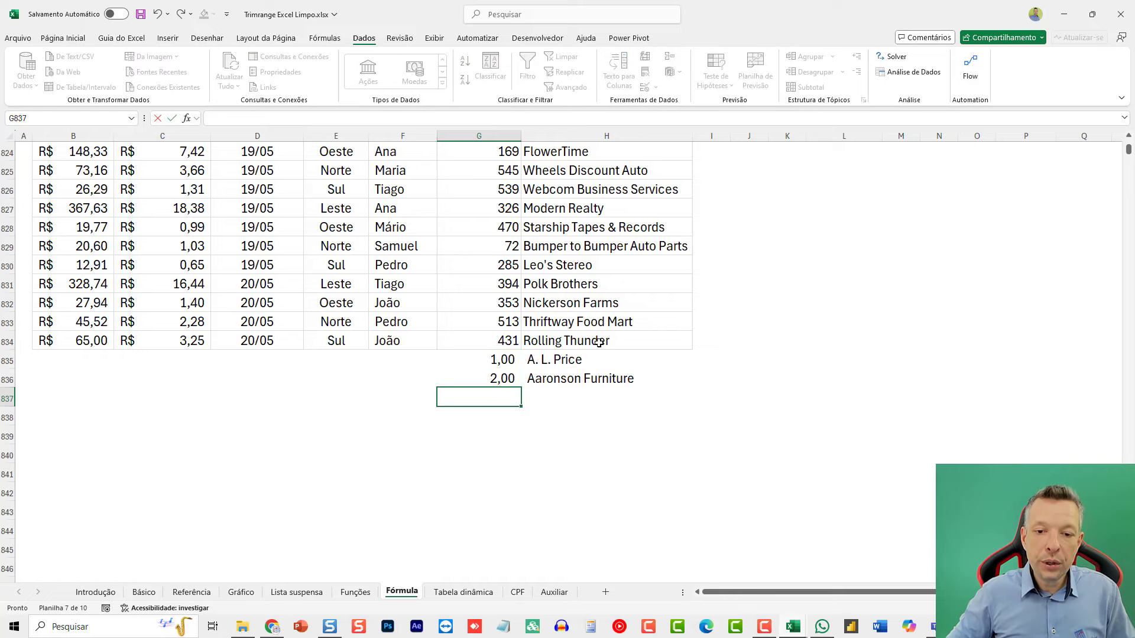
{"action": "type", "text": "3 4 5 6 7 8"}
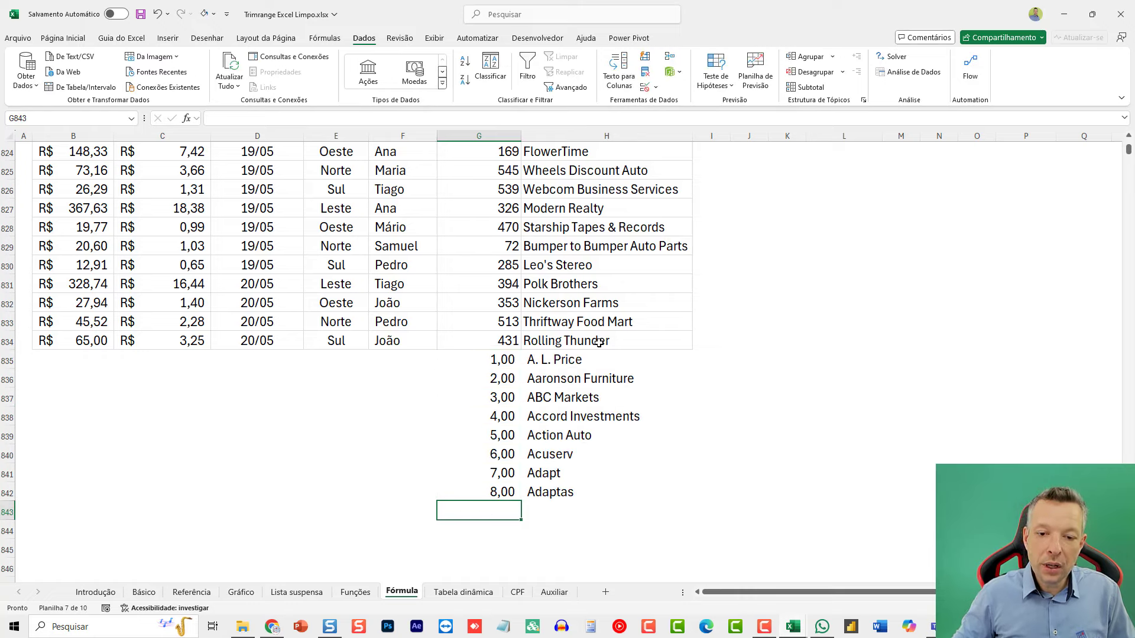
{"action": "left_click", "coordinate": [624, 266]}
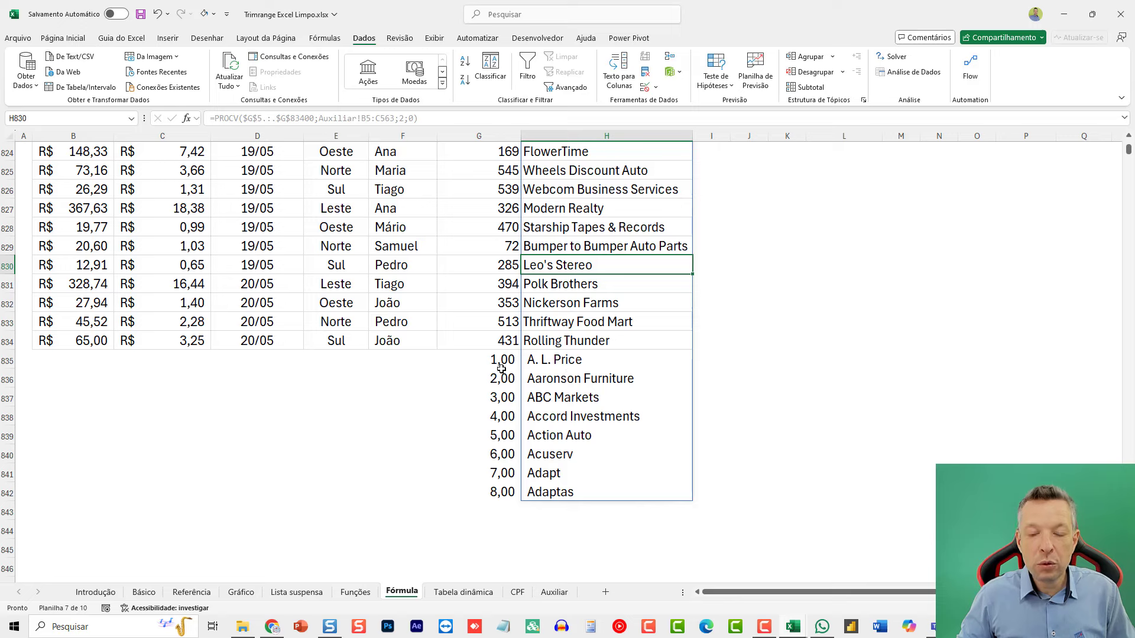
Clear the test codes 2 to 5 from G836:G839
{"action": "left_click", "coordinate": [490, 393]}
{"action": "key", "text": "Delete"}
{"action": "left_click", "coordinate": [494, 379]}
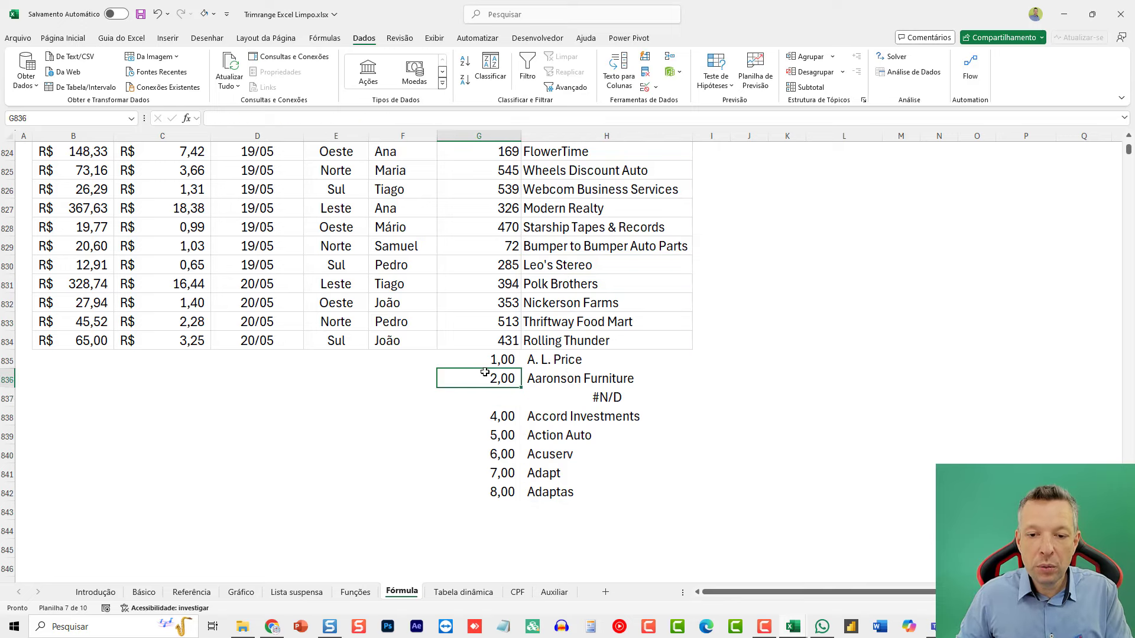
{"action": "key", "text": "Delete"}
{"action": "left_click", "coordinate": [493, 417]}
{"action": "key", "text": "Delete"}
{"action": "left_click", "coordinate": [498, 387]}
{"action": "left_click", "coordinate": [499, 419]}
{"action": "left_click", "coordinate": [495, 444]}
{"action": "key", "text": "Delete"}
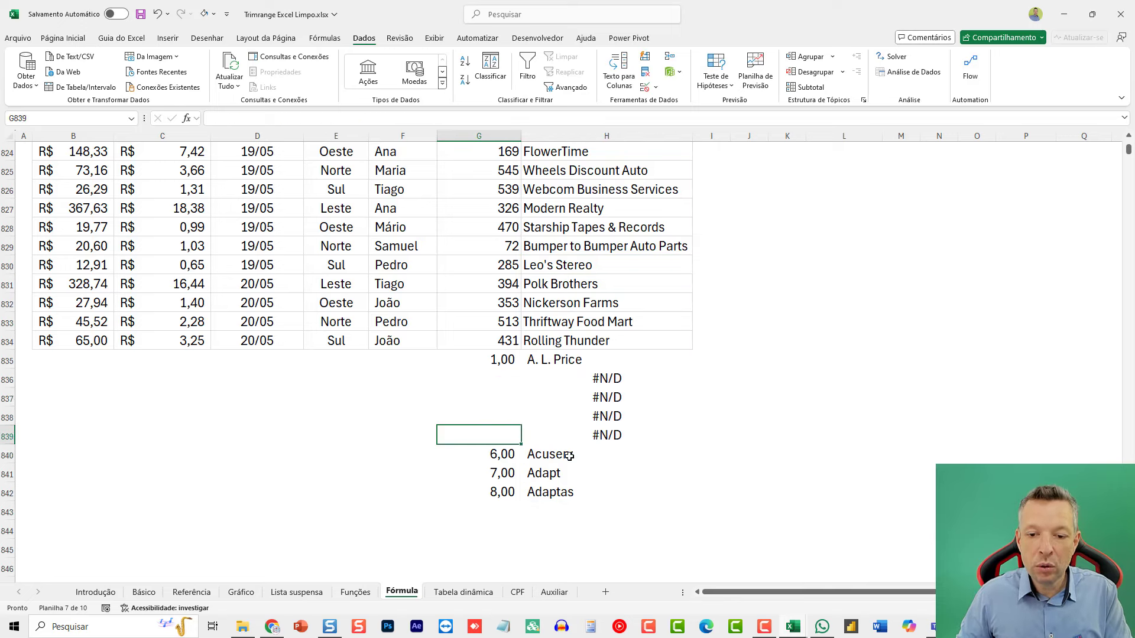
Clear the remaining test codes from G835 and G840:G842 below the Cód empresa data
{"action": "mouse_move", "coordinate": [508, 360]}
{"action": "left_mouse_down"}
{"action": "mouse_move", "coordinate": [499, 491]}
{"action": "mouse_move", "coordinate": [498, 360]}
{"action": "left_mouse_up"}
{"action": "left_click", "coordinate": [499, 492]}
{"action": "left_click", "coordinate": [597, 305]}
{"action": "left_click", "coordinate": [588, 437]}
{"action": "key", "text": "Delete"}
{"action": "left_click", "coordinate": [589, 285]}
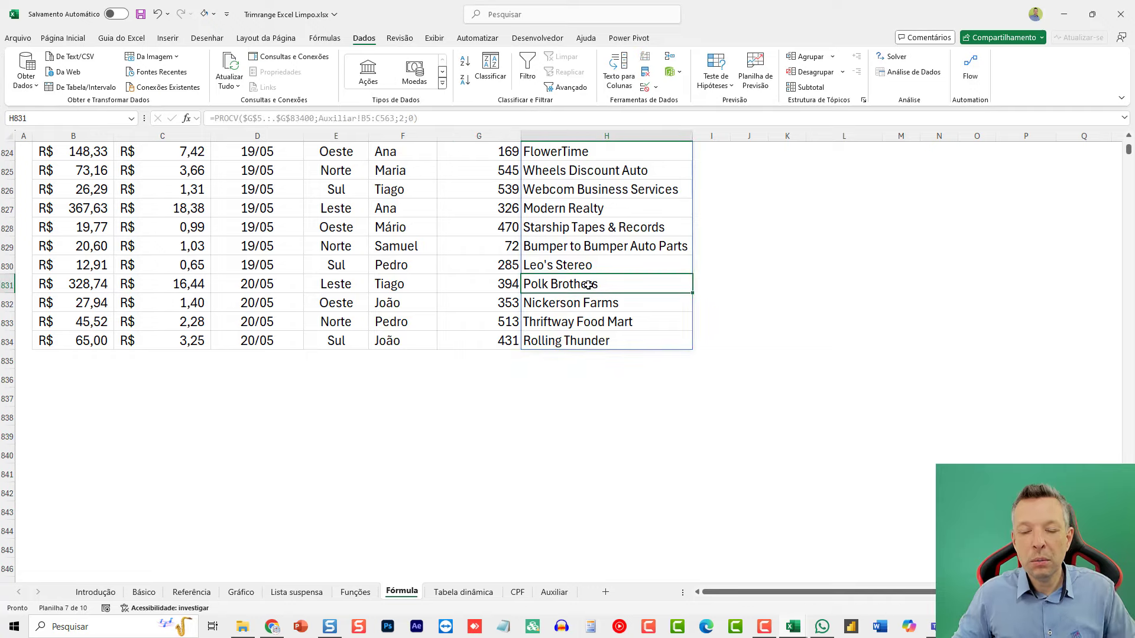
Remove both dots from the lookup range in H5 so it reads $G$5:$G$83400
{"action": "key", "text": "ctrl+Up"}
{"action": "key", "text": "Down"}
{"action": "scroll", "coordinate": [598, 283], "scroll_direction": "up", "scroll_amount": 1}
{"action": "double_click", "coordinate": [625, 236]}
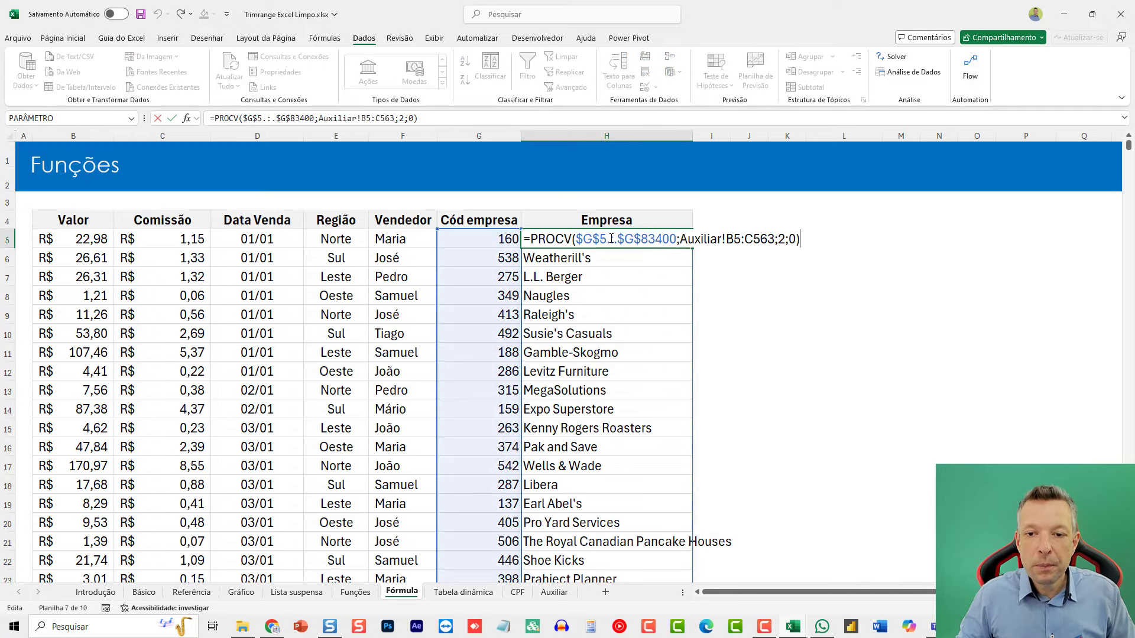
{"action": "left_click", "coordinate": [608, 240]}
{"action": "key", "text": "Delete"}
{"action": "key", "text": "Right"}
{"action": "key", "text": "Delete"}
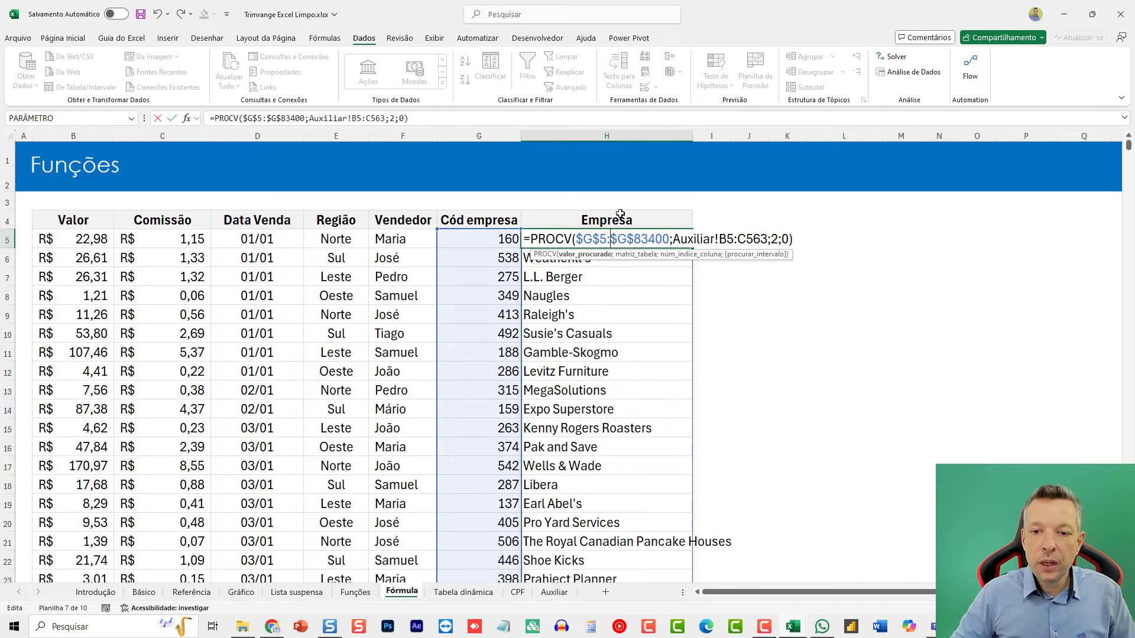
Extend the lookup range in H5 to the sheet's last row, making it $G$5:$G$1048576
{"action": "key", "text": "shift+Right"}
{"action": "key", "text": "shift+Right"}
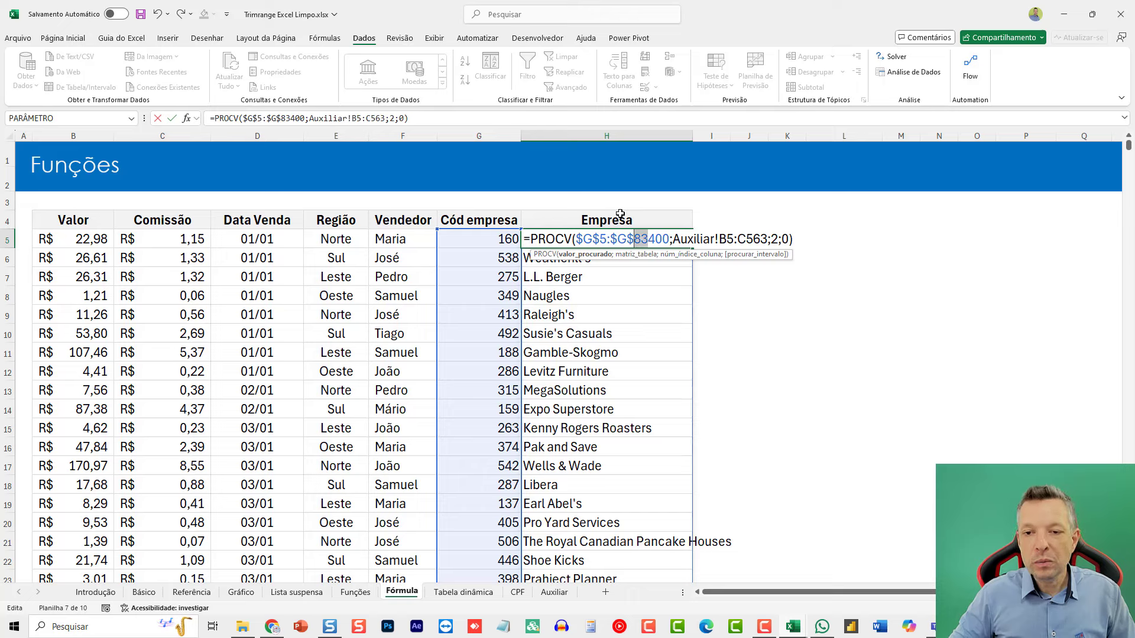
{"action": "type", "text": "1048576"}
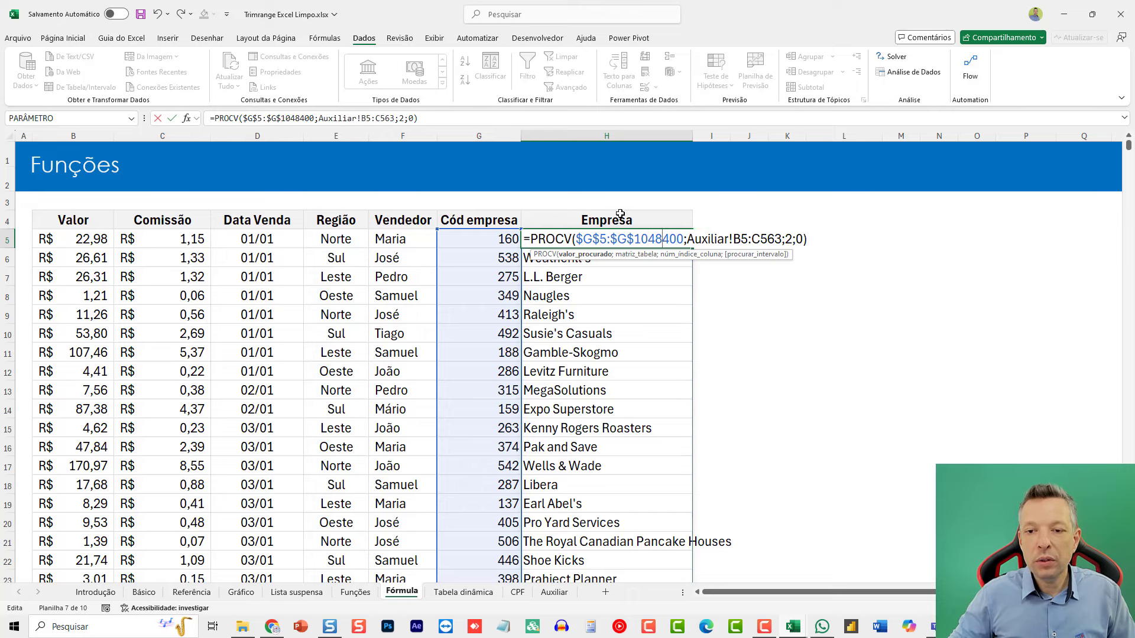
{"action": "key", "text": "shift+Right"}
{"action": "key", "text": "shift+Right"}
{"action": "key", "text": "Delete"}
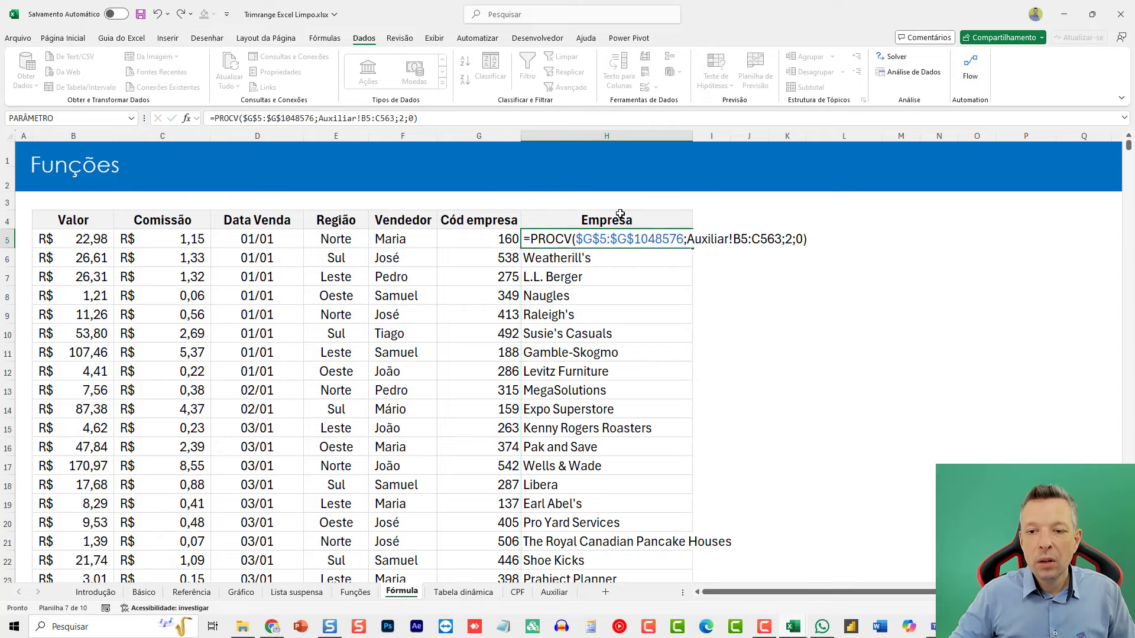
{"action": "key", "text": "ctrl+Return"}
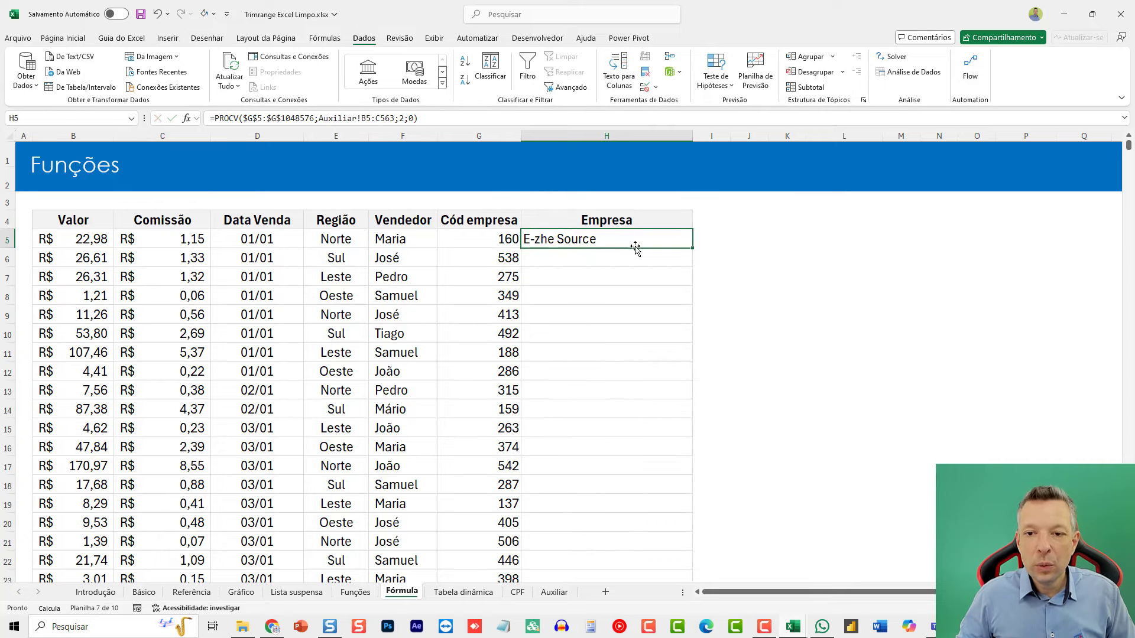
Shorten the lookup range in H5 to end at $G$104856 and look through the Empresa results
{"action": "key", "text": "F2"}
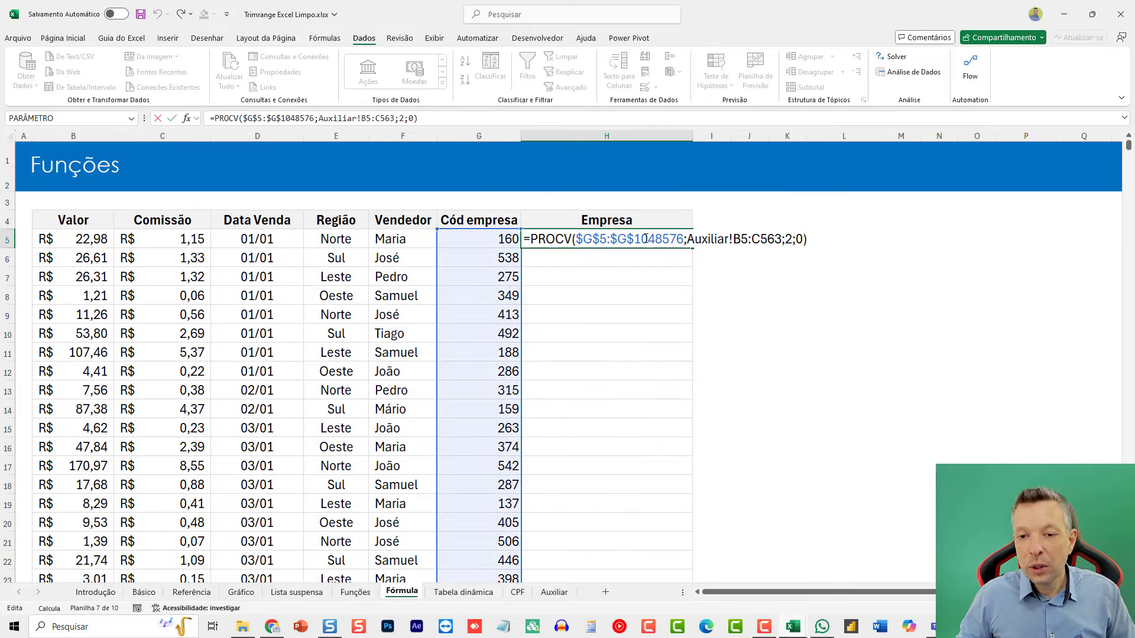
{"action": "left_click", "coordinate": [663, 239]}
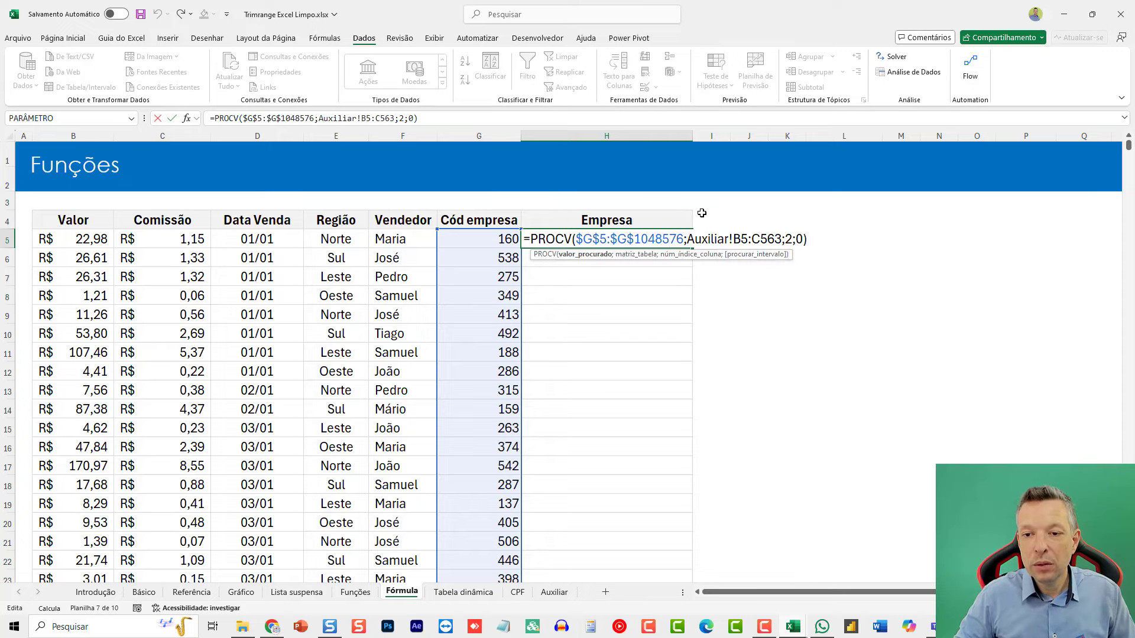
{"action": "key", "text": "BackSpace"}
{"action": "key", "text": "ctrl+Return"}
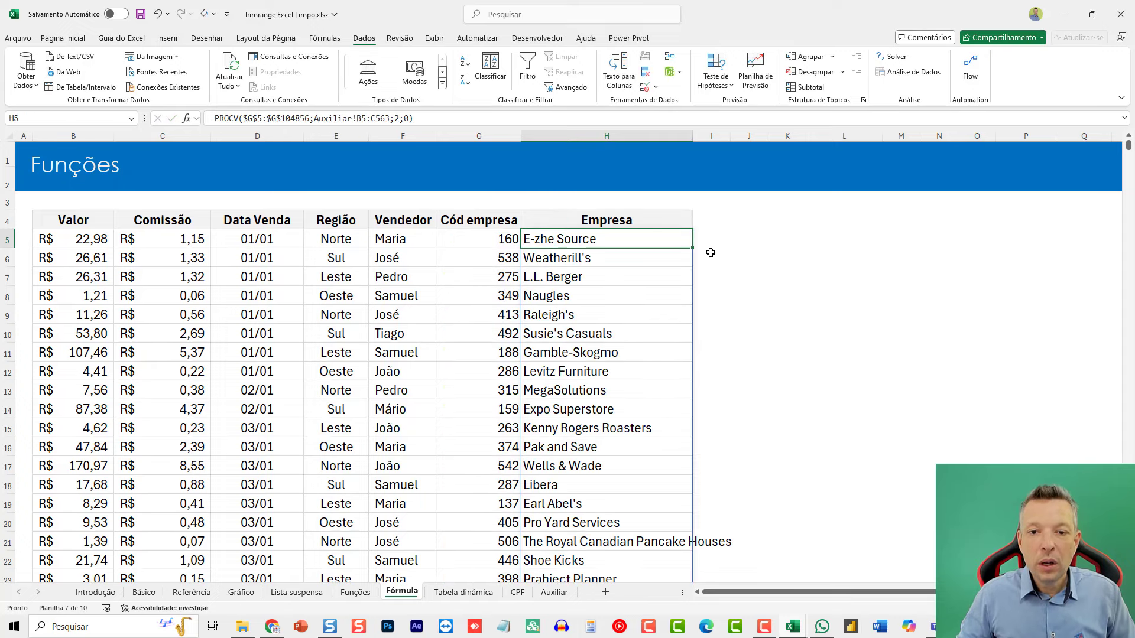
{"action": "scroll", "coordinate": [680, 266], "scroll_direction": "down", "scroll_amount": 8}
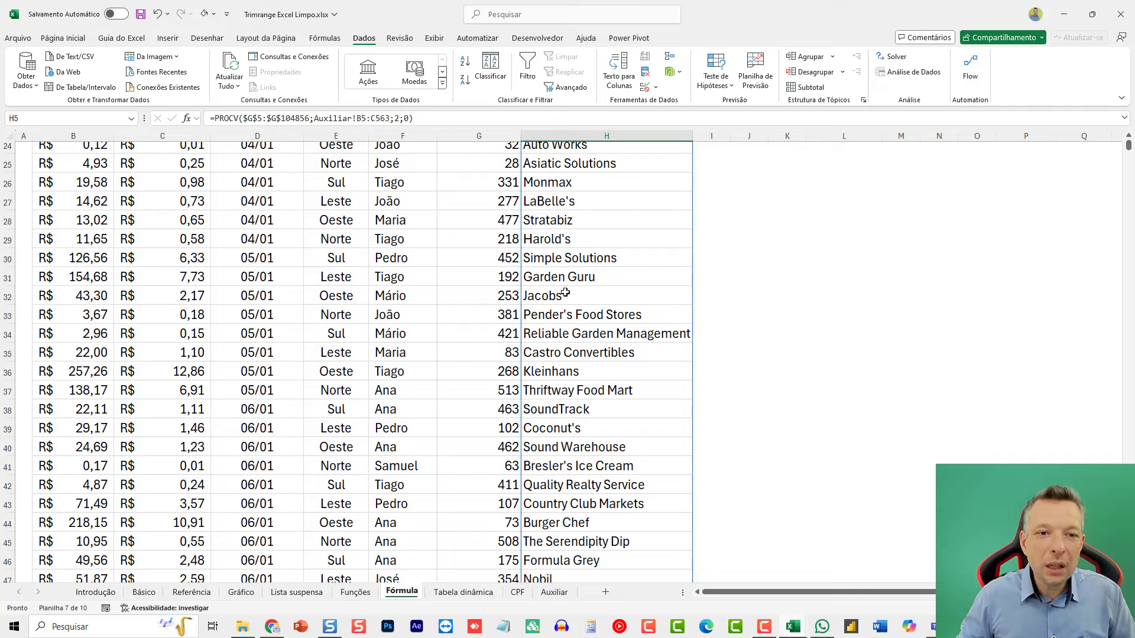
Undo the last change to the end row of the lookup range in H5
{"action": "left_click", "coordinate": [298, 116]}
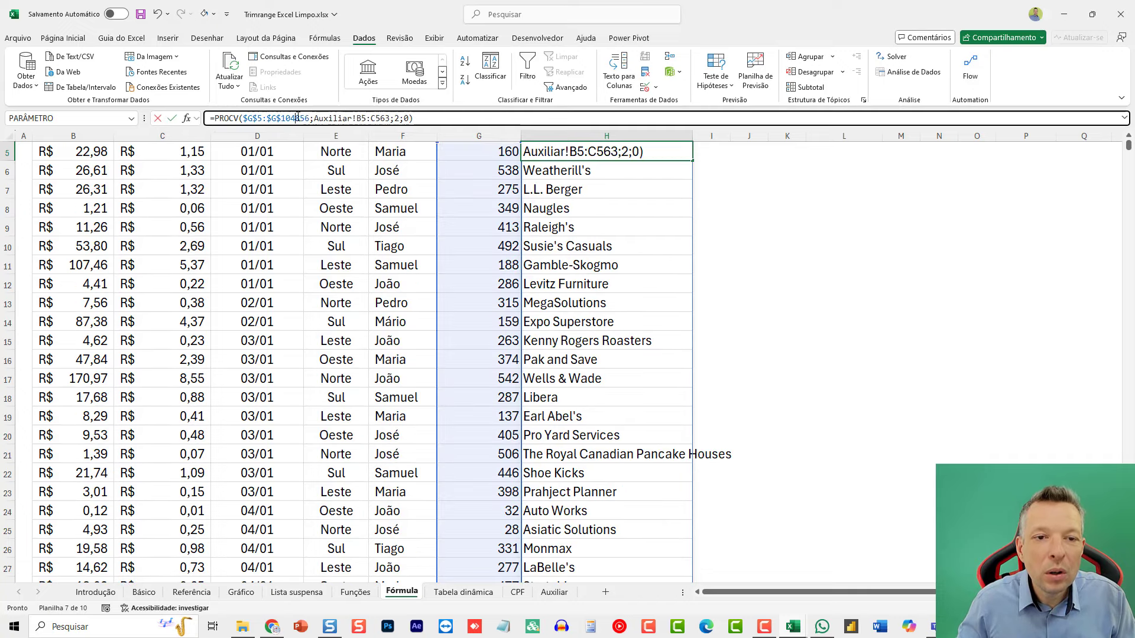
{"action": "key", "text": "Escape"}
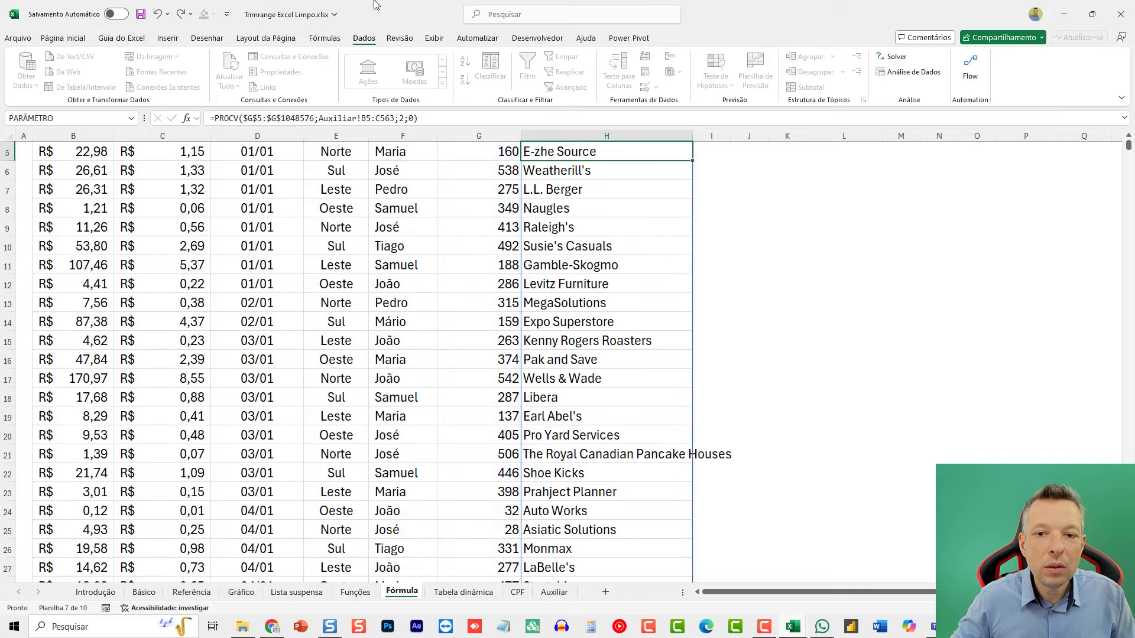
{"action": "scroll", "coordinate": [615, 266], "scroll_direction": "up", "scroll_amount": 2}
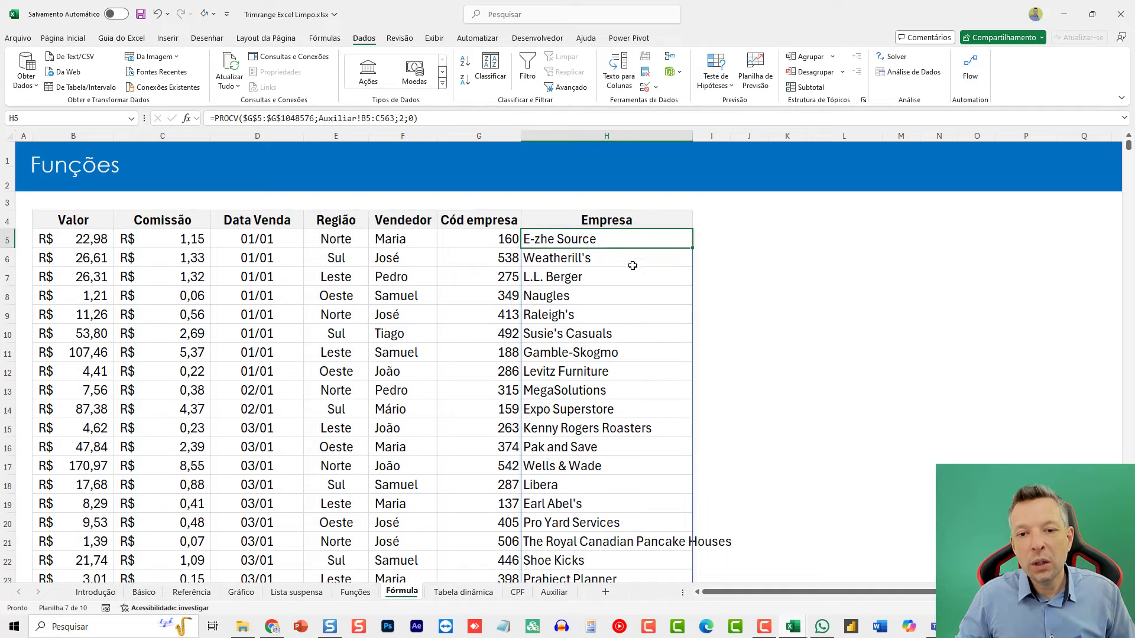
Compare the last Cód empresa entry with how far the Empresa results spill down column H
{"action": "scroll", "coordinate": [649, 271], "scroll_direction": "down", "scroll_amount": 7}
{"action": "scroll", "coordinate": [649, 277], "scroll_direction": "up", "scroll_amount": 7}
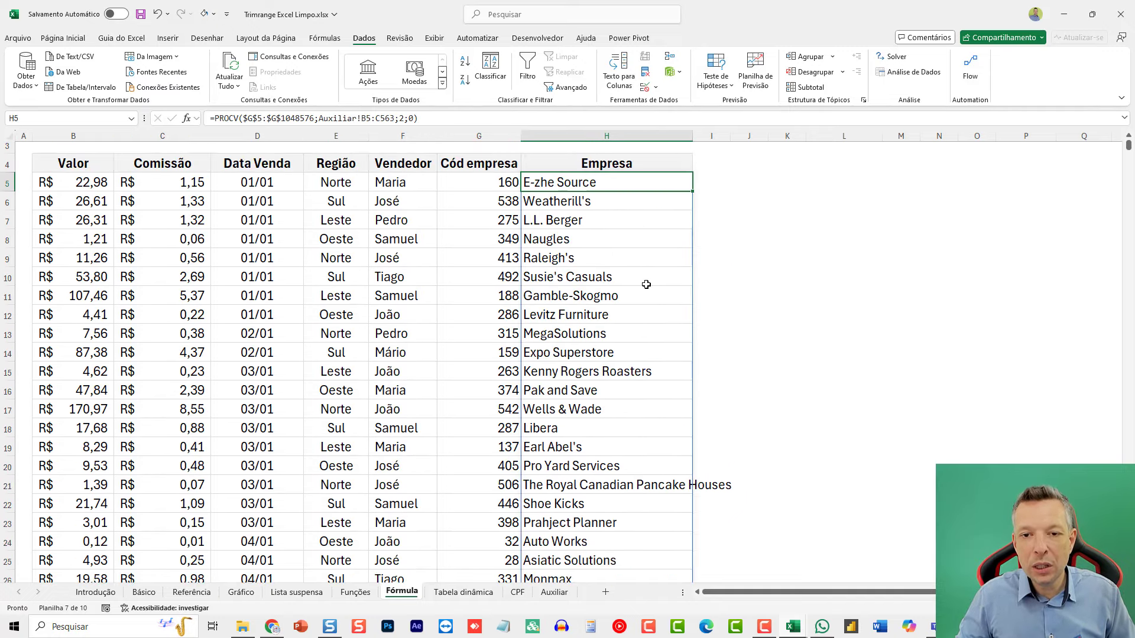
{"action": "key", "text": "F2"}
{"action": "key", "text": "Return"}
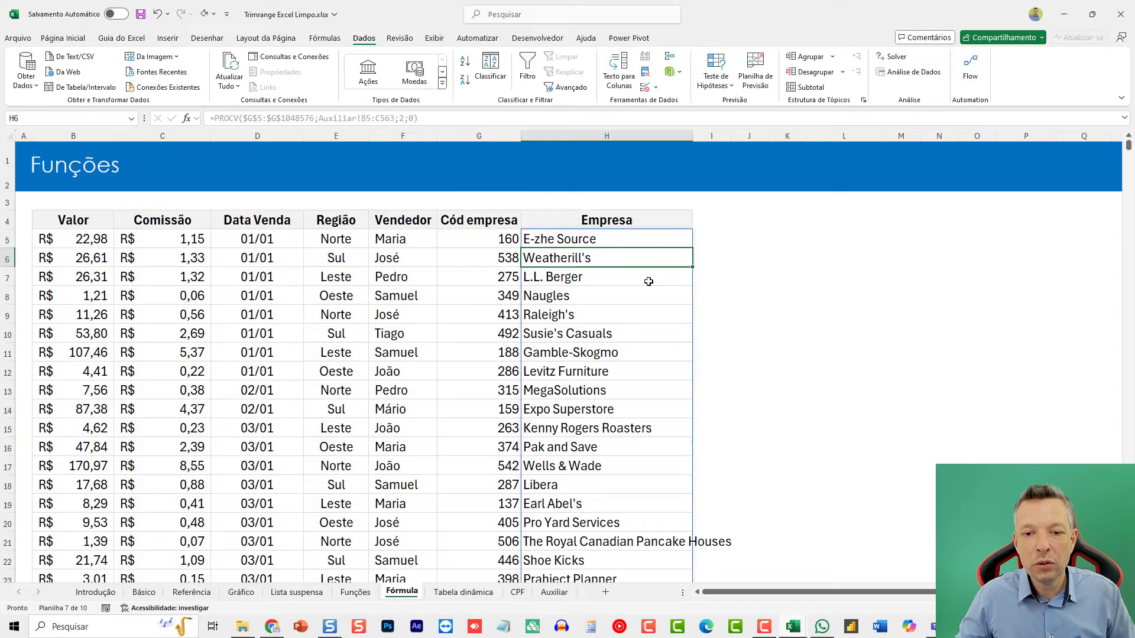
{"action": "key", "text": "Left"}
{"action": "key", "text": "ctrl+Down"}
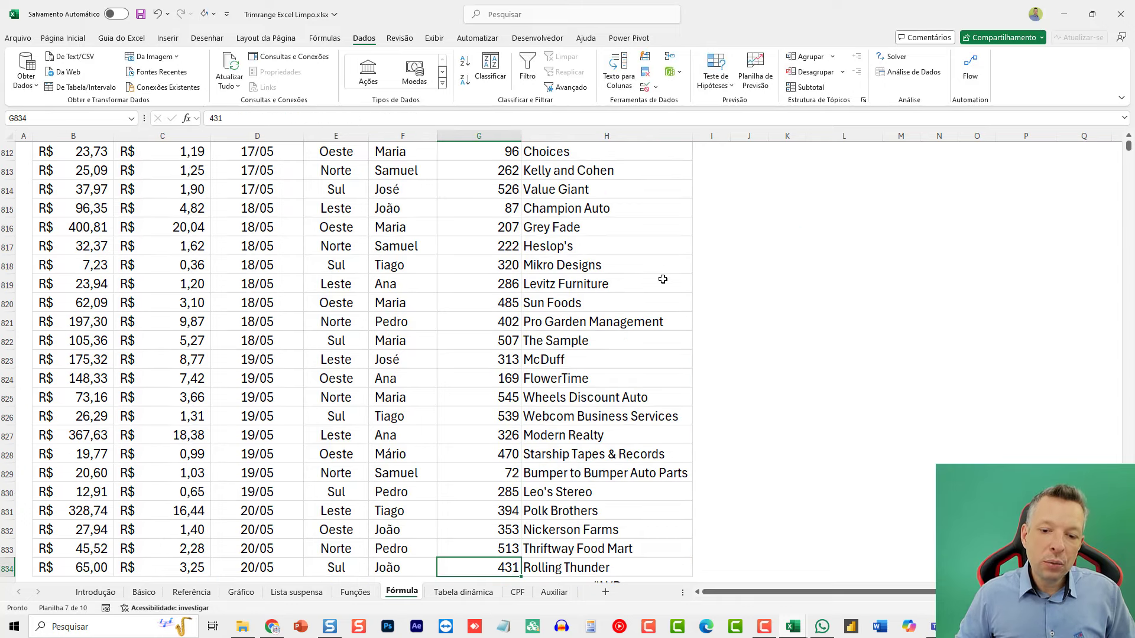
{"action": "scroll", "coordinate": [674, 314], "scroll_direction": "down", "scroll_amount": 7}
{"action": "left_click", "coordinate": [617, 277]}
{"action": "key", "text": "ctrl+Down"}
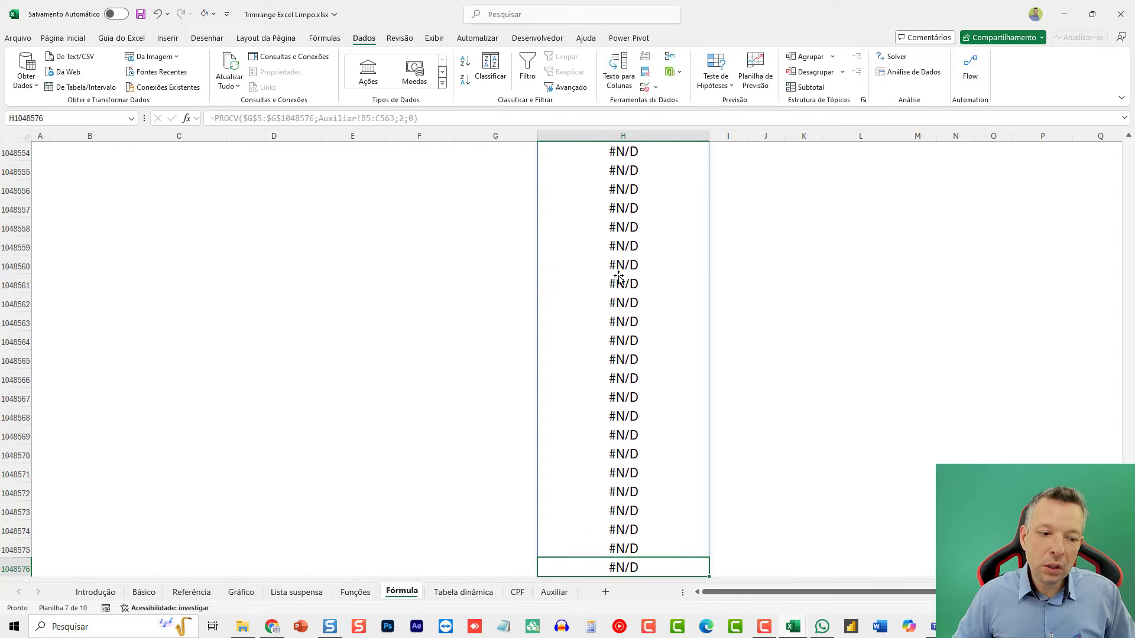
Trim the lookup range in H5 with dots so the formula reads =PROCV($G$5.:.$G$1048576;Auxiliar!B5:C563;2;0)
{"action": "key", "text": "ctrl+Up"}
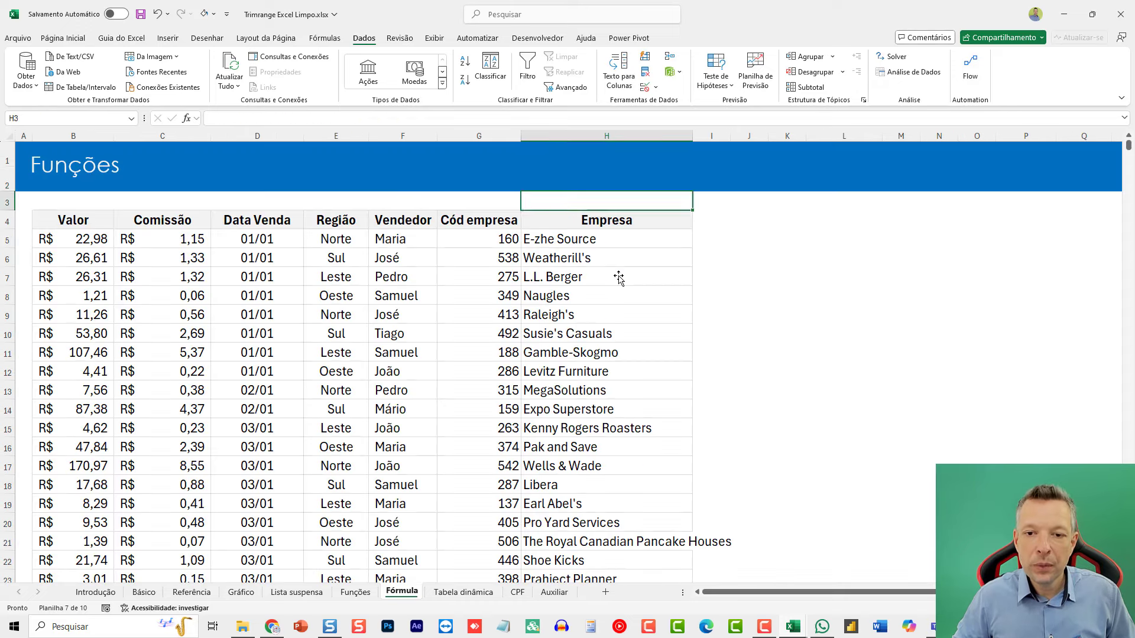
{"action": "key", "text": "F2"}
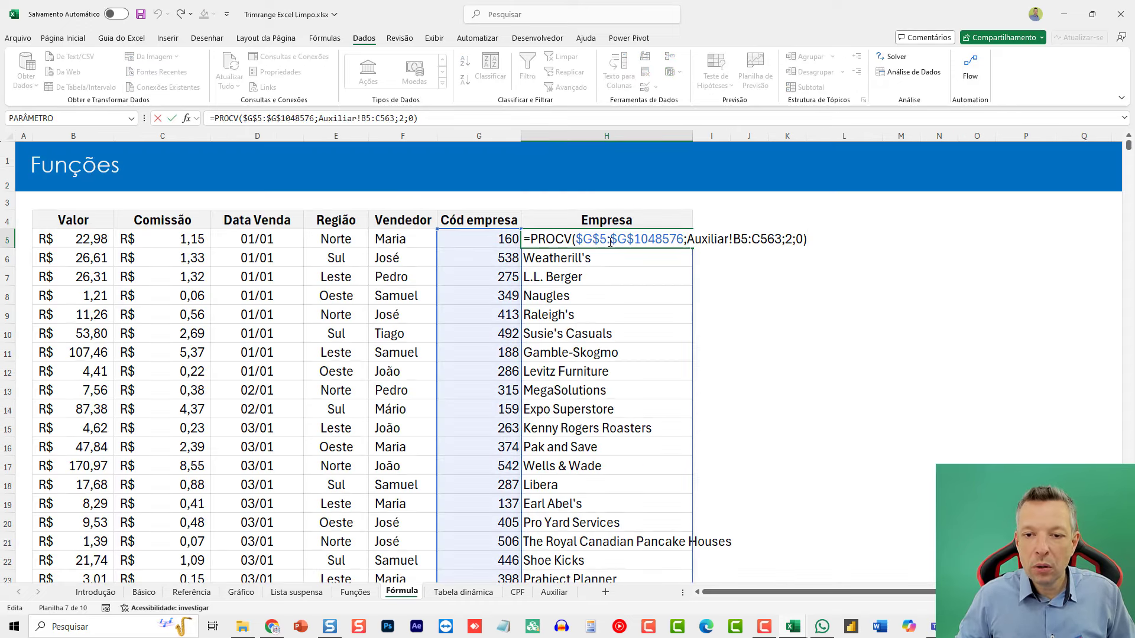
{"action": "left_click", "coordinate": [611, 240]}
{"action": "type", "text": ".."}
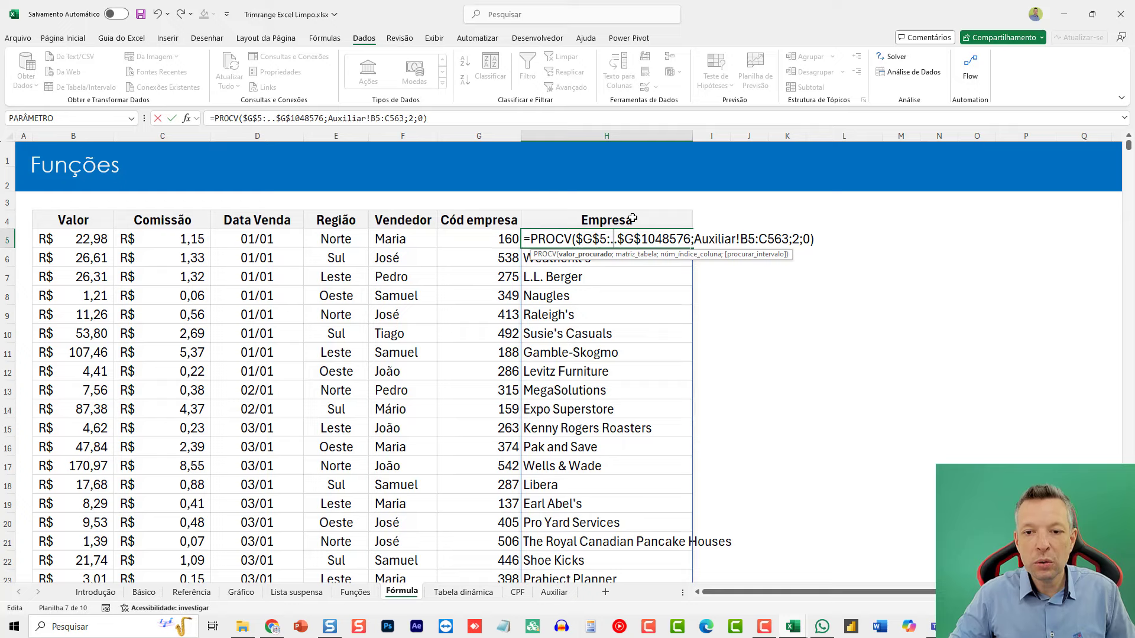
{"action": "key", "text": "BackSpace"}
{"action": "key", "text": "Left"}
{"action": "key", "text": "Left"}
{"action": "type", "text": "."}
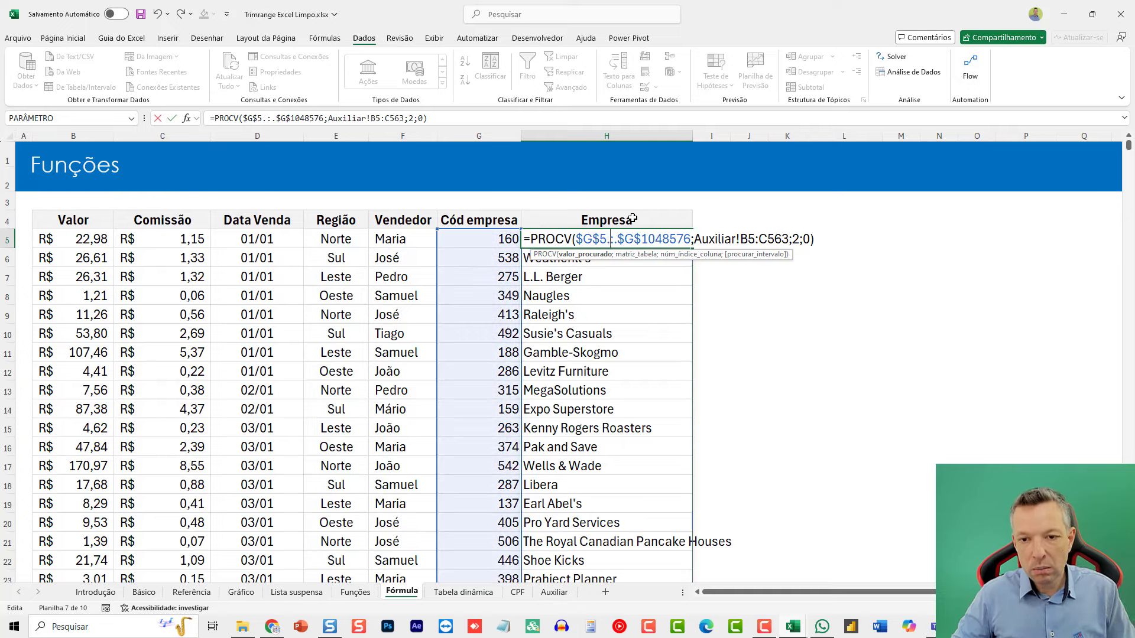
{"action": "key", "text": "Return"}
Review the dotted PROCV formula in H5 and check where its spilled Empresa results end
{"action": "key", "text": "Up"}
{"action": "key", "text": "F2"}
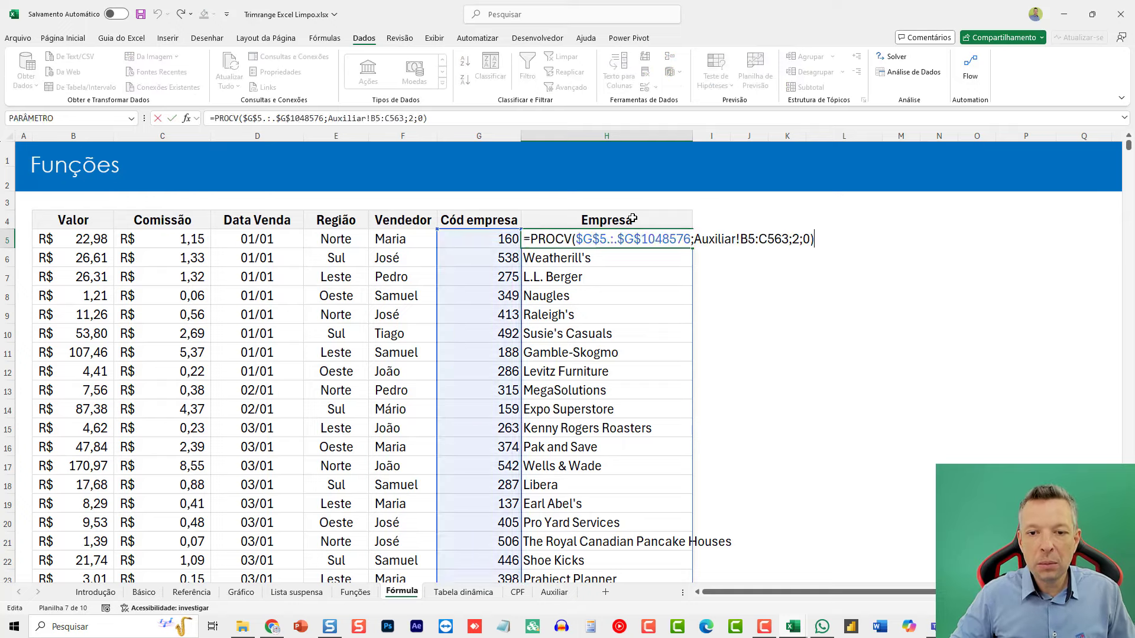
{"action": "key", "text": "Return"}
{"action": "key", "text": "Up"}
{"action": "key", "text": "F2"}
{"action": "key", "text": "Return"}
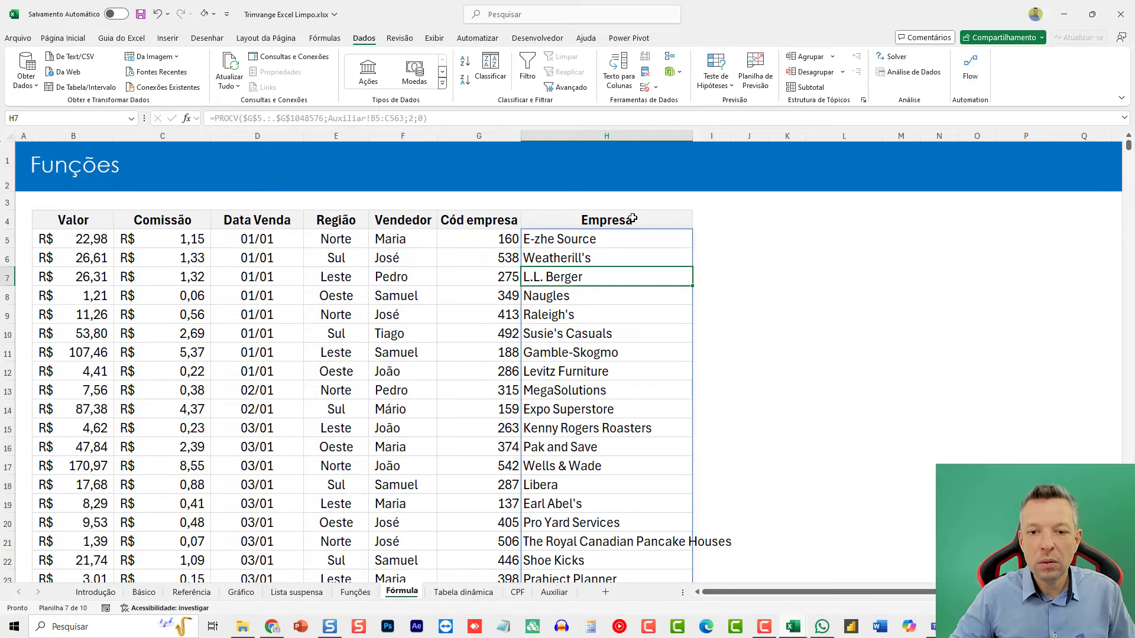
{"action": "key", "text": "Up"}
{"action": "key", "text": "Down"}
{"action": "key", "text": "Up"}
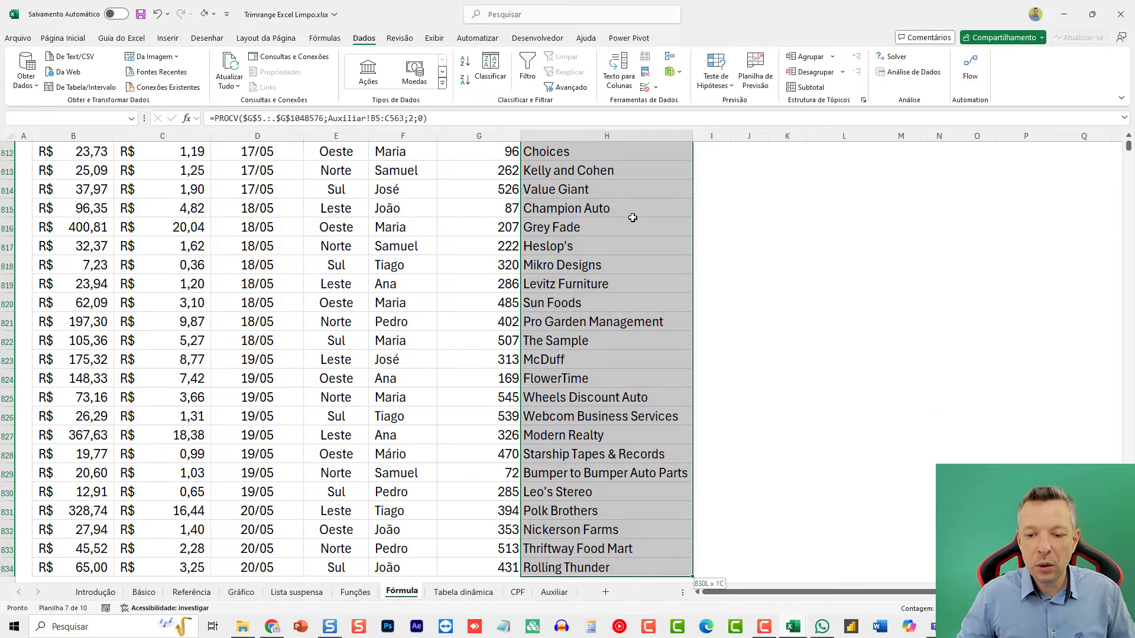
{"action": "key", "text": "ctrl+shift+Down"}
{"action": "left_click", "coordinate": [632, 217]}
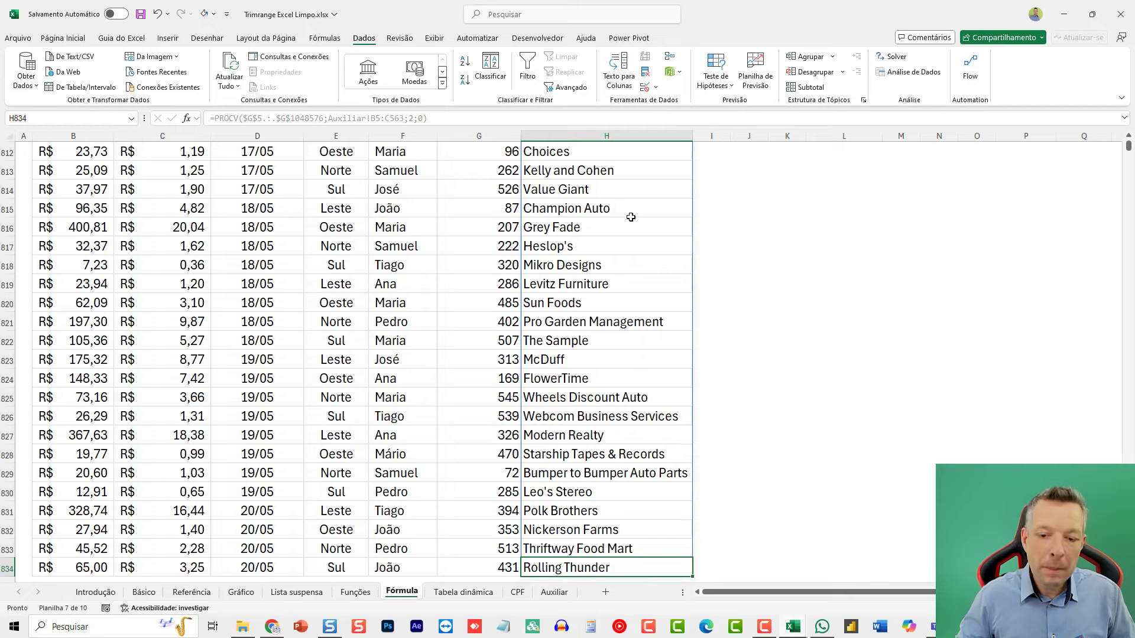
{"action": "key", "text": "ctrl+Up"}
{"action": "left_click", "coordinate": [591, 307]}
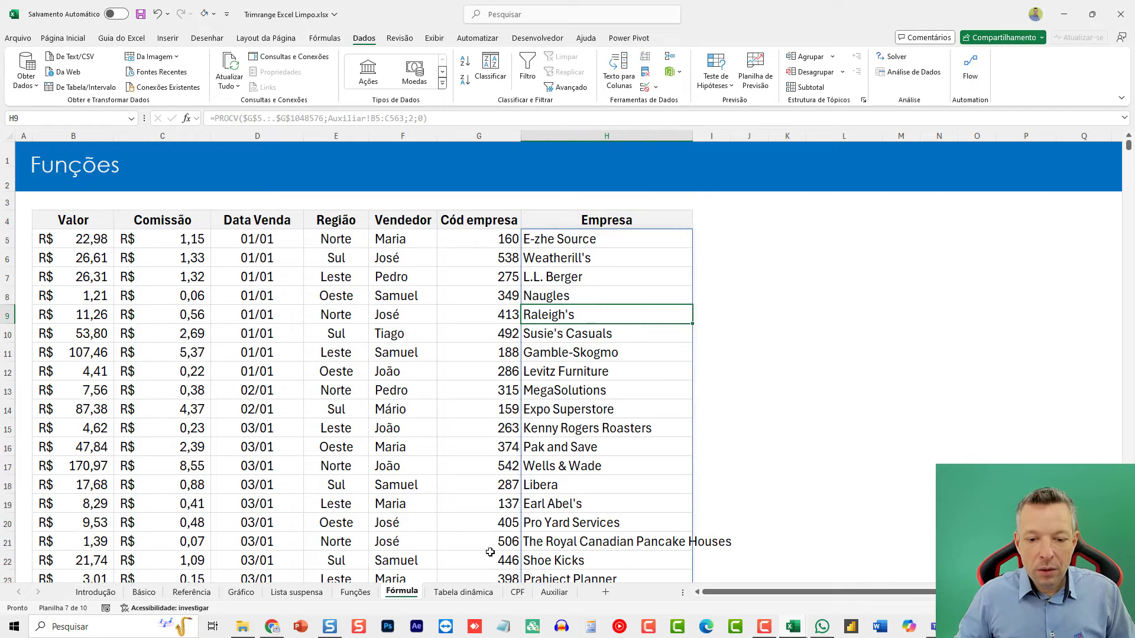
On the Tabela dinâmica sheet, start a pivot table at F4 and select B4:C849 as its source range
{"action": "left_click", "coordinate": [464, 591]}
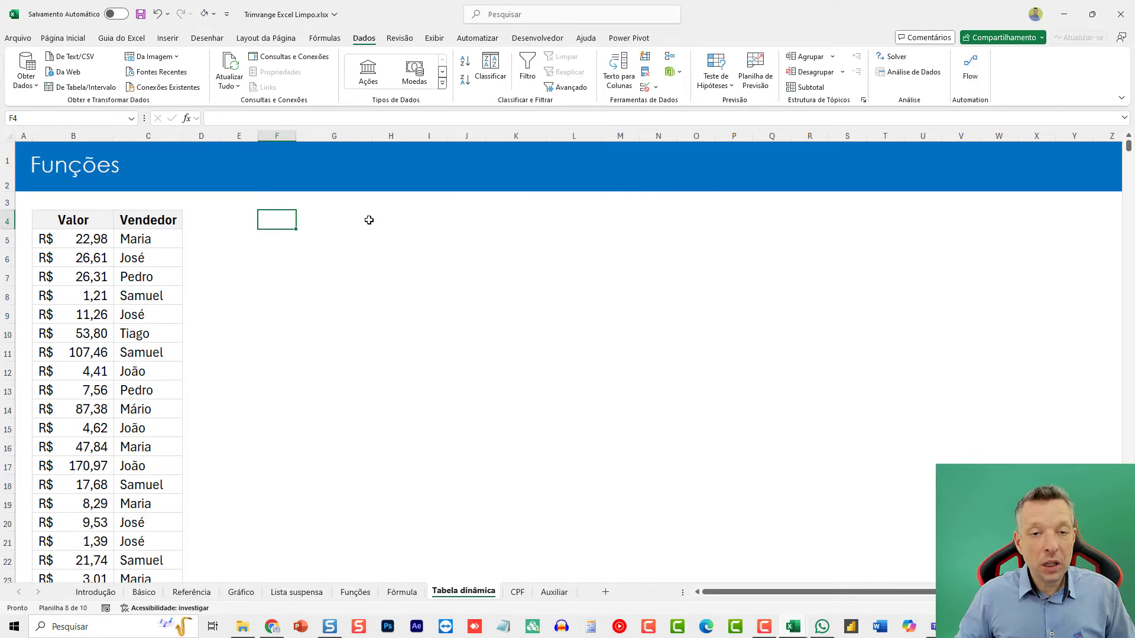
{"action": "left_click", "coordinate": [167, 37]}
{"action": "left_click", "coordinate": [42, 64]}
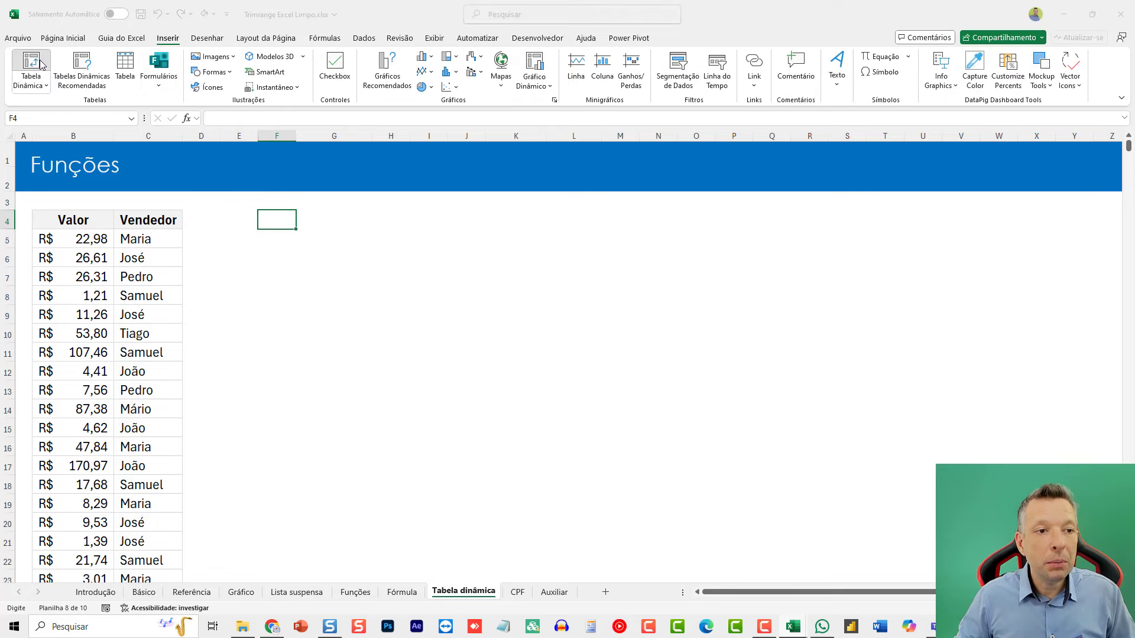
{"action": "left_click", "coordinate": [80, 220]}
{"action": "key", "text": "ctrl+shift+Down"}
{"action": "key", "text": "ctrl+shift+Right"}
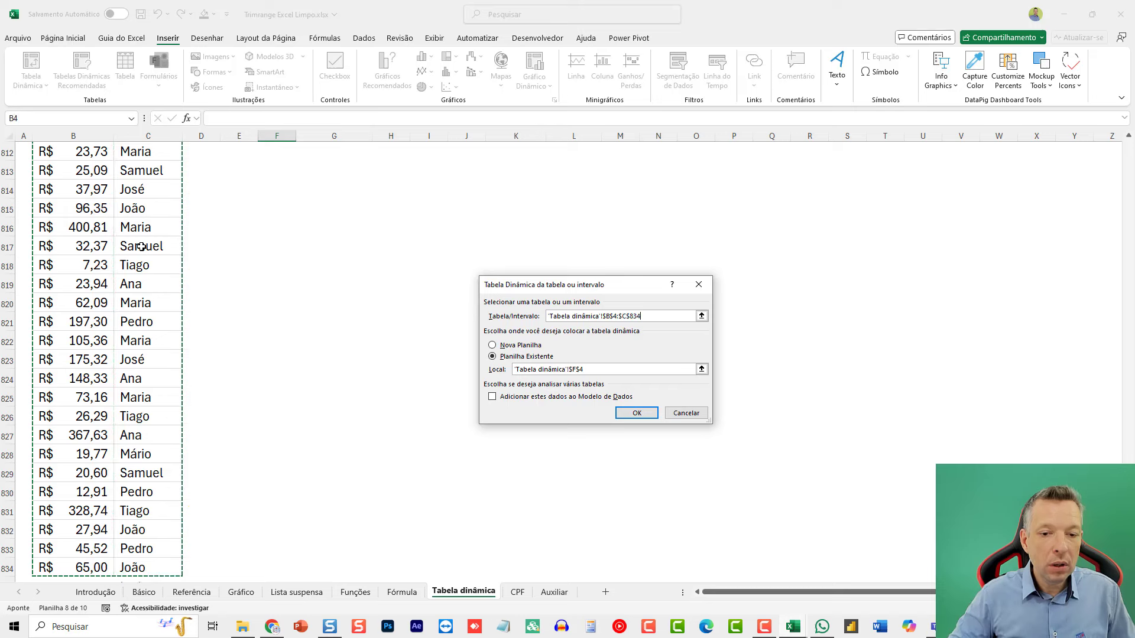
{"action": "key", "text": "shift+Down"}
{"action": "key", "text": "shift+Down"}
{"action": "key", "text": "shift+Down"}
{"action": "key", "text": "shift+Down"}
{"action": "key", "text": "shift+Down"}
{"action": "key", "text": "shift+Down"}
{"action": "key", "text": "shift+Down"}
{"action": "key", "text": "shift+Down"}
{"action": "key", "text": "shift+Down"}
{"action": "key", "text": "shift+Down"}
{"action": "key", "text": "shift+Down"}
{"action": "key", "text": "shift+Down"}
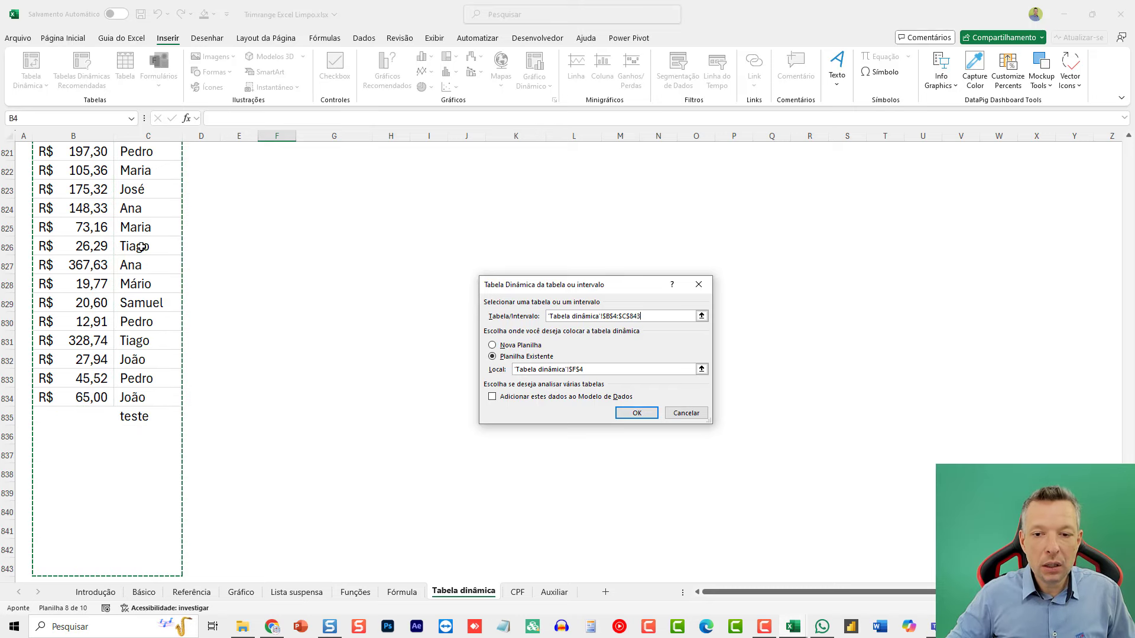
{"action": "key", "text": "shift+Down"}
{"action": "key", "text": "shift+Down"}
{"action": "key", "text": "shift+Down"}
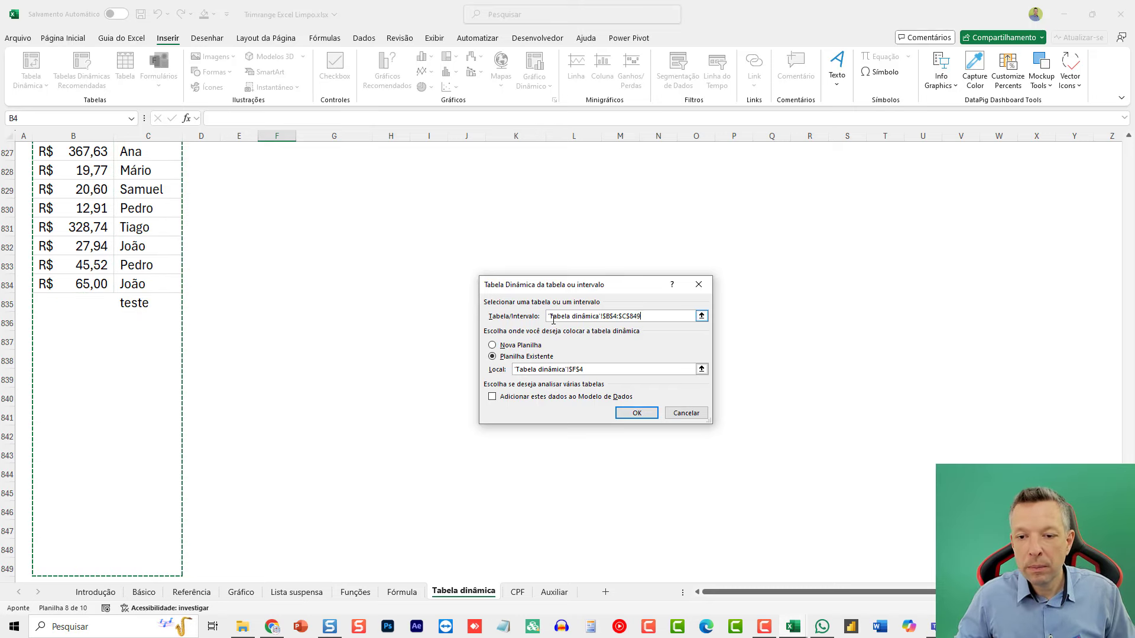
Set the end of the source range to $C$8500 and create the pivot table on the existing sheet
{"action": "left_click", "coordinate": [687, 319]}
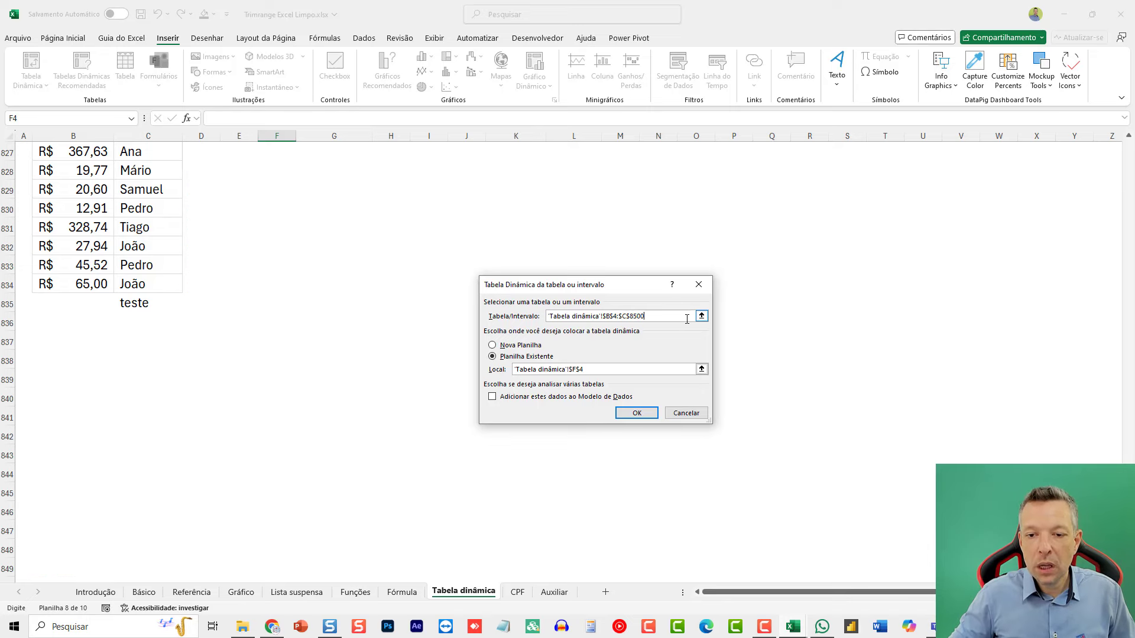
{"action": "key", "text": "Return"}
{"action": "key", "text": "Up"}
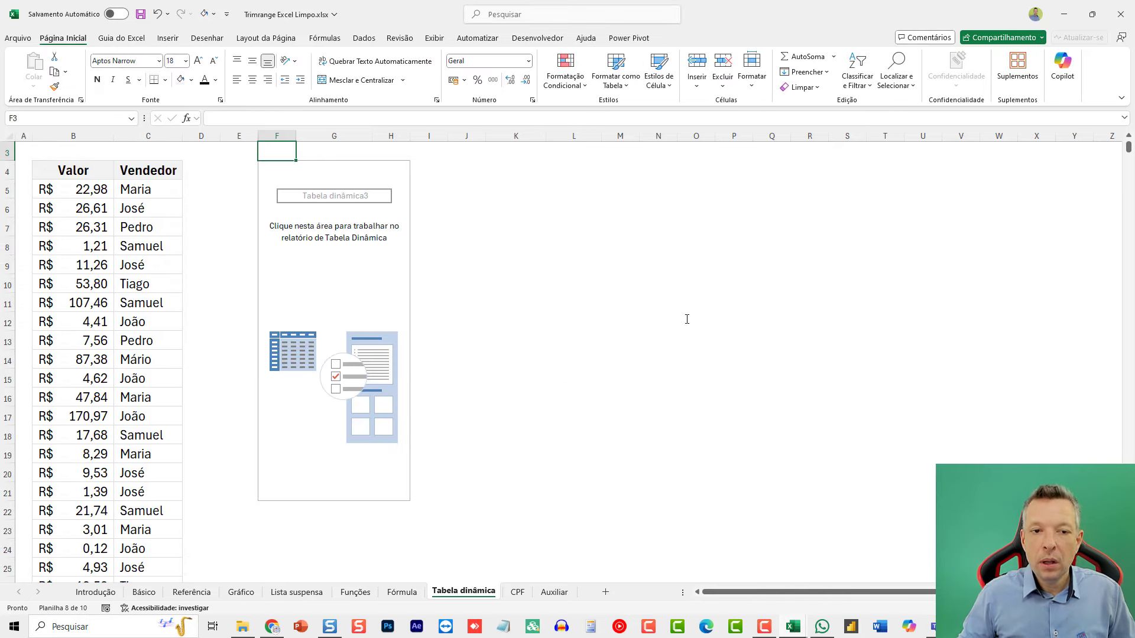
Add the Vendedor field to the pivot table's rows and check the list for a (vazio) entry
{"action": "left_click", "coordinate": [387, 194]}
{"action": "left_click_drag", "start_coordinate": [925, 228], "coordinate": [923, 508]}
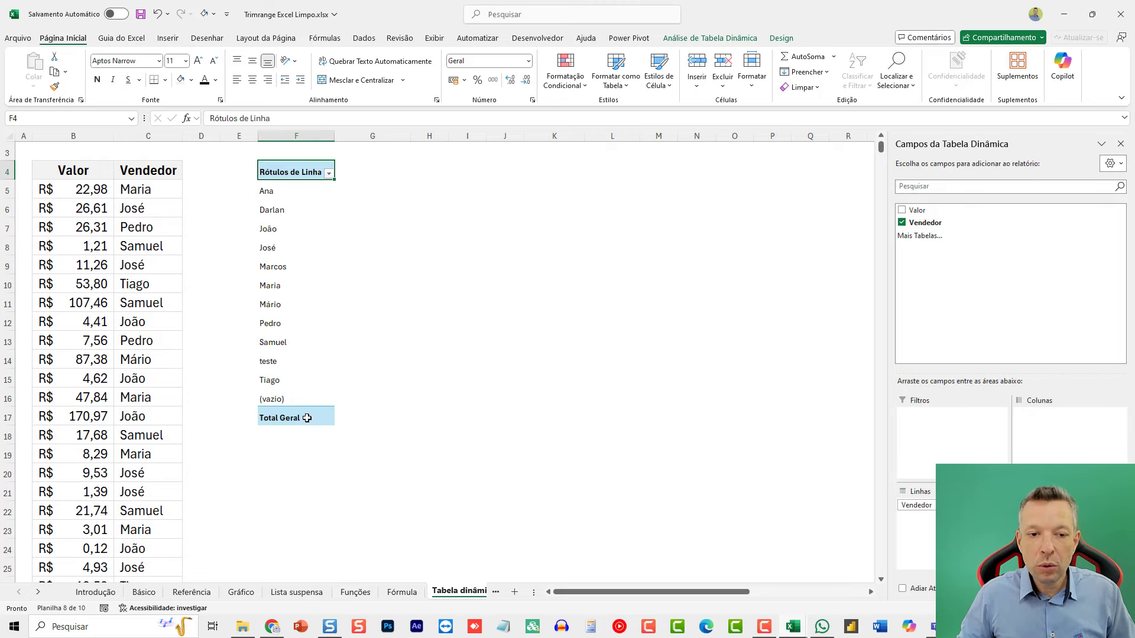
{"action": "left_click", "coordinate": [291, 398]}
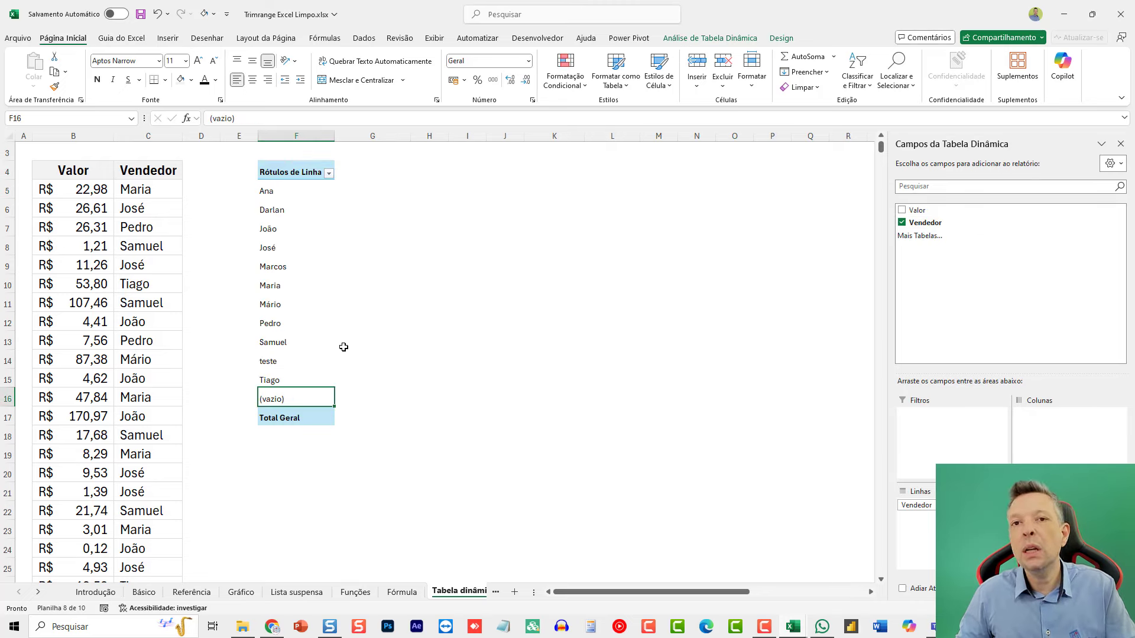
{"action": "left_click", "coordinate": [321, 238]}
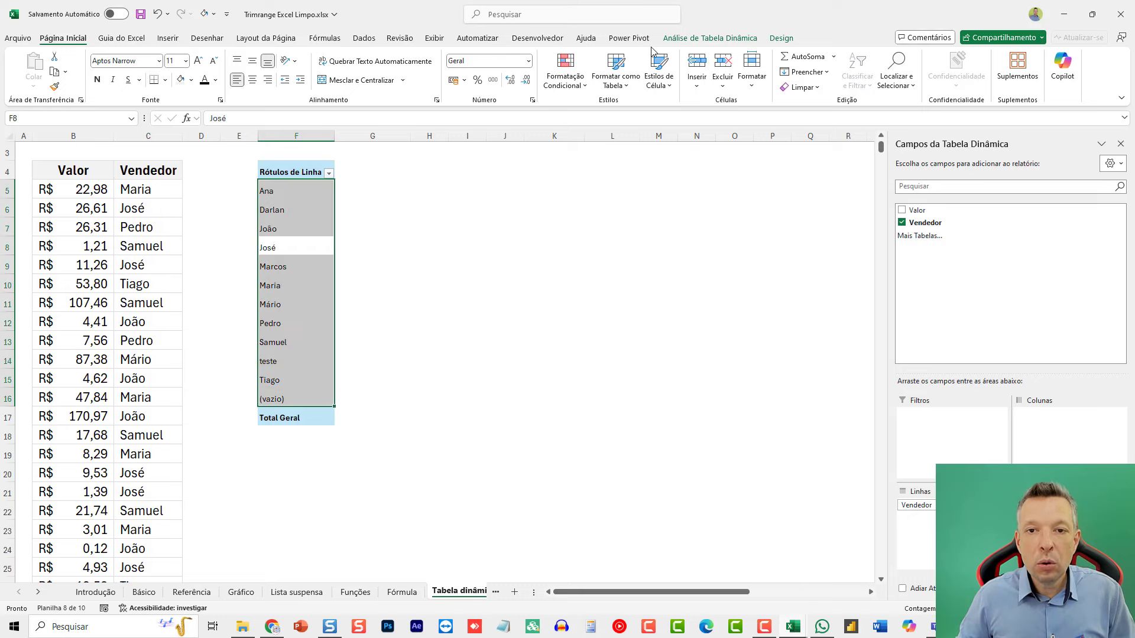
Change the pivot table's data source to a dotted trimmed reference spanning $B$4 to $C$8500
{"action": "left_click", "coordinate": [717, 39]}
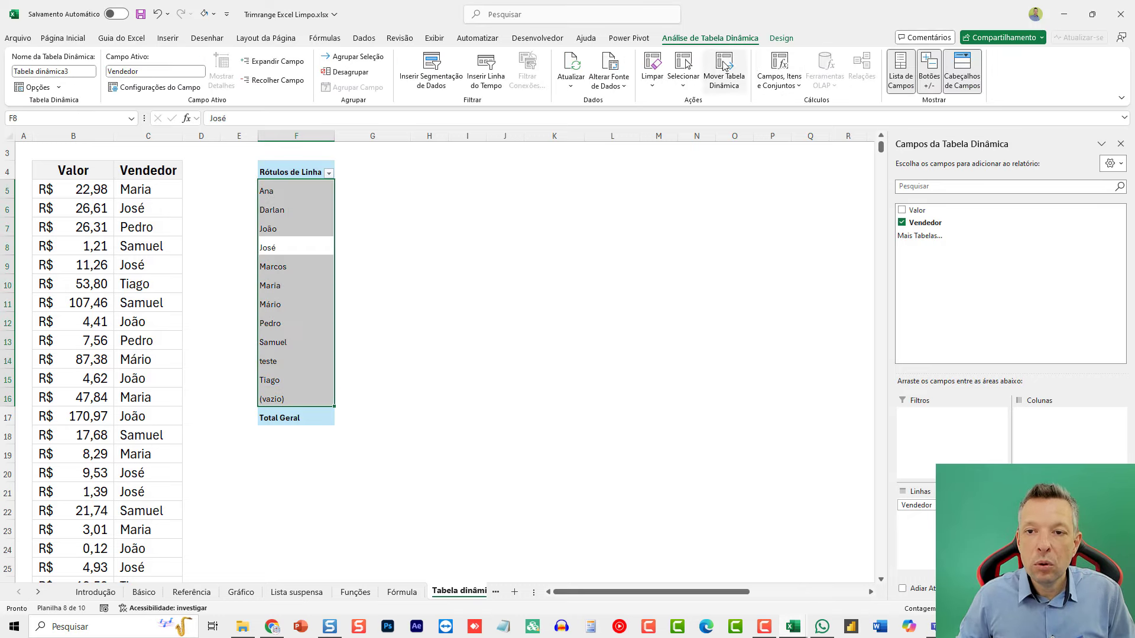
{"action": "left_click", "coordinate": [609, 65]}
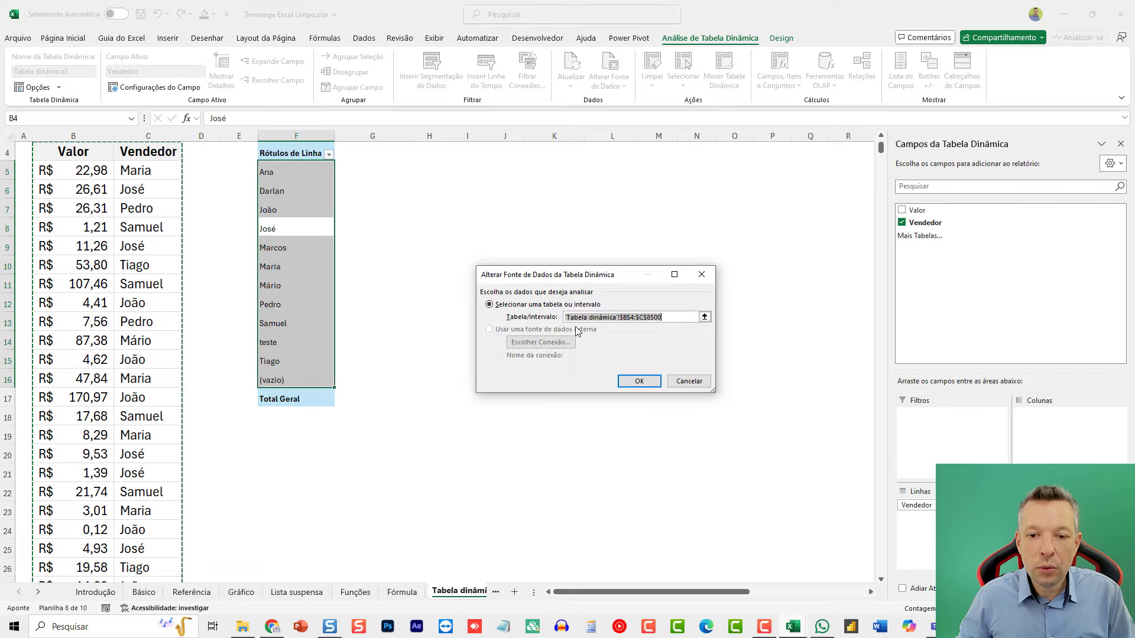
{"action": "left_click", "coordinate": [635, 318]}
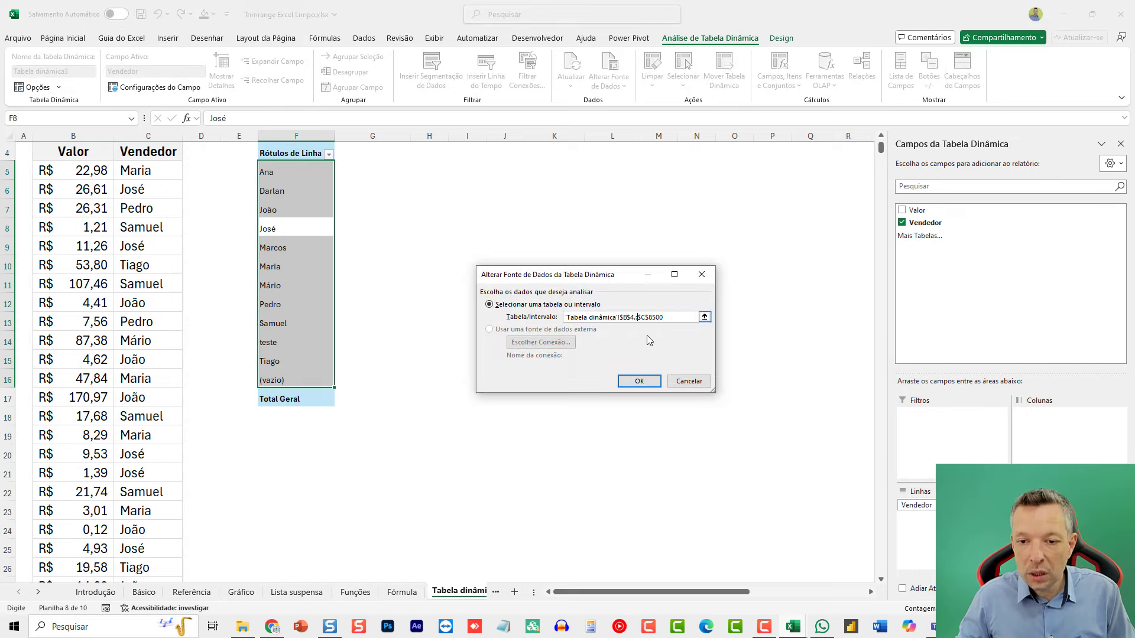
{"action": "left_click", "coordinate": [639, 380]}
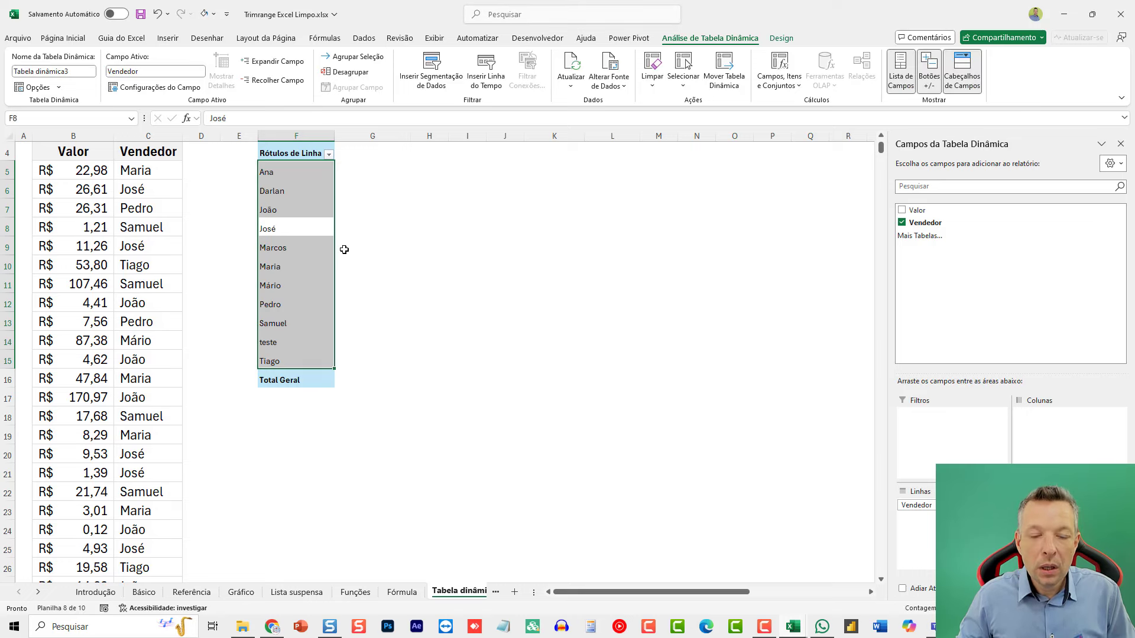
{"action": "left_click", "coordinate": [324, 247]}
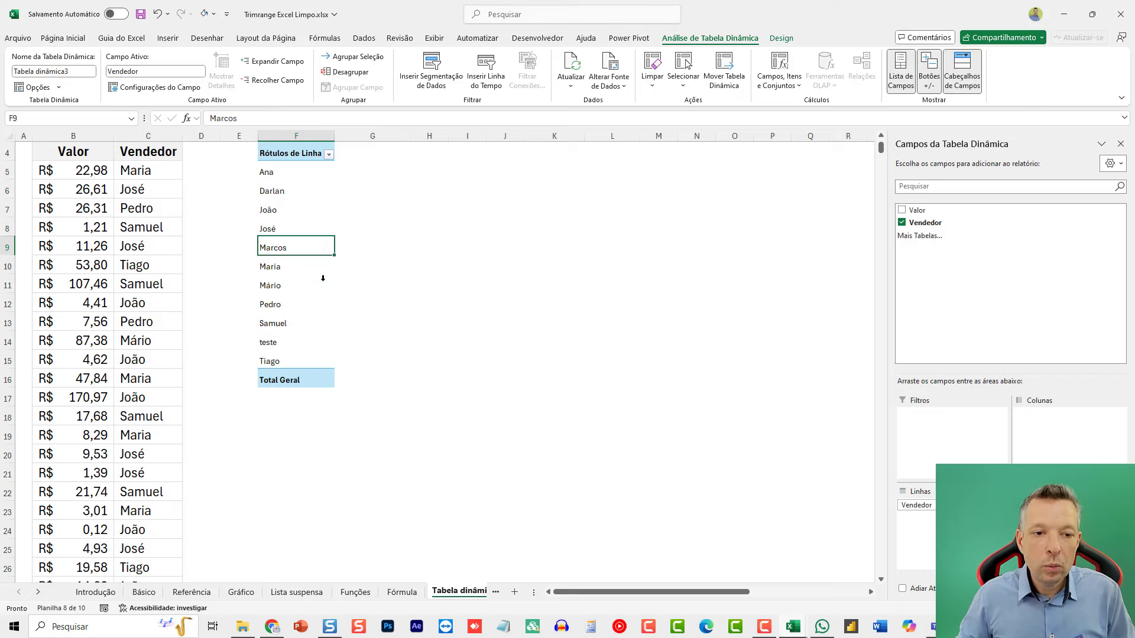
Add the entry teste2 in C836, directly below the last Vendedor entry
{"action": "left_click", "coordinate": [141, 281]}
{"action": "key", "text": "ctrl+Down"}
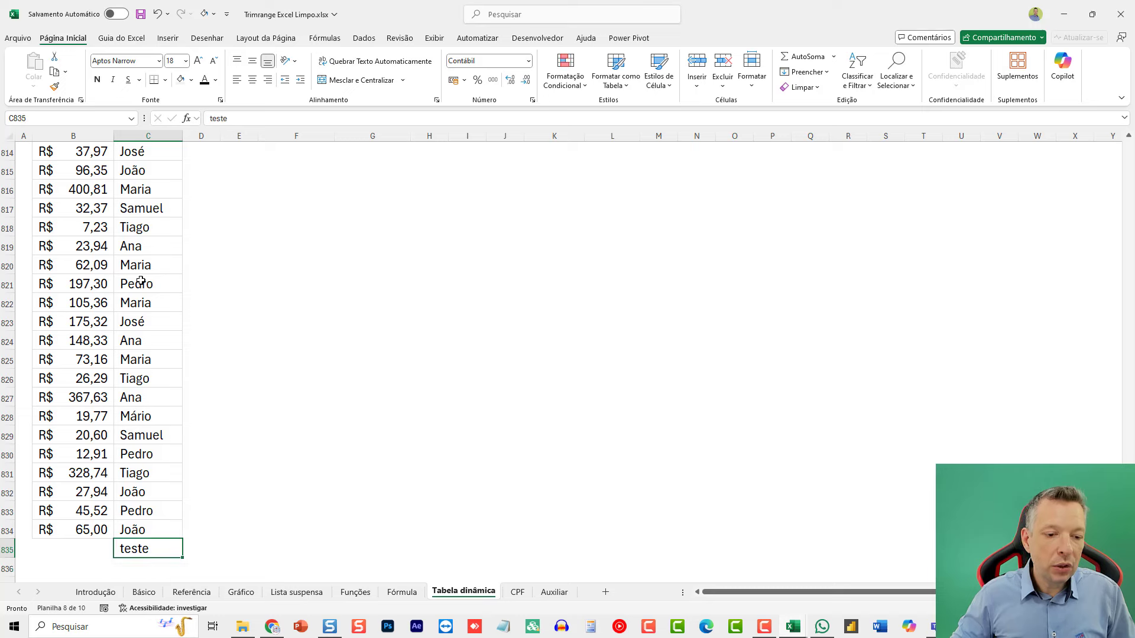
{"action": "key", "text": "Down"}
{"action": "type", "text": "teste2"}
{"action": "key", "text": "Return"}
{"action": "key", "text": "Up"}
{"action": "key", "text": "Up"}
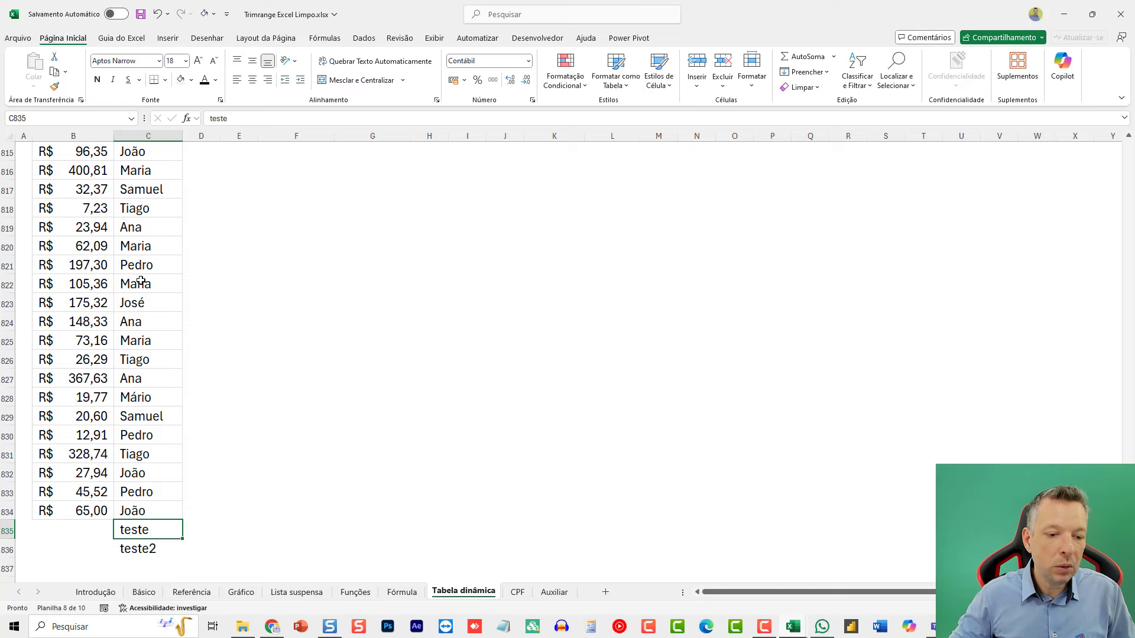
Enter the value 500 in B835 and B836 beside the teste and teste2 entries
{"action": "key", "text": "Left"}
{"action": "key", "text": "Down"}
{"action": "key", "text": "Up"}
{"action": "type", "text": "500"}
{"action": "key", "text": "ctrl+Return"}
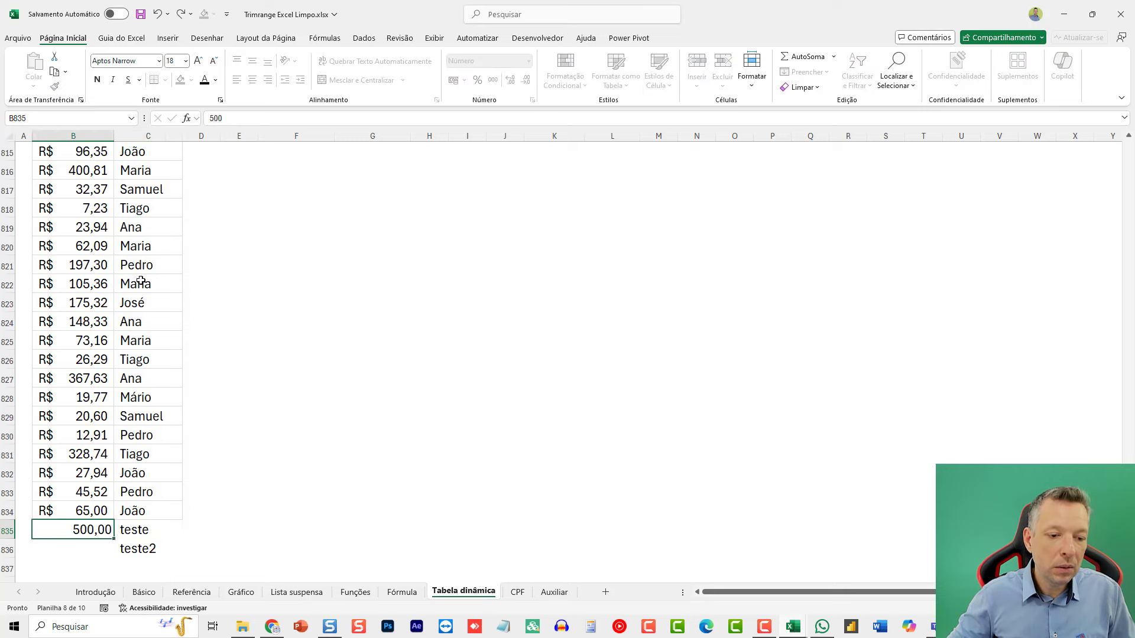
{"action": "key", "text": "Down"}
{"action": "type", "text": "500"}
{"action": "key", "text": "ctrl+Return"}
{"action": "key", "text": "Right"}
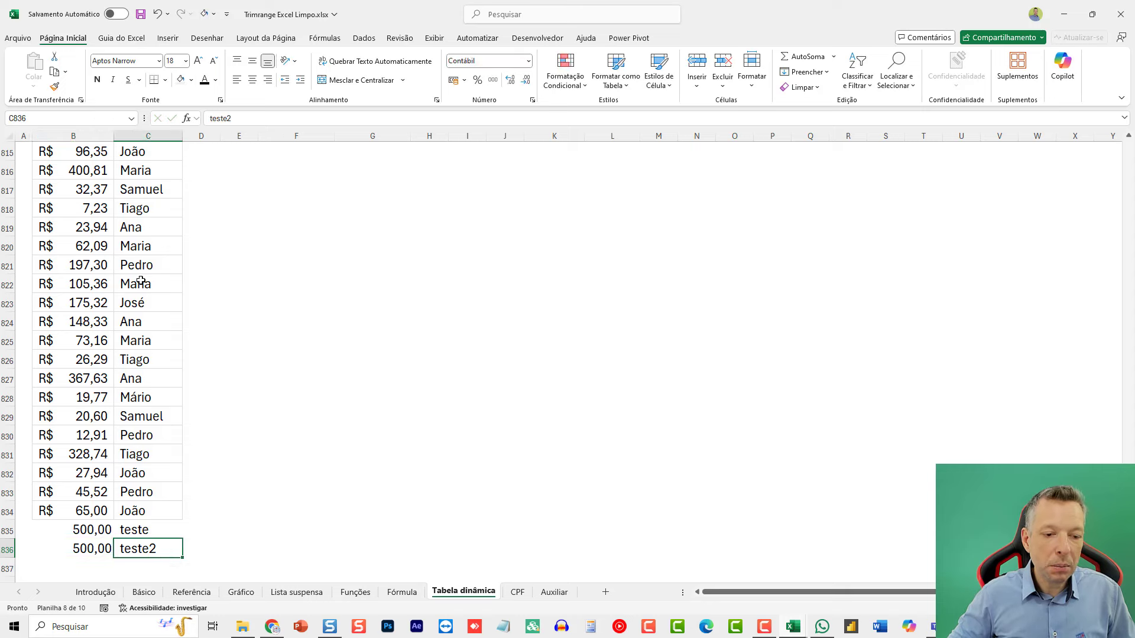
Return to the pivot table and refresh it, checking whether teste2 appears among its row labels
{"action": "key", "text": "ctrl+Up"}
{"action": "key", "text": "ctrl+Up"}
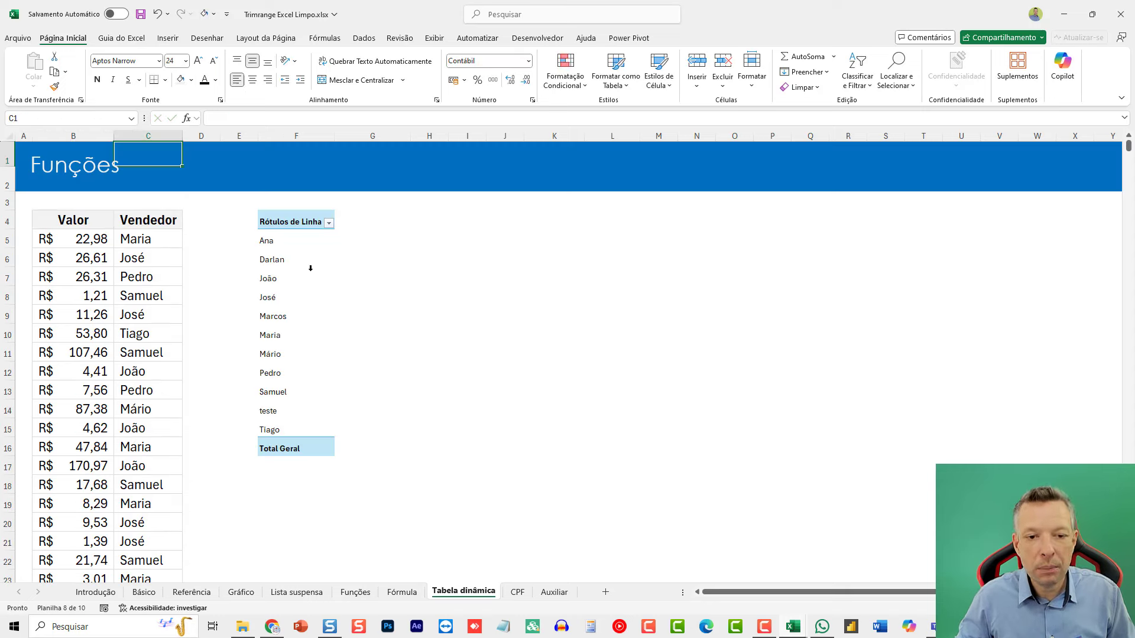
{"action": "left_click", "coordinate": [311, 268]}
{"action": "left_click", "coordinate": [292, 428]}
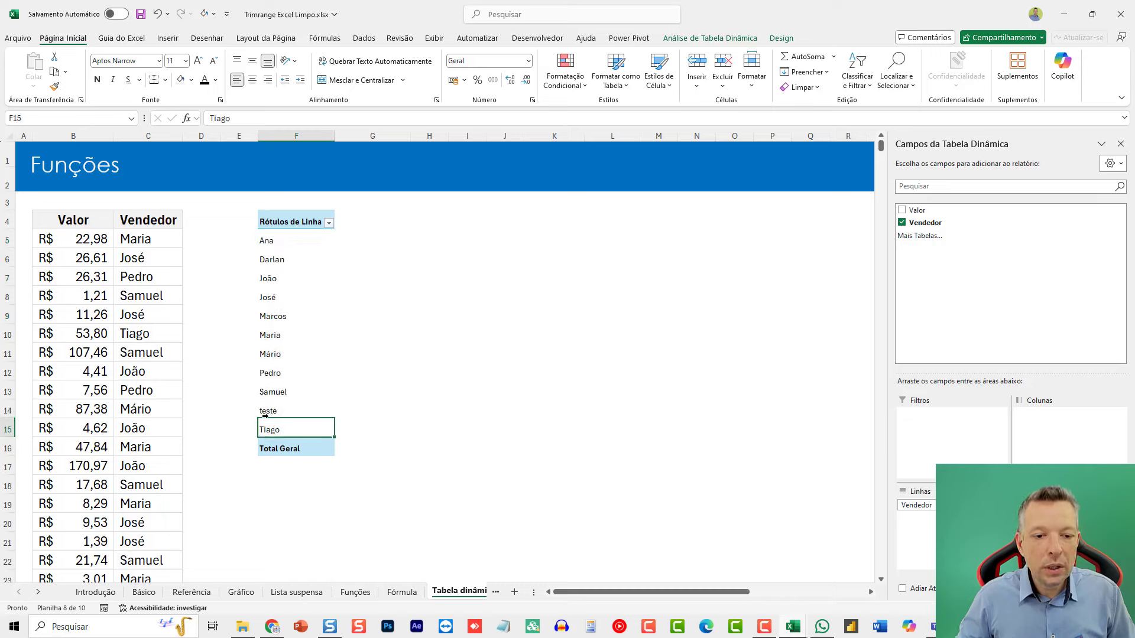
{"action": "right_click", "coordinate": [320, 259]}
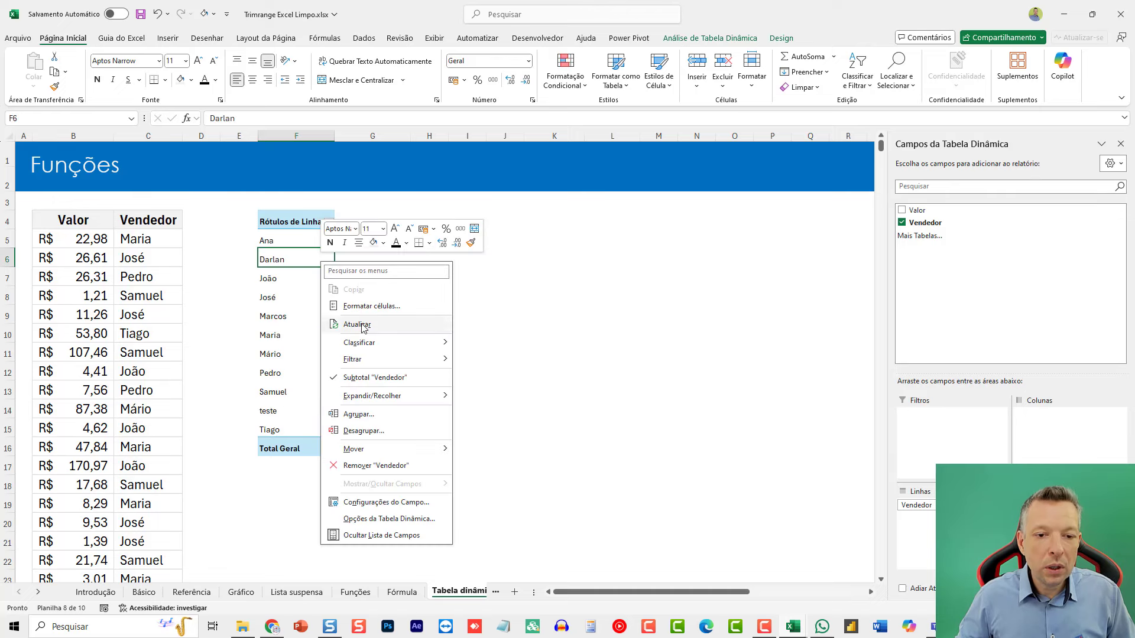
{"action": "left_click", "coordinate": [363, 326]}
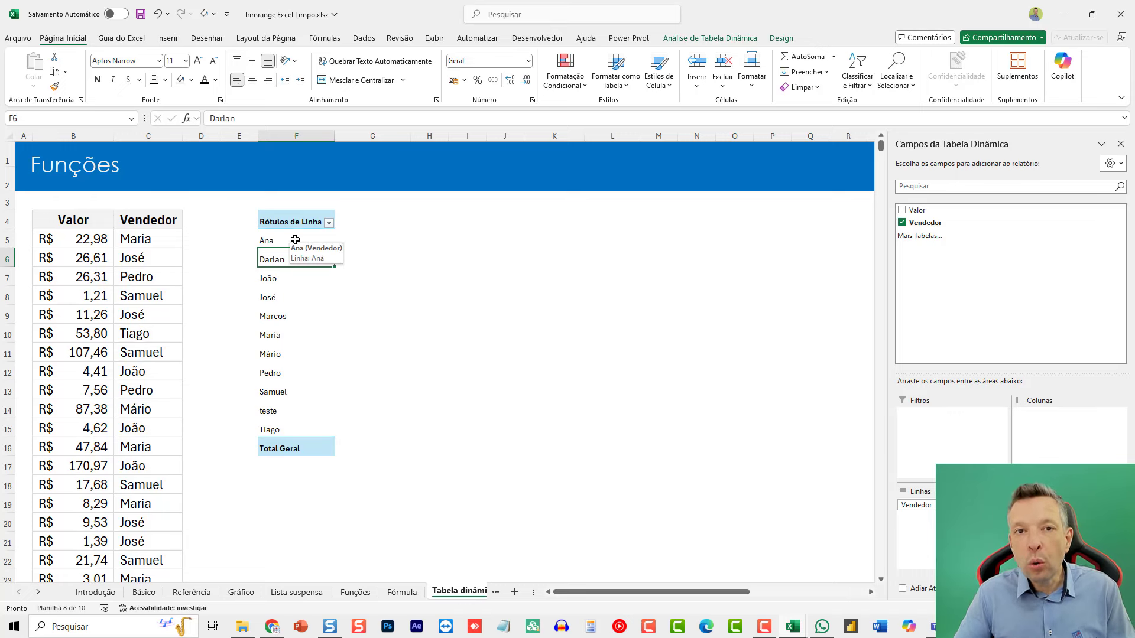
Enter =B4:C840 in J7 to return the Valor and Vendedor source range
{"action": "left_click", "coordinate": [502, 276]}
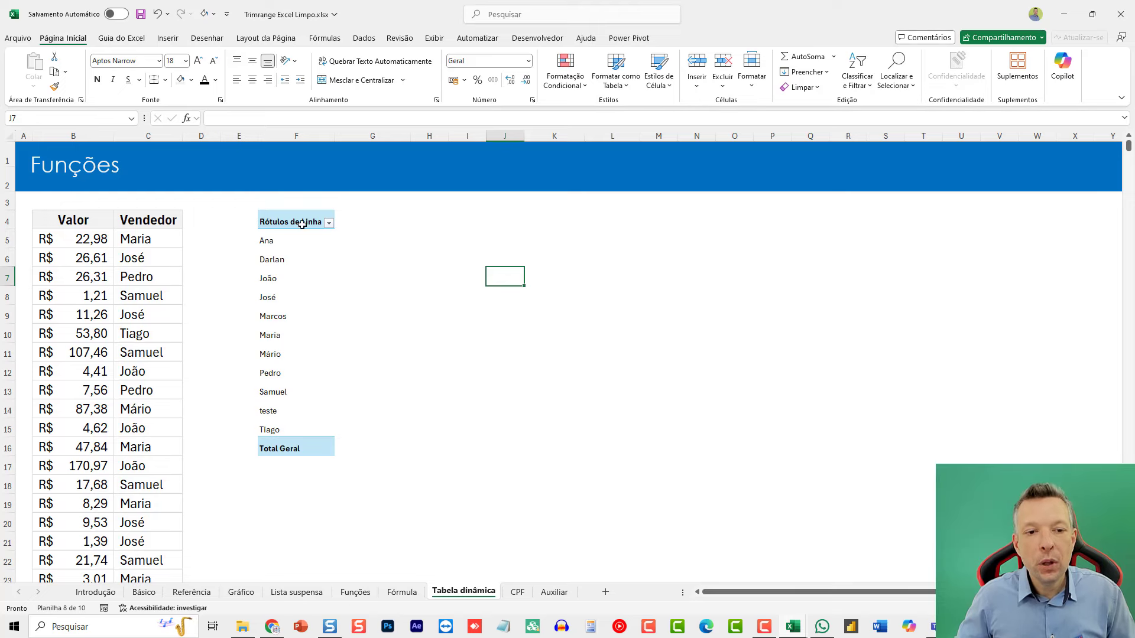
{"action": "type", "text": "="}
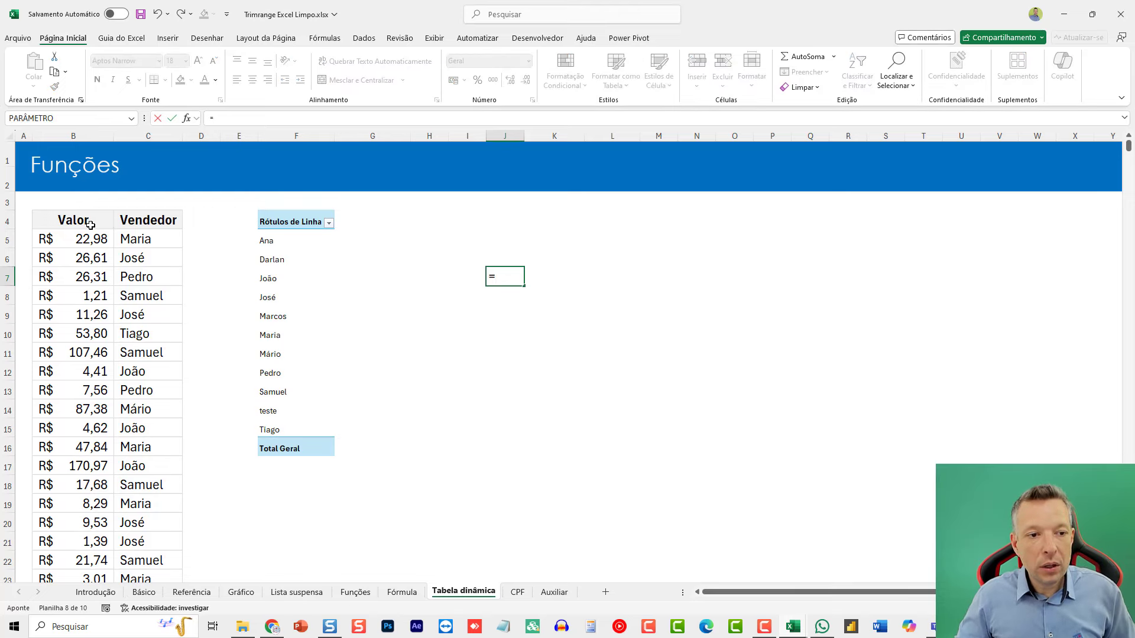
{"action": "left_click", "coordinate": [103, 230]}
{"action": "key", "text": "ctrl+shift+Right"}
{"action": "key", "text": "ctrl+shift+Down"}
{"action": "key", "text": "Return"}
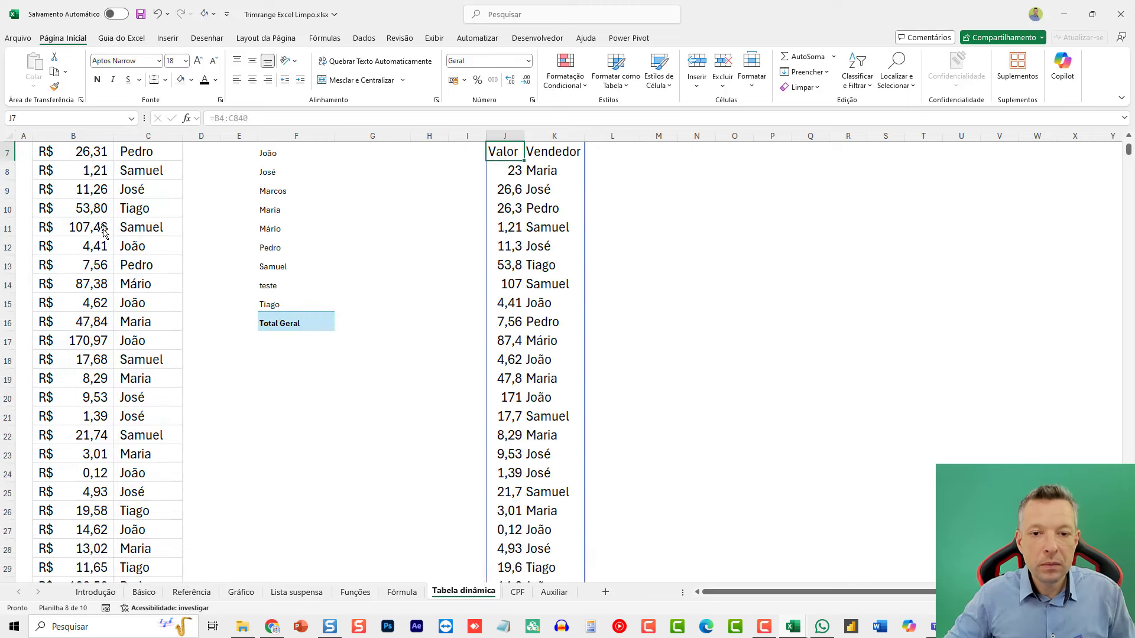
{"action": "scroll", "coordinate": [103, 231], "scroll_direction": "up", "scroll_amount": 2}
{"action": "left_click", "coordinate": [489, 271]}
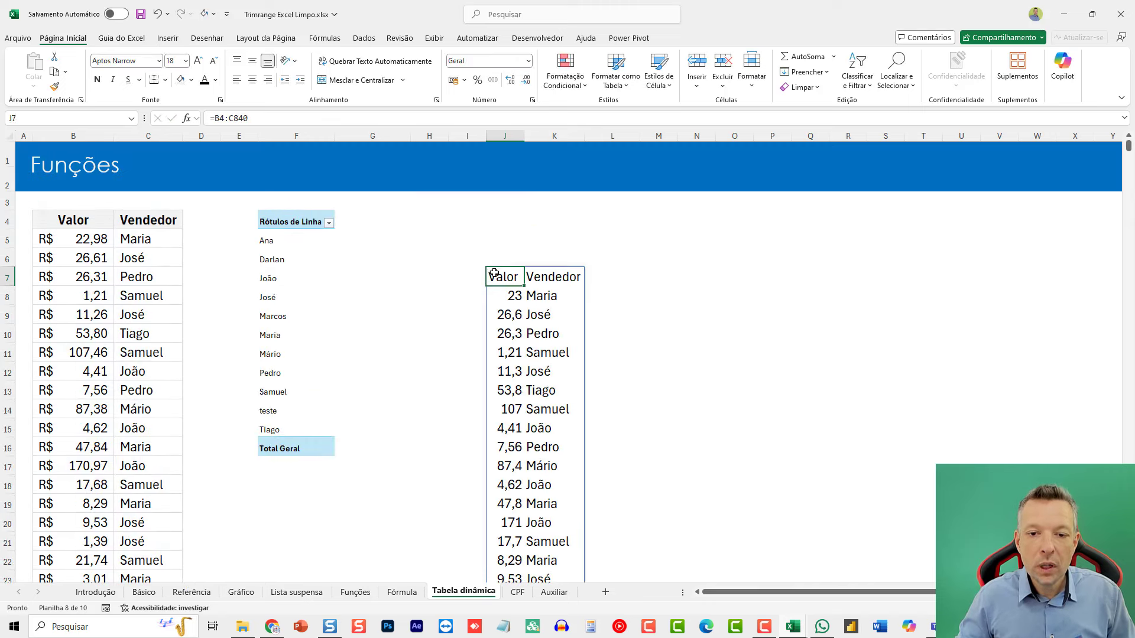
{"action": "double_click", "coordinate": [540, 276]}
{"action": "type", "text": "0"}
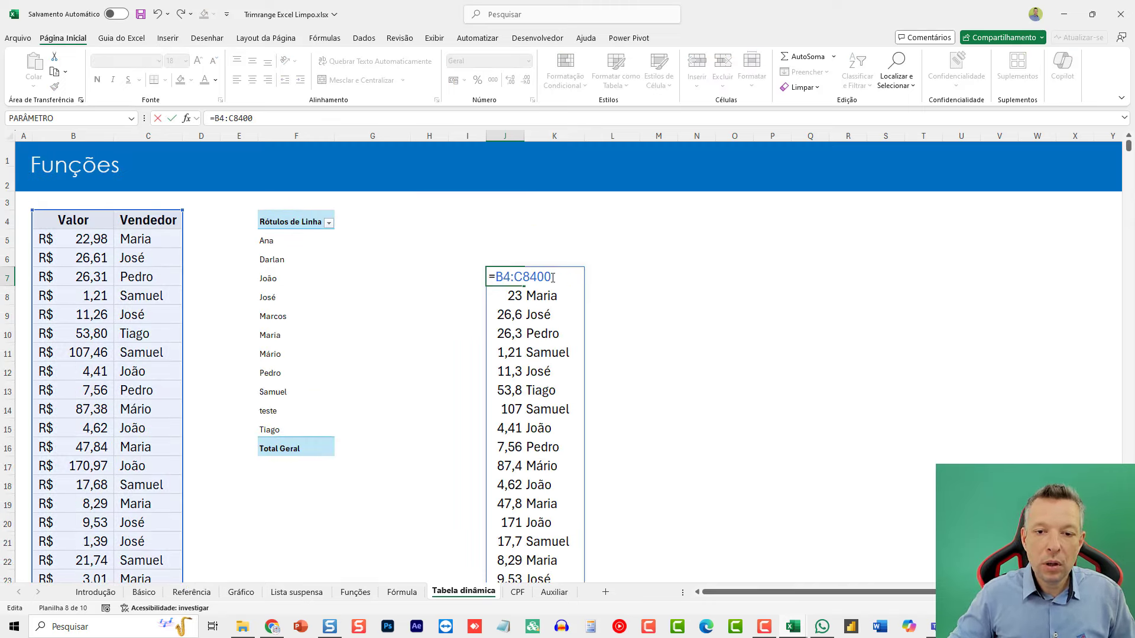
{"action": "key", "text": "shift+Home"}
{"action": "key", "text": "ctrl+c"}
{"action": "key", "text": "Escape"}
Make the range reference in J7 absolute so the formula reads =$B$4:$C$840
{"action": "key", "text": "F2"}
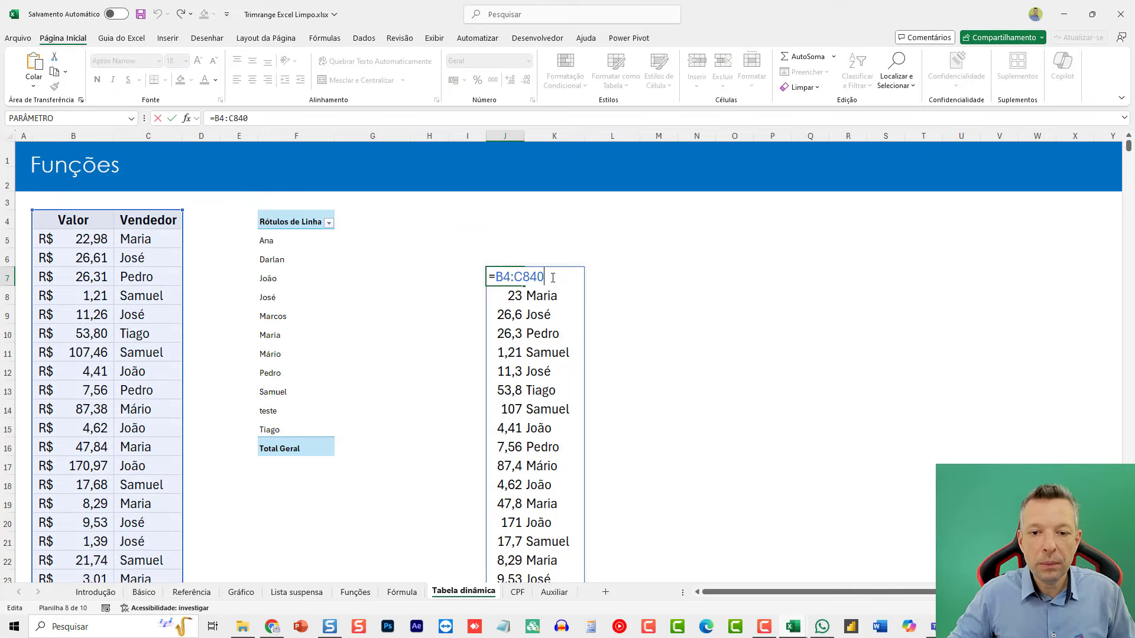
{"action": "key", "text": "F4"}
{"action": "key", "text": "F4"}
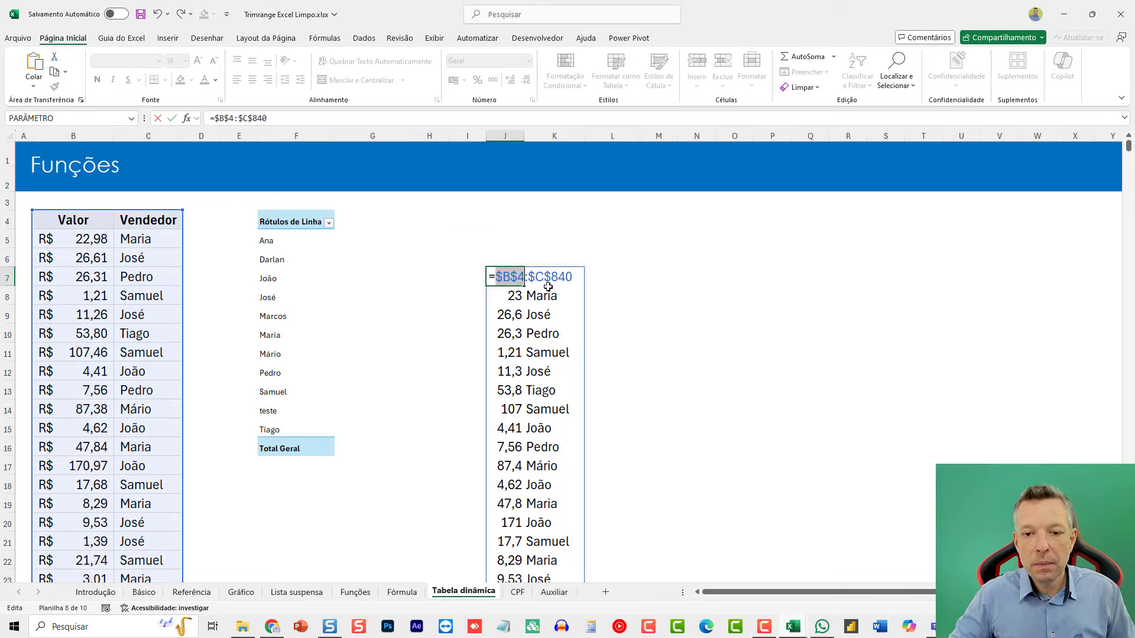
{"action": "key", "text": "ctrl+Return"}
Copy the absolute formula text from J7 and clear the cell
{"action": "key", "text": "F2"}
{"action": "key", "text": "shift+Home"}
{"action": "key", "text": "Escape"}
{"action": "key", "text": "Delete"}
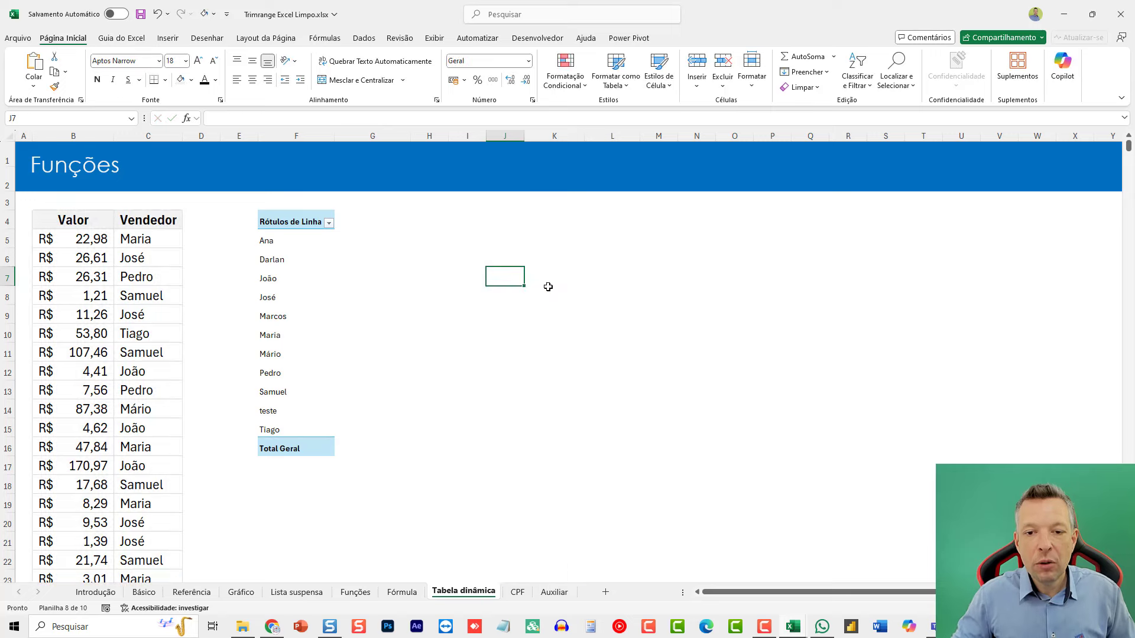
{"action": "left_click", "coordinate": [340, 42]}
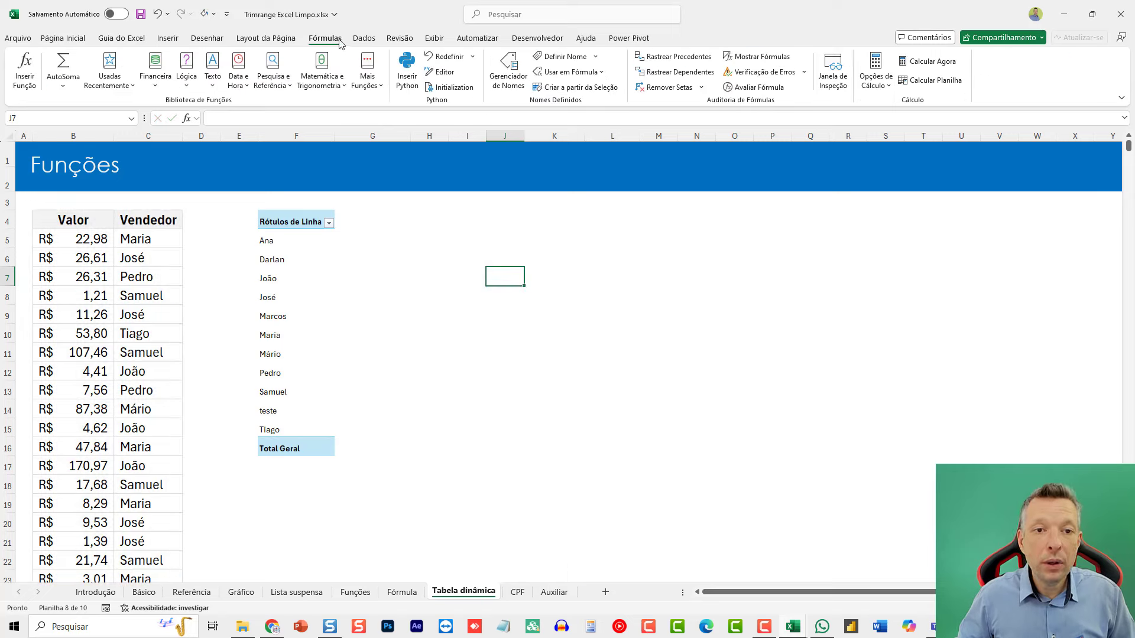
{"action": "left_click", "coordinate": [561, 56]}
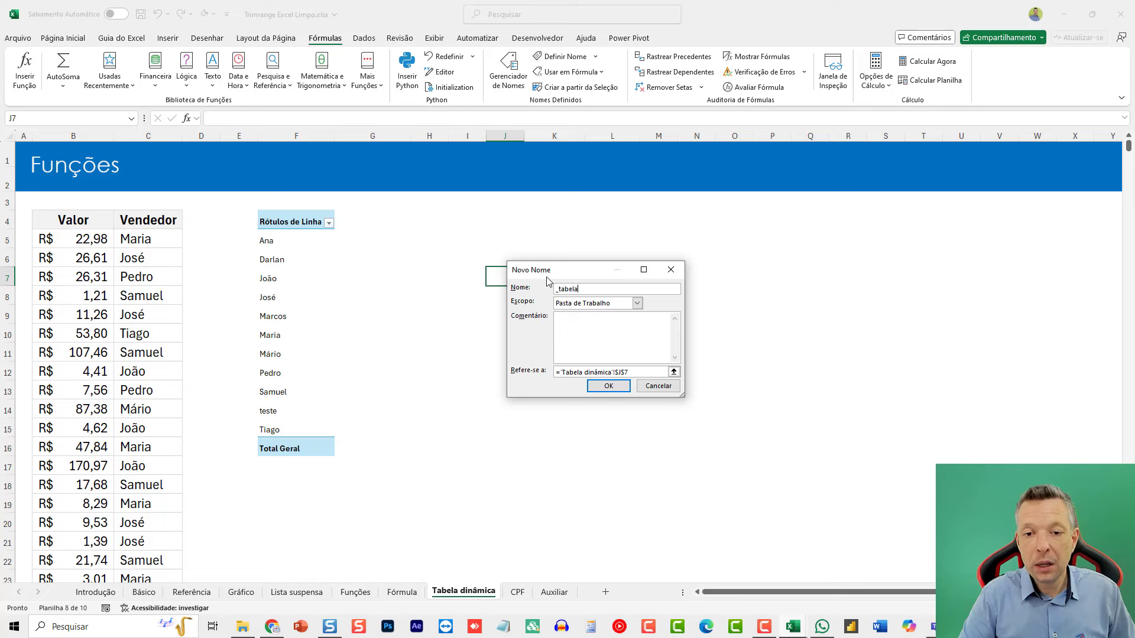
{"action": "key", "text": "BackSpace"}
{"action": "key", "text": "BackSpace"}
{"action": "key", "text": "BackSpace"}
{"action": "key", "text": "BackSpace"}
{"action": "key", "text": "BackSpace"}
{"action": "key", "text": "BackSpace"}
{"action": "key", "text": "BackSpace"}
{"action": "key", "text": "BackSpace"}
{"action": "key", "text": "BackSpace"}
{"action": "key", "text": "BackSpace"}
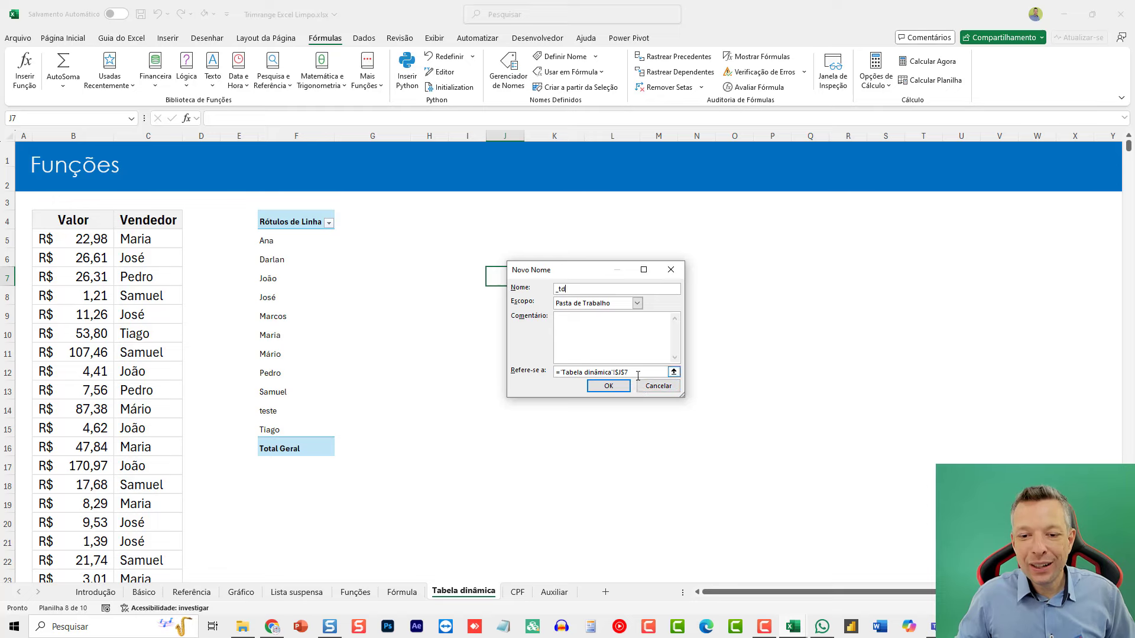
{"action": "left_click_drag", "start_coordinate": [638, 373], "coordinate": [553, 376]}
{"action": "key", "text": "ctrl+v"}
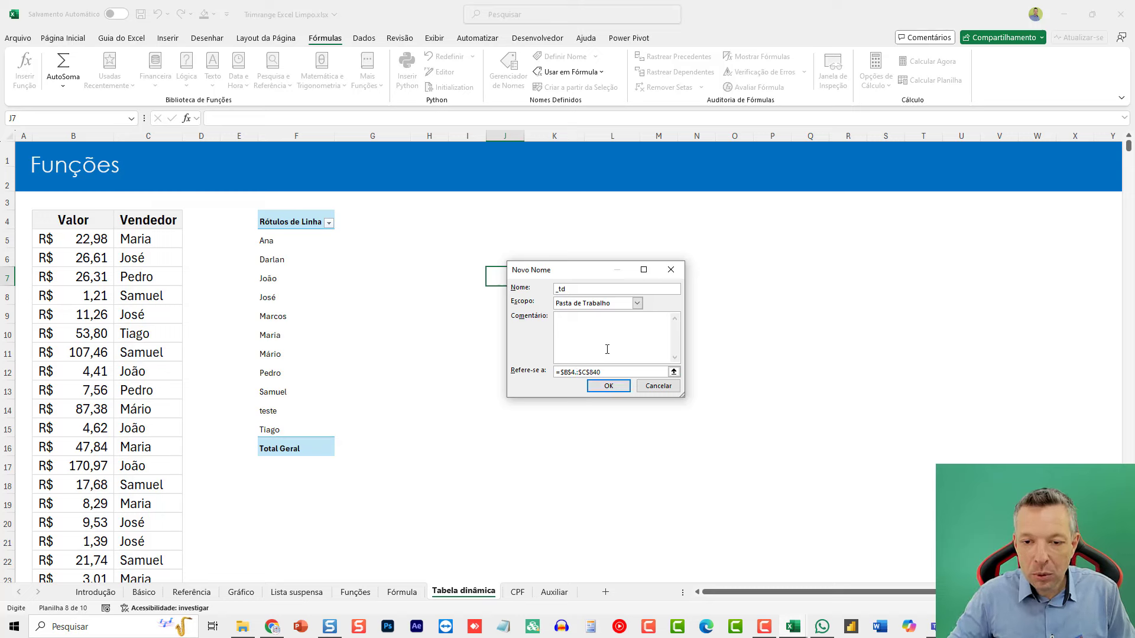
{"action": "key", "text": "Right"}
{"action": "type", "text": "."}
{"action": "key", "text": "Escape"}
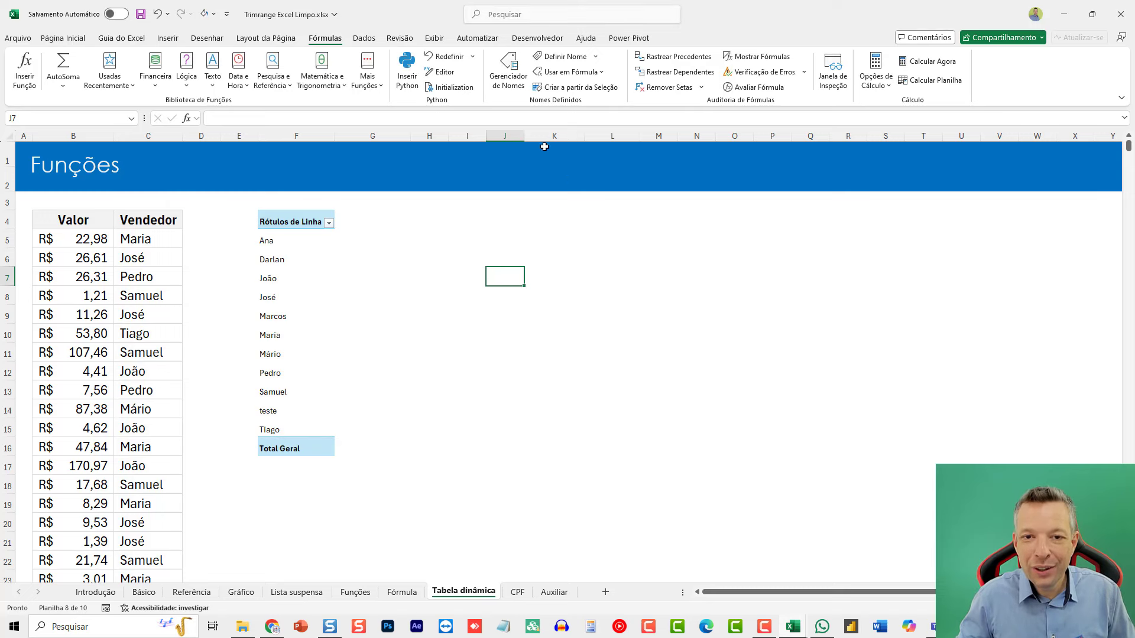
Start a new workbook-scoped defined name _td that refers to the copied range =$B$4:$C$840
{"action": "left_click", "coordinate": [562, 57]}
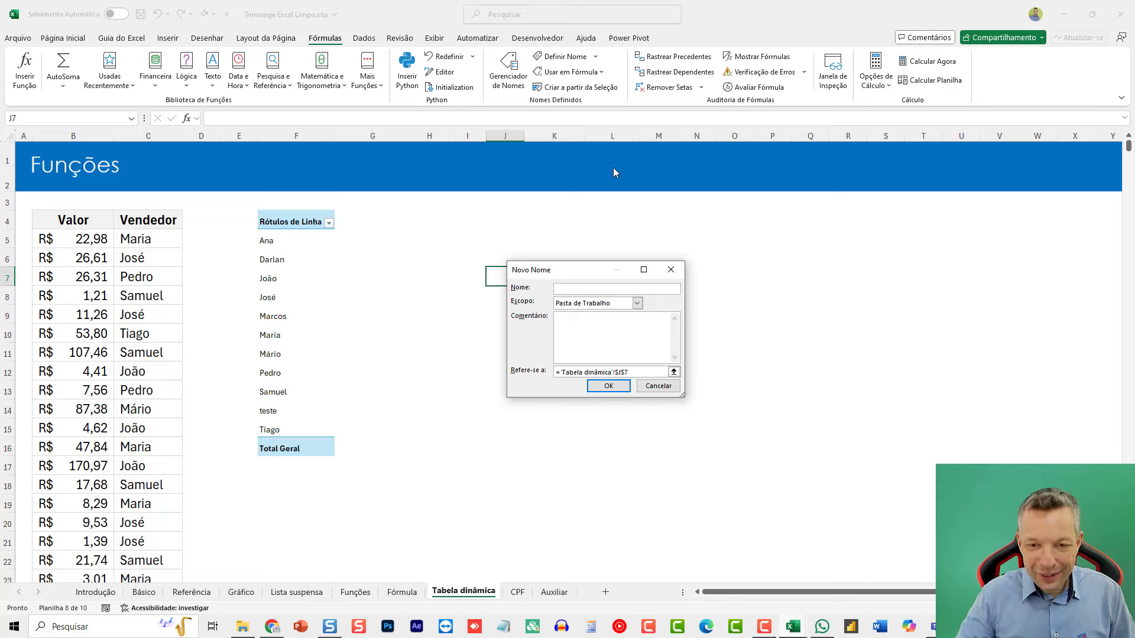
{"action": "type", "text": "_td"}
{"action": "key", "text": "Tab"}
{"action": "key", "text": "Tab"}
{"action": "key", "text": "Tab"}
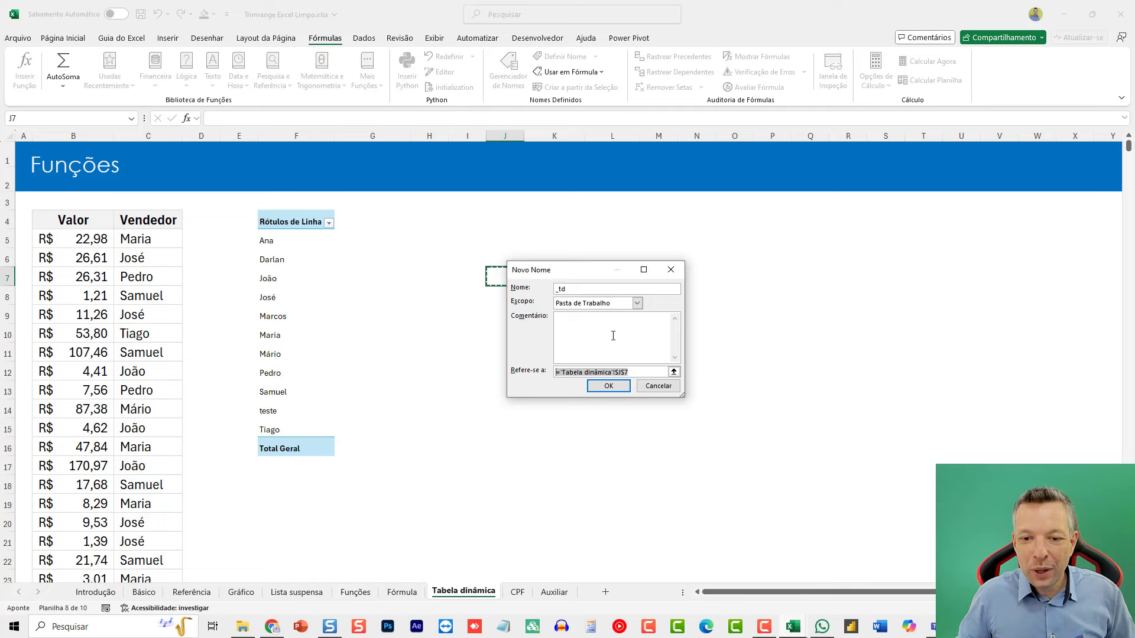
{"action": "key", "text": "ctrl+v"}
{"action": "left_click", "coordinate": [611, 374]}
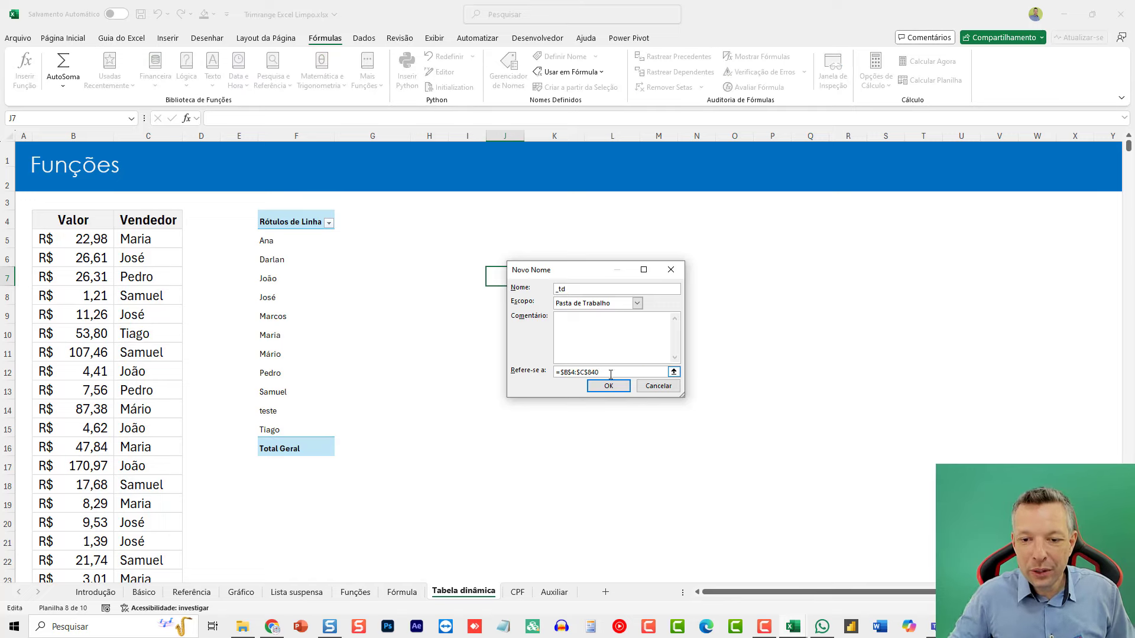
Add dots on both sides of the colon so _td refers to =$B$4.:.$C$840, and save the name
{"action": "key", "text": "Left"}
{"action": "key", "text": "Left"}
{"action": "key", "text": "Left"}
{"action": "key", "text": "Left"}
{"action": "key", "text": "Left"}
{"action": "key", "text": "Left"}
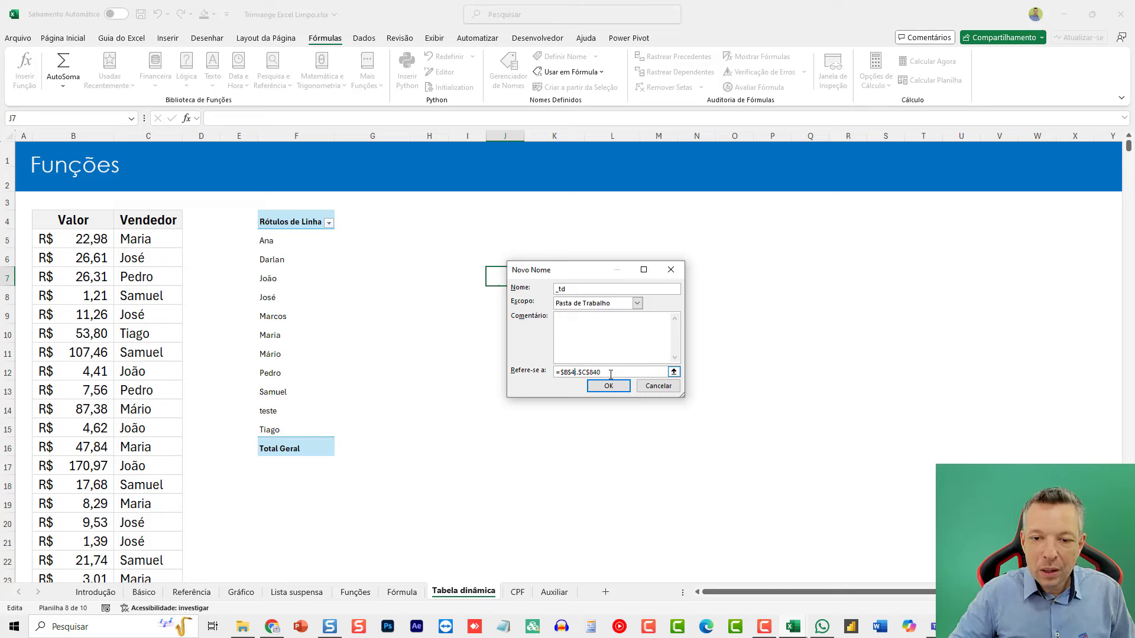
{"action": "type", "text": "."}
{"action": "key", "text": "Left"}
{"action": "key", "text": "Left"}
{"action": "type", "text": "."}
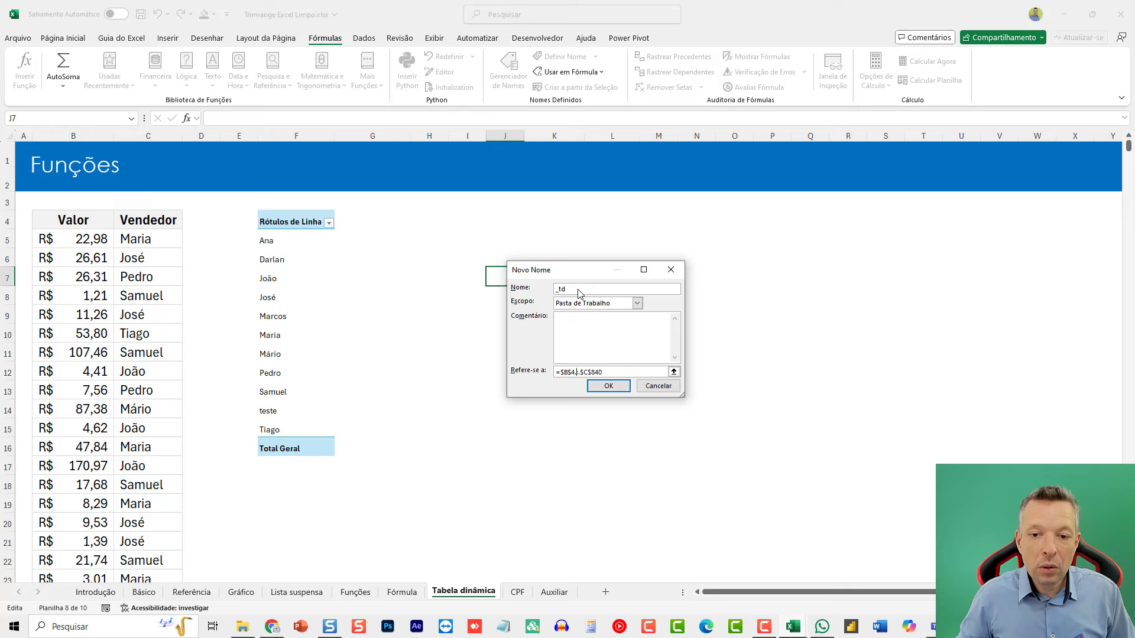
{"action": "left_click", "coordinate": [609, 385]}
Test the defined name with =_td in K5 and check where the spilled list ends
{"action": "left_click", "coordinate": [544, 234]}
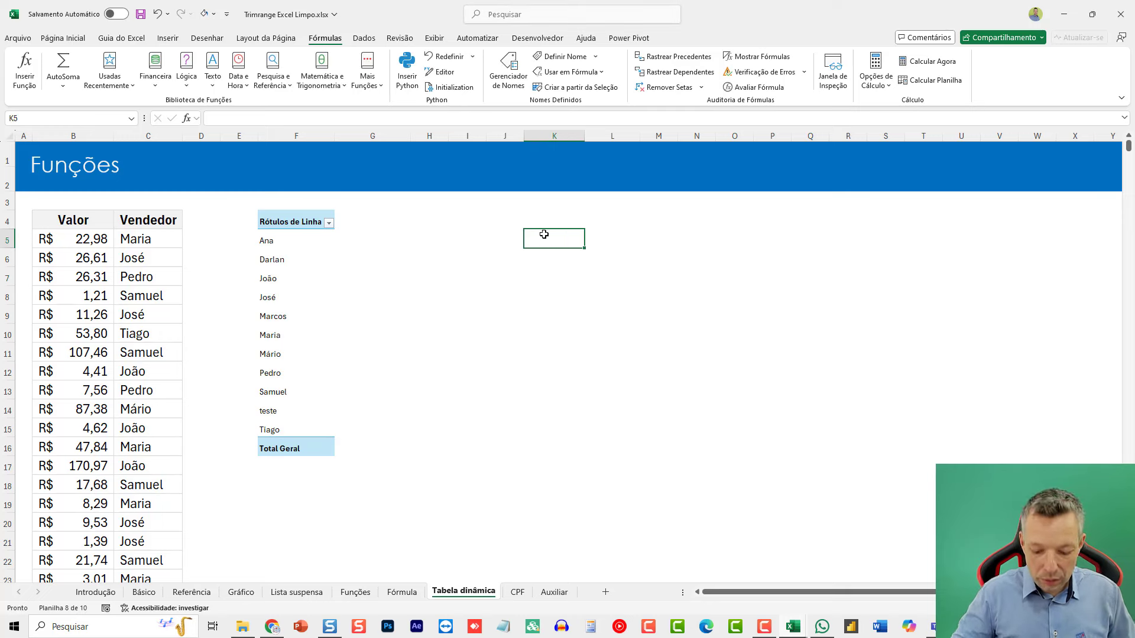
{"action": "type", "text": "=_td"}
{"action": "key", "text": "ctrl+Return"}
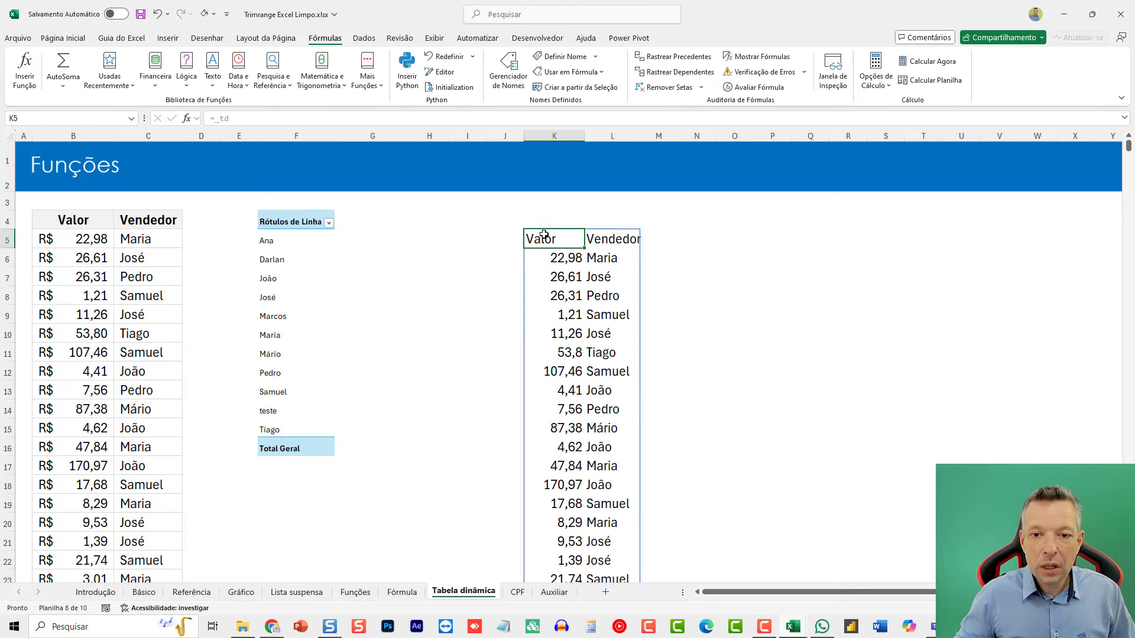
{"action": "key", "text": "ctrl+Down"}
{"action": "scroll", "coordinate": [553, 243], "scroll_direction": "down", "scroll_amount": 2}
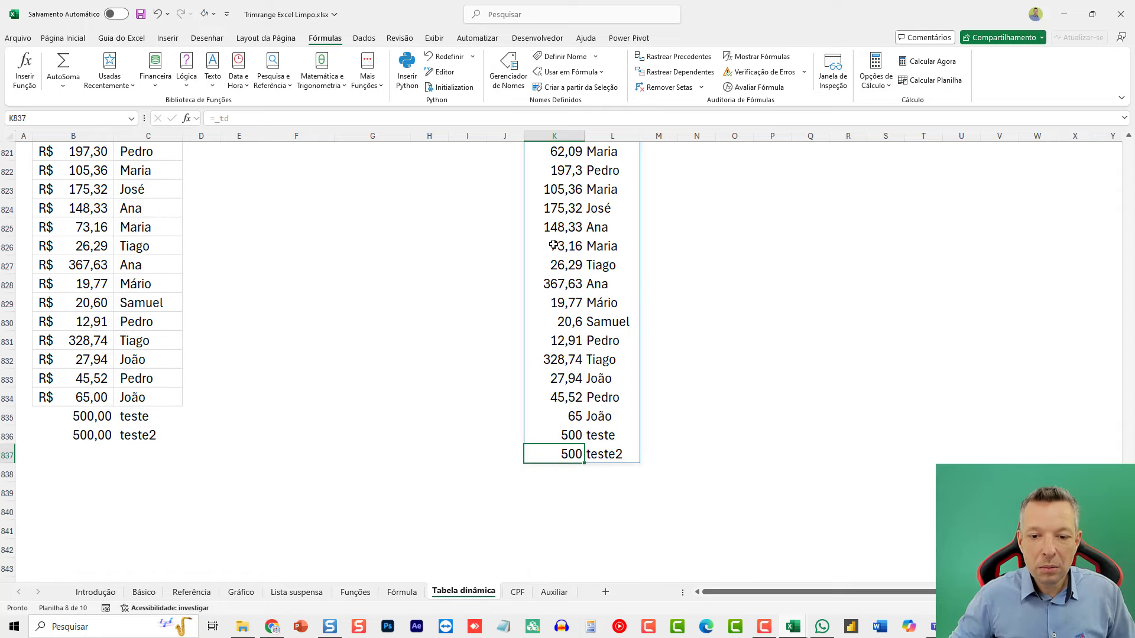
Return to the top of the spilled list and delete the test formula from K5
{"action": "key", "text": "ctrl+Up"}
{"action": "key", "text": "ctrl+Up"}
{"action": "key", "text": "Down"}
{"action": "key", "text": "Down"}
{"action": "key", "text": "Down"}
{"action": "key", "text": "Down"}
{"action": "key", "text": "Delete"}
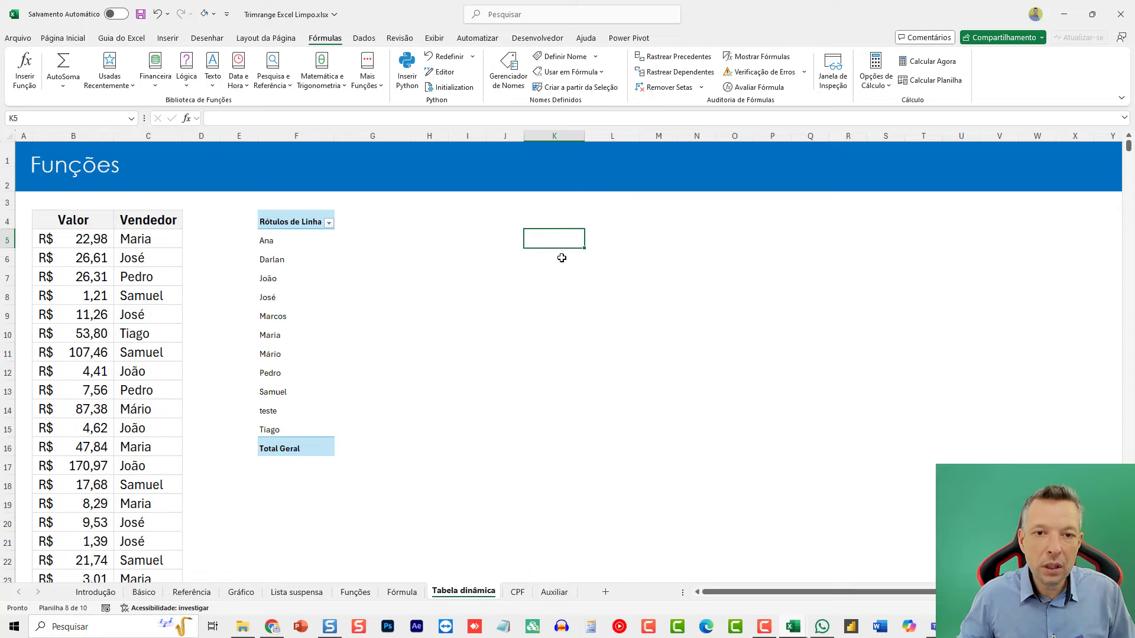
Change the pivot table's data source to _td and check for teste2 among the row labels
{"action": "left_click", "coordinate": [307, 257]}
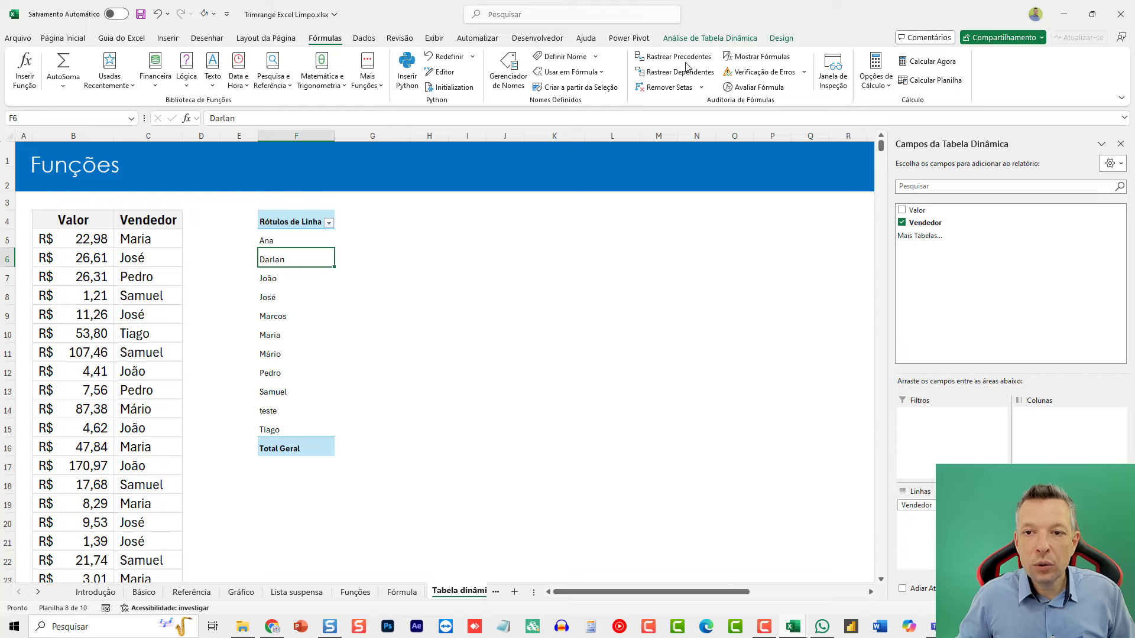
{"action": "left_click", "coordinate": [733, 39]}
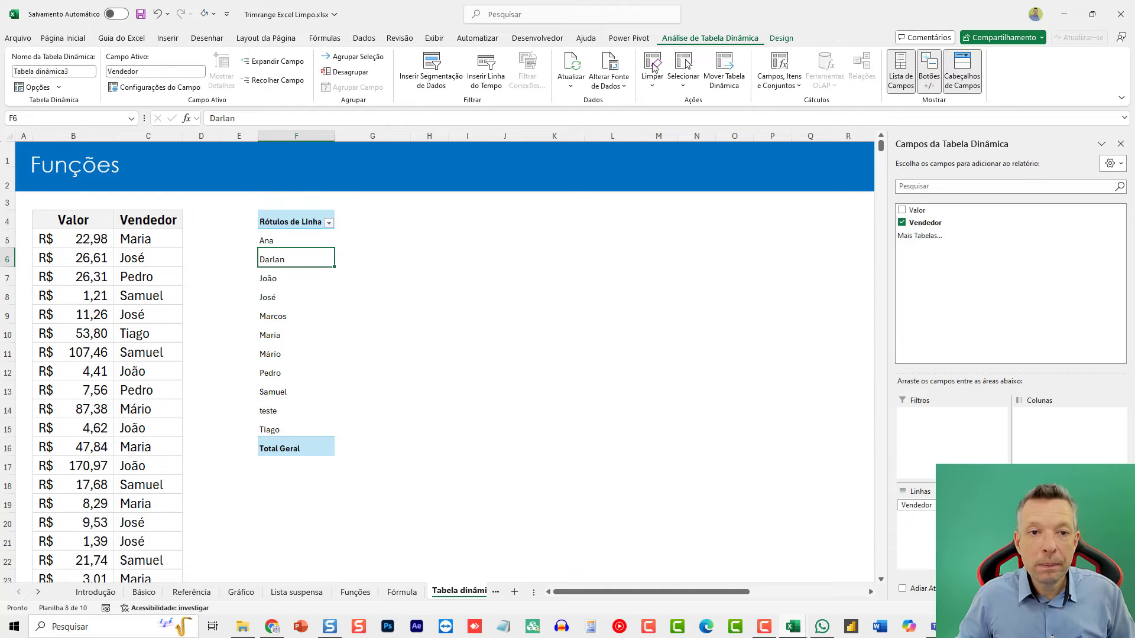
{"action": "left_click", "coordinate": [615, 68]}
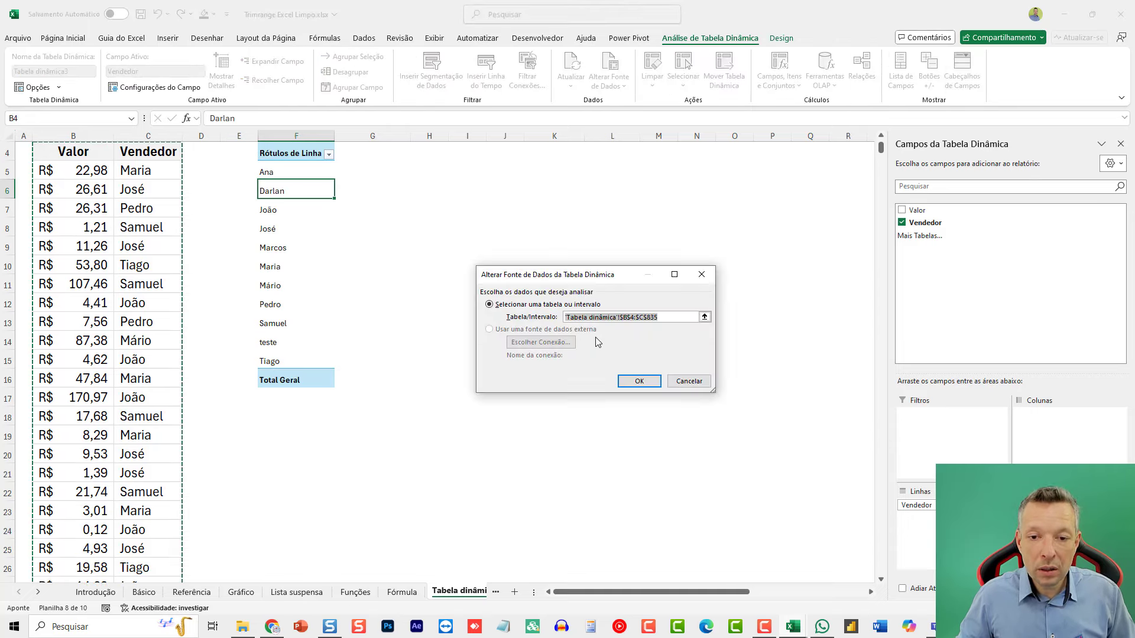
{"action": "type", "text": "_td"}
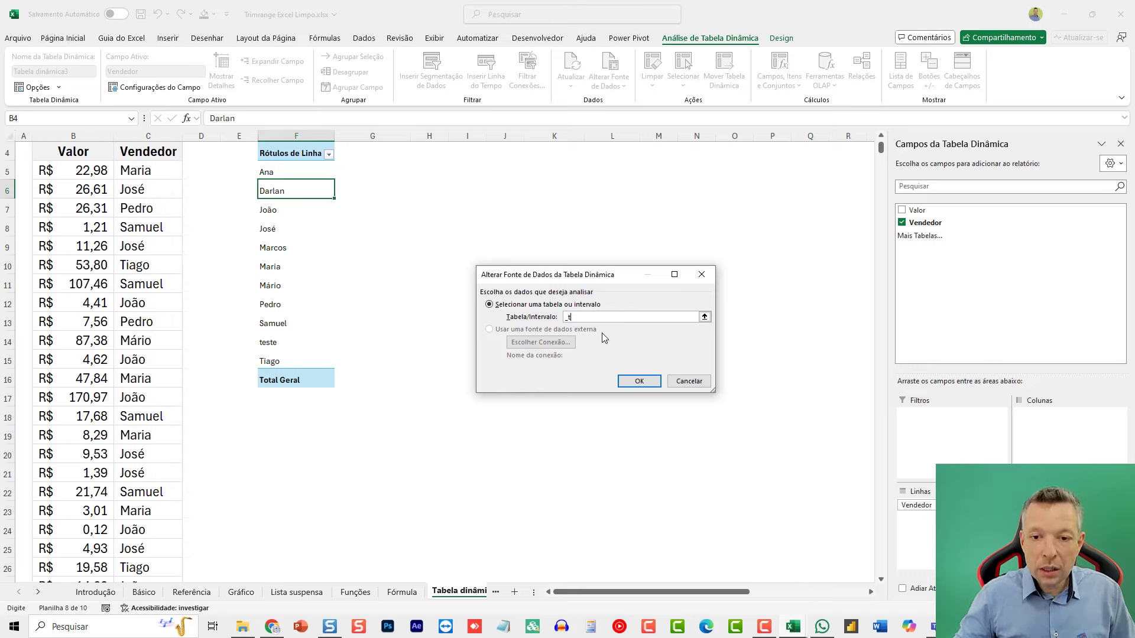
{"action": "left_click", "coordinate": [632, 381]}
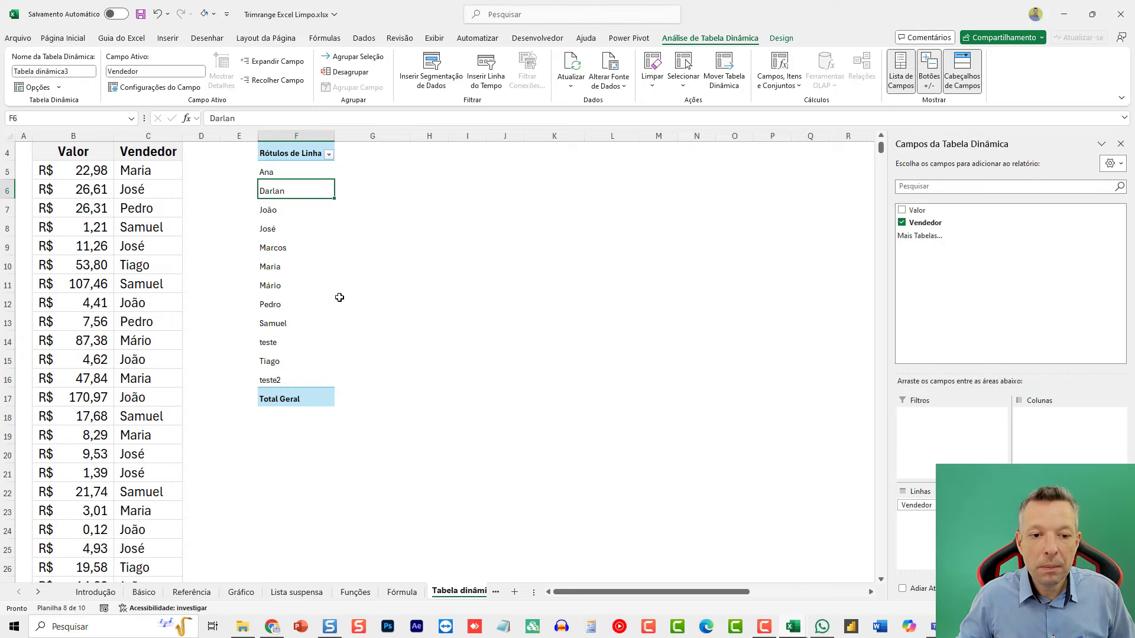
{"action": "left_click", "coordinate": [296, 324]}
{"action": "left_click", "coordinate": [300, 379]}
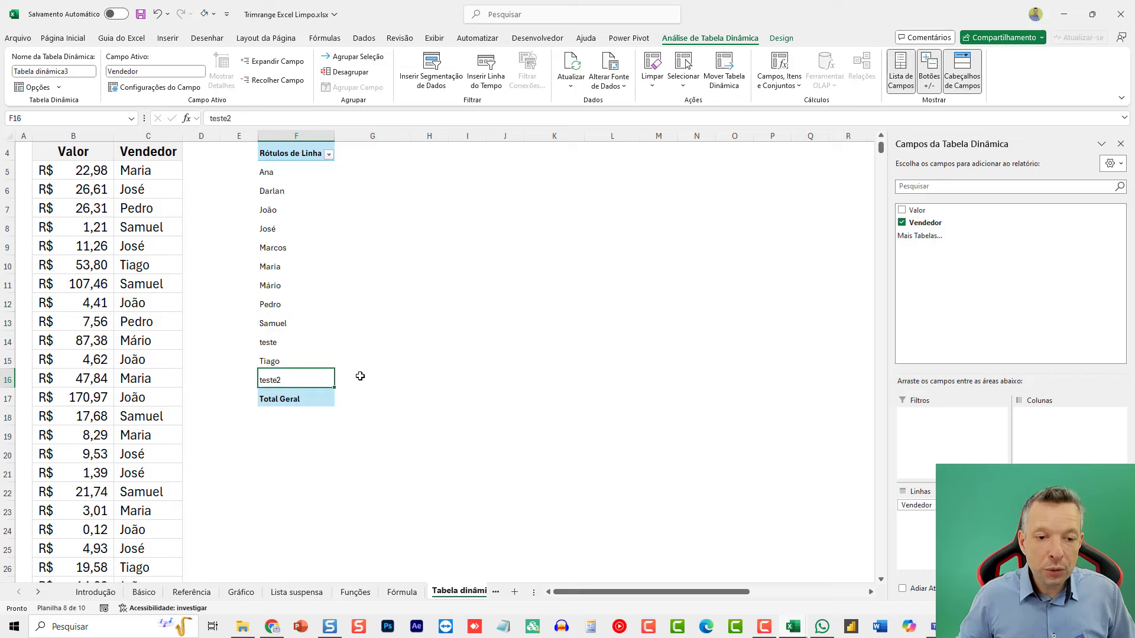
Append a record in row 837 below the source data with Valor 50000 and Vendedor teste3
{"action": "key", "text": "Left"}
{"action": "key", "text": "Left"}
{"action": "key", "text": "Left"}
{"action": "key", "text": "ctrl+Down"}
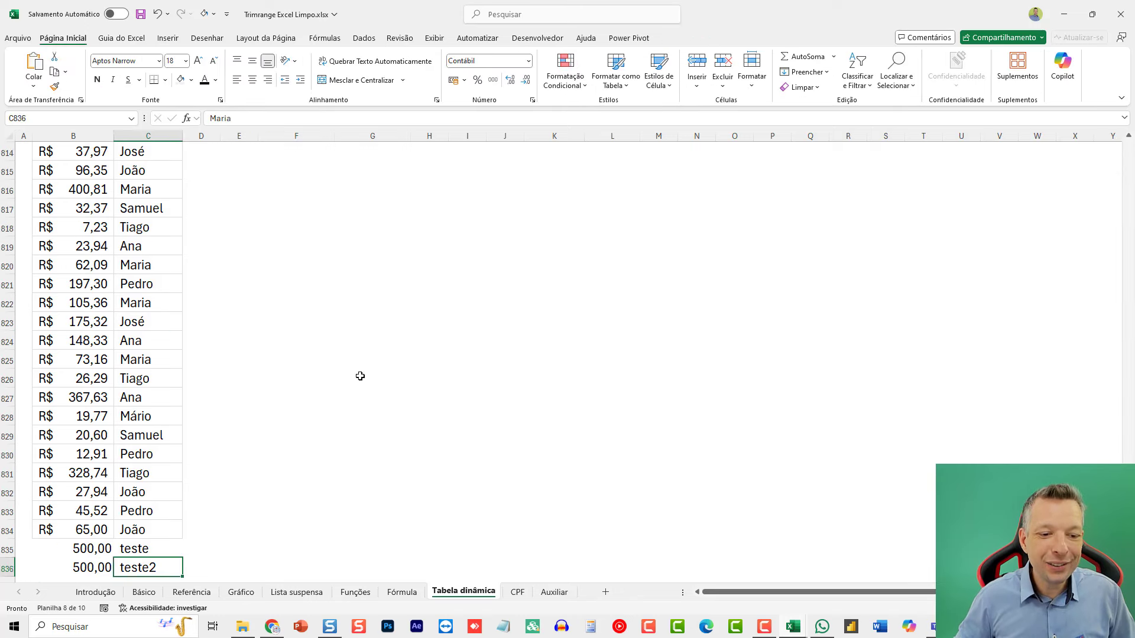
{"action": "key", "text": "Down"}
{"action": "type", "text": "teste3"}
{"action": "key", "text": "Left"}
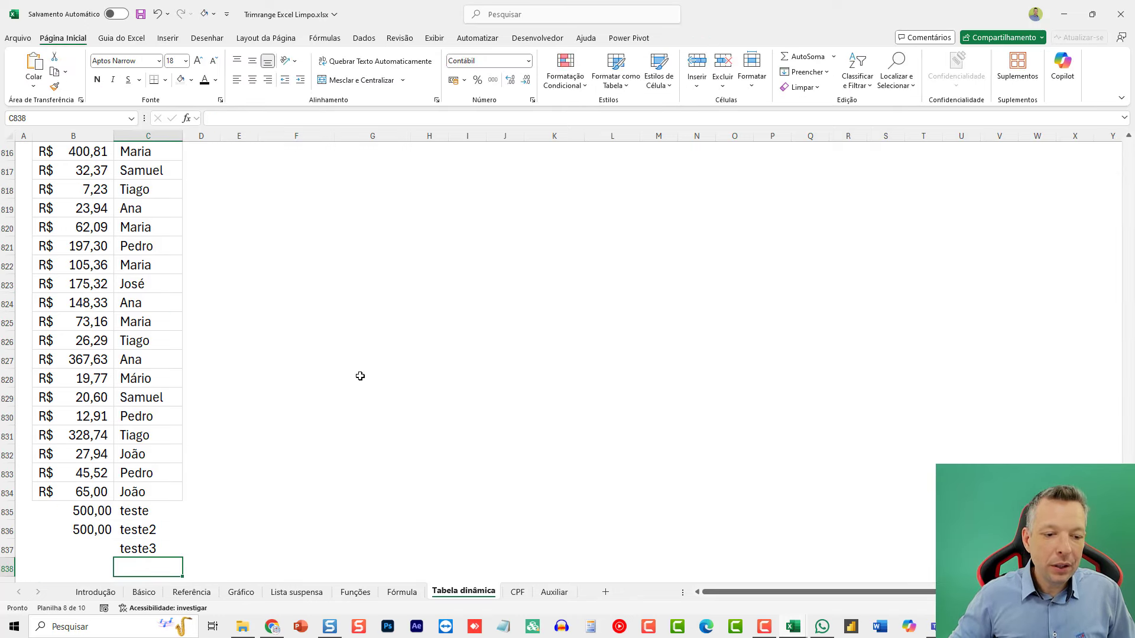
{"action": "type", "text": "50000"}
{"action": "key", "text": "Tab"}
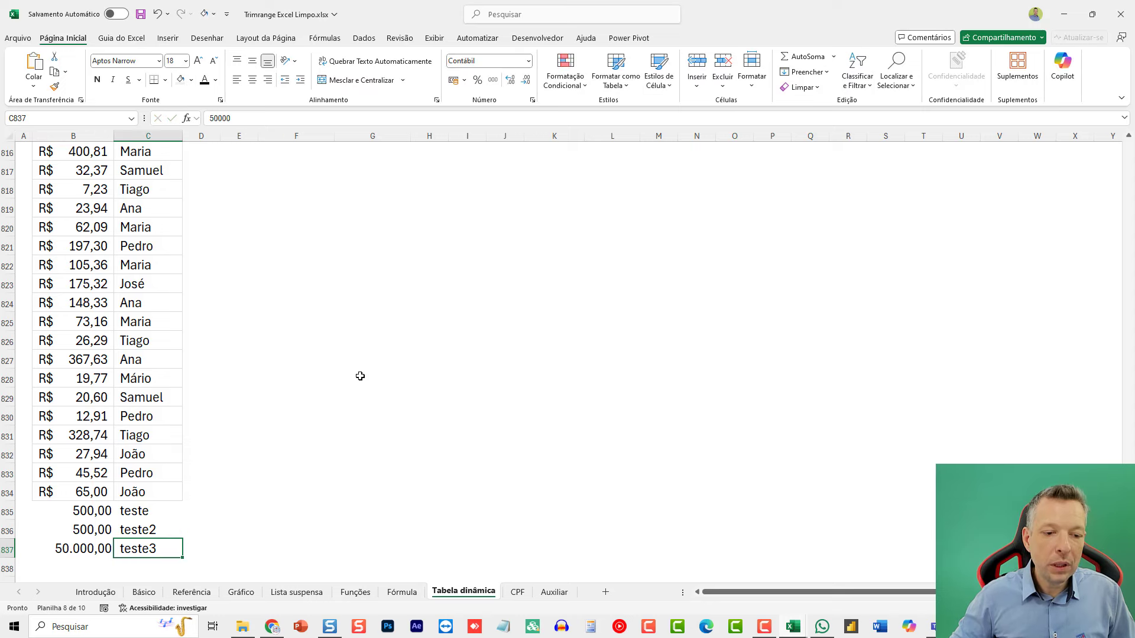
Return to the pivot table, refresh it and check for teste3 among its row labels
{"action": "key", "text": "ctrl+Up"}
{"action": "key", "text": "ctrl+Up"}
{"action": "right_click", "coordinate": [314, 295]}
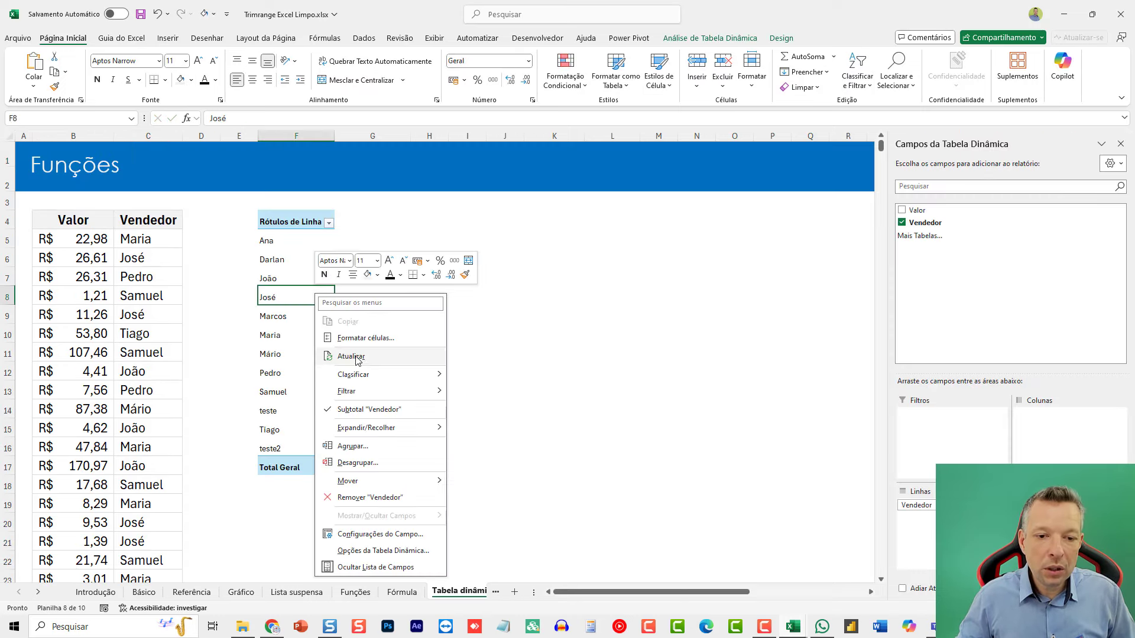
{"action": "left_click", "coordinate": [354, 357]}
{"action": "left_click", "coordinate": [301, 468]}
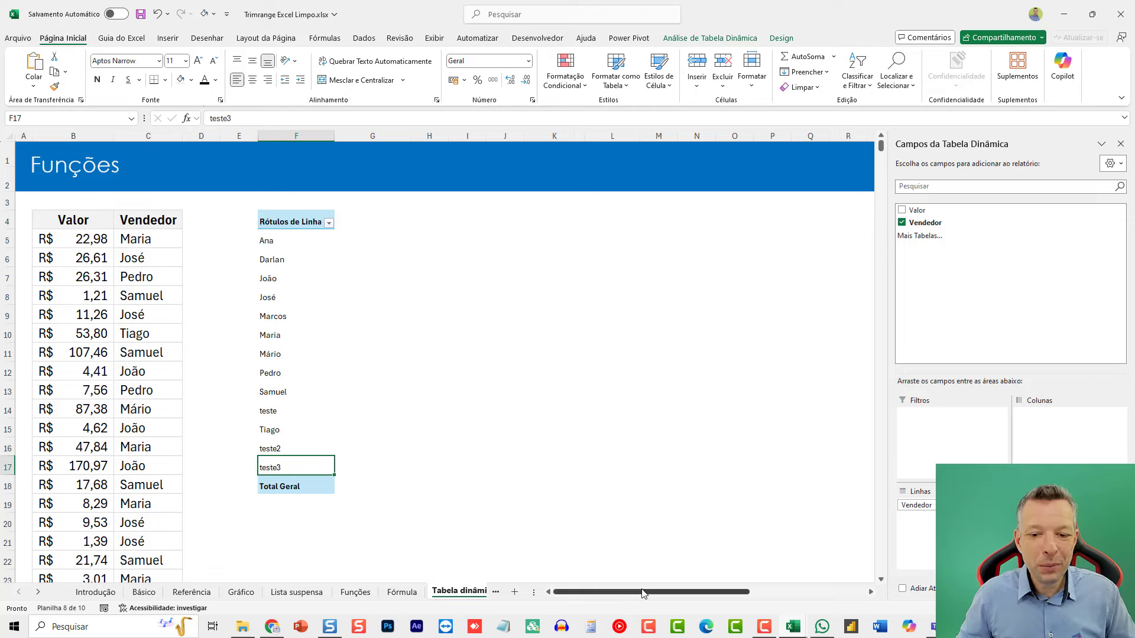
Widen the sheet tab area and switch to the CPF sheet
{"action": "left_click", "coordinate": [312, 224]}
{"action": "left_click", "coordinate": [294, 339]}
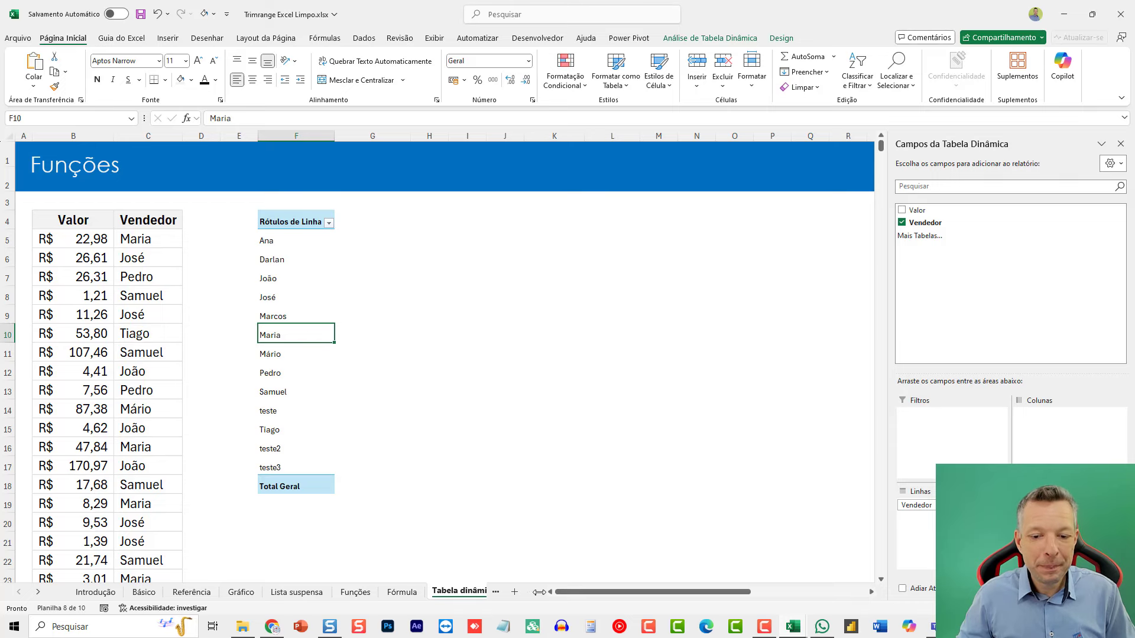
{"action": "left_click_drag", "start_coordinate": [534, 592], "coordinate": [627, 582]}
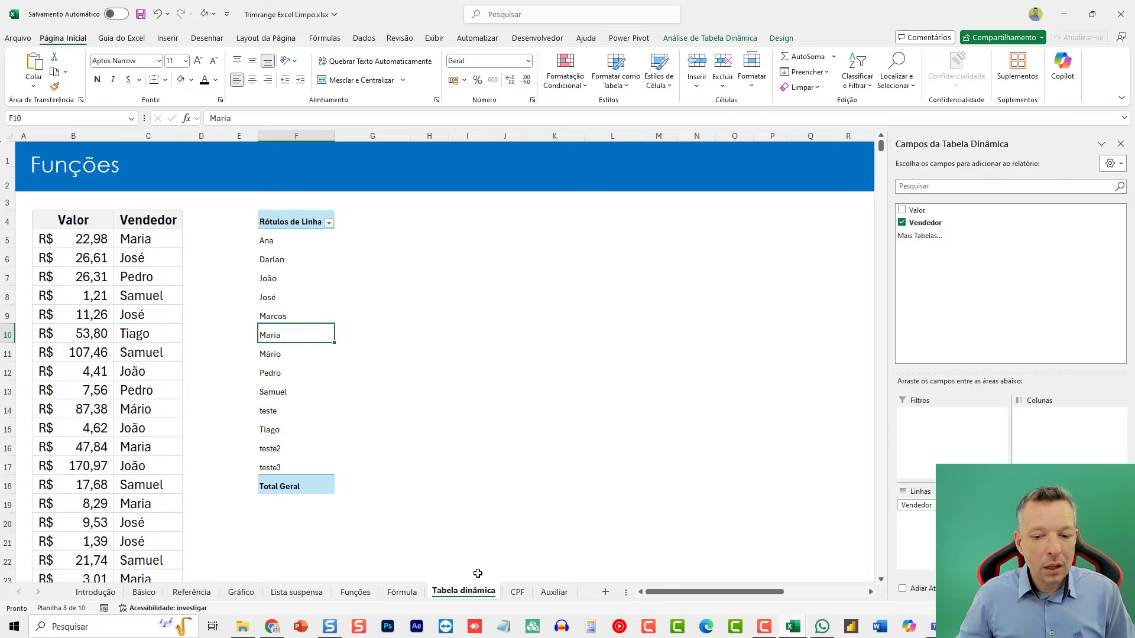
{"action": "left_click", "coordinate": [516, 593]}
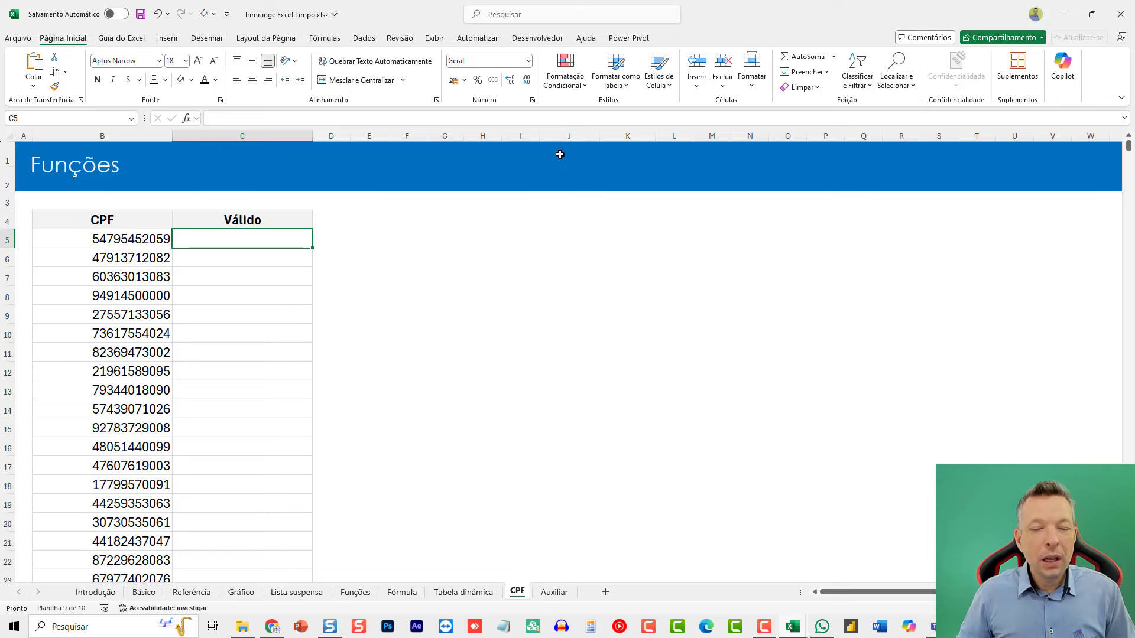
Examine the LAMBDA definitions of fnValidarCPF, DIGT1 and PRIMDIG2 in the Name Manager, enlarging it to read them, and close it
{"action": "left_click", "coordinate": [328, 38]}
{"action": "left_click", "coordinate": [508, 71]}
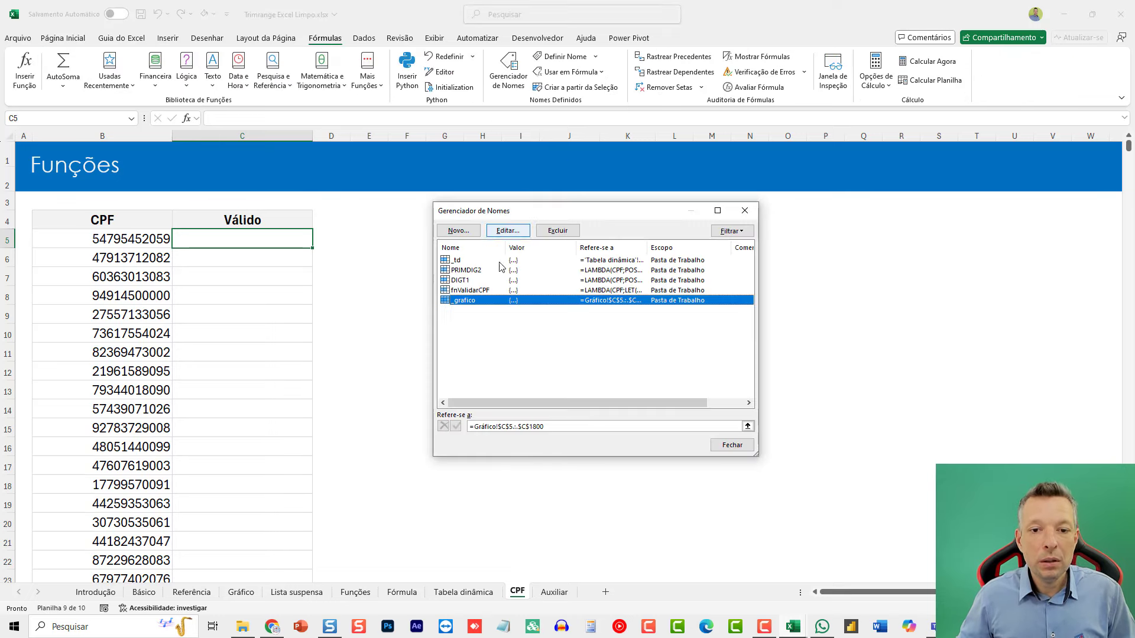
{"action": "left_click", "coordinate": [470, 290]}
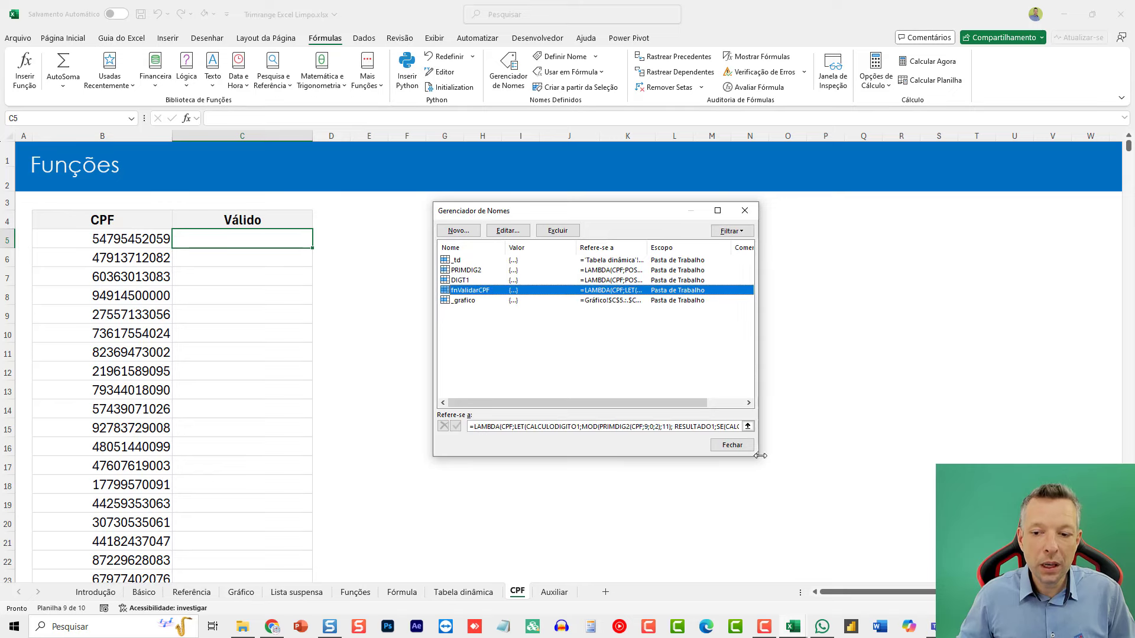
{"action": "left_click_drag", "start_coordinate": [758, 454], "coordinate": [1027, 521]}
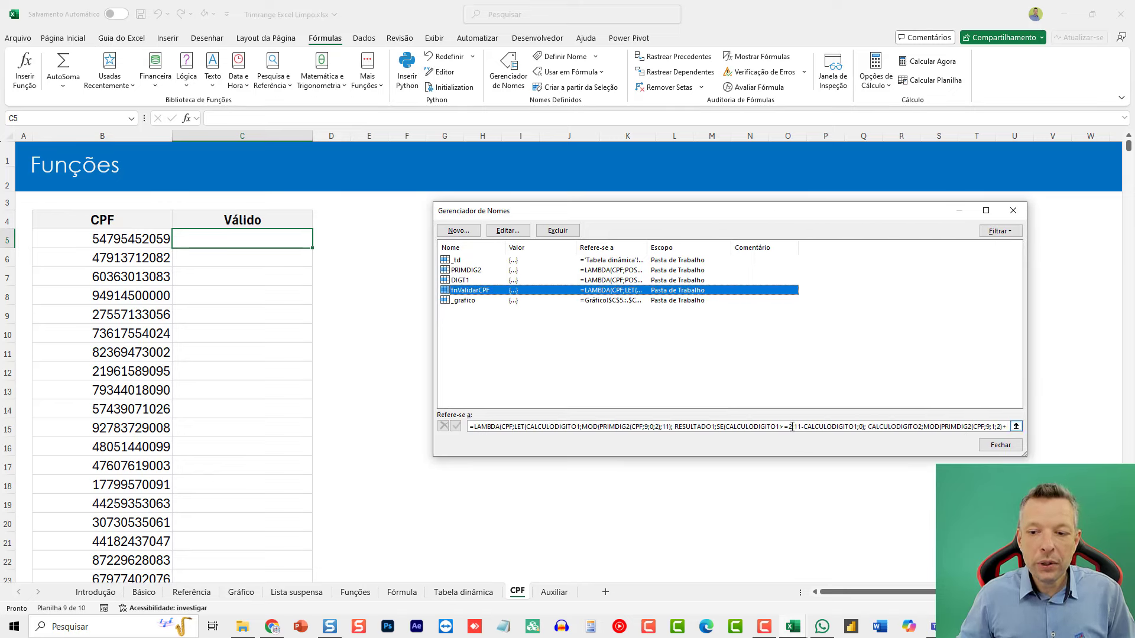
{"action": "left_click", "coordinate": [463, 280]}
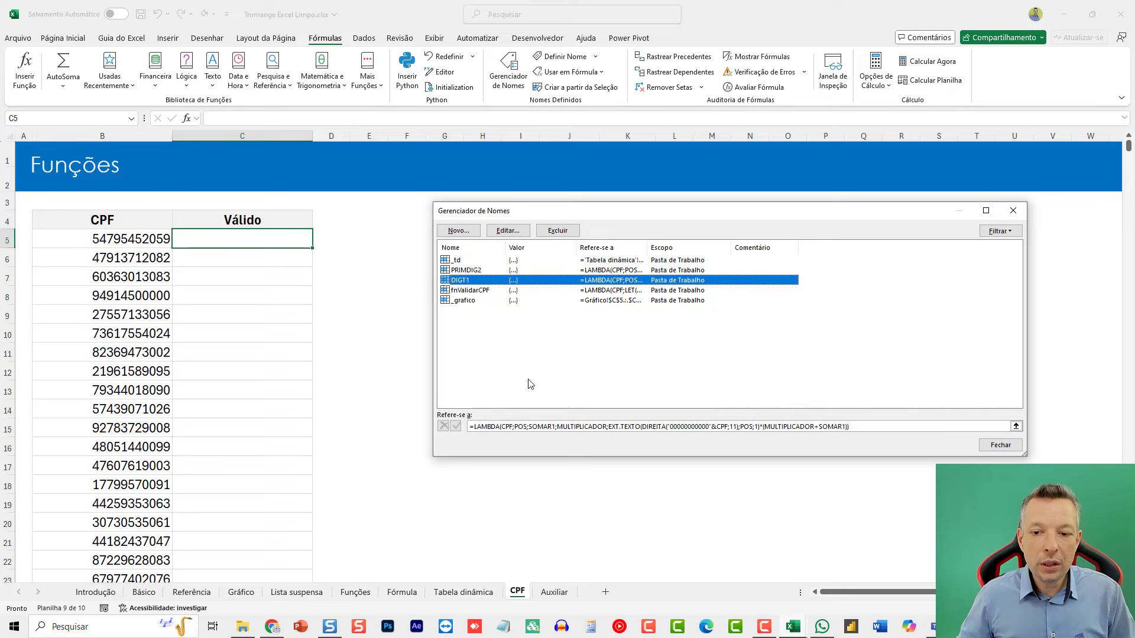
{"action": "left_click", "coordinate": [470, 270]}
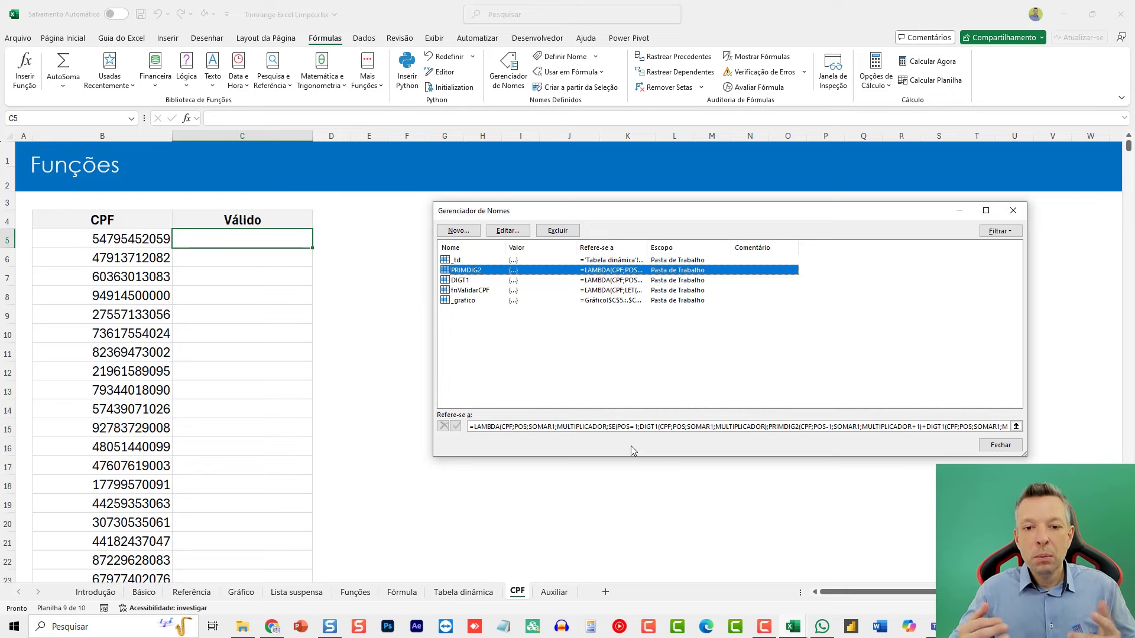
{"action": "left_click", "coordinate": [461, 291]}
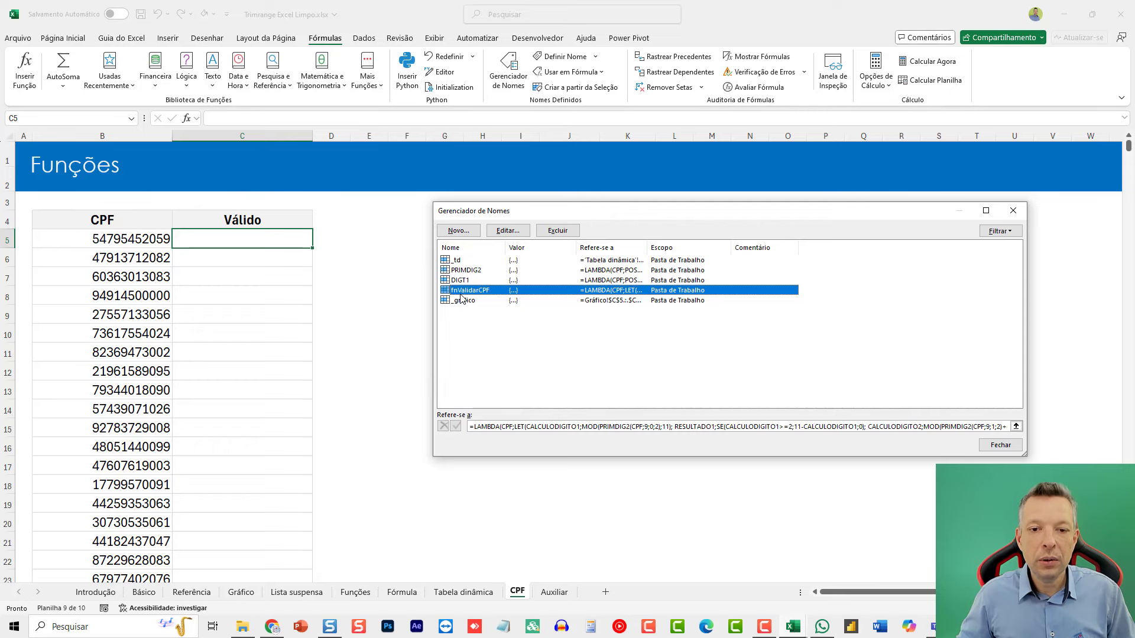
{"action": "key", "text": "Escape"}
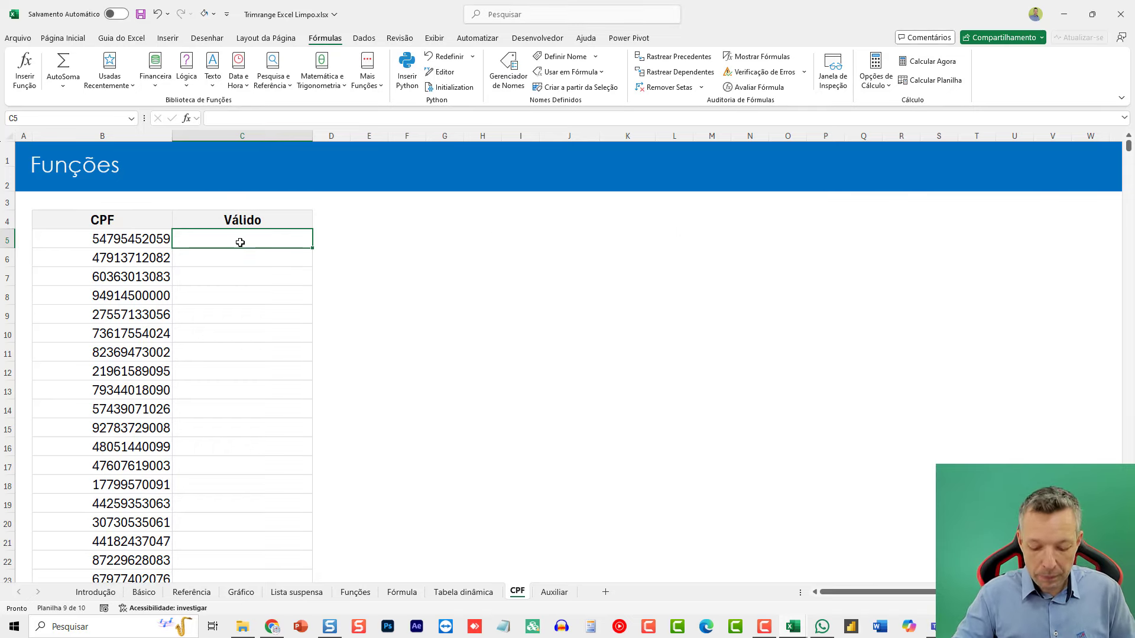
Enter =fnValidarCPF(B5) in cell C5 to validate the first CPF
{"action": "type", "text": "=fnvali"}
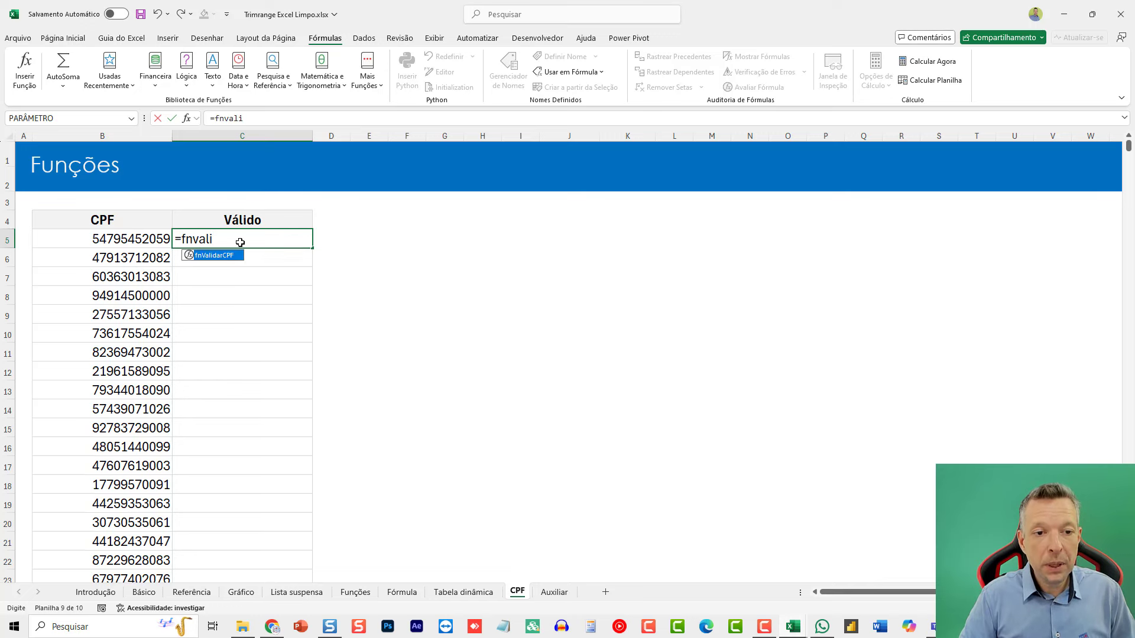
{"action": "key", "text": "Tab"}
{"action": "key", "text": "Left"}
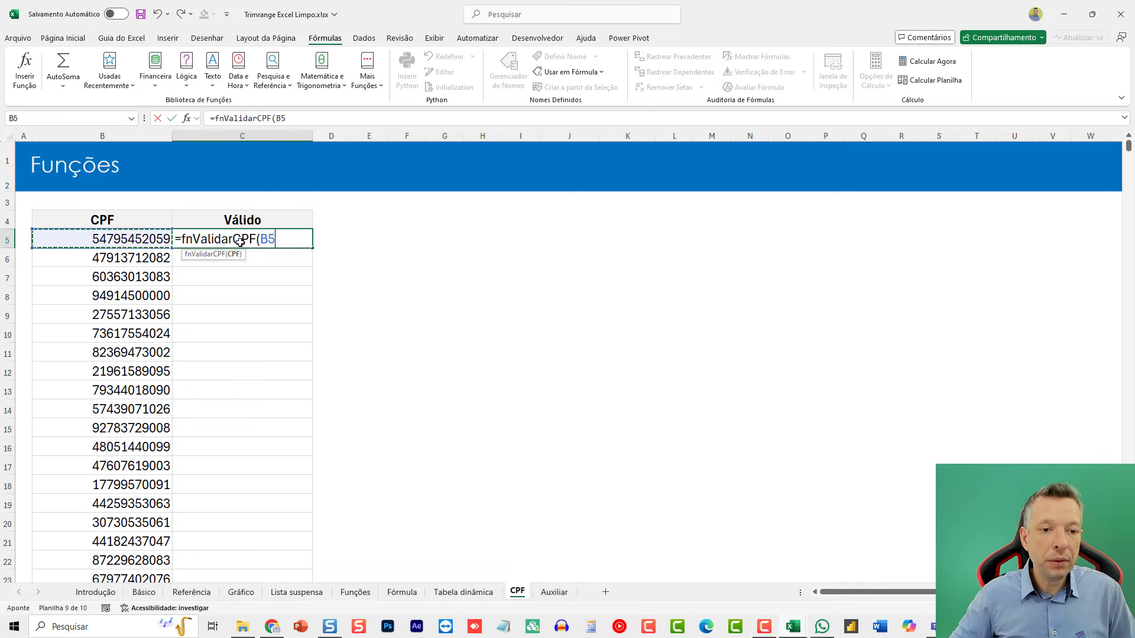
{"action": "type", "text": ")"}
{"action": "key", "text": "Return"}
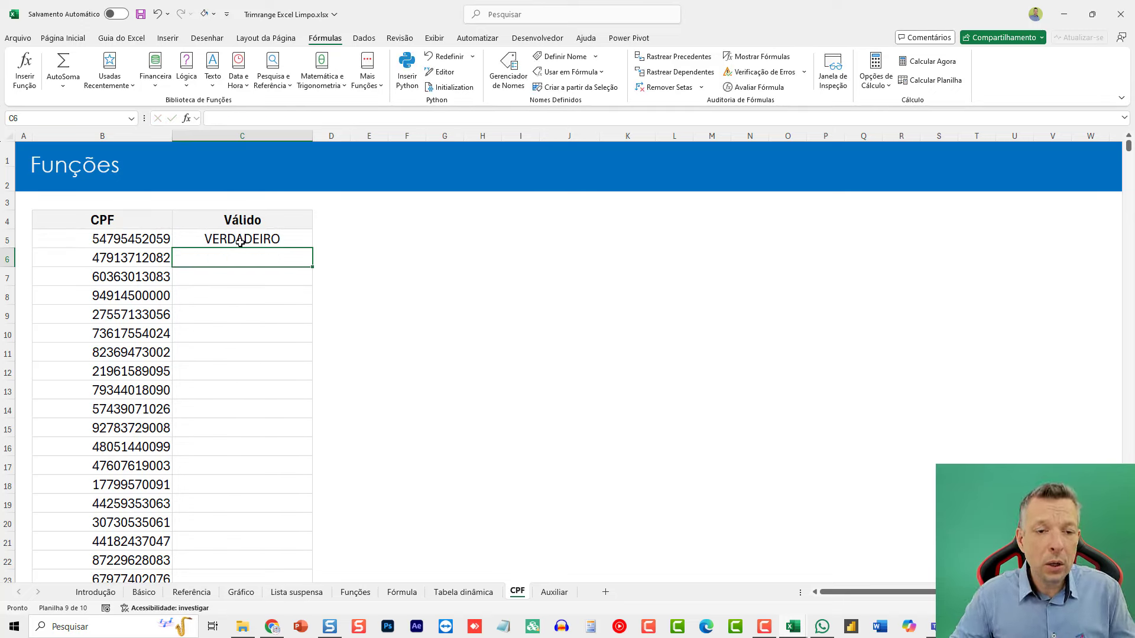
Replace the argument of the formula in C5 with the whole CPF list, B5:B55
{"action": "left_click", "coordinate": [240, 242]}
{"action": "key", "text": "F2"}
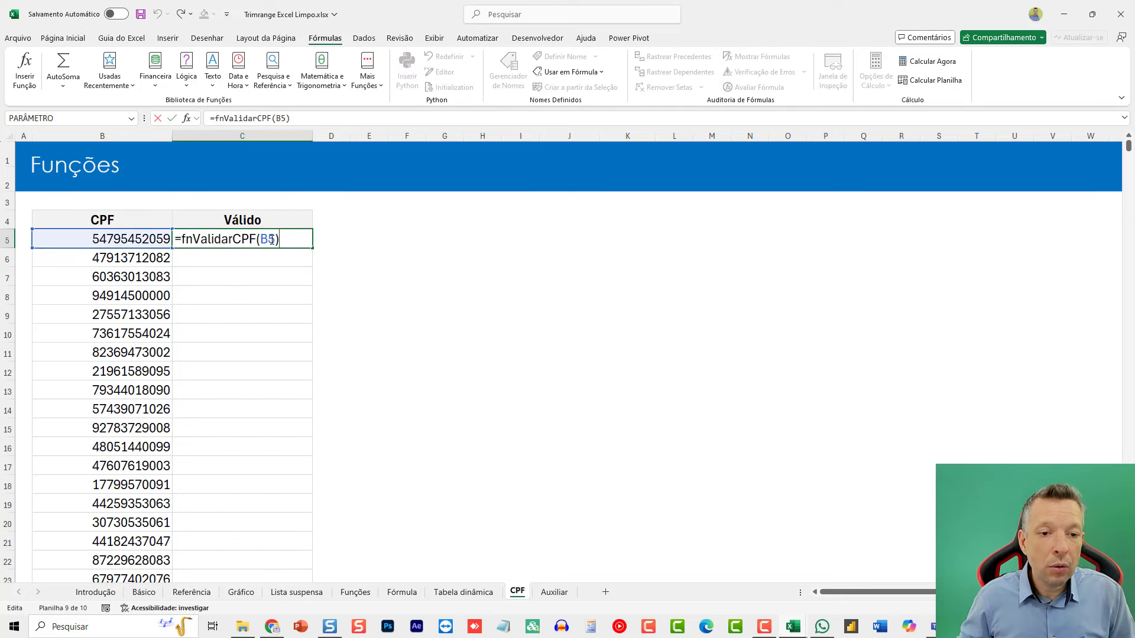
{"action": "double_click", "coordinate": [270, 239]}
{"action": "left_click_drag", "start_coordinate": [260, 239], "coordinate": [277, 241]}
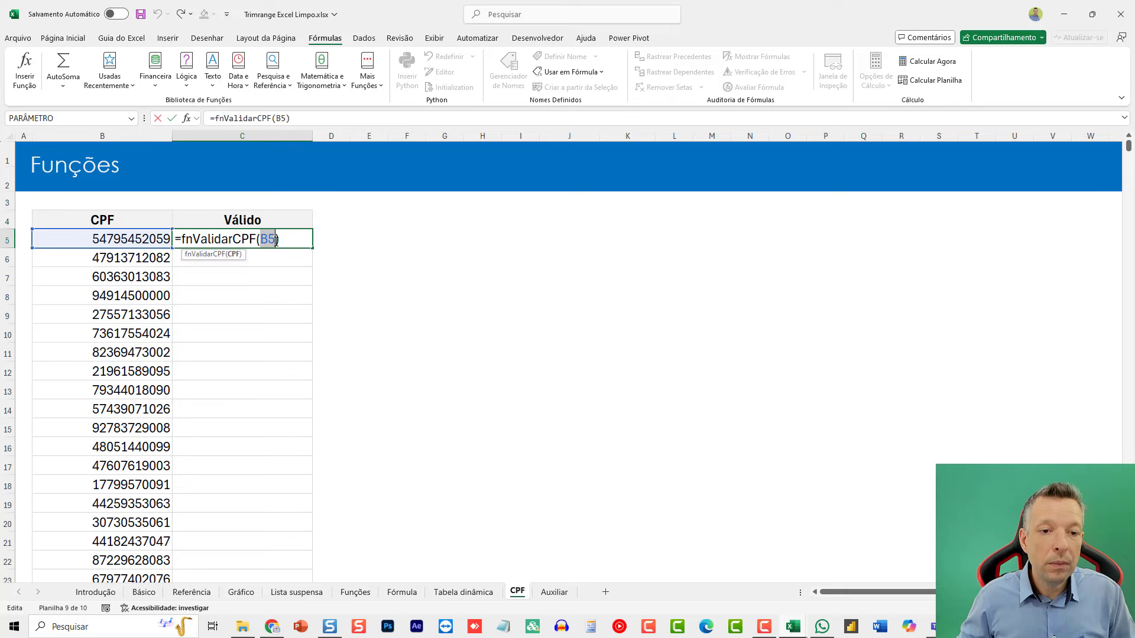
{"action": "left_click", "coordinate": [157, 239]}
{"action": "key", "text": "ctrl+shift+Down"}
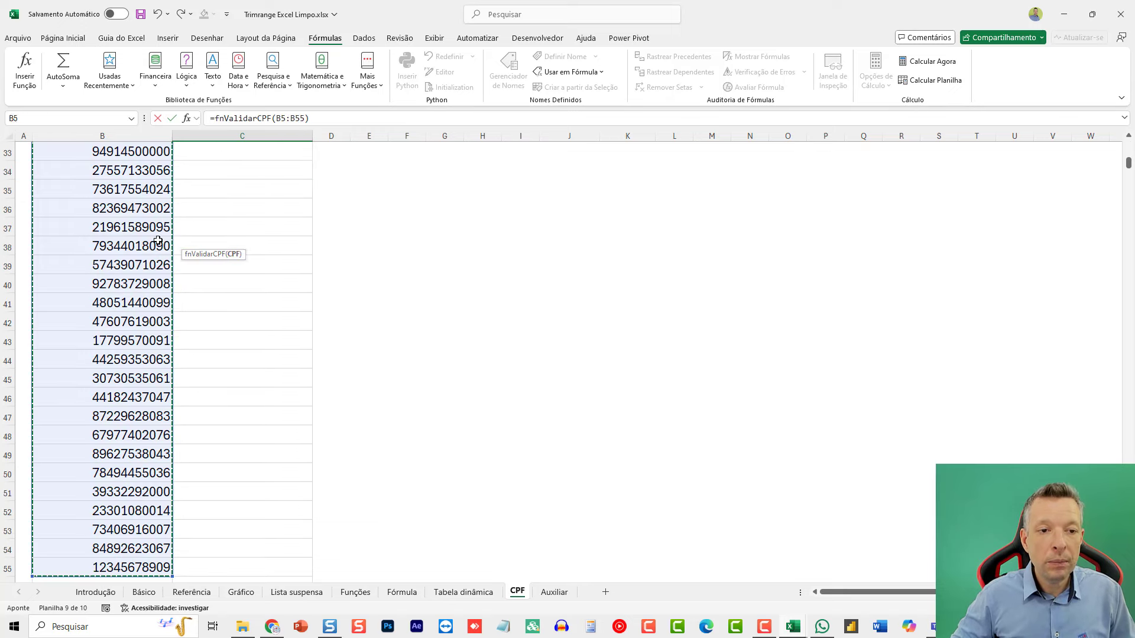
{"action": "key", "text": "ctrl+Return"}
{"action": "scroll", "coordinate": [236, 243], "scroll_direction": "up", "scroll_amount": 2}
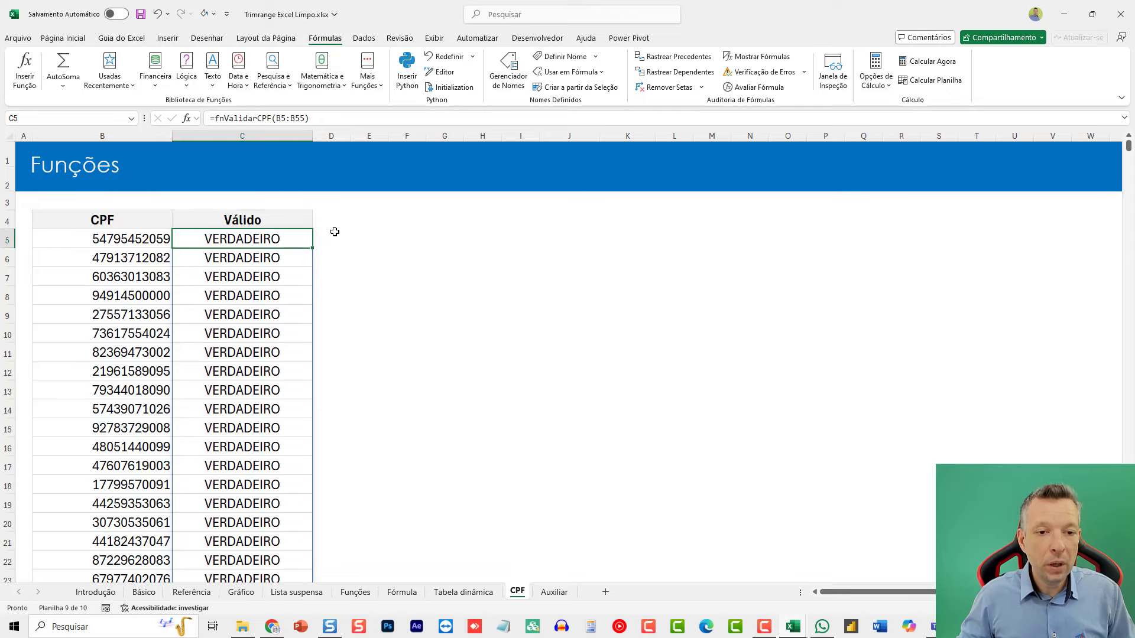
Extend the range in the C5 formula to B5:B55000 and check the edited reference
{"action": "double_click", "coordinate": [309, 238]}
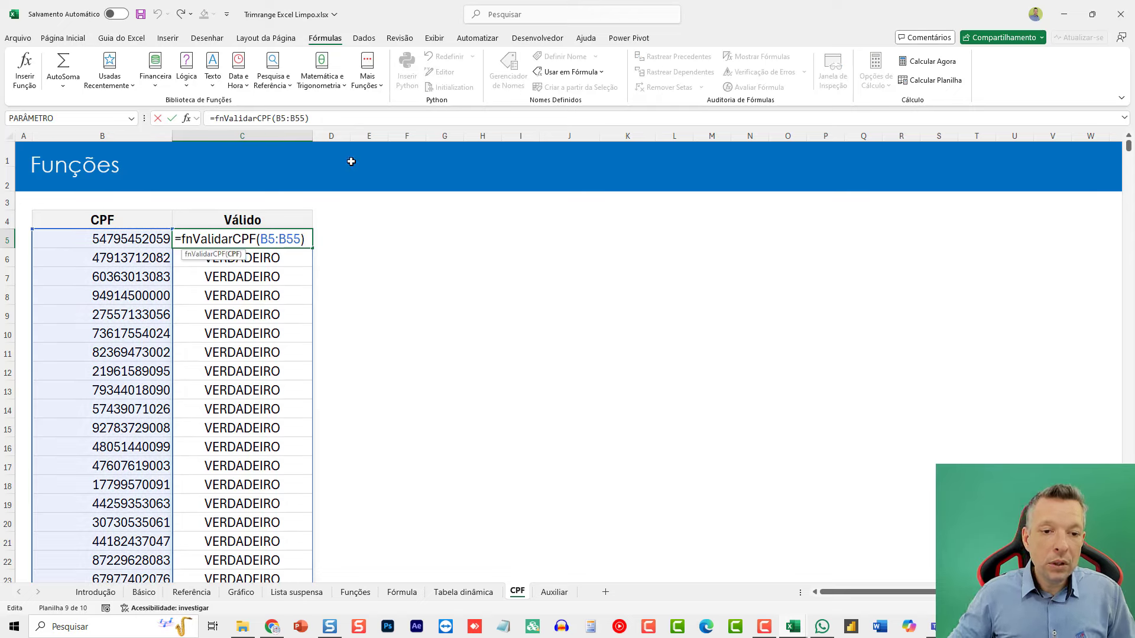
{"action": "type", "text": "000"}
{"action": "key", "text": "ctrl+Return"}
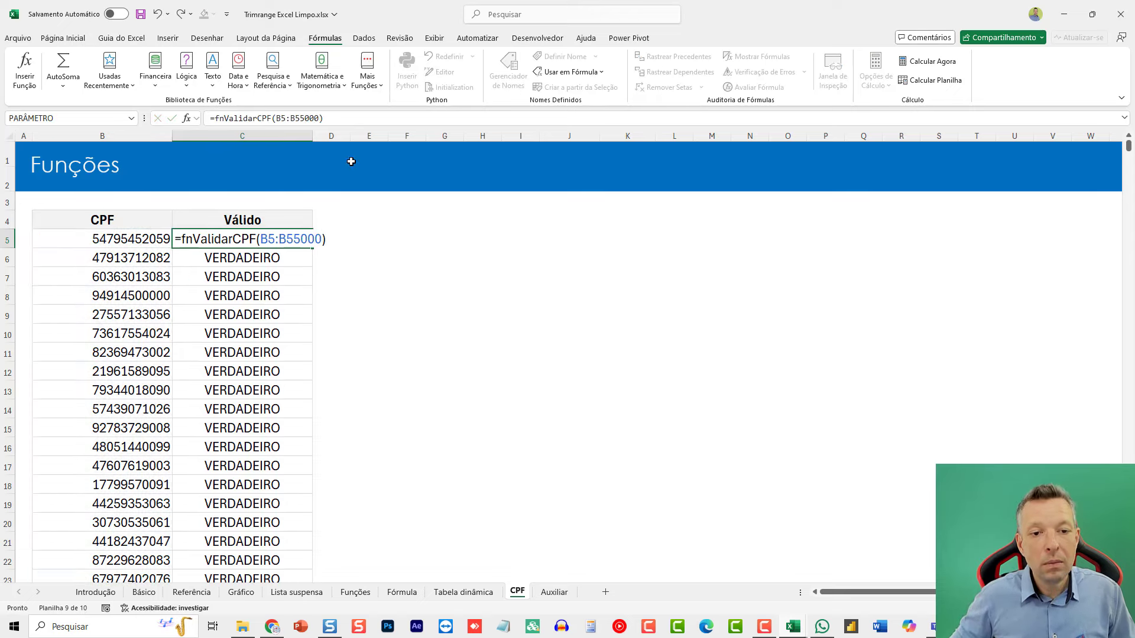
{"action": "key", "text": "Return"}
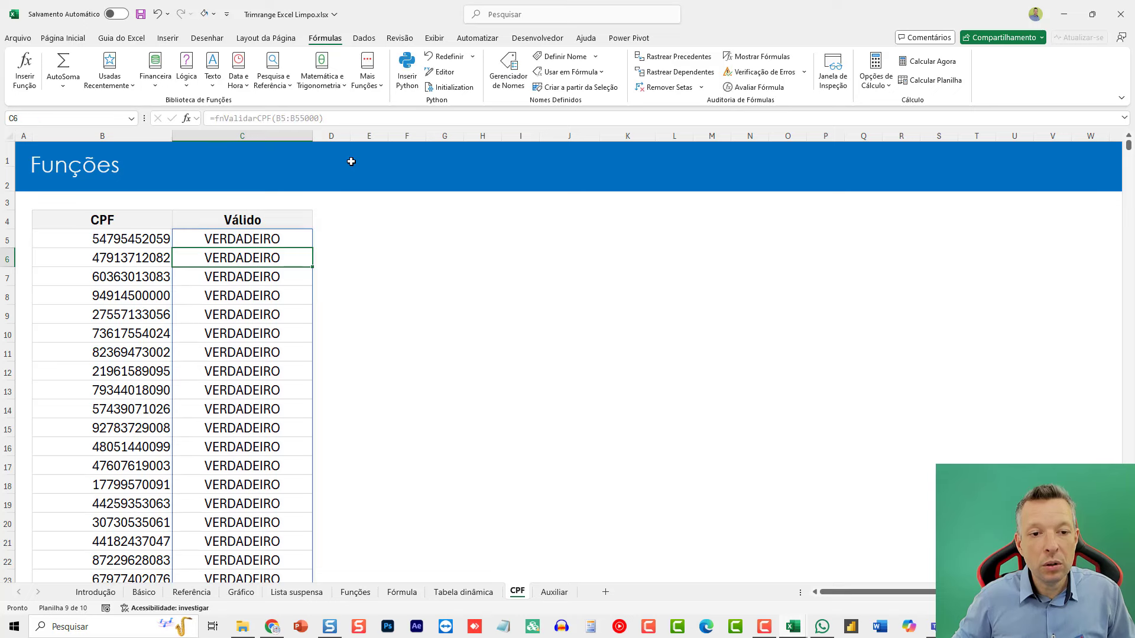
{"action": "key", "text": "Up"}
{"action": "key", "text": "F2"}
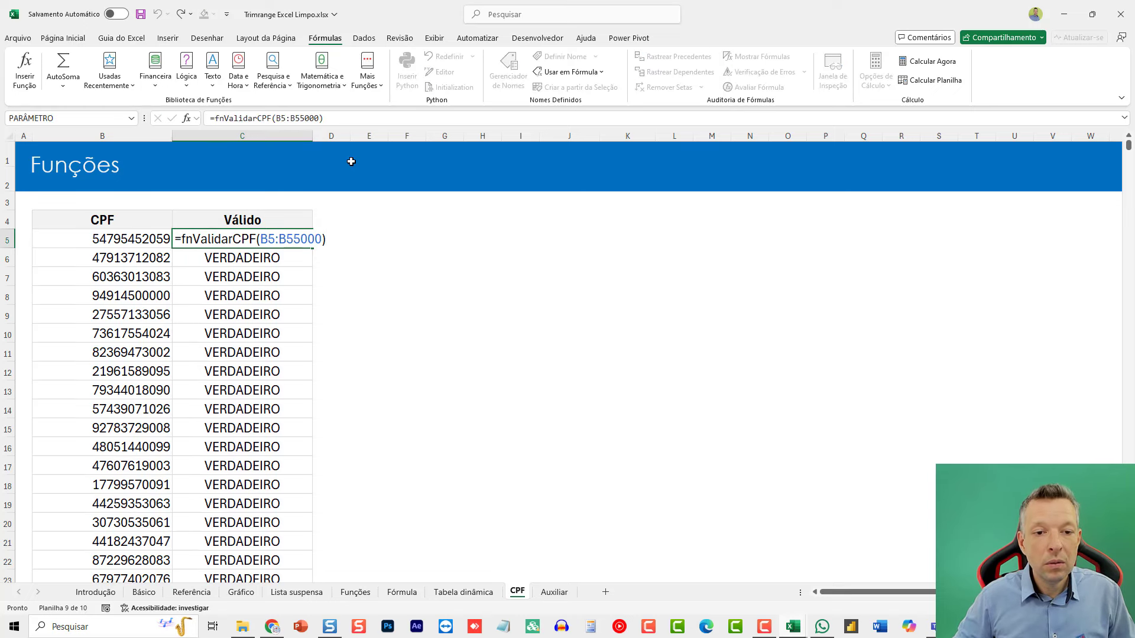
{"action": "key", "text": "Escape"}
{"action": "key", "text": "F2"}
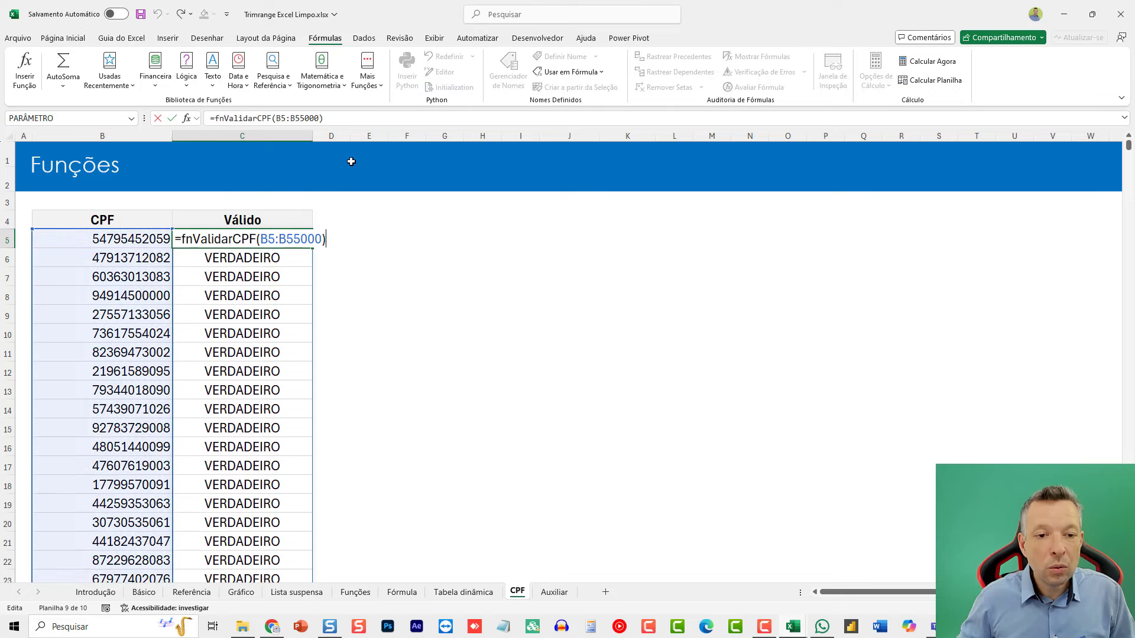
Enlarge the range in the fnValidarCPF formula in C5 to B5:B150000
{"action": "left_click", "coordinate": [301, 238]}
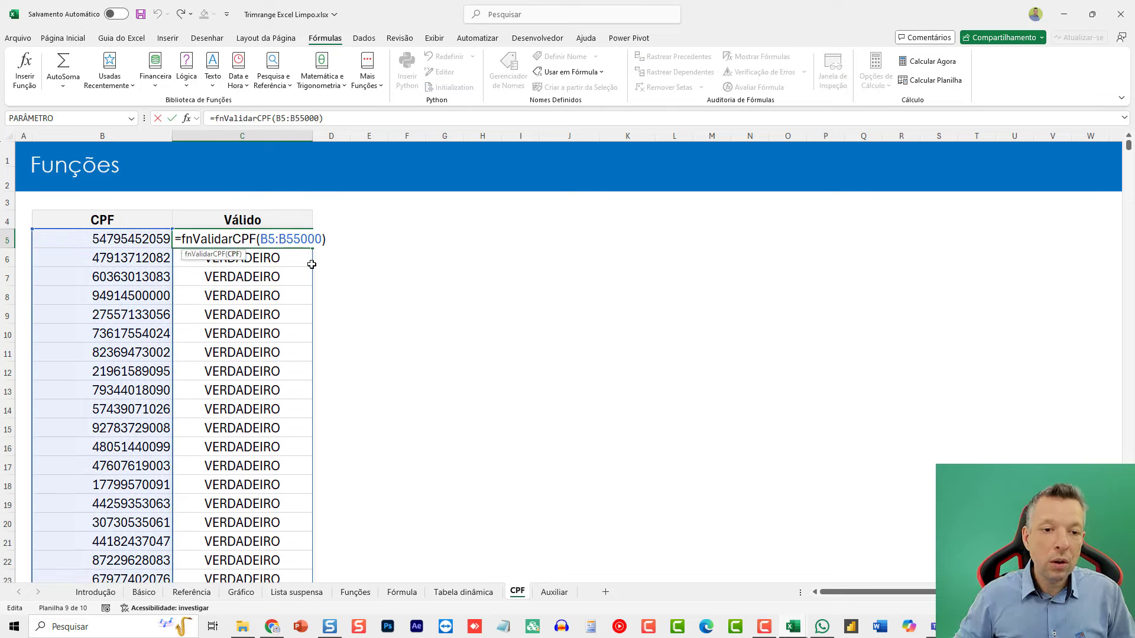
{"action": "key", "text": "shift+Left"}
{"action": "key", "text": "shift+Left"}
{"action": "type", "text": "150"}
{"action": "key", "text": "Return"}
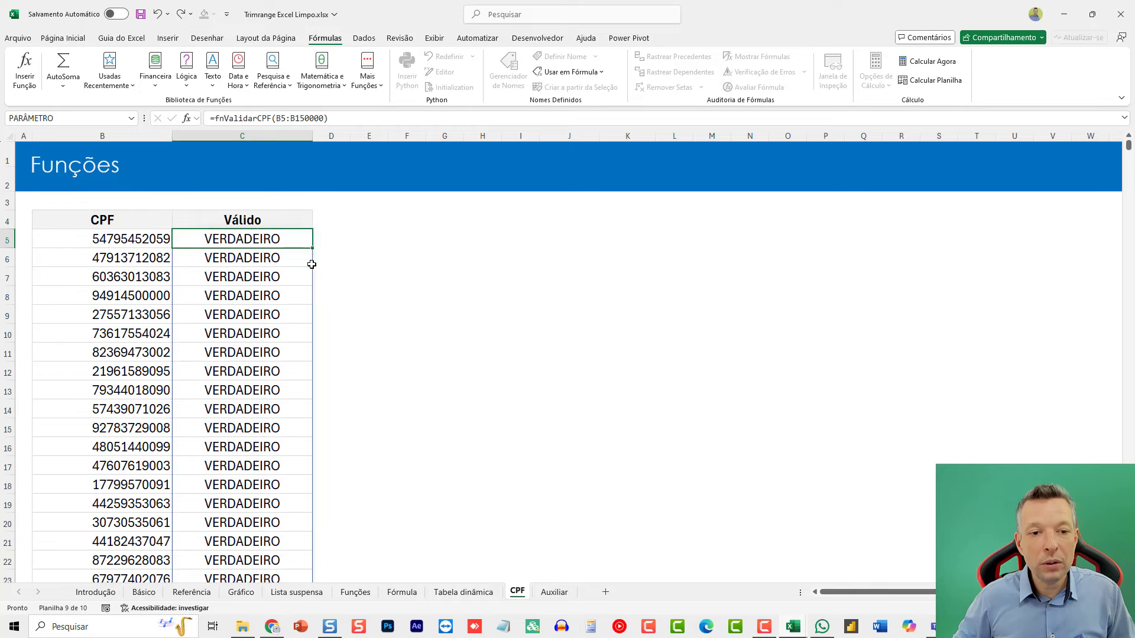
Add dots on both sides of the range colon in C5 so the formula reads =fnValidarCPF(B5.:.B150000)
{"action": "key", "text": "F2"}
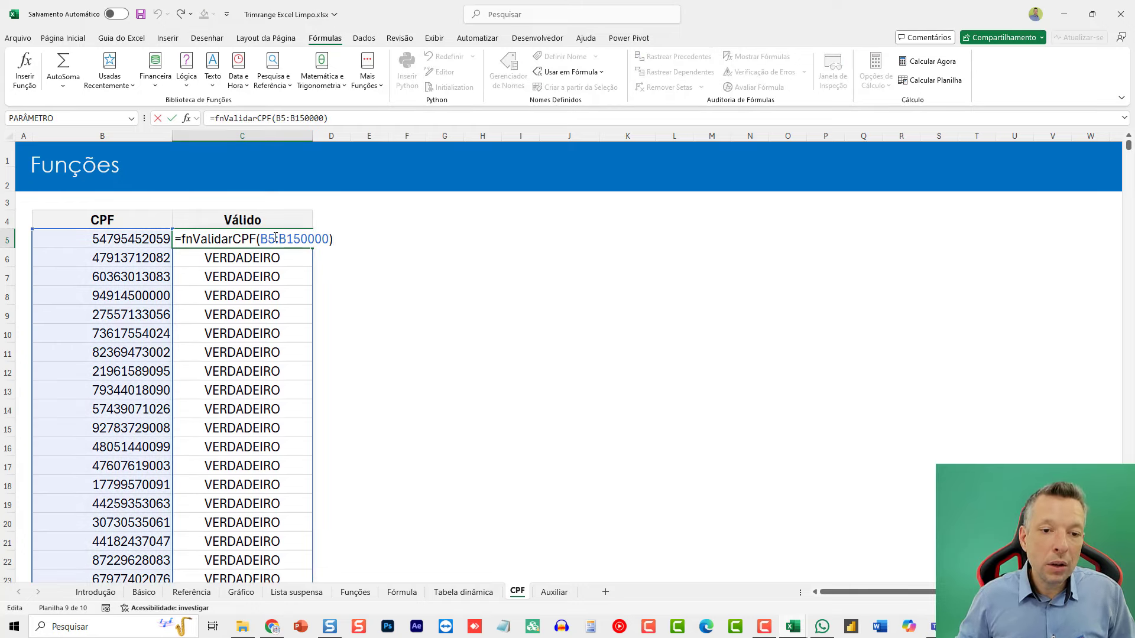
{"action": "left_click", "coordinate": [275, 237]}
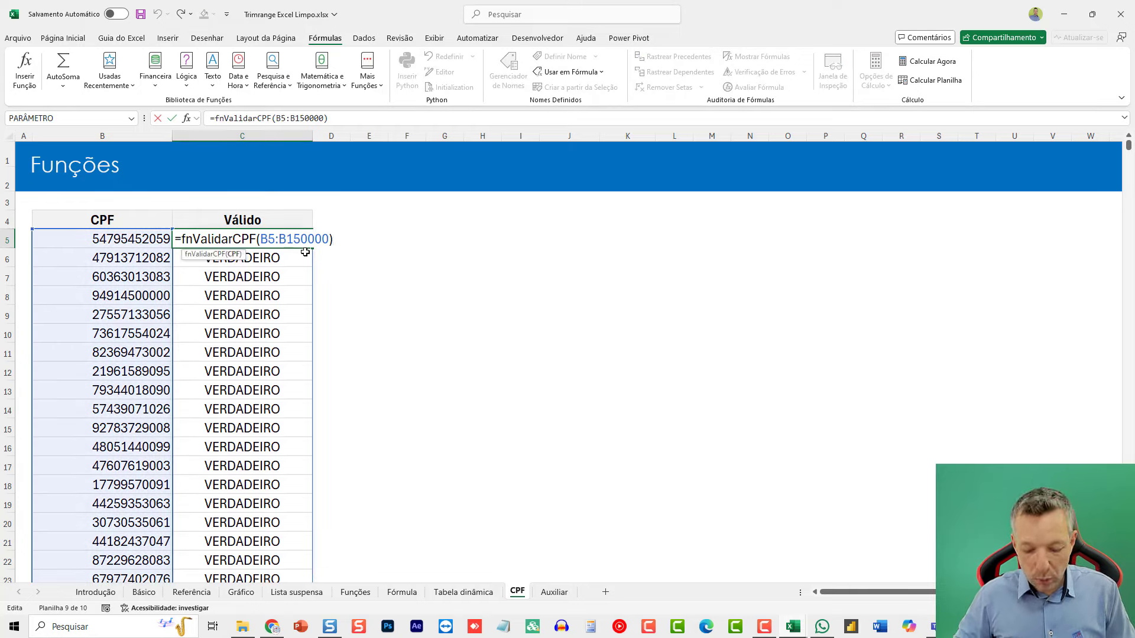
{"action": "type", "text": "."}
{"action": "key", "text": "Right"}
{"action": "type", "text": "."}
{"action": "key", "text": "Return"}
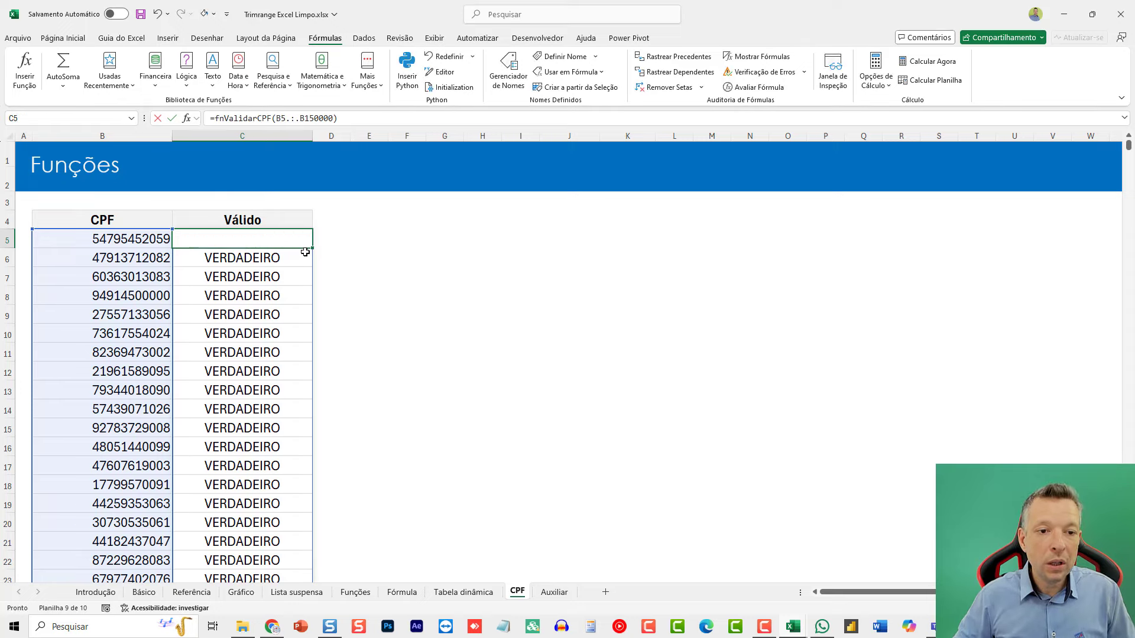
Re-enter the formula in C5 to recalculate it and reopen it to review the dotted reference
{"action": "key", "text": "F2"}
{"action": "key", "text": "Return"}
{"action": "key", "text": "F2"}
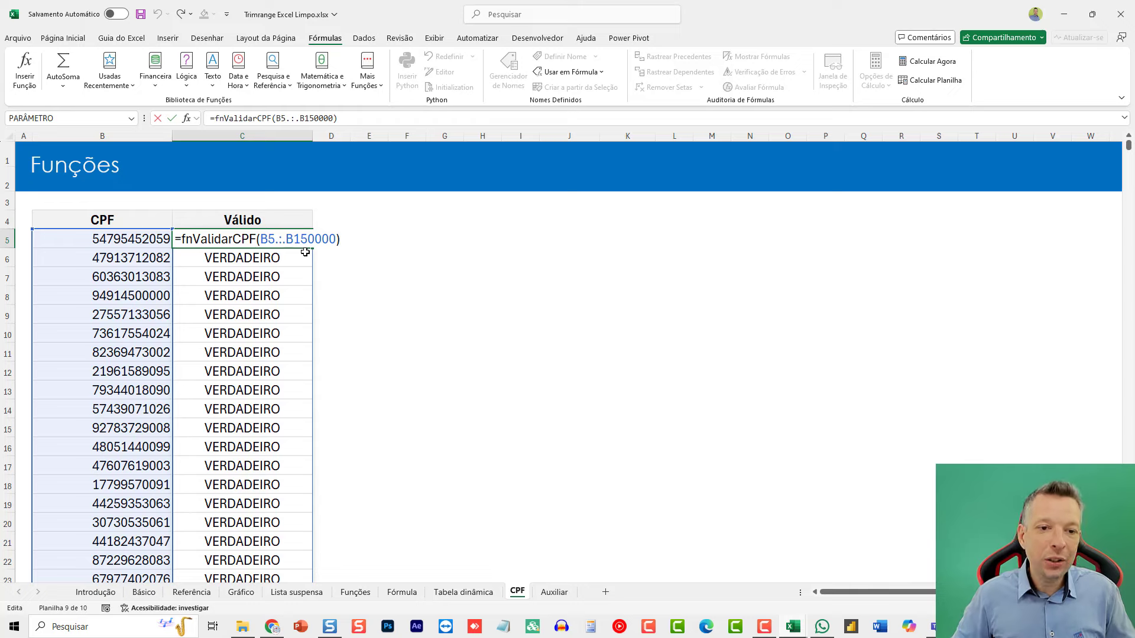
{"action": "key", "text": "Escape"}
{"action": "key", "text": "F2"}
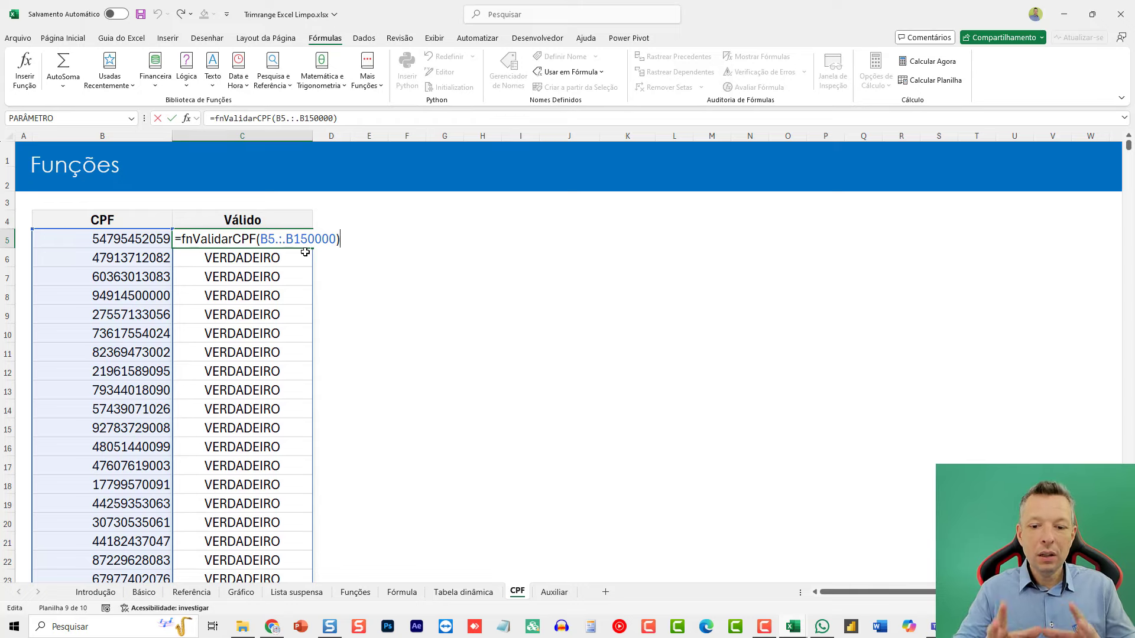